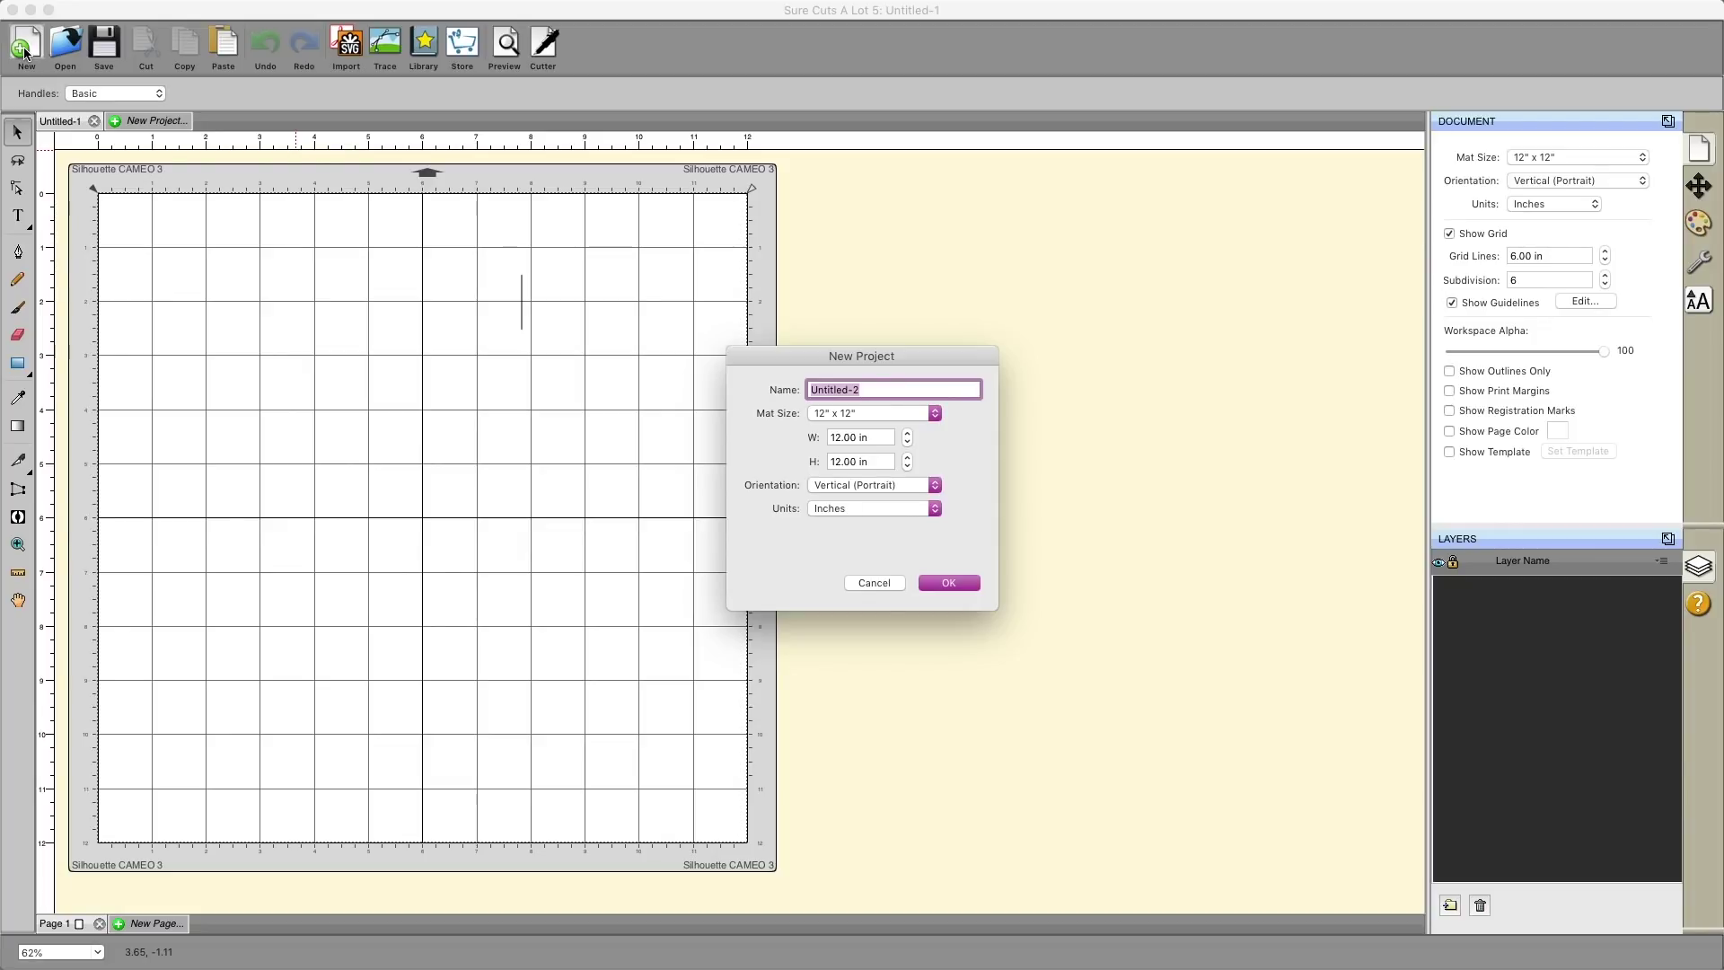
# - Create a project named Softball Team with a 12" x 12" mat and inches as units, and close the Untitled-1 project
pyautogui.press('BackSpace')
pyautogui.write('Softball Team')
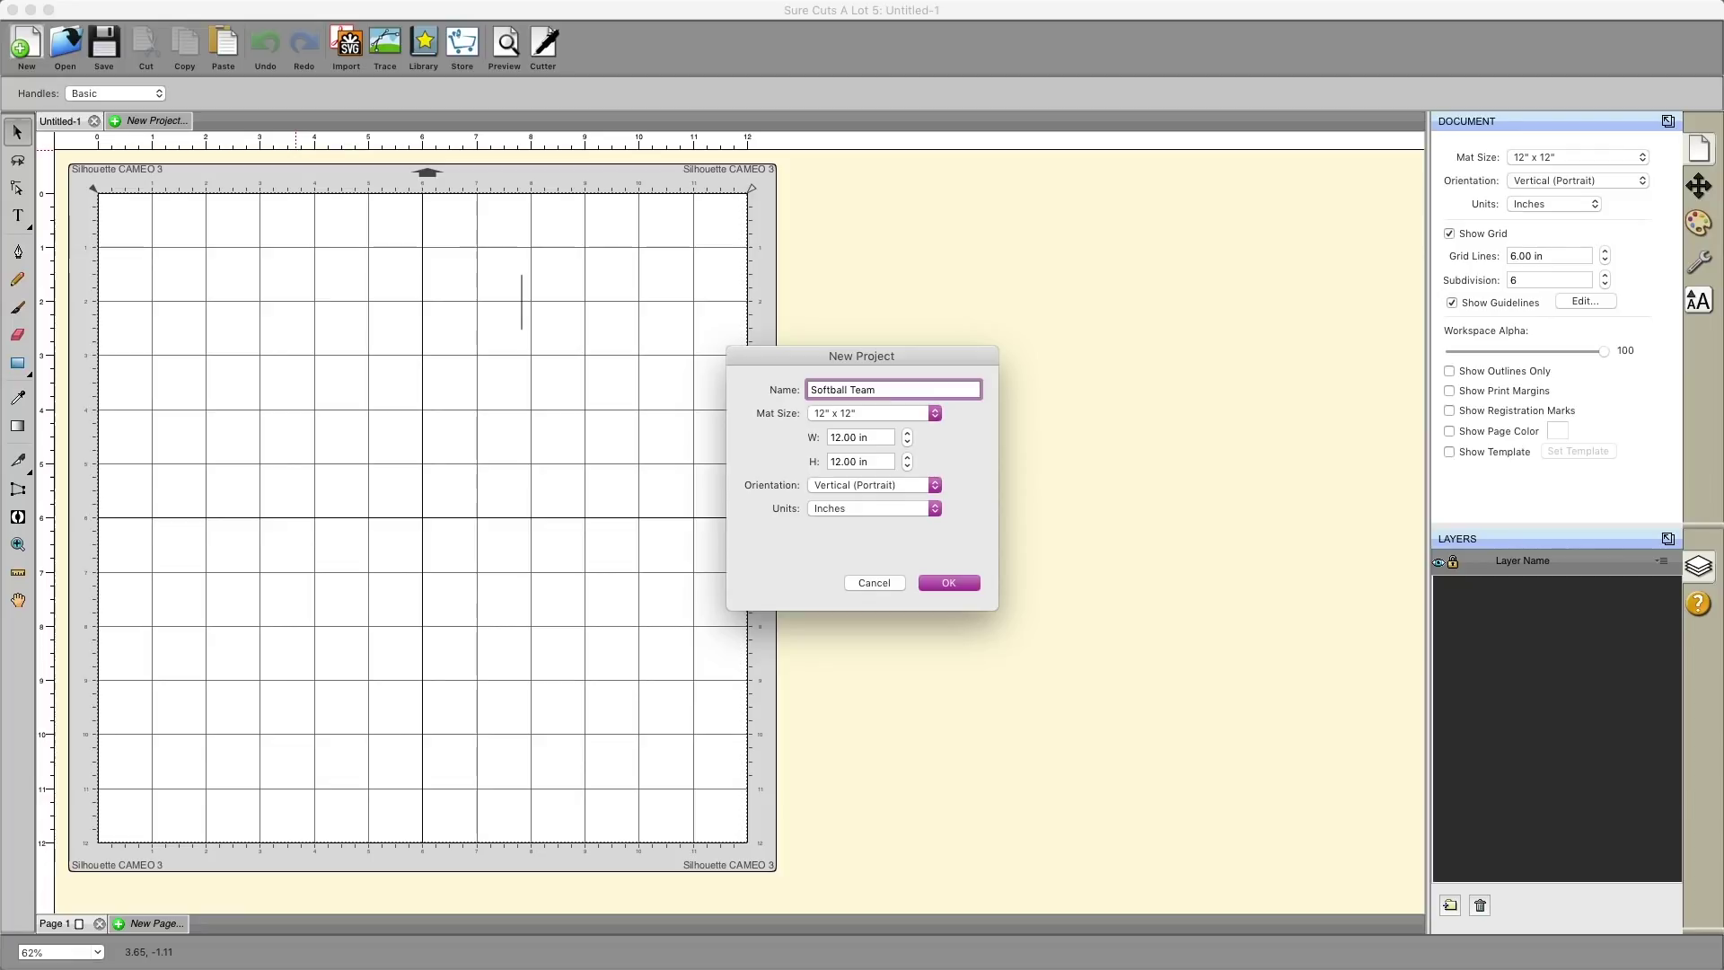
pyautogui.click(898, 413)
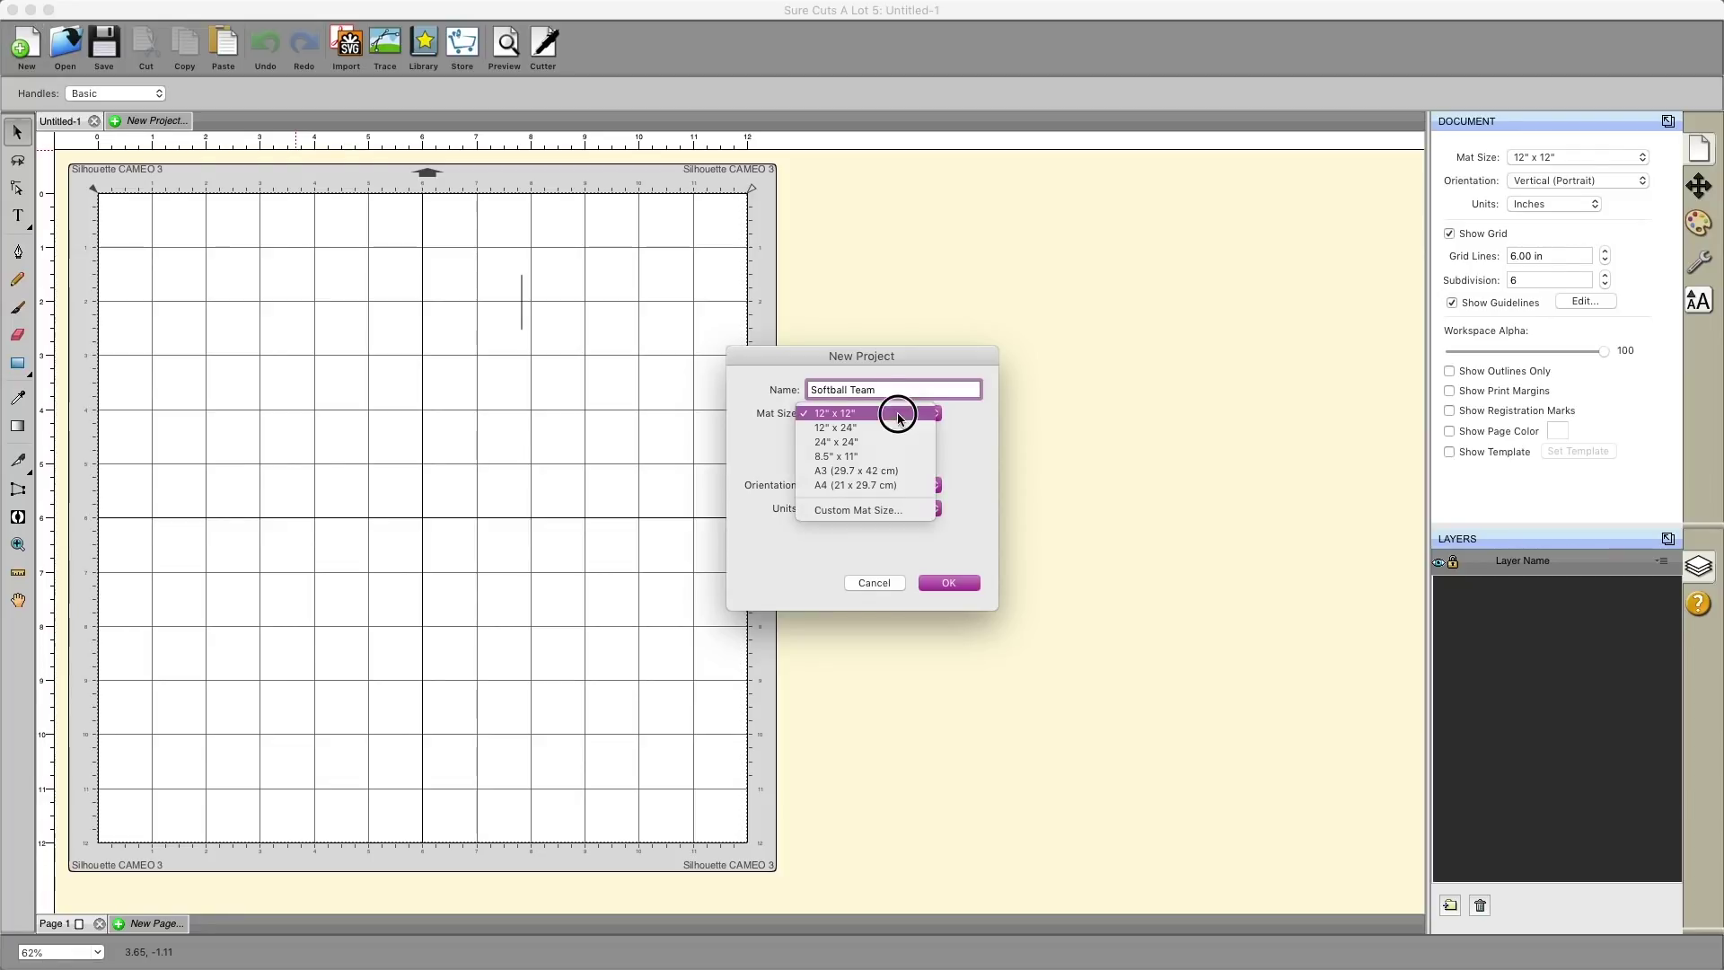
pyautogui.click(928, 418)
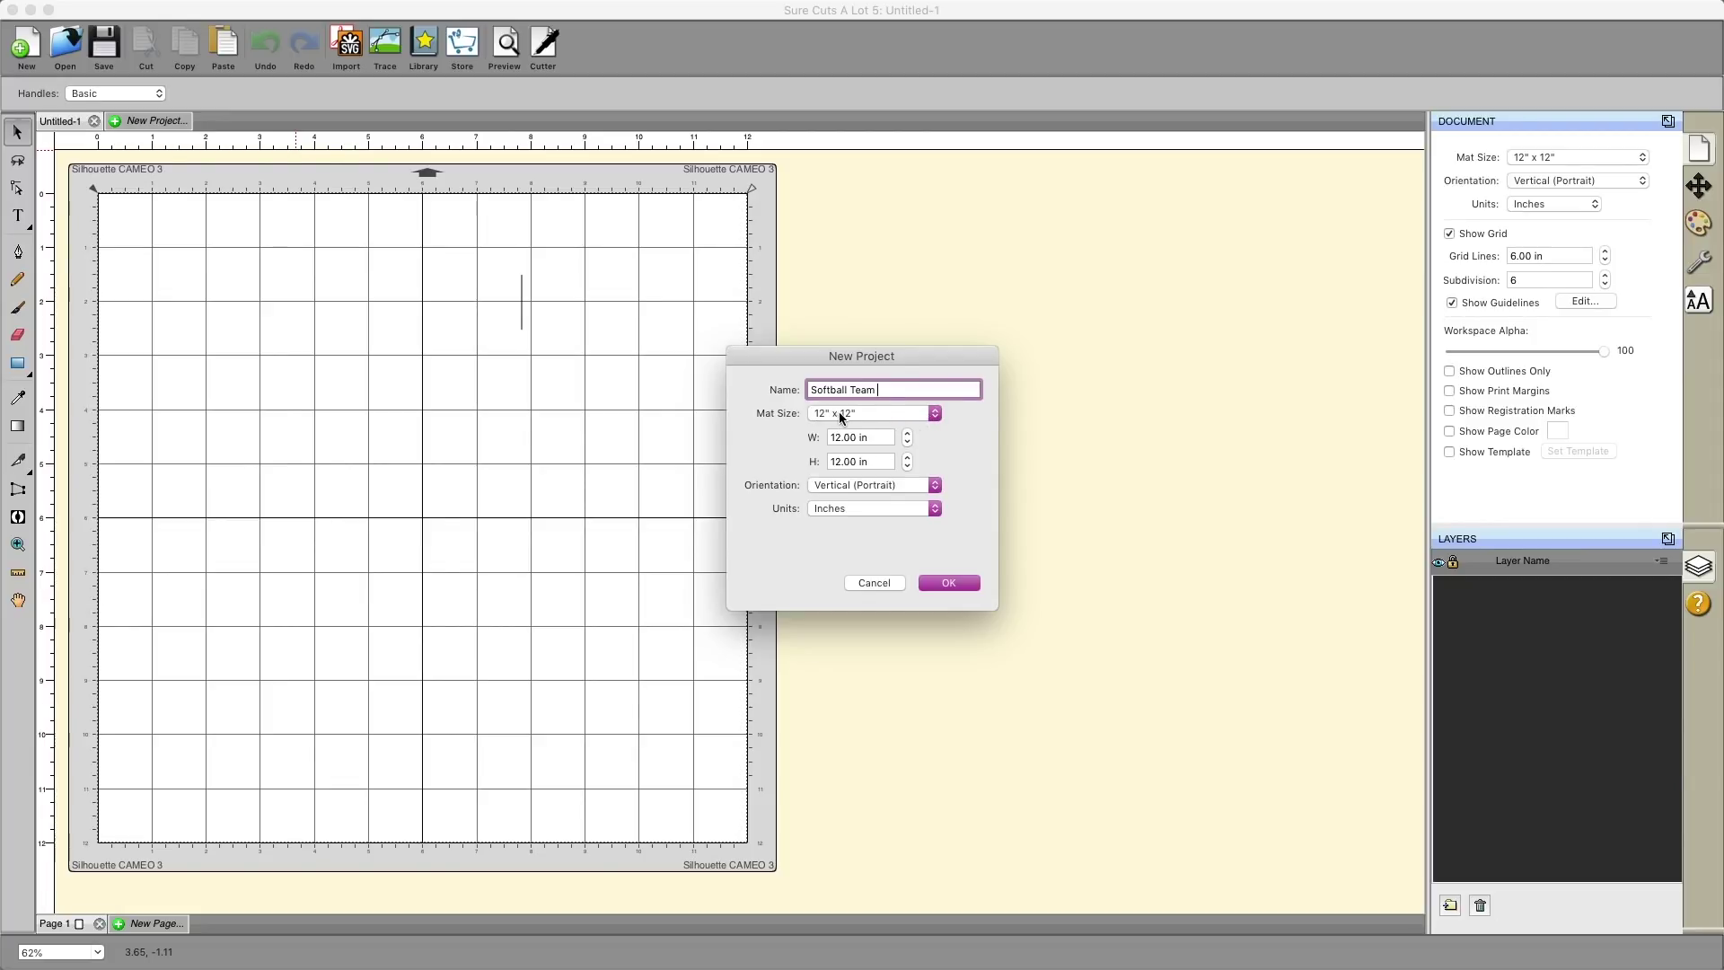
pyautogui.click(857, 515)
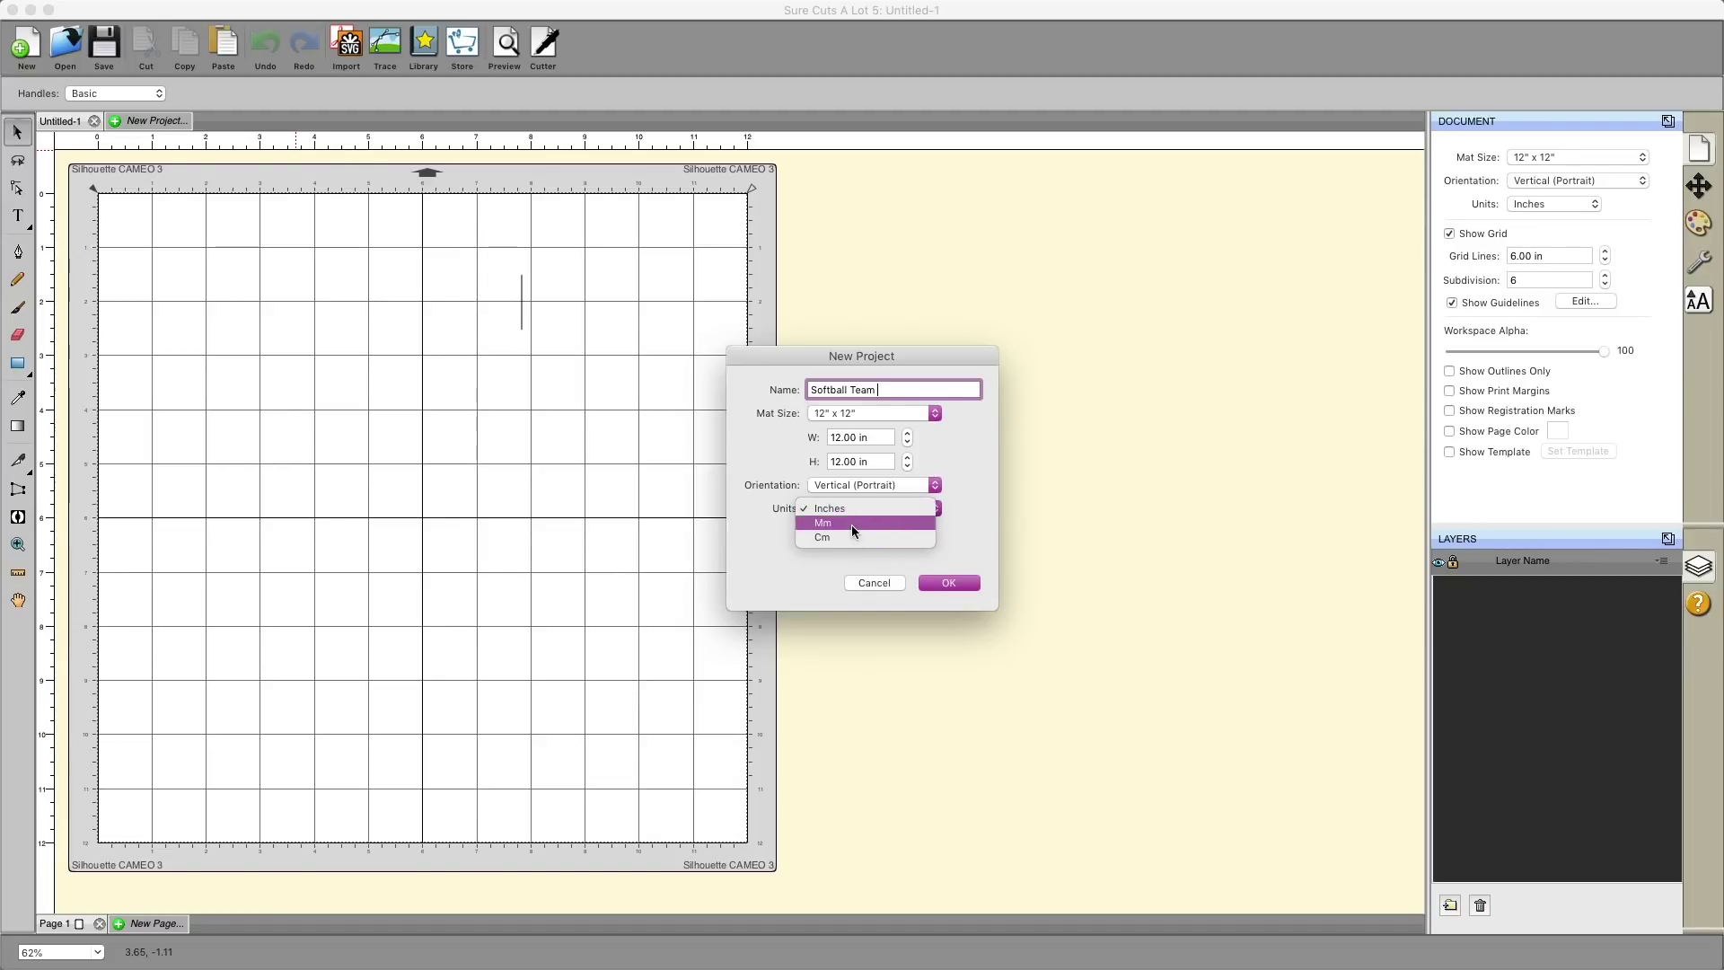
pyautogui.click(851, 510)
pyautogui.click(940, 580)
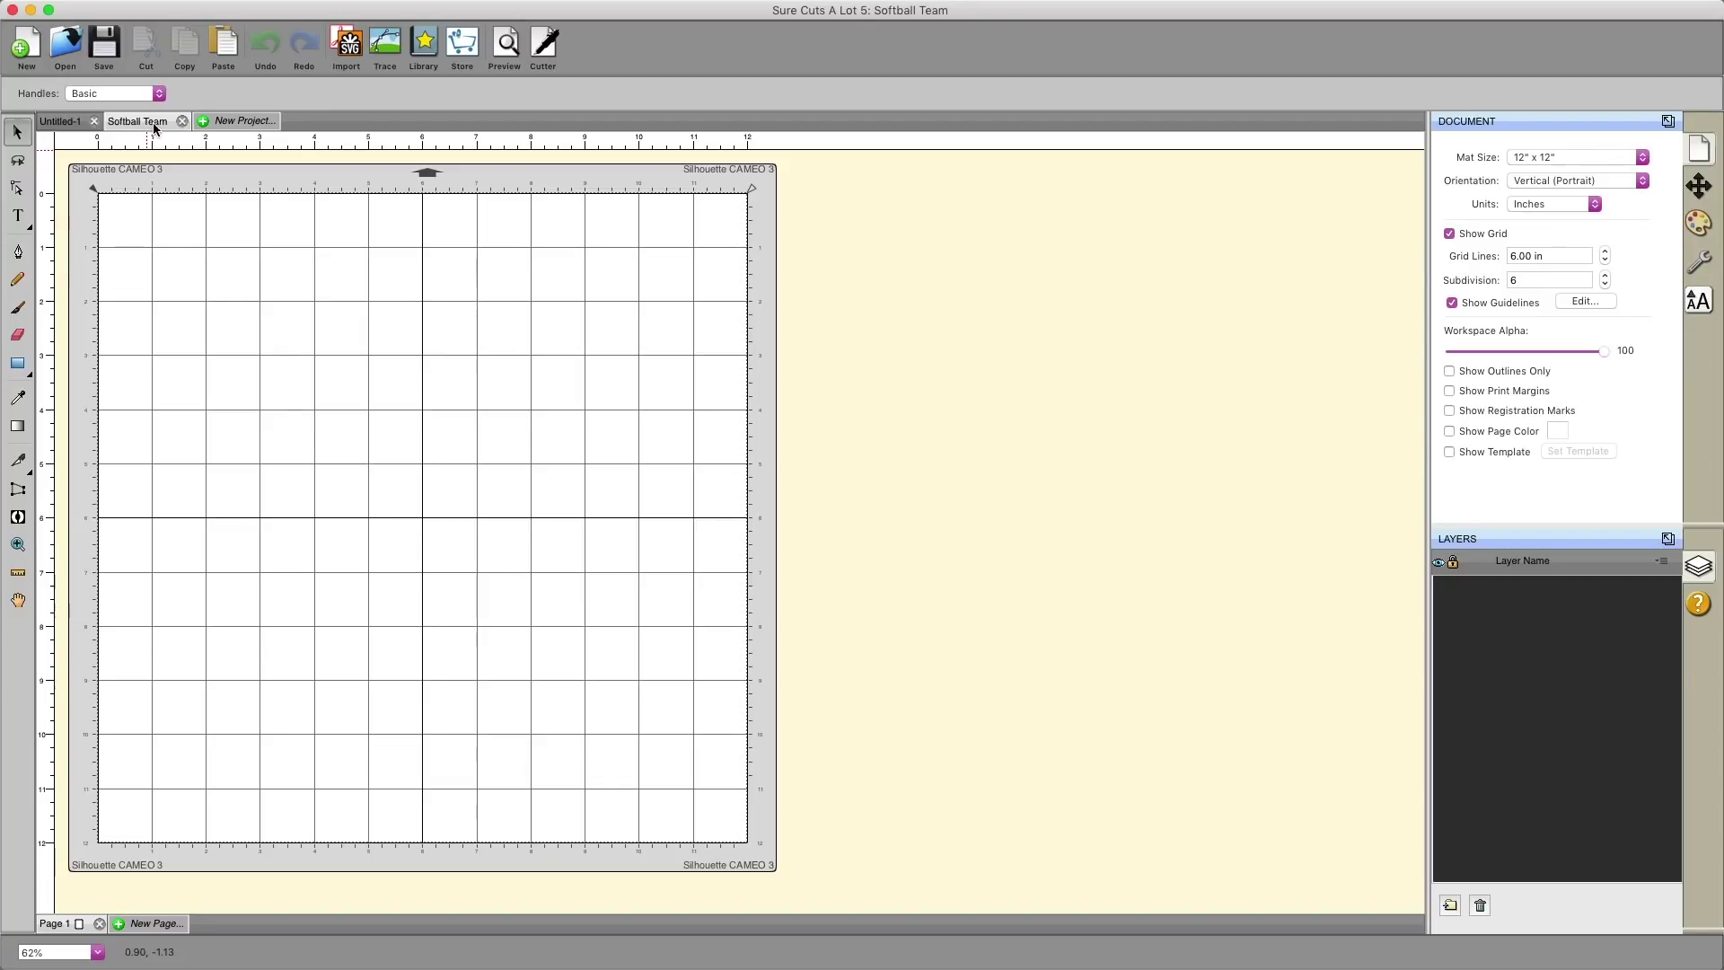
pyautogui.click(94, 124)
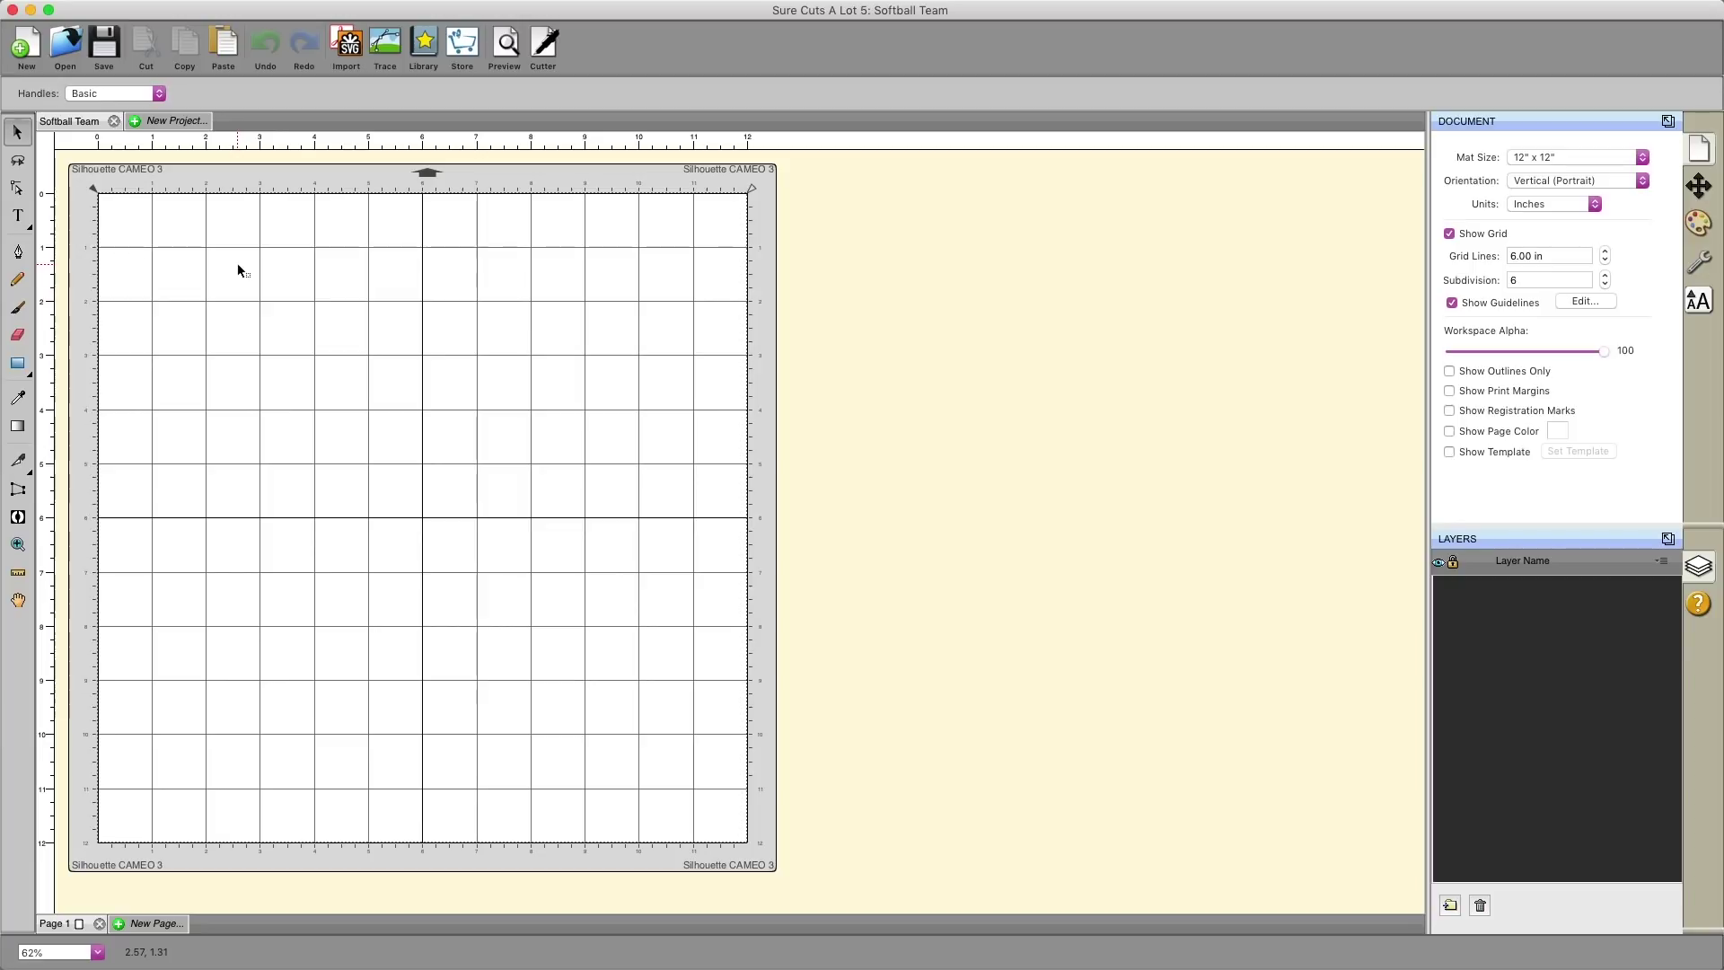
# - Add the player's surname in capitals as text in the upper middle of the mat, using the Varsity Team Bold font
pyautogui.click(17, 219)
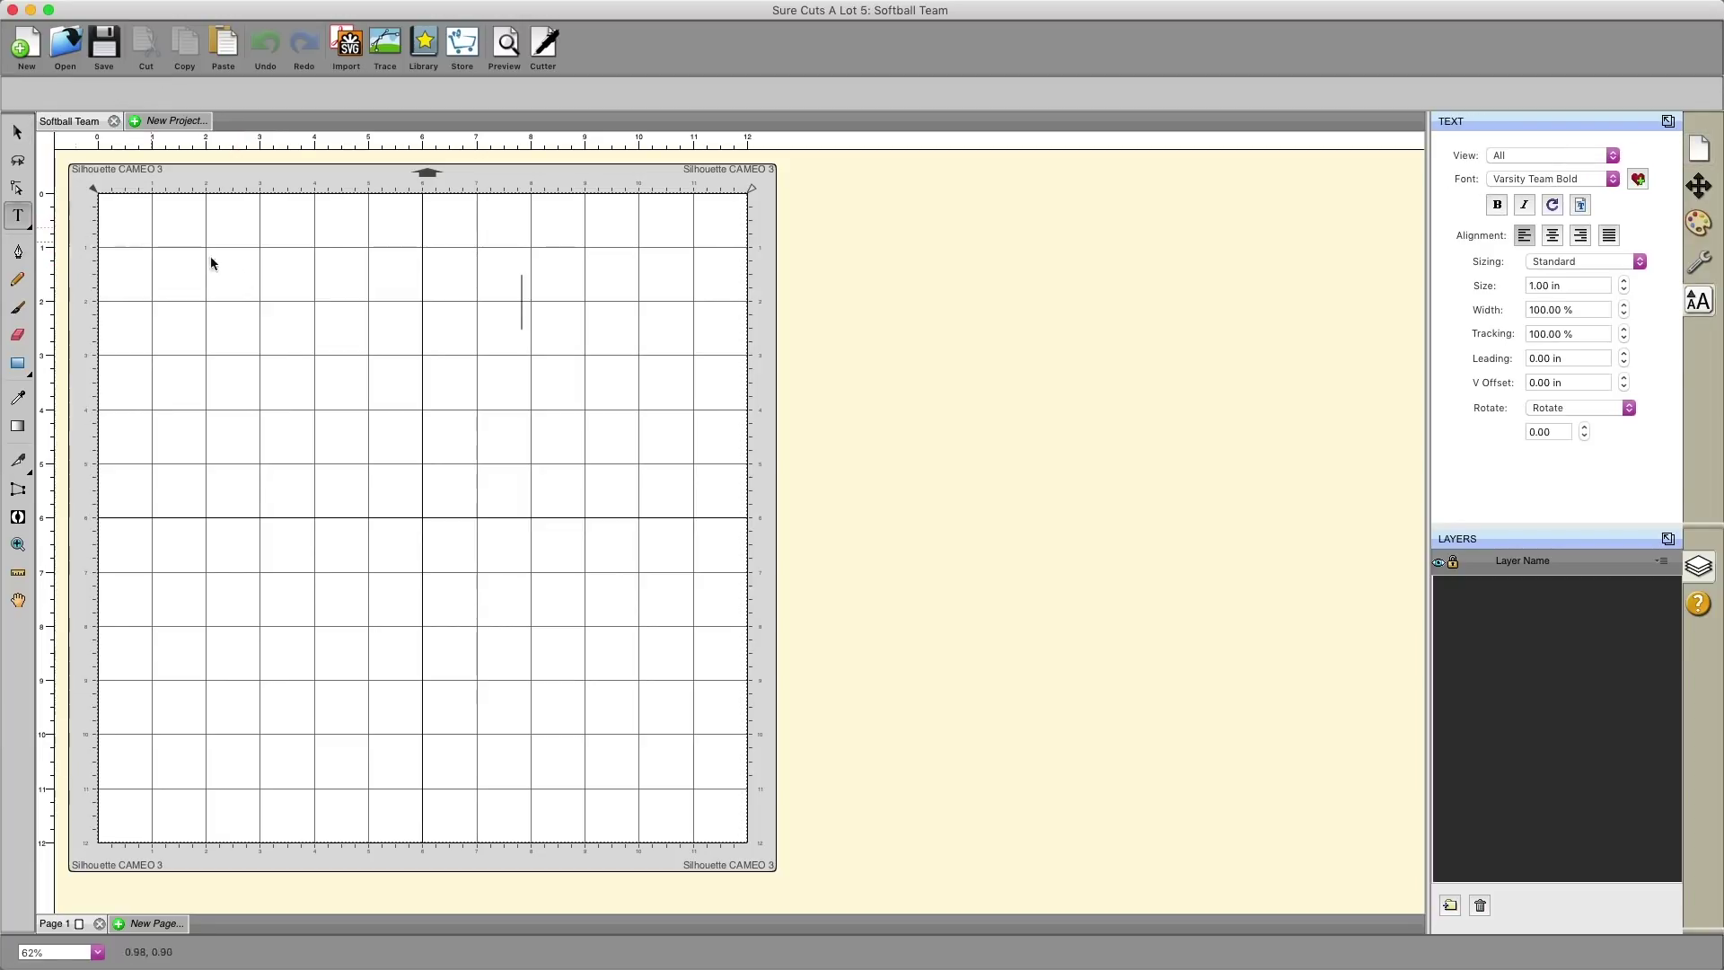
pyautogui.click(299, 336)
pyautogui.click(1697, 302)
pyautogui.click(1697, 303)
pyautogui.click(1551, 179)
pyautogui.scroll(10, 1587, 117)
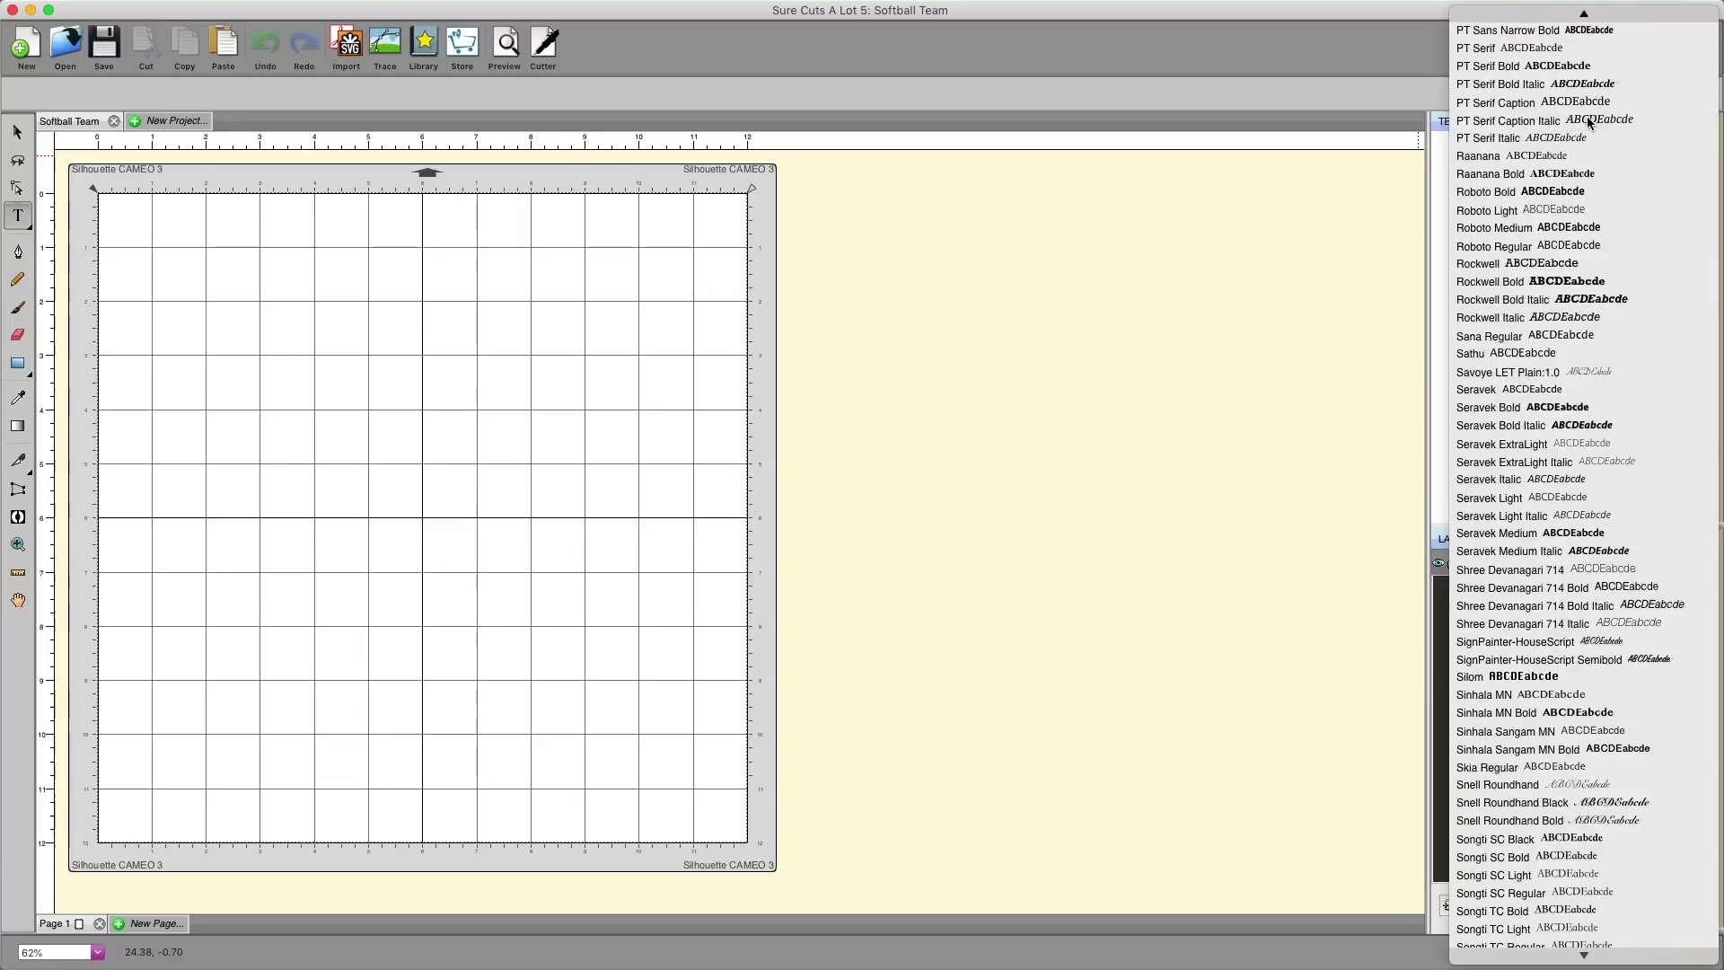
pyautogui.scroll(10, 1588, 123)
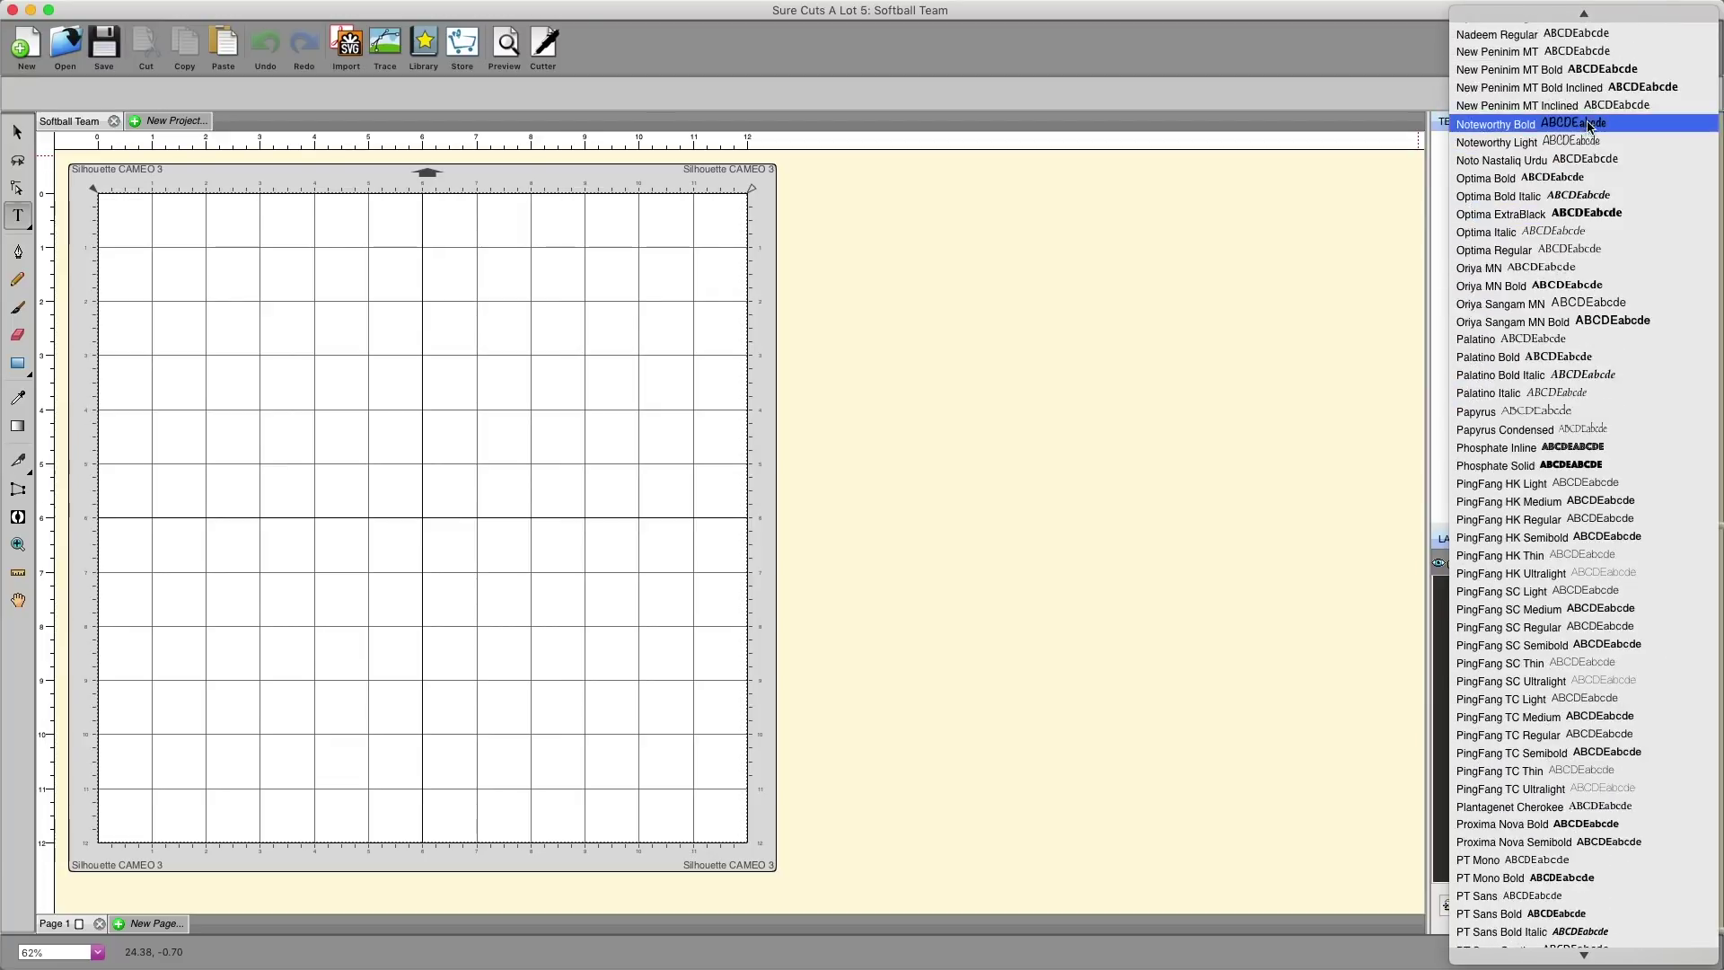
pyautogui.scroll(-15, 1586, 155)
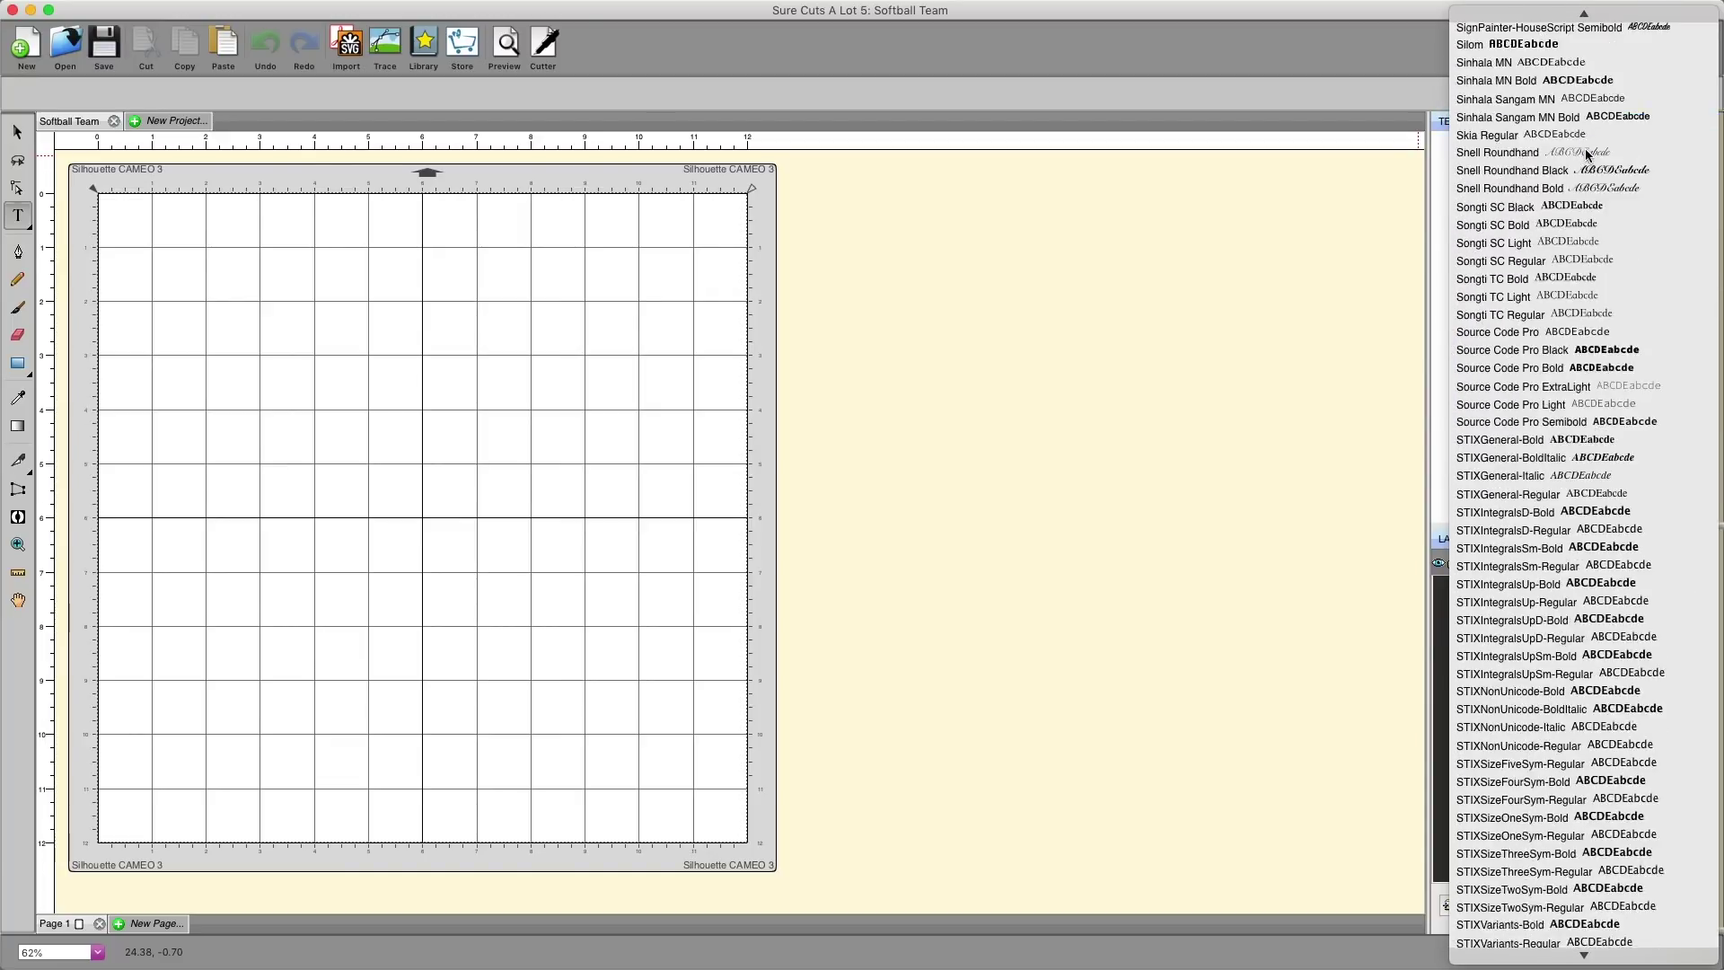
pyautogui.scroll(-5, 1586, 154)
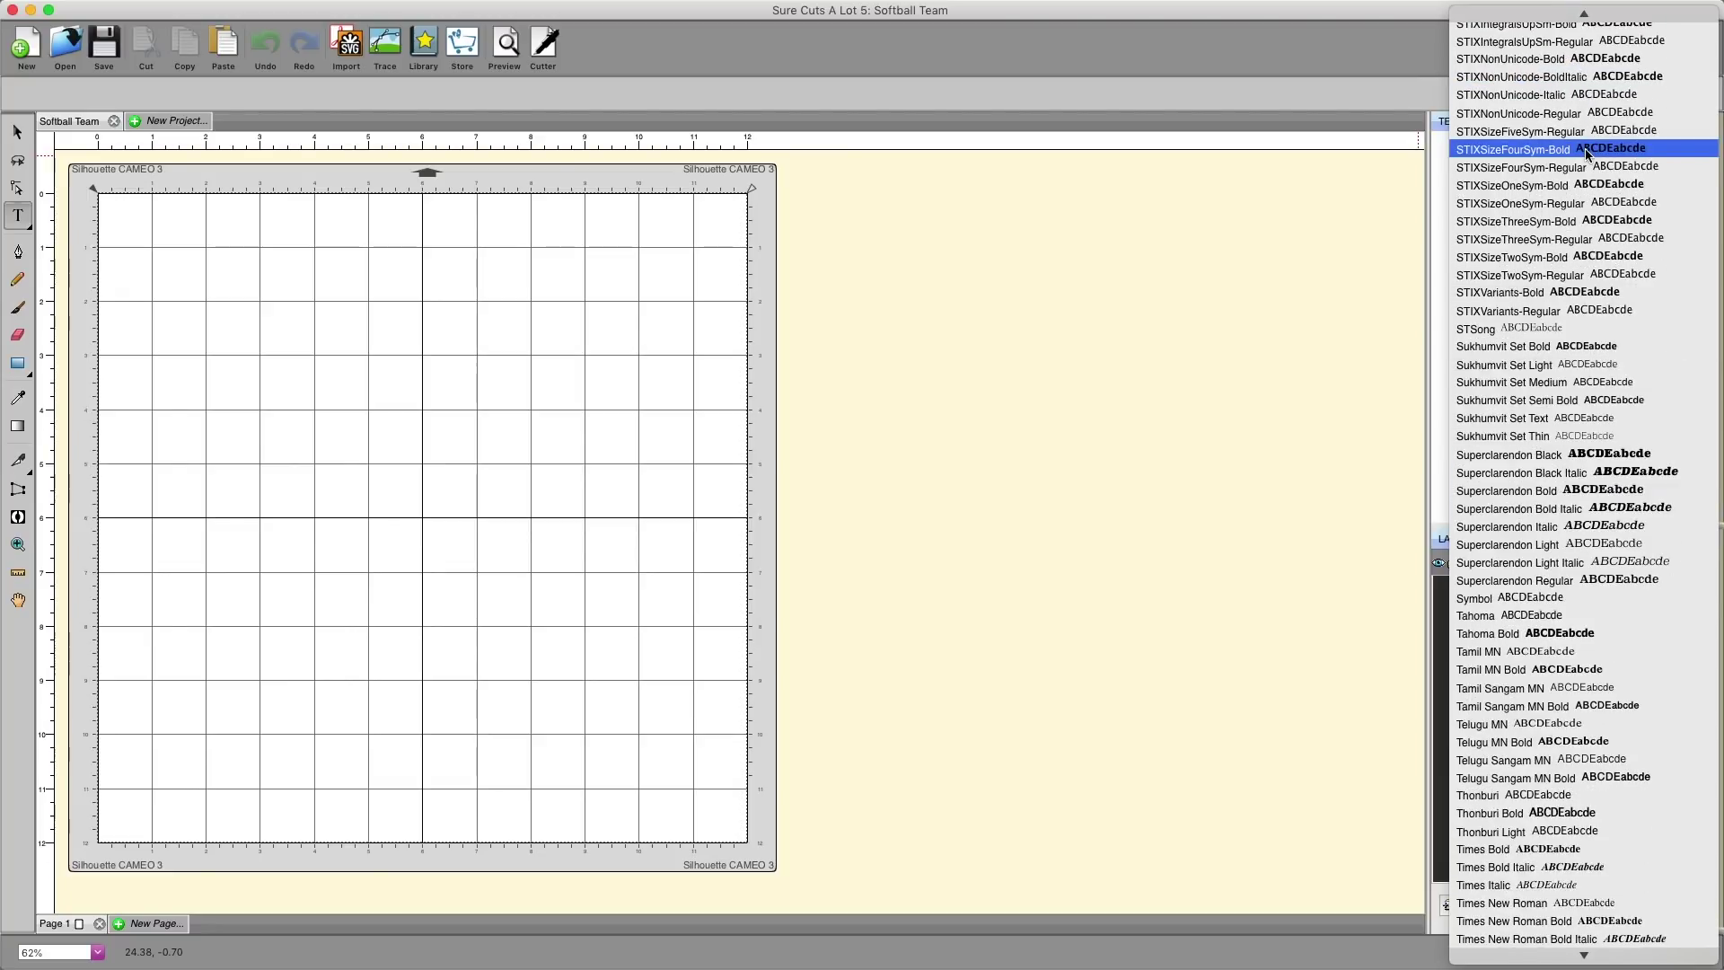
pyautogui.scroll(-3, 1586, 148)
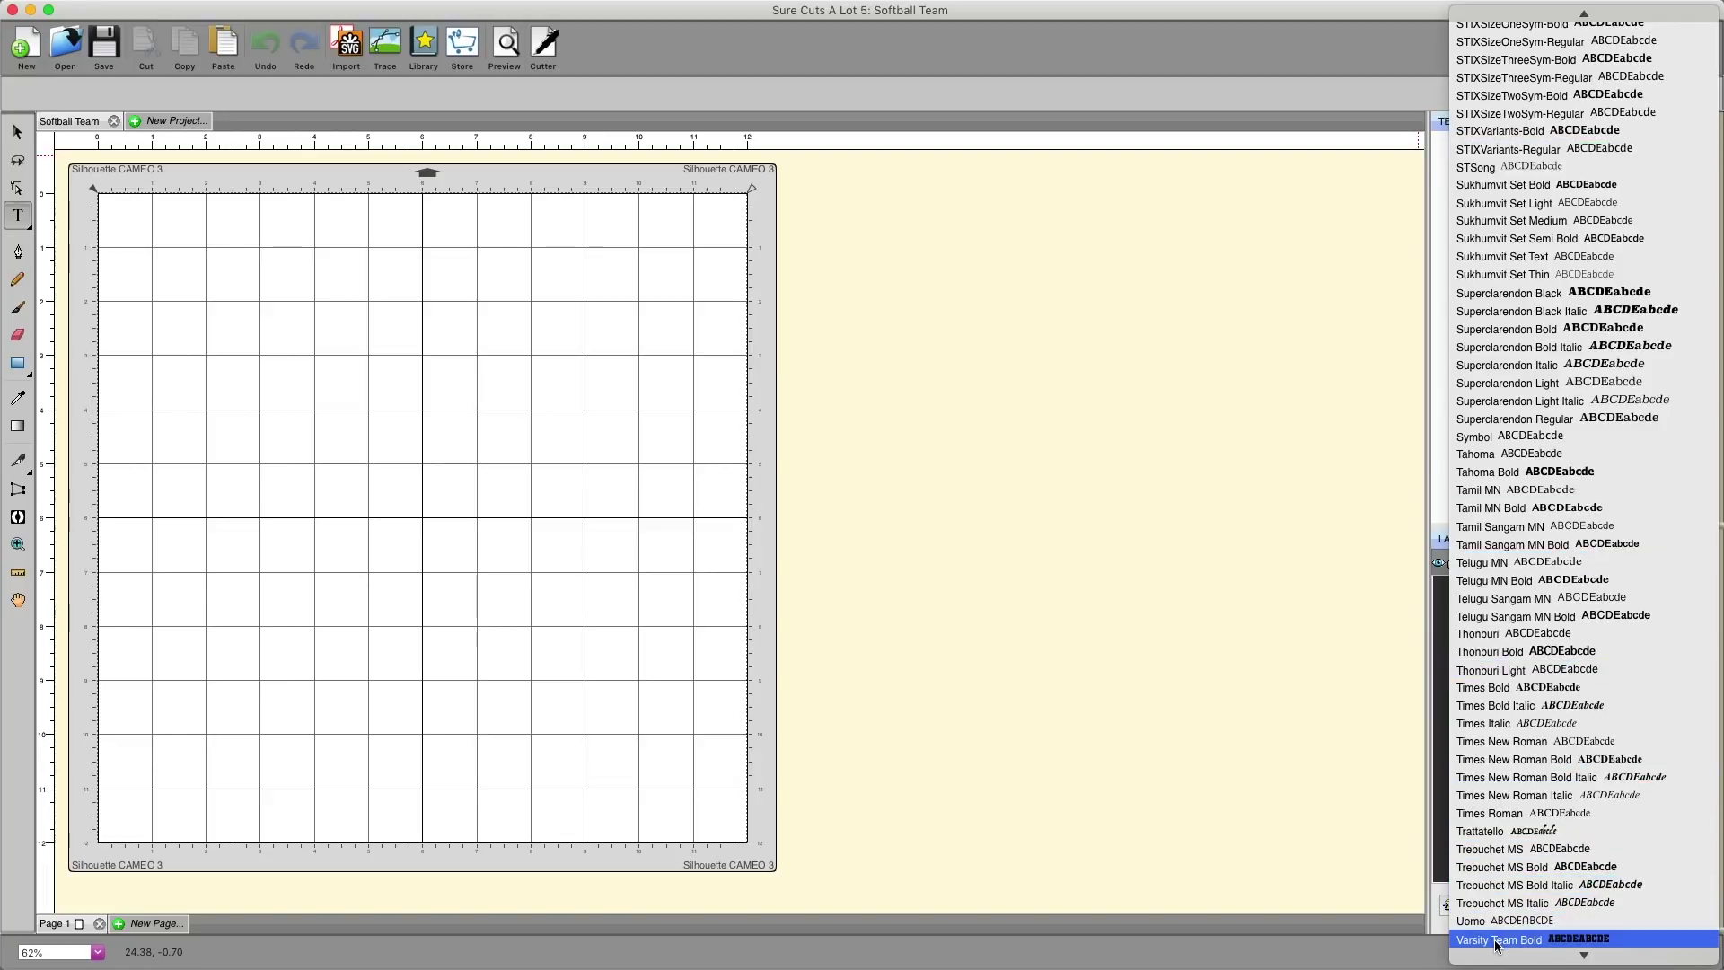
pyautogui.scroll(-3, 1498, 944)
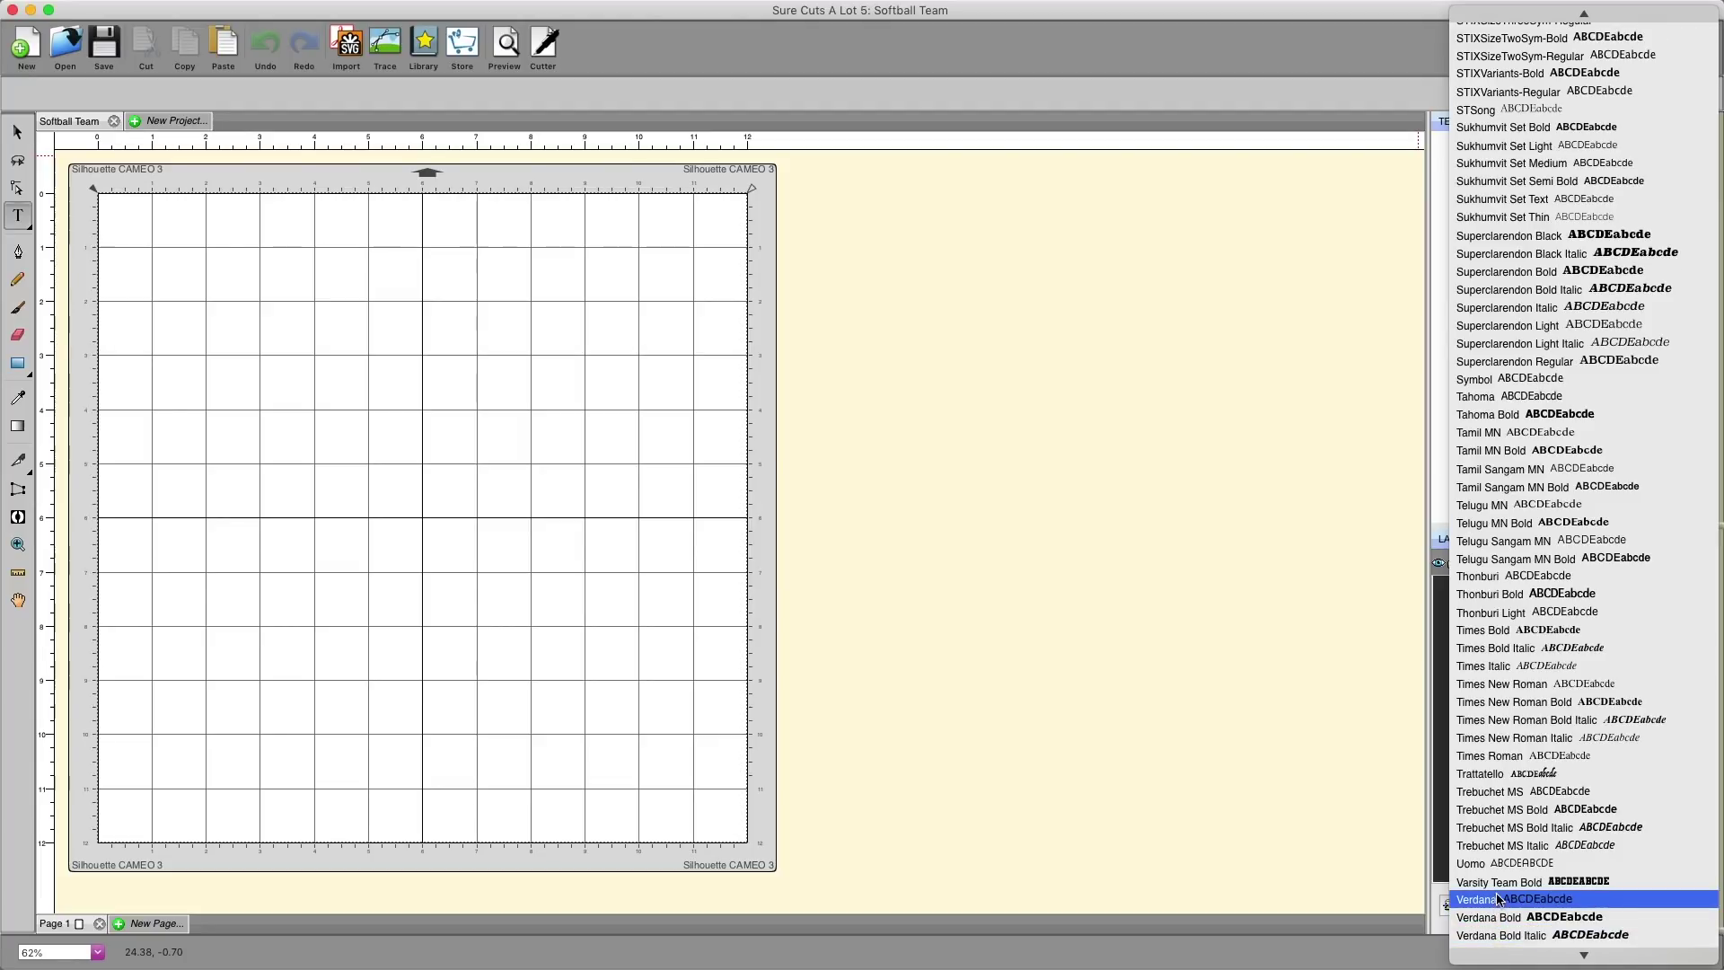
pyautogui.click(1497, 885)
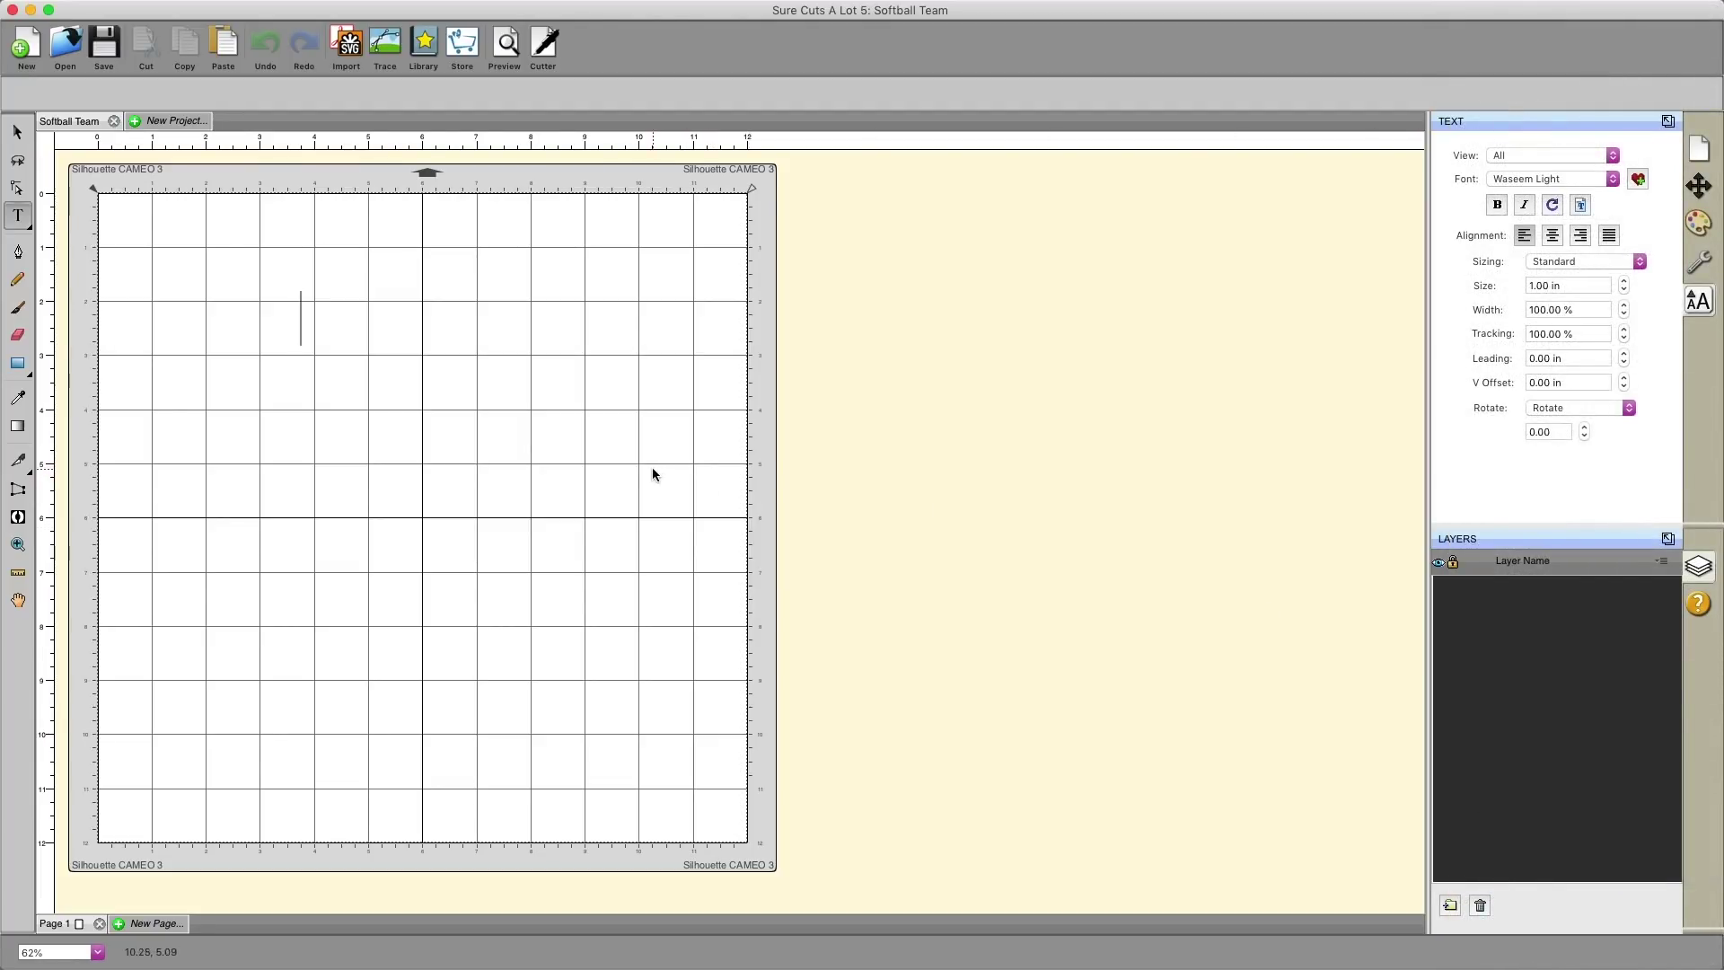
pyautogui.write('KOWAL')
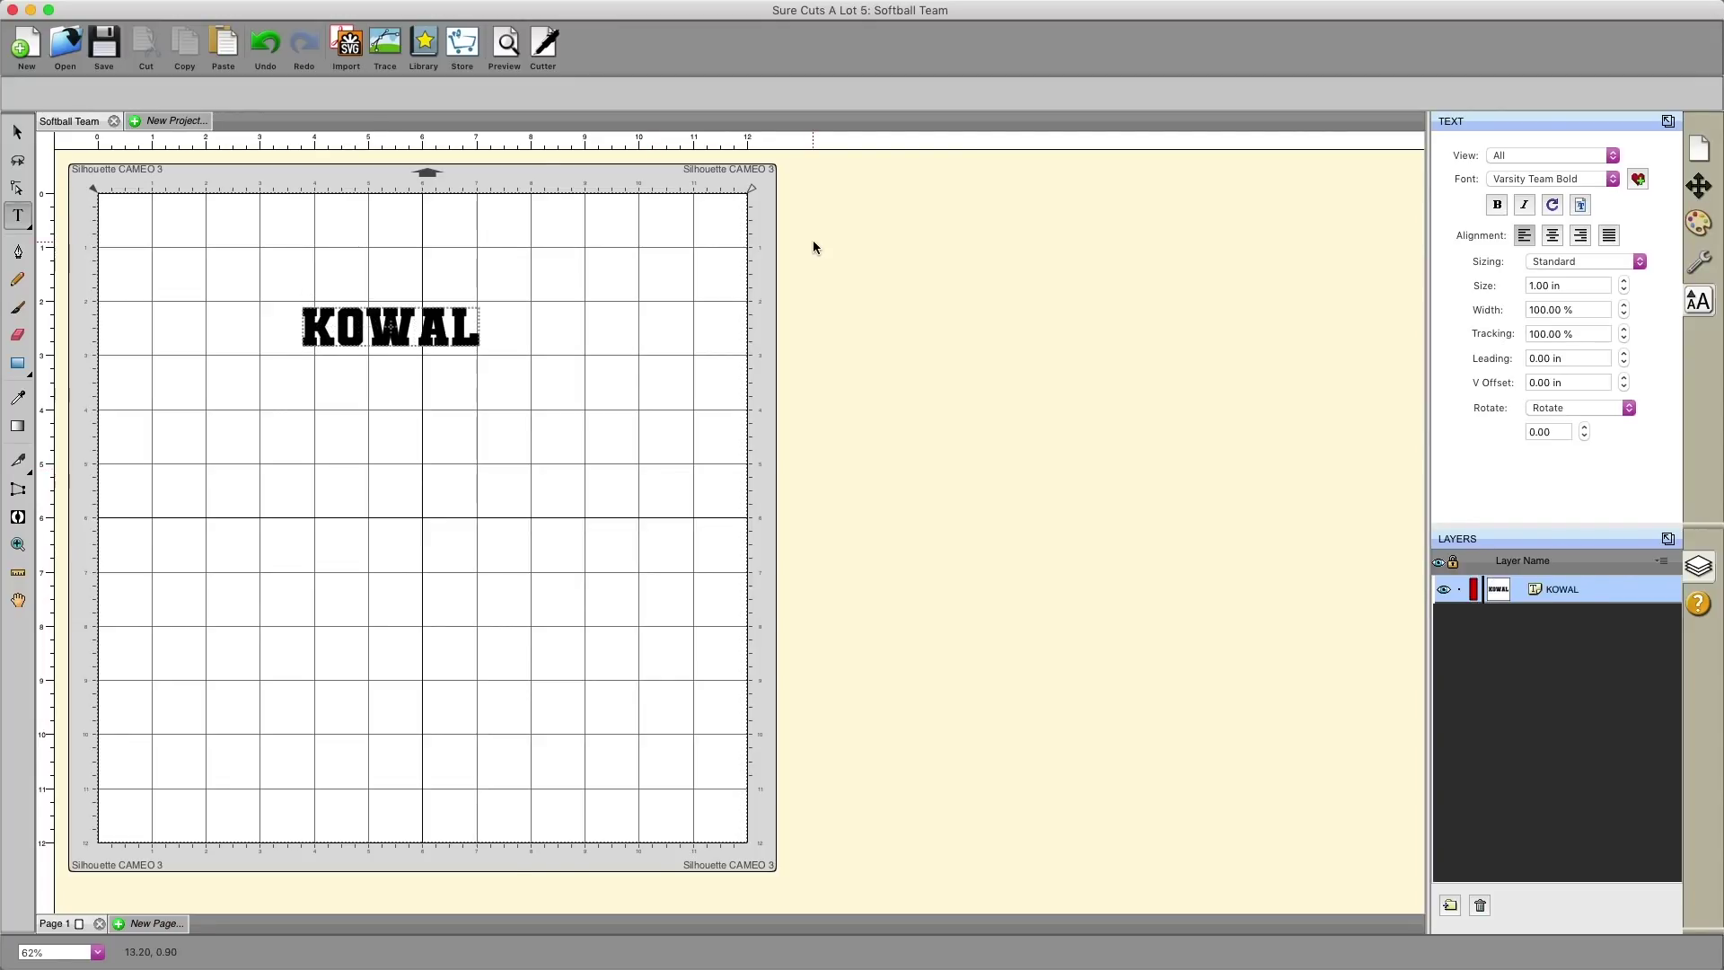
# - Enlarge the surname to about 6.69 by 1.44 in, centred near the upper edge of the mat, and check its dimensions
pyautogui.click(17, 132)
pyautogui.moveTo(350, 328); pyautogui.dragTo(283, 280)
pyautogui.moveTo(424, 316); pyautogui.dragTo(610, 414)
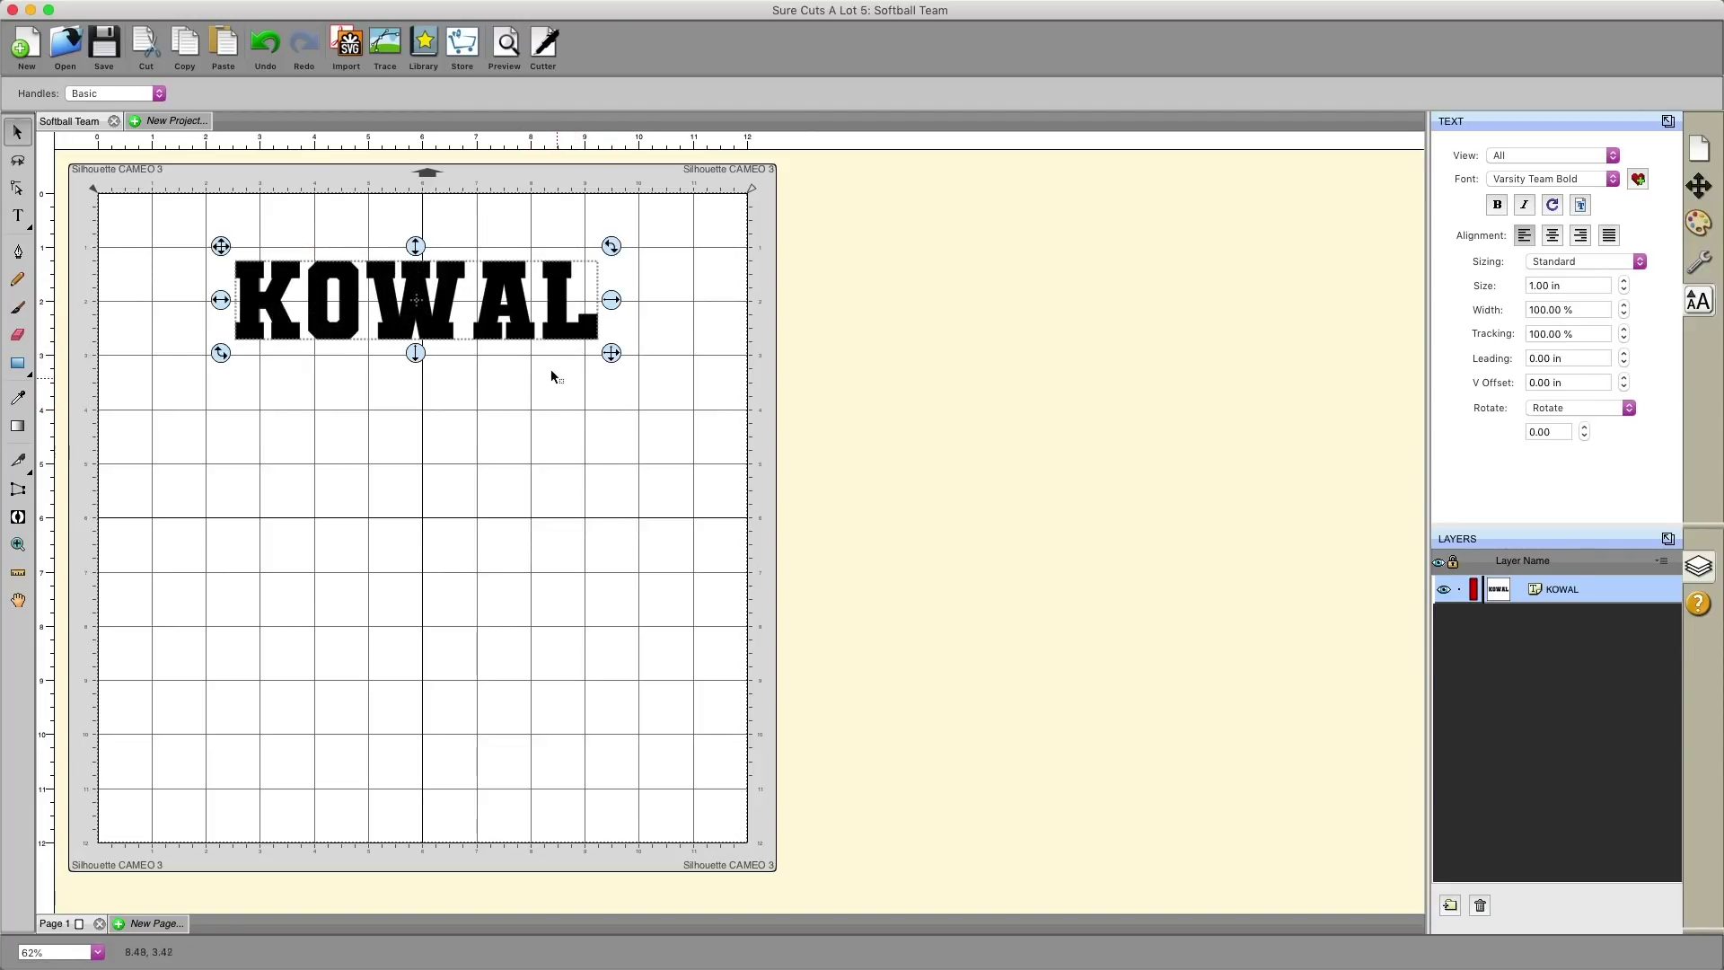
pyautogui.moveTo(516, 324); pyautogui.dragTo(520, 325)
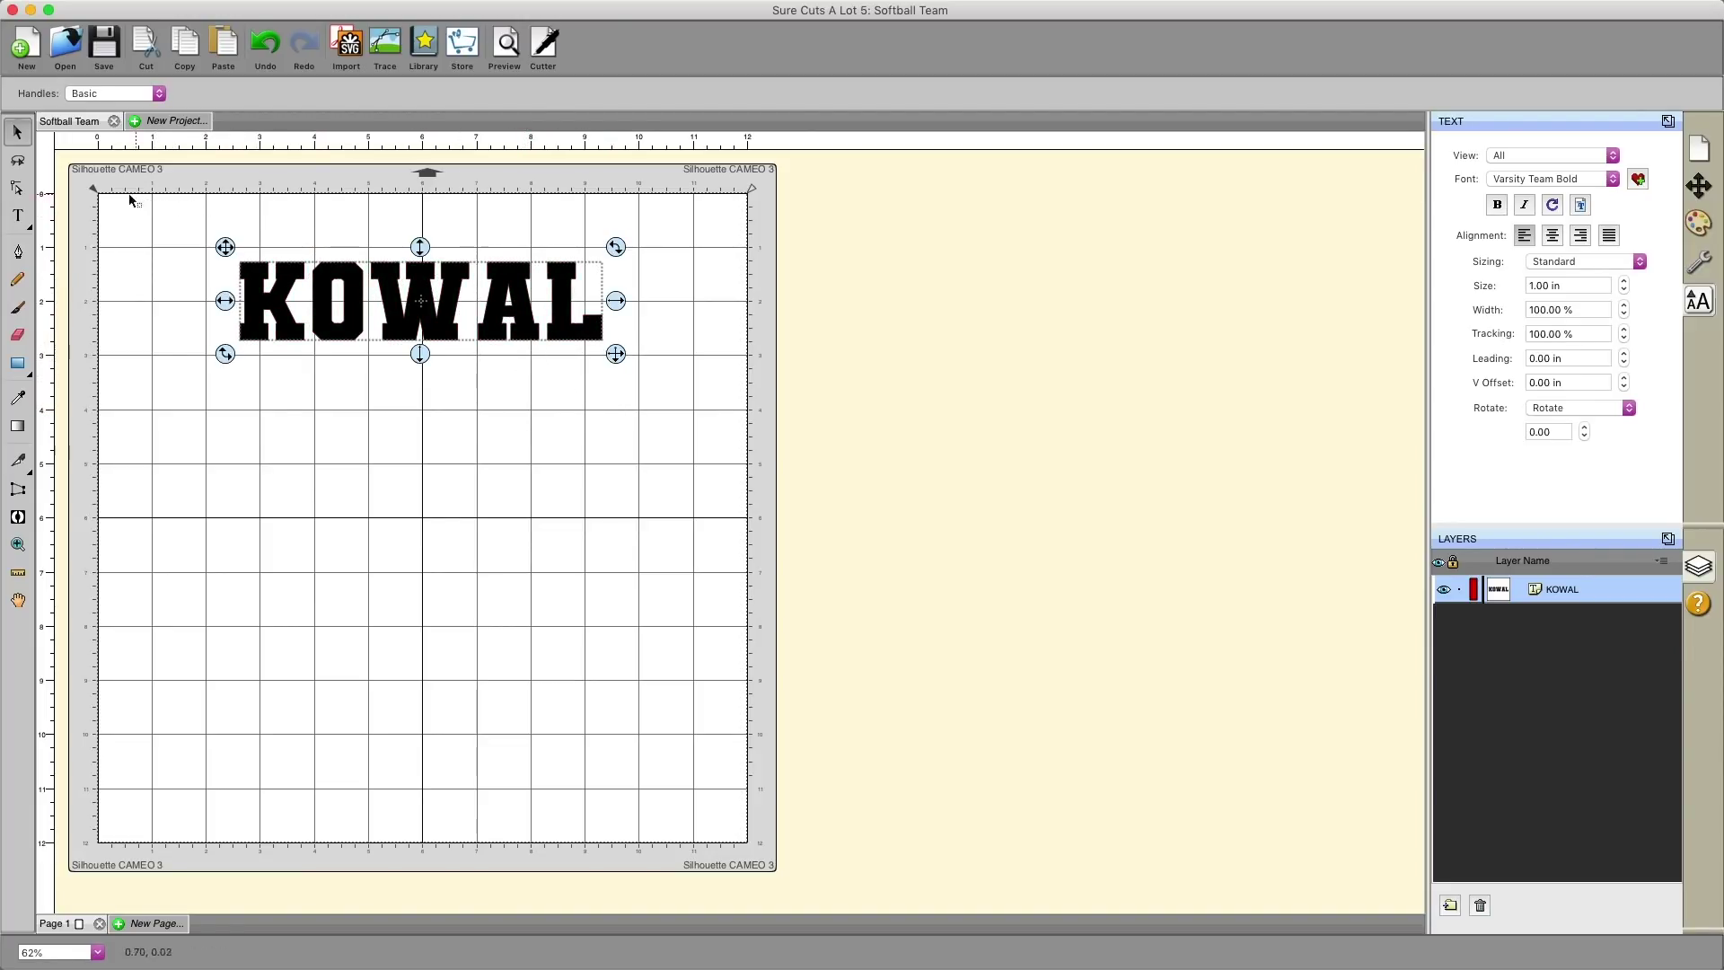
pyautogui.click(1698, 186)
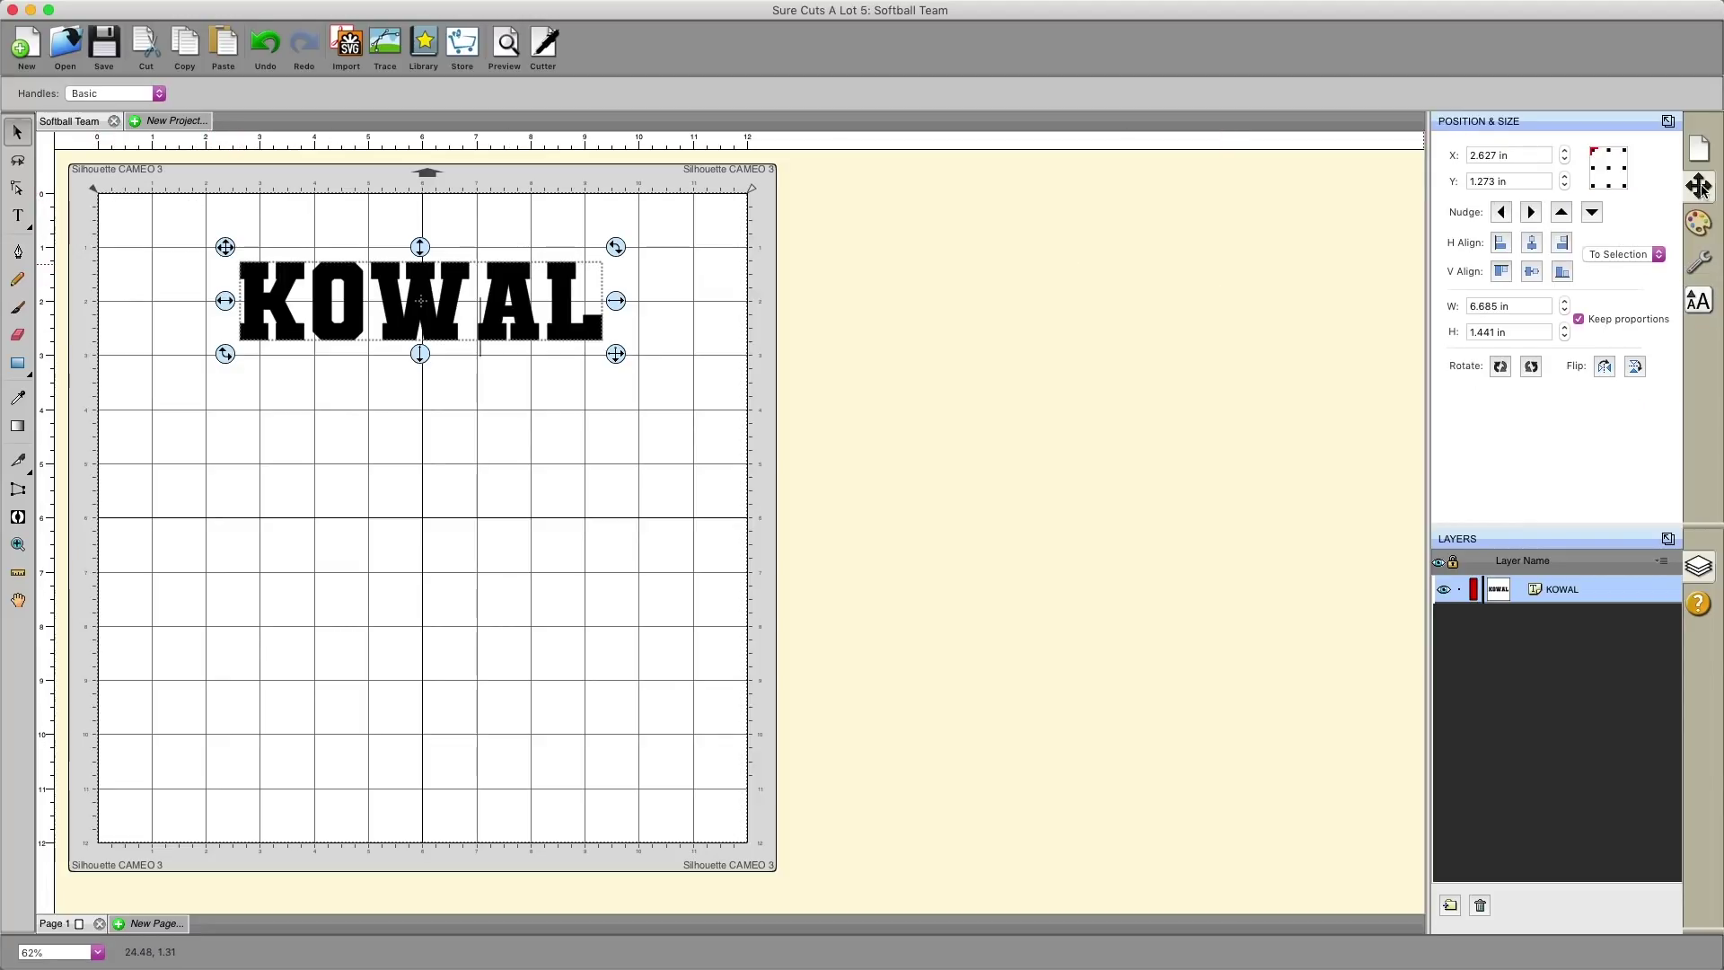
pyautogui.click(1698, 220)
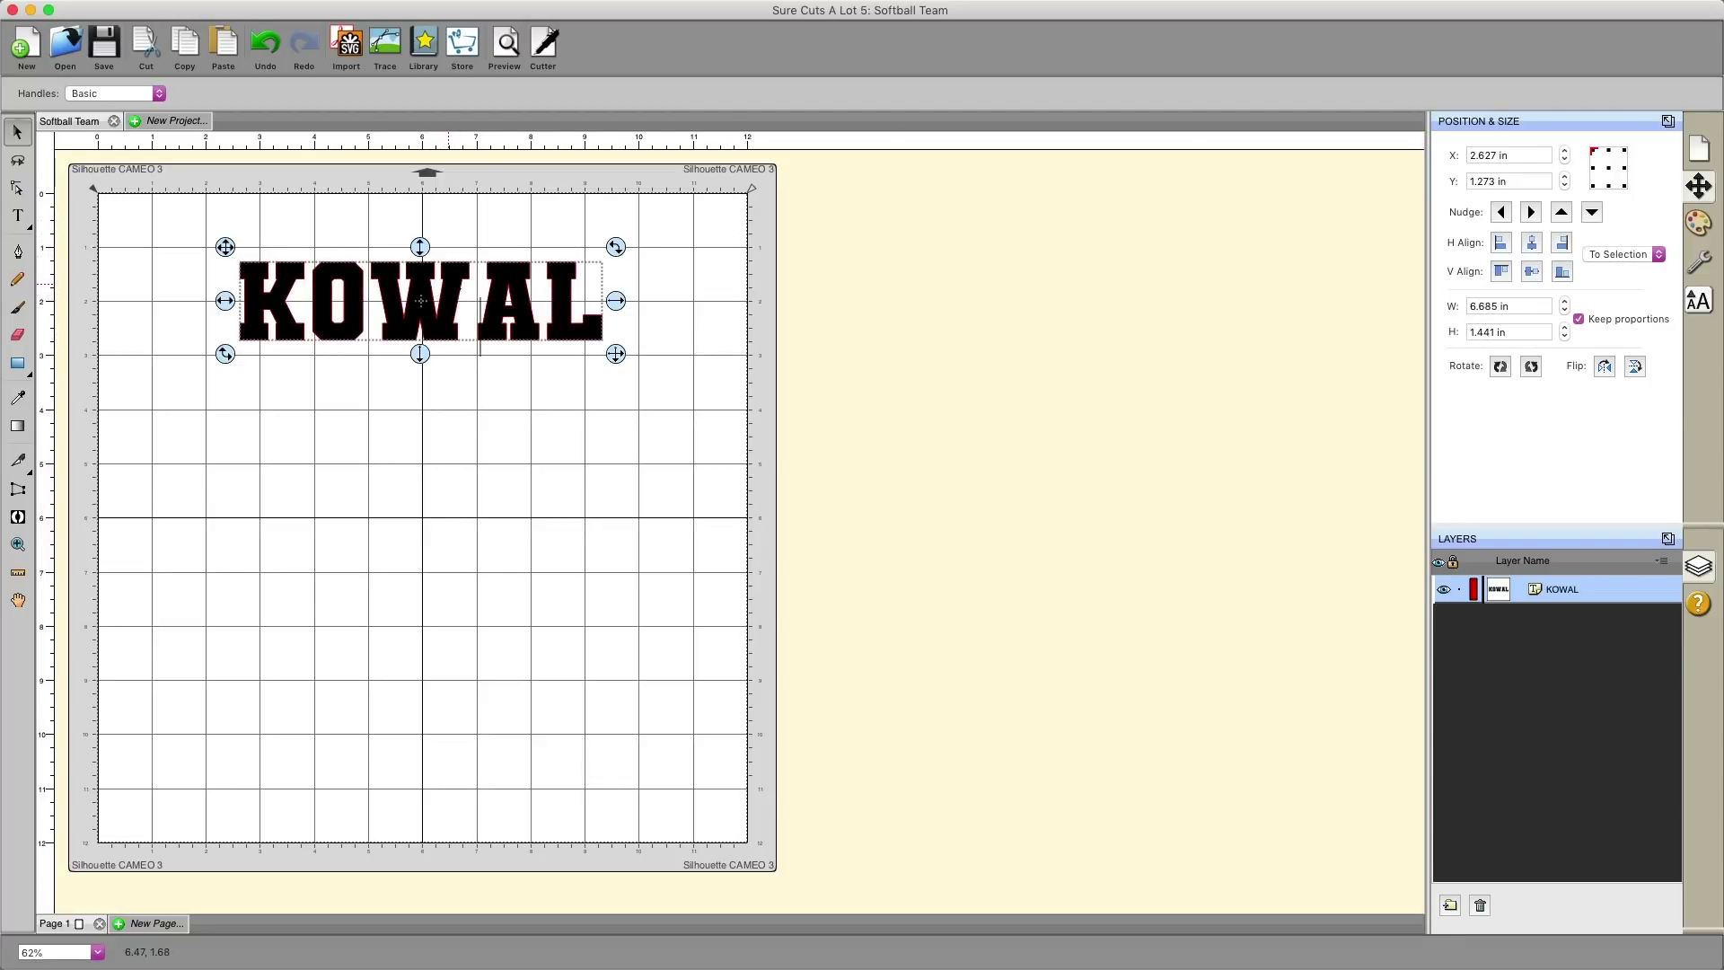
pyautogui.click(1521, 306)
pyautogui.moveTo(1518, 306); pyautogui.dragTo(1454, 306)
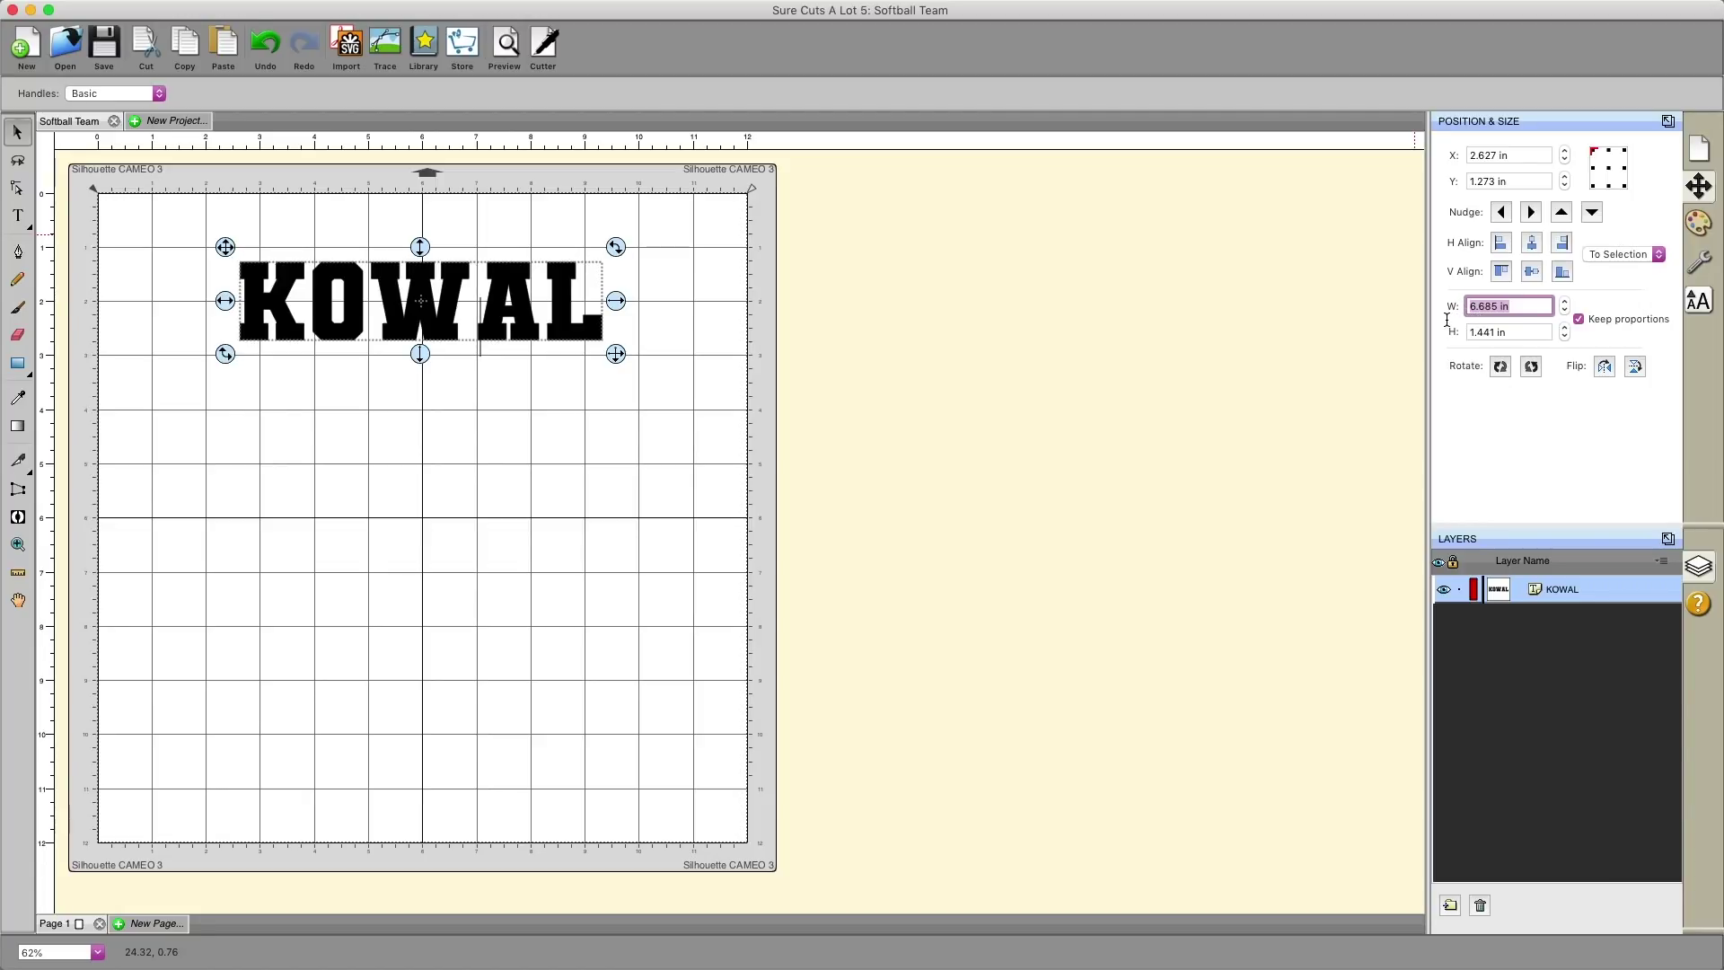
# - Add the number 34 as text below the surname and enlarge it to about 6.40 by 4.60 in
pyautogui.click(17, 216)
pyautogui.click(293, 429)
pyautogui.write('34')
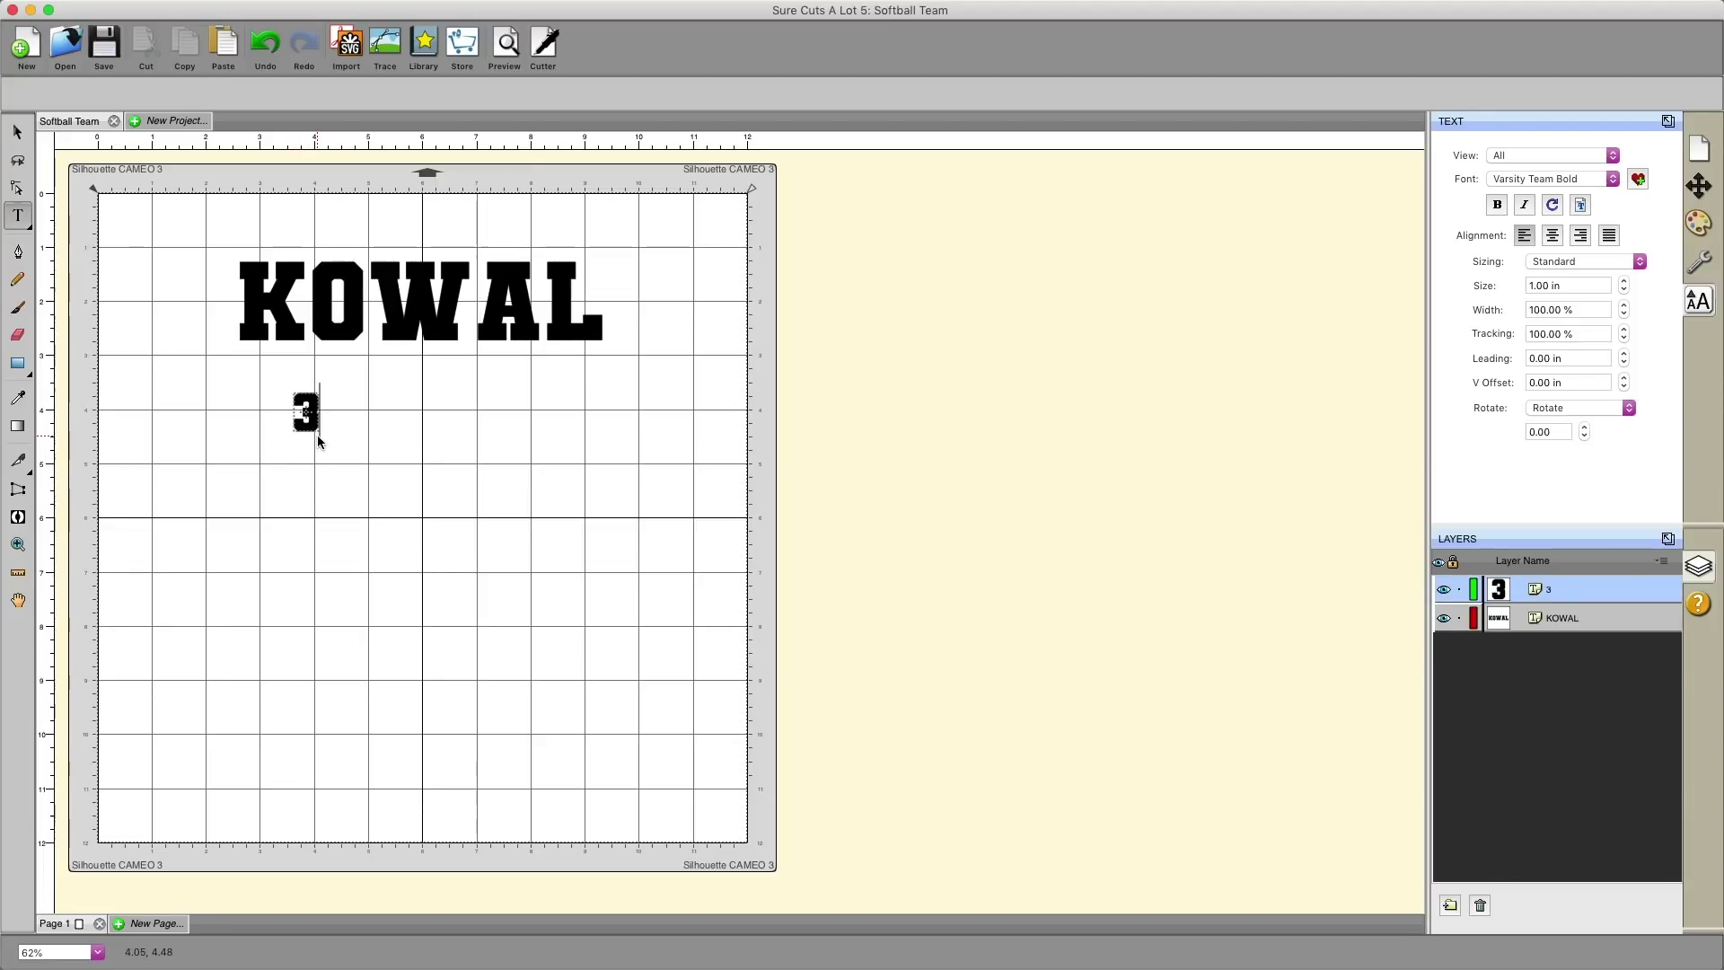
pyautogui.click(16, 133)
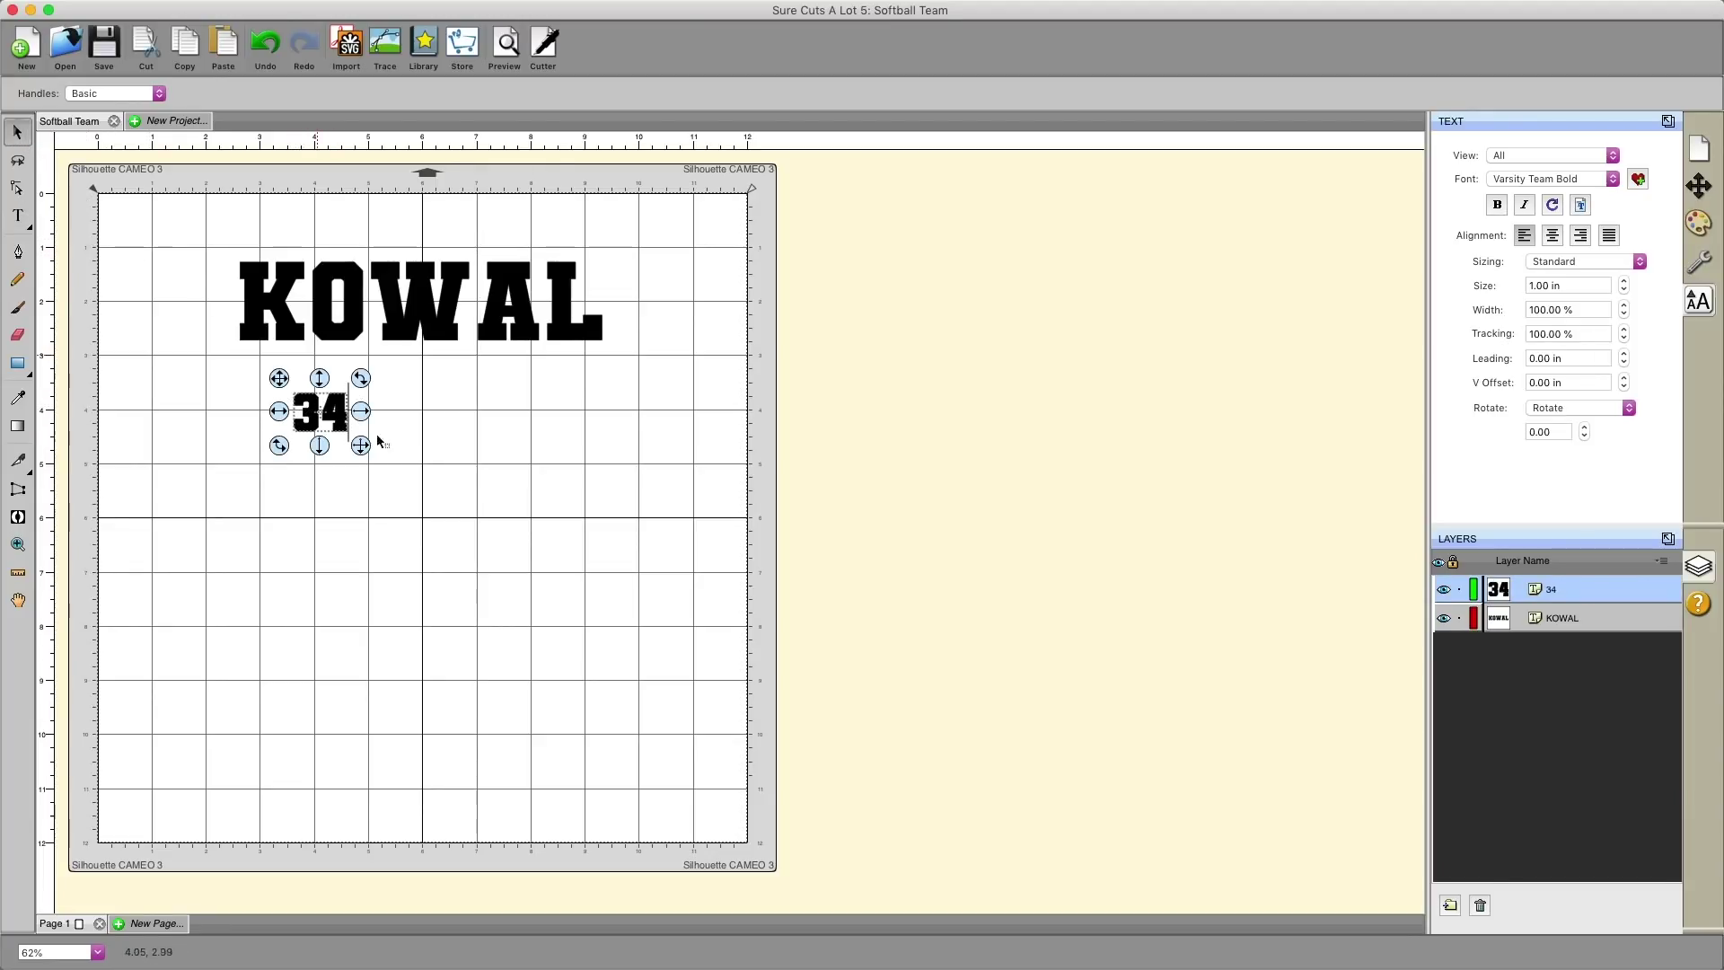
pyautogui.moveTo(368, 454); pyautogui.dragTo(647, 675)
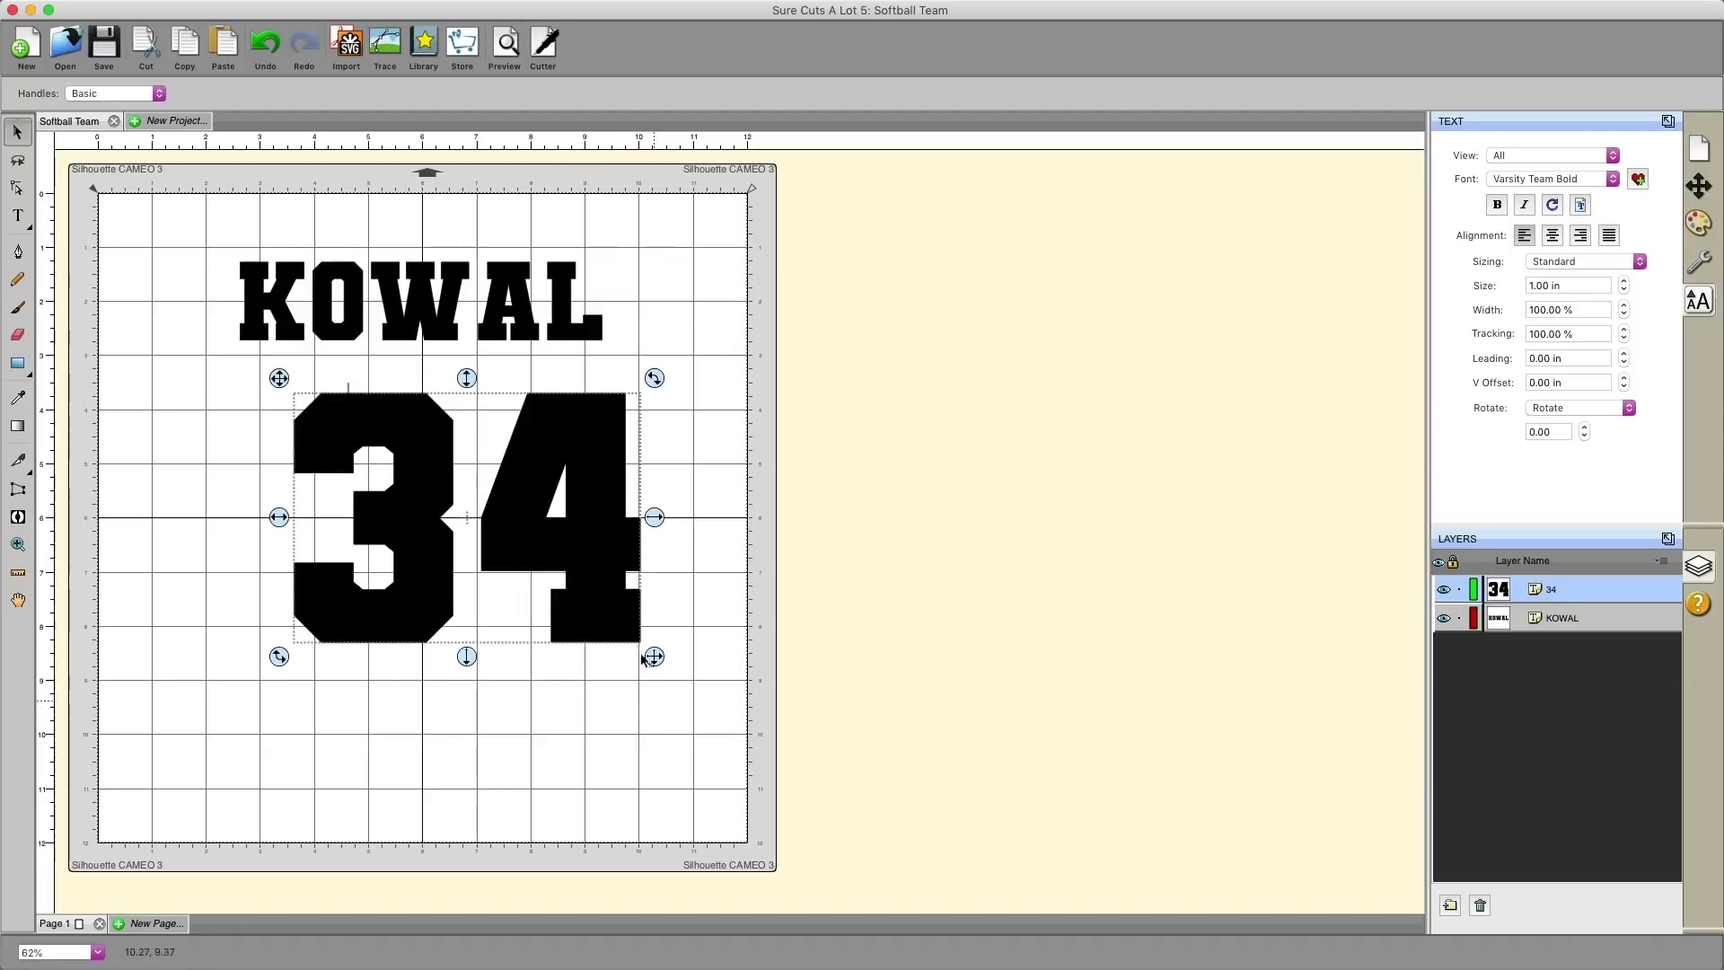
# - Move the number 34 up close beneath the surname and centre it horizontally under the lettering
pyautogui.moveTo(574, 554); pyautogui.dragTo(501, 479)
pyautogui.click(422, 302)
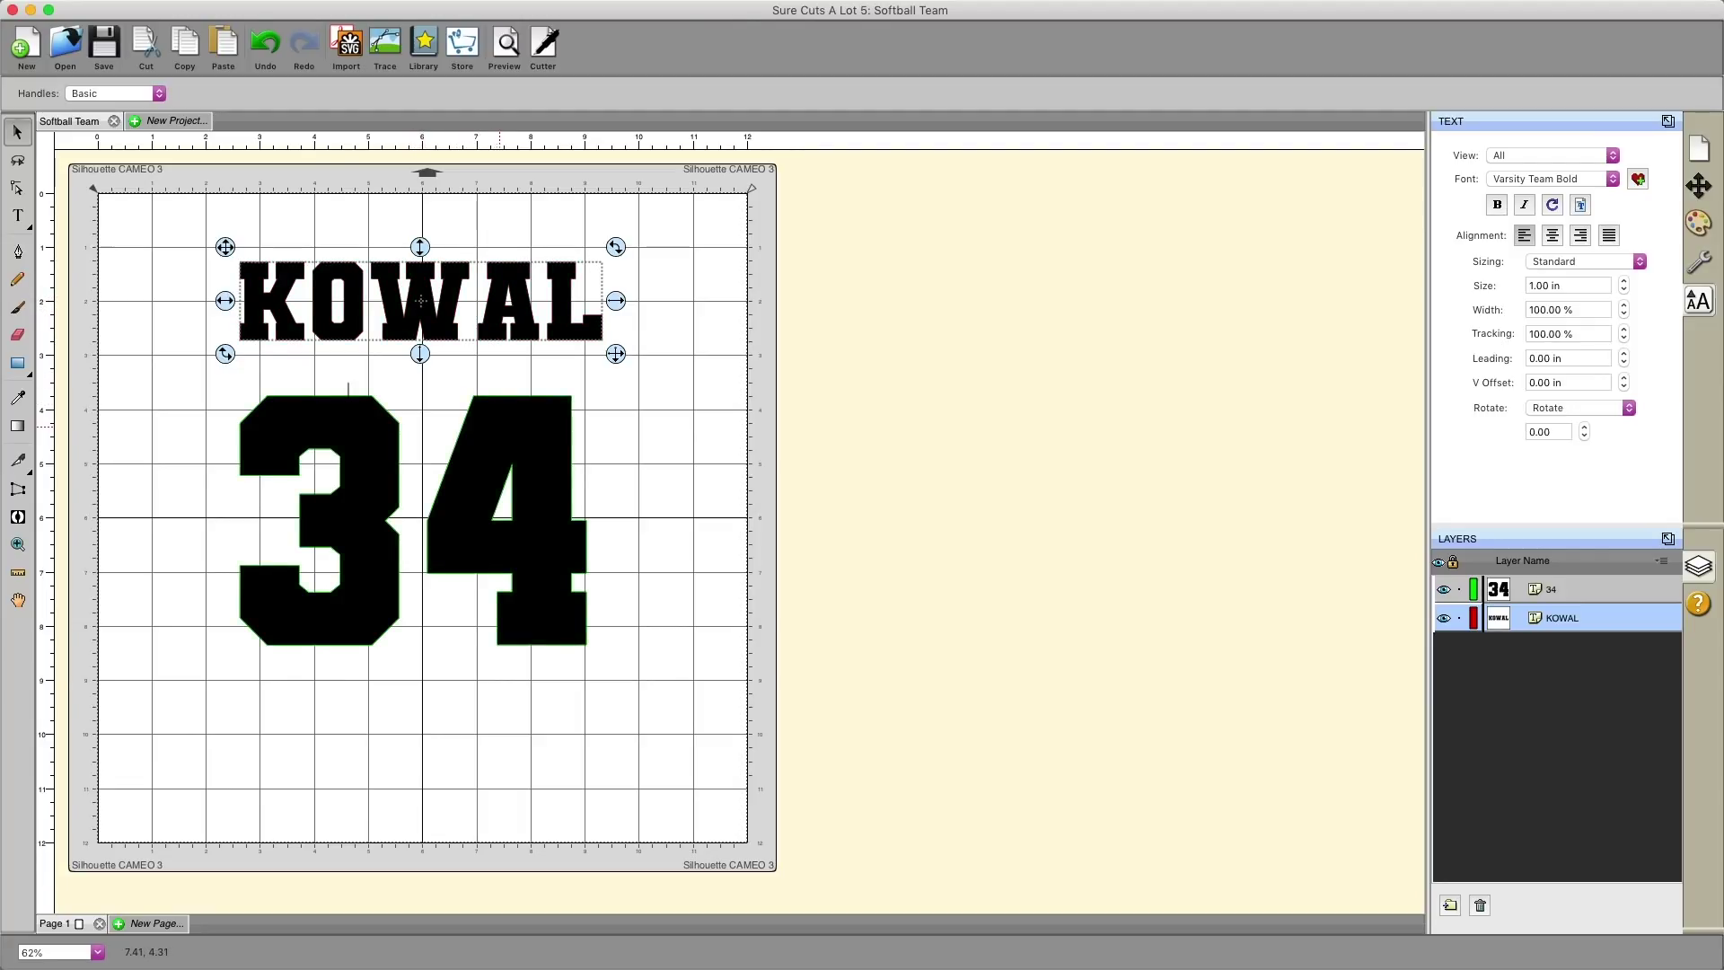
pyautogui.moveTo(500, 395)
pyautogui.mouseDown()
pyautogui.moveTo(523, 396)
pyautogui.moveTo(493, 396)
pyautogui.moveTo(514, 388)
pyautogui.moveTo(490, 449)
pyautogui.moveTo(508, 386)
pyautogui.mouseUp()
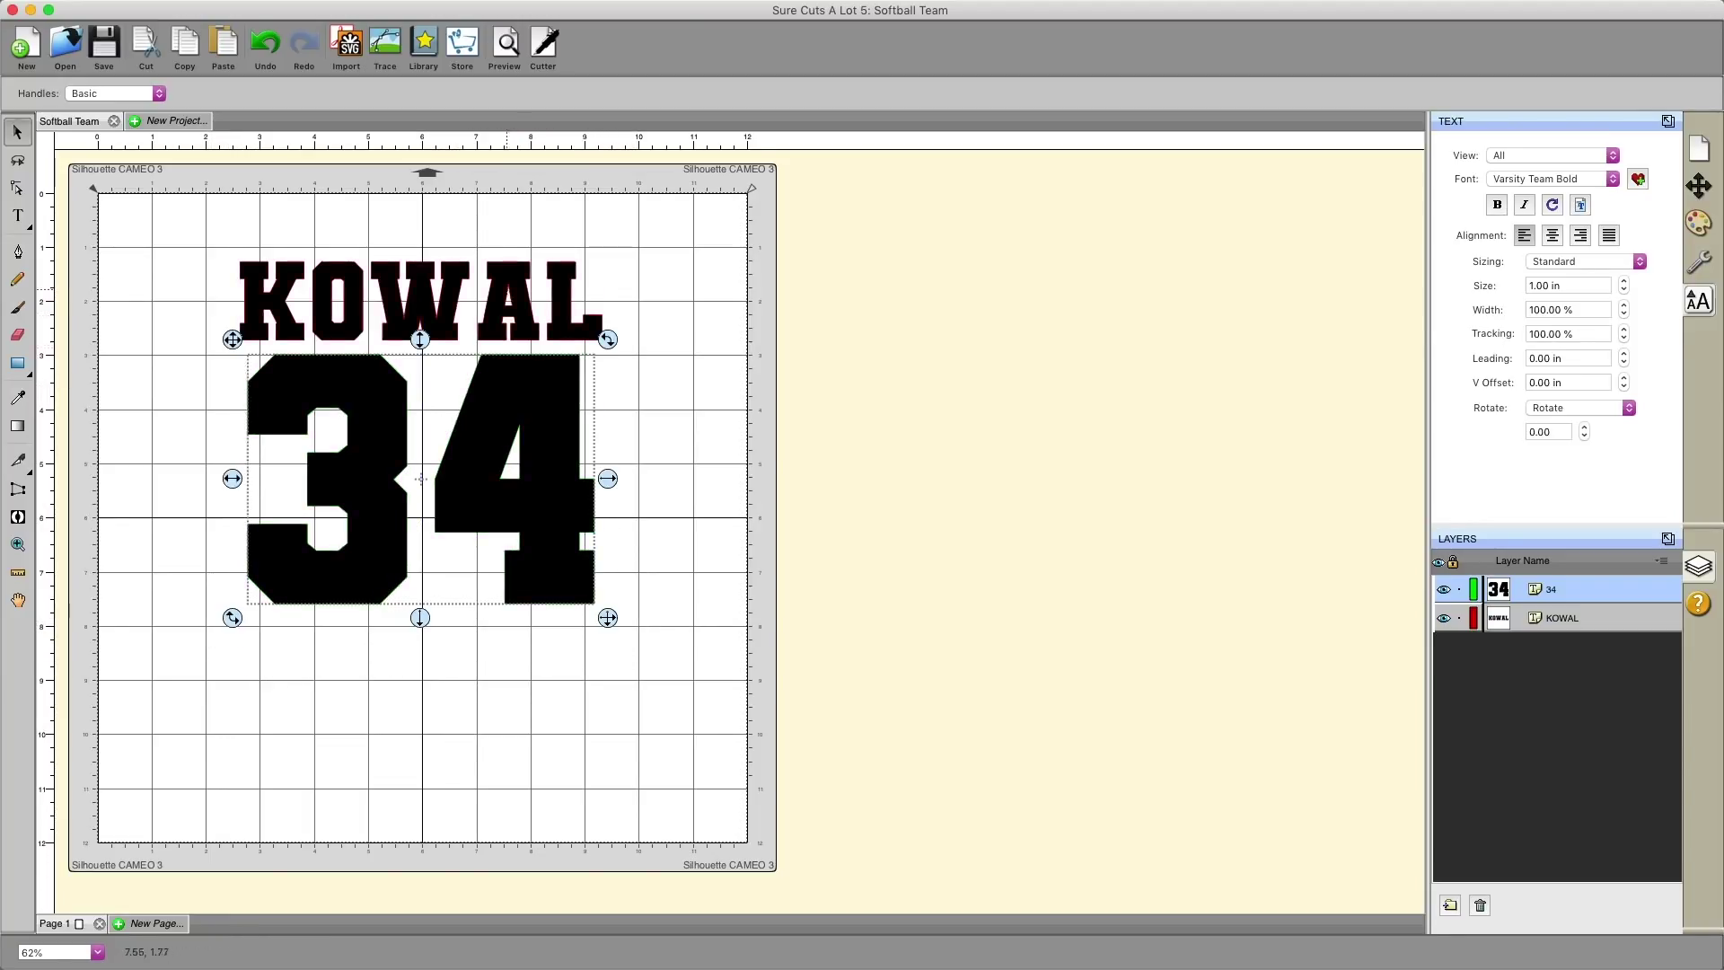
pyautogui.click(499, 299)
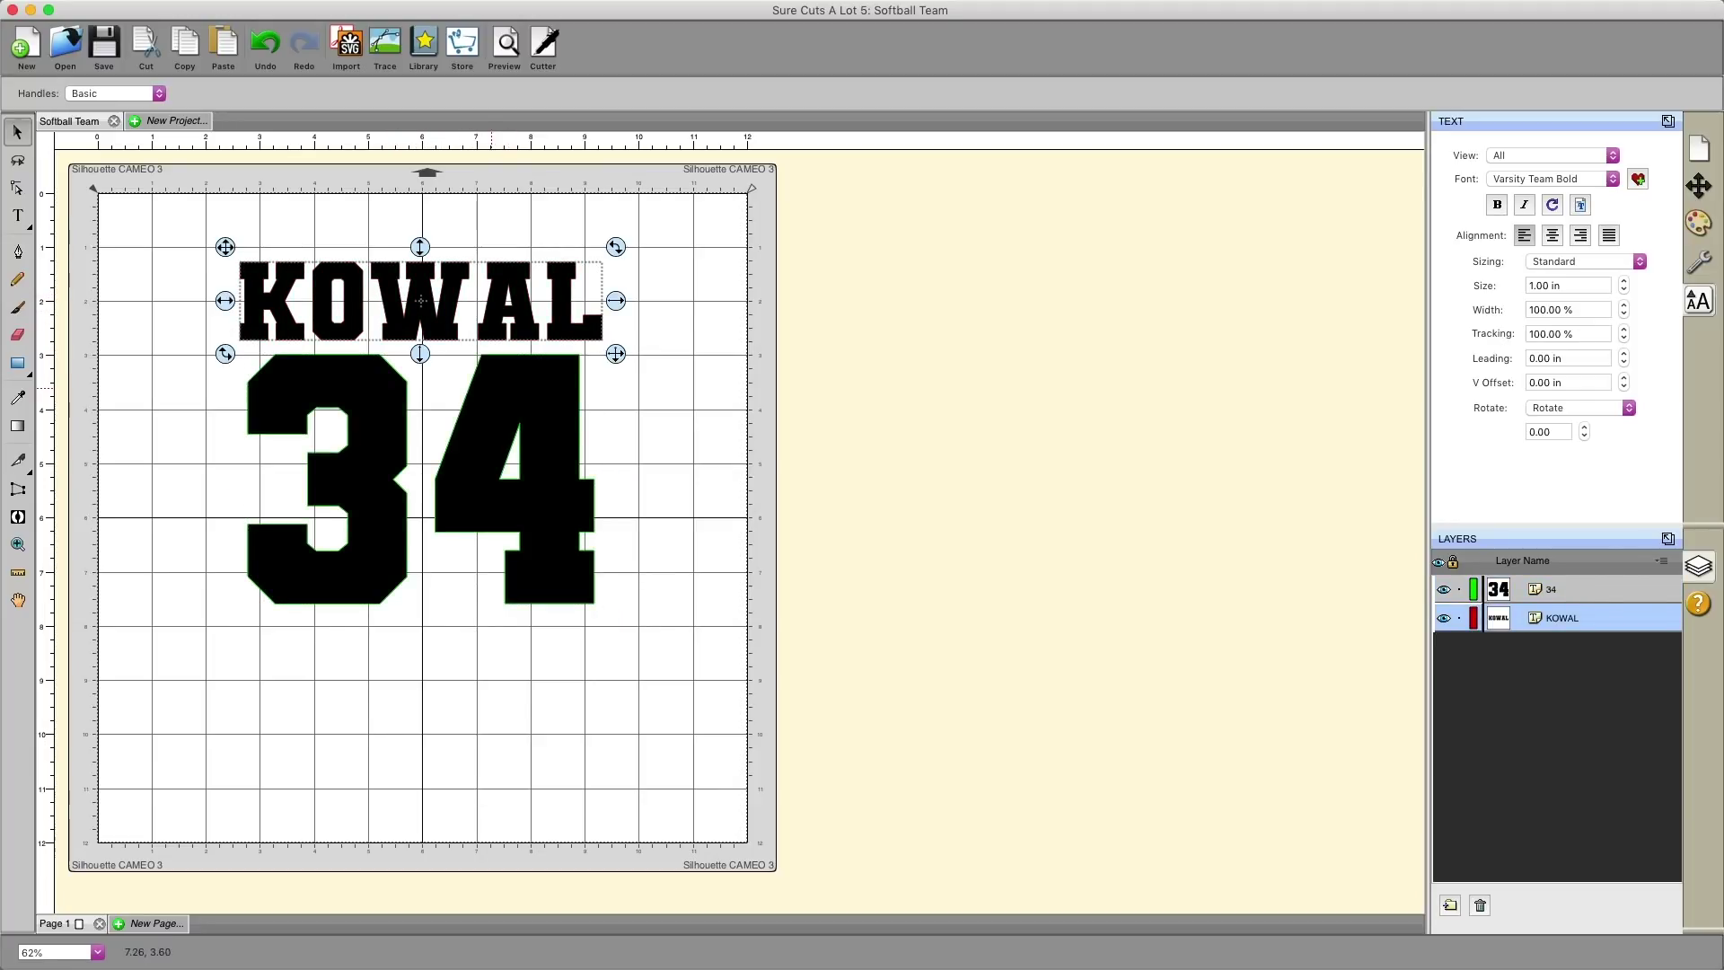
pyautogui.click(511, 367)
pyautogui.moveTo(507, 376); pyautogui.dragTo(496, 385)
pyautogui.moveTo(498, 382); pyautogui.dragTo(491, 388)
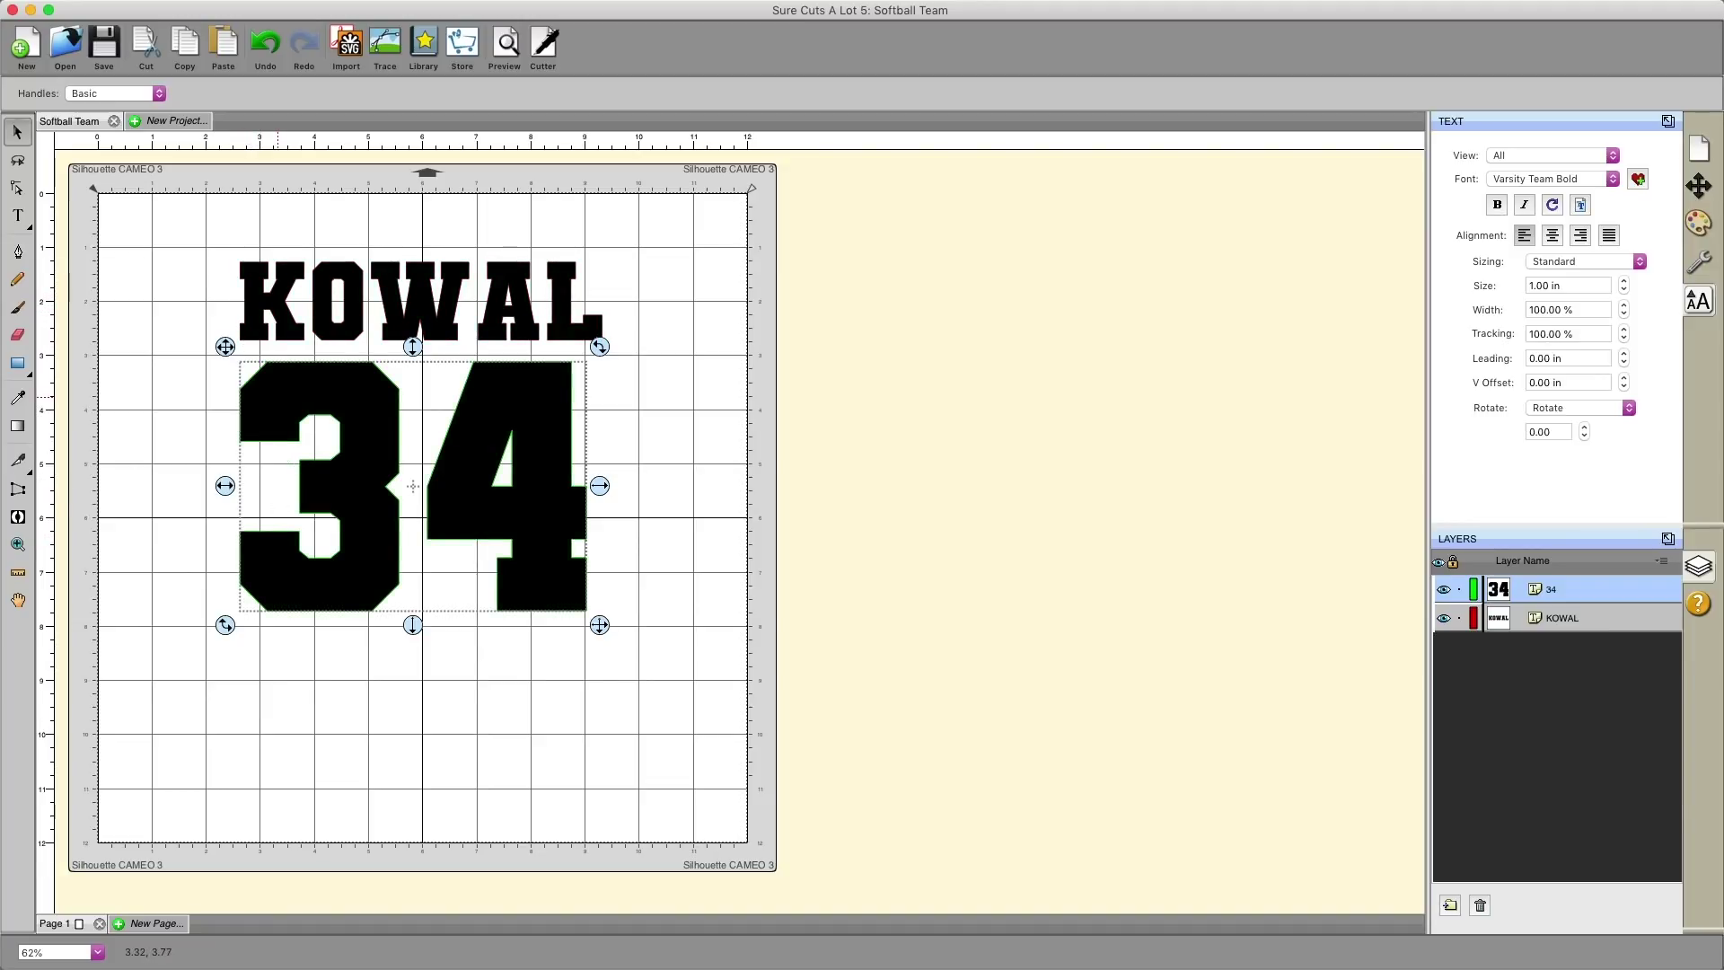
pyautogui.moveTo(315, 376); pyautogui.dragTo(328, 380)
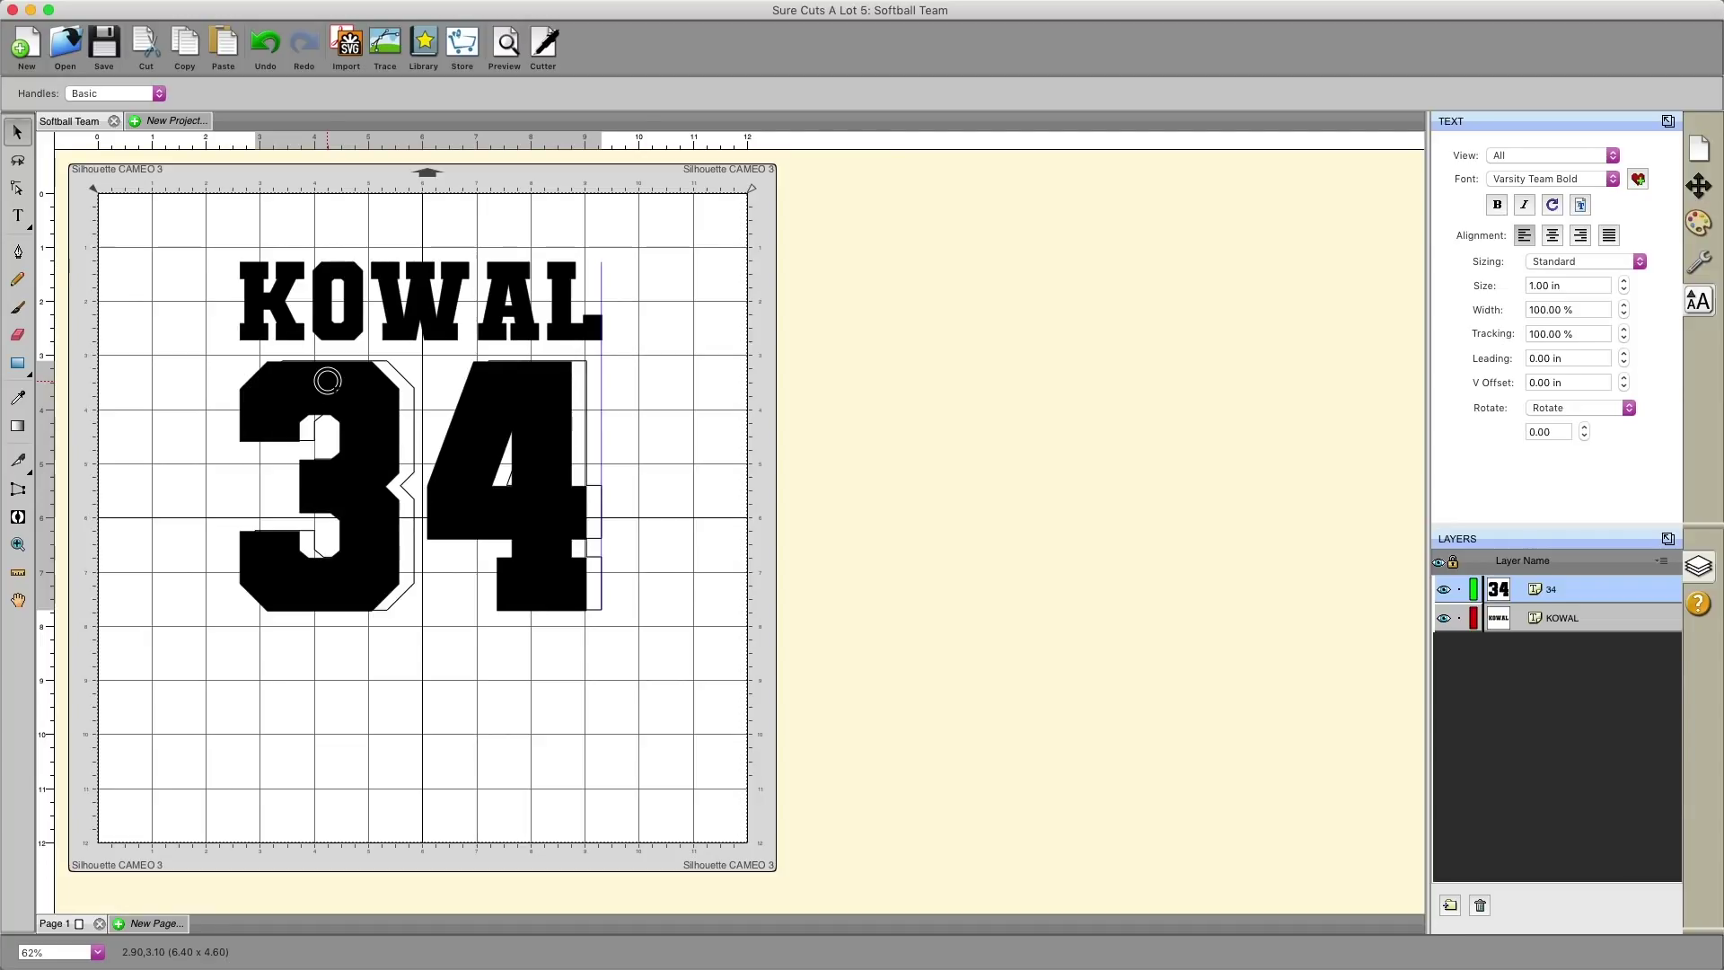
pyautogui.moveTo(328, 381); pyautogui.dragTo(316, 382)
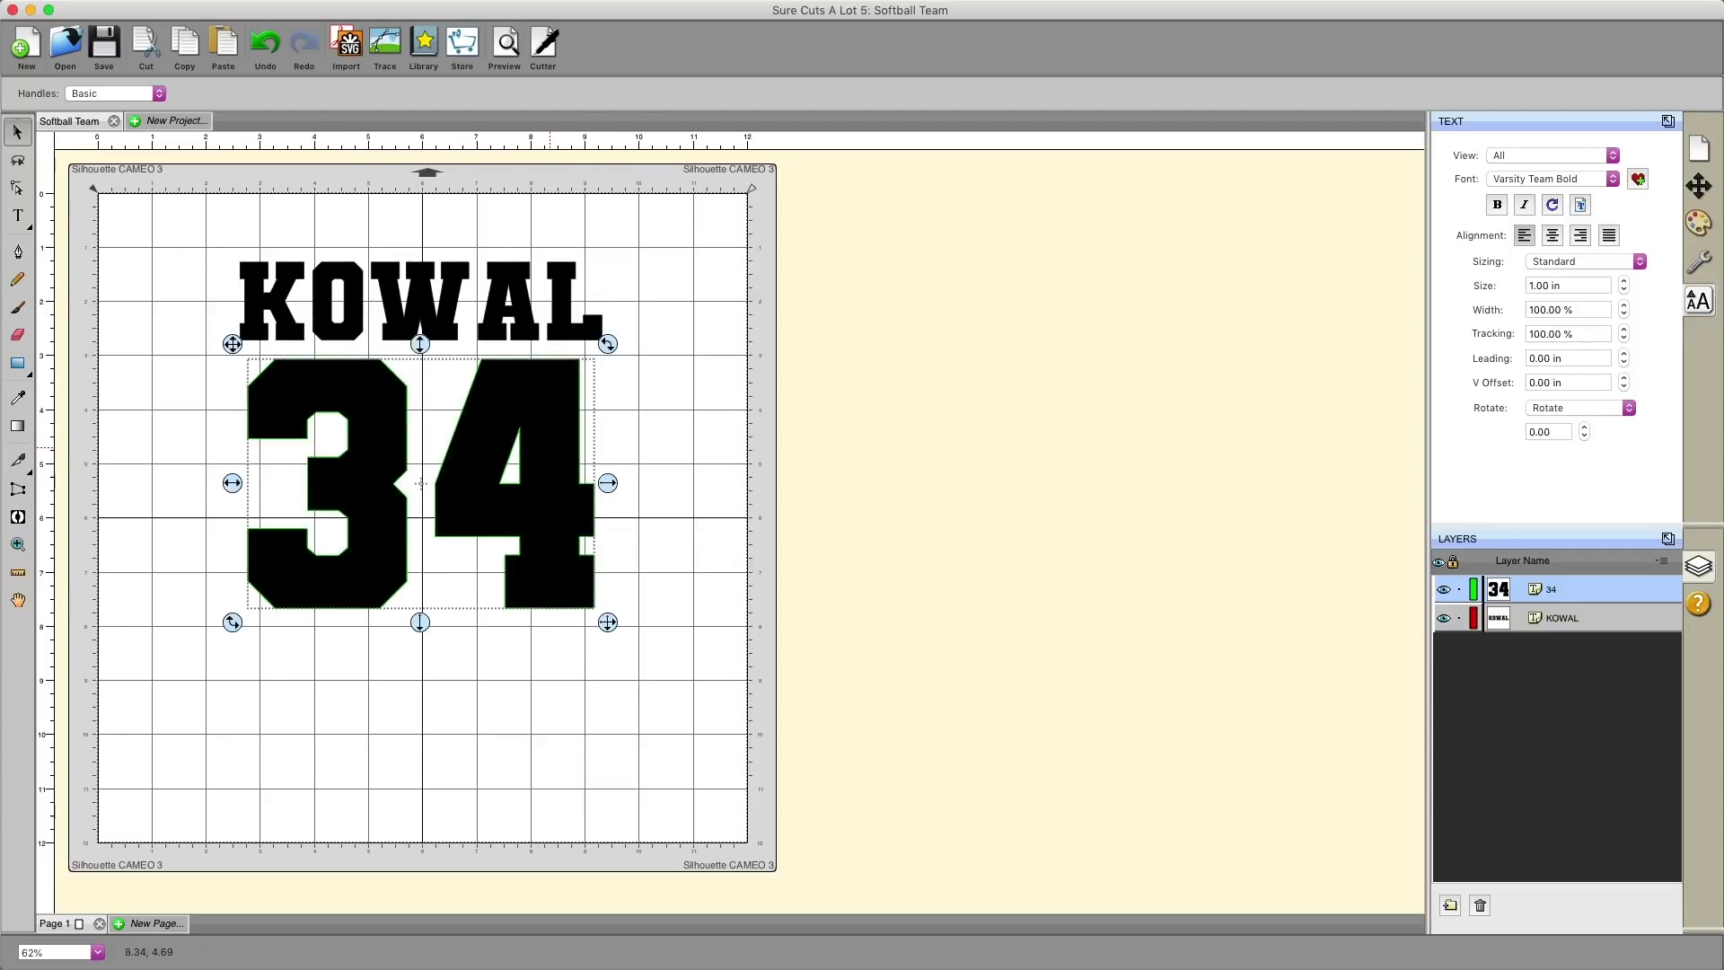
pyautogui.click(194, 228)
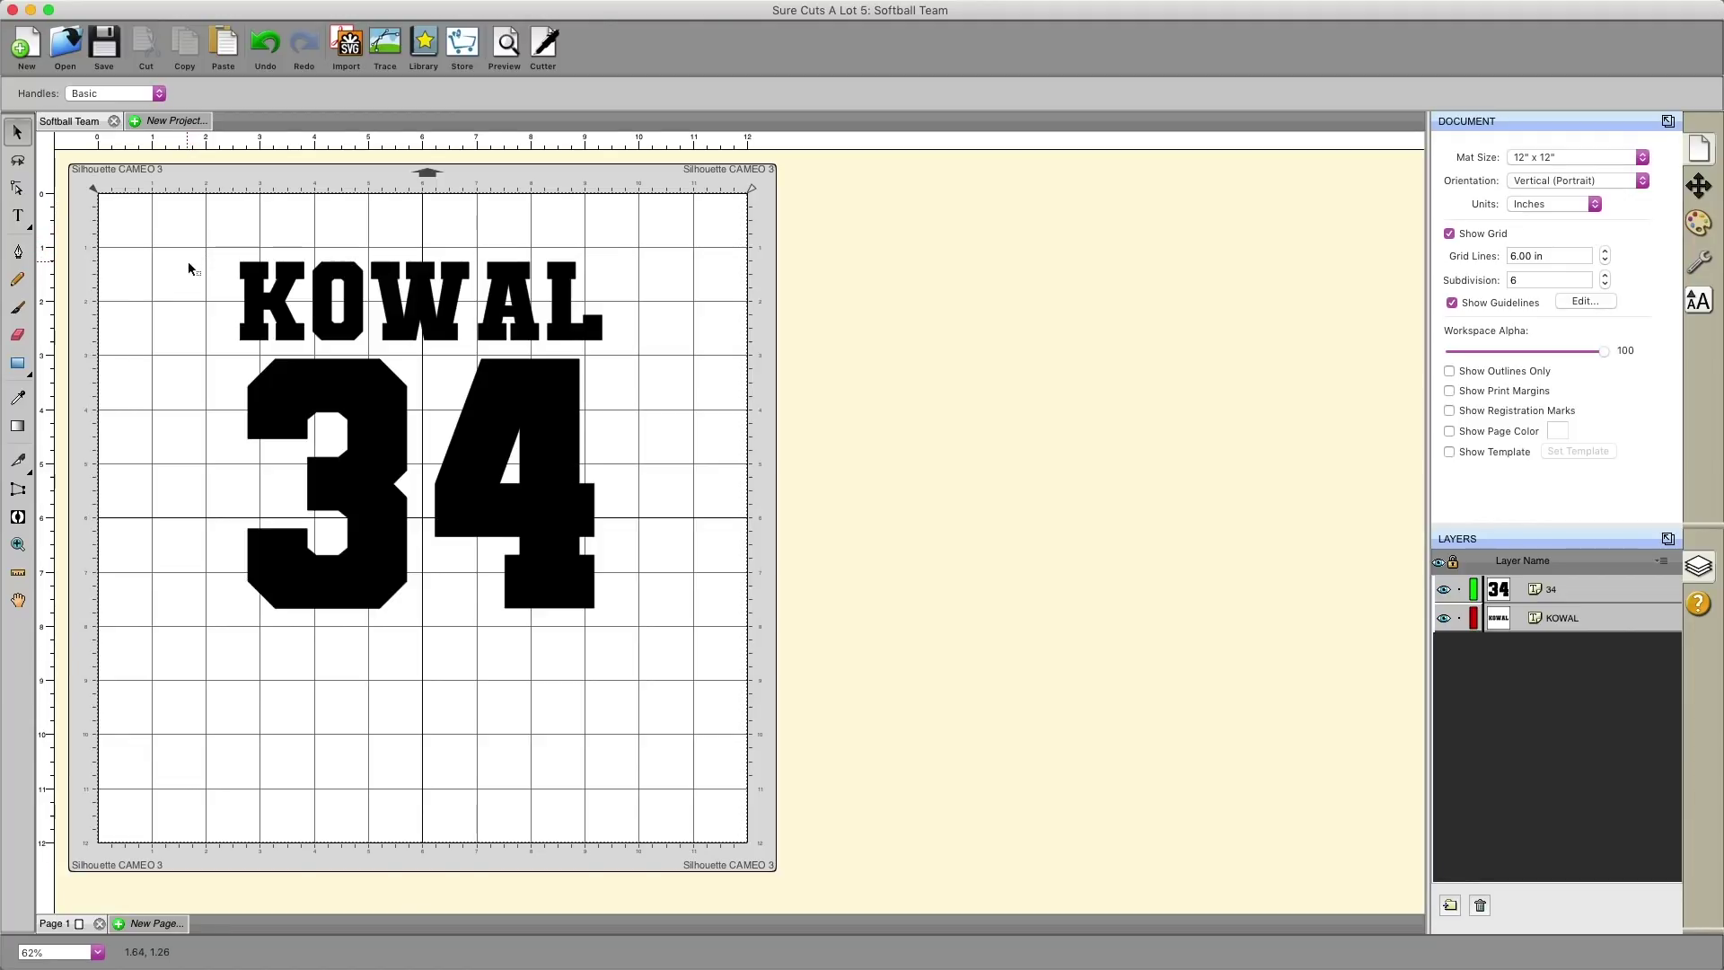
# - Rename Page 1 with the player's surname followed by 34
pyautogui.doubleClick(55, 925)
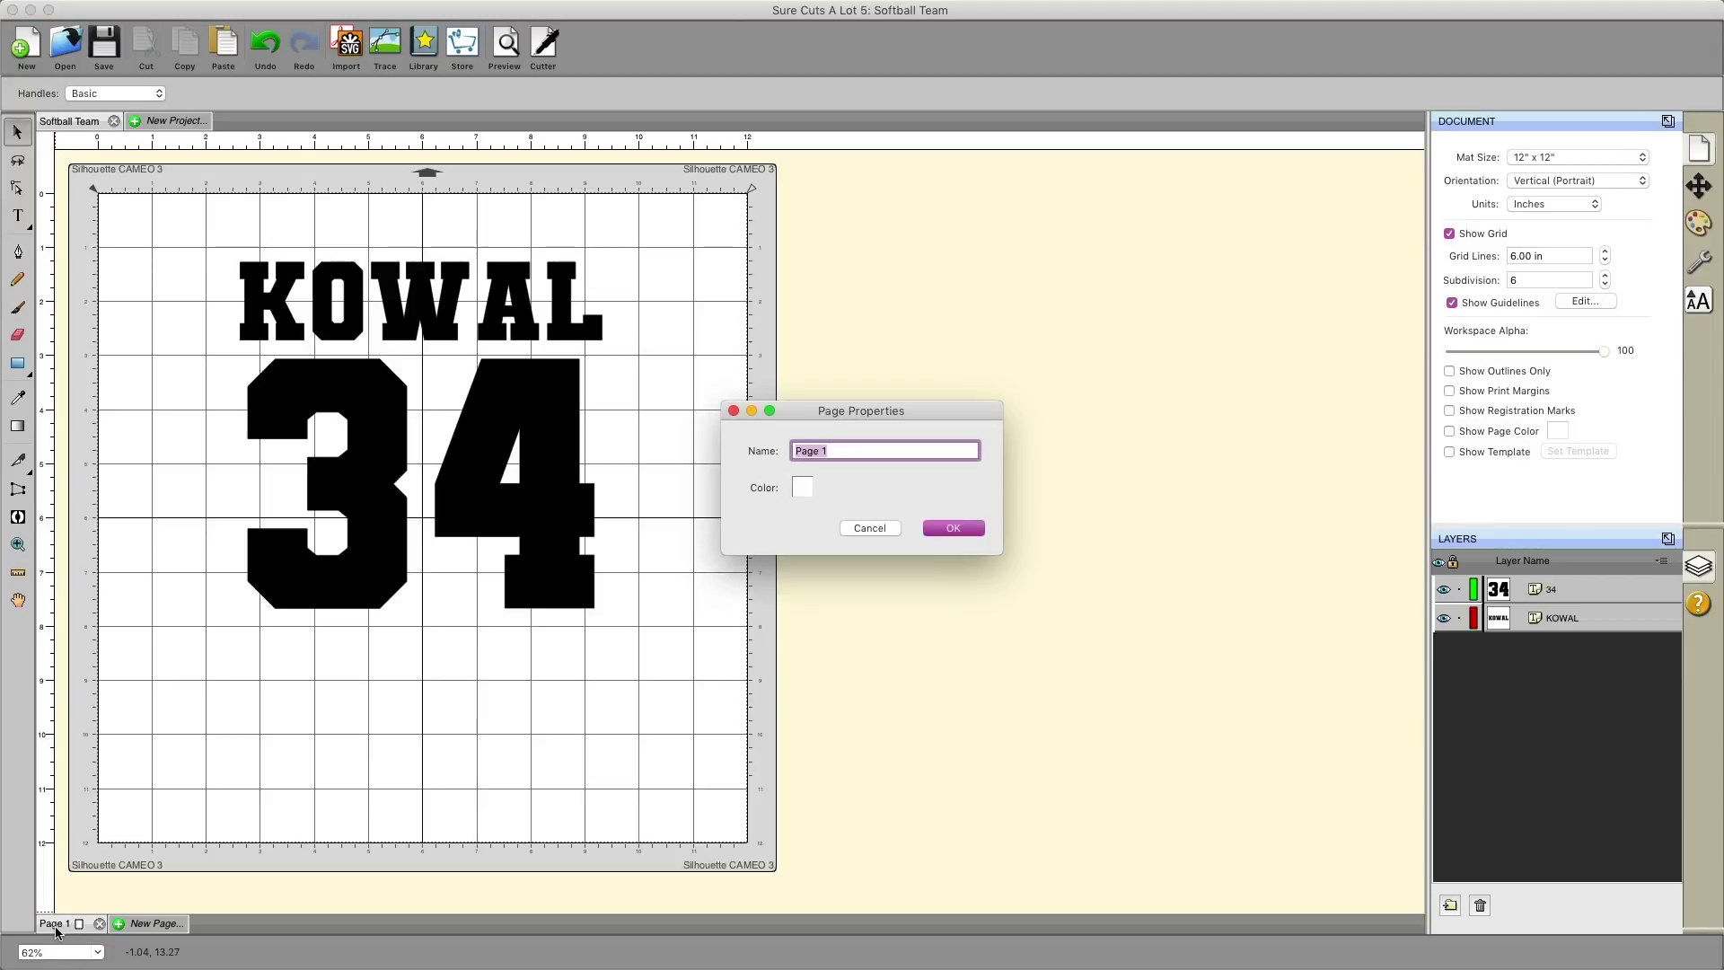
pyautogui.write('KOwal 34')
pyautogui.press('Return')
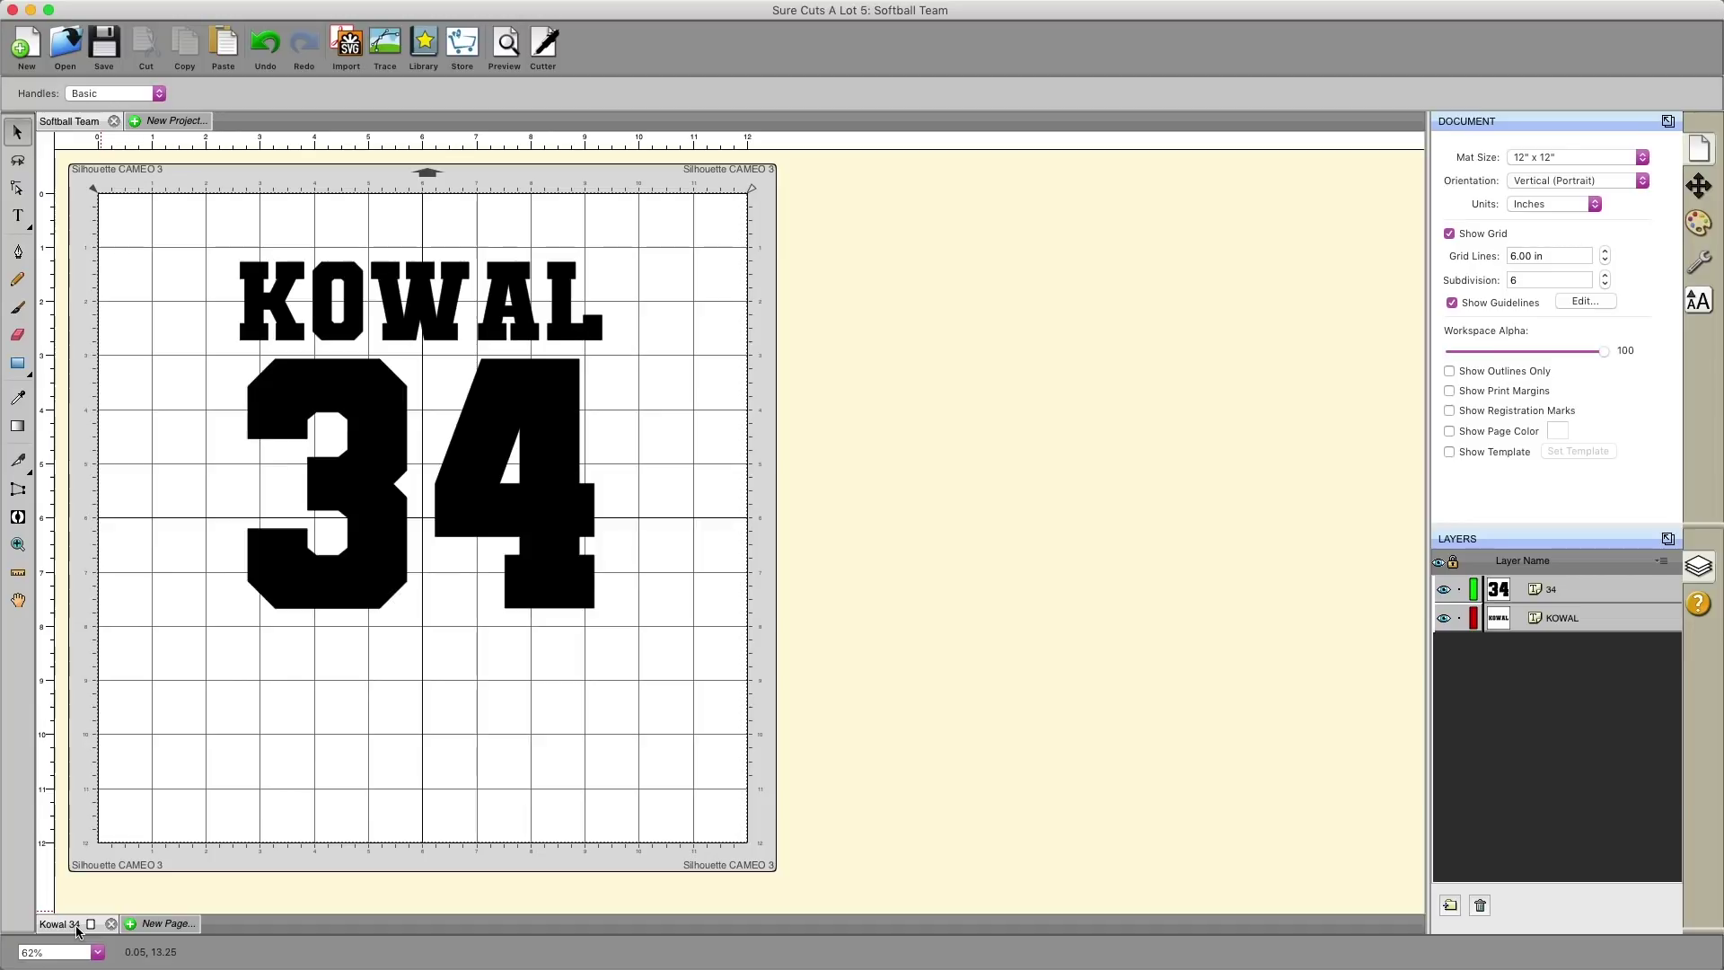
# - Add a new page named with the second player's surname followed by 23
pyautogui.click(131, 924)
pyautogui.write('Smith 23')
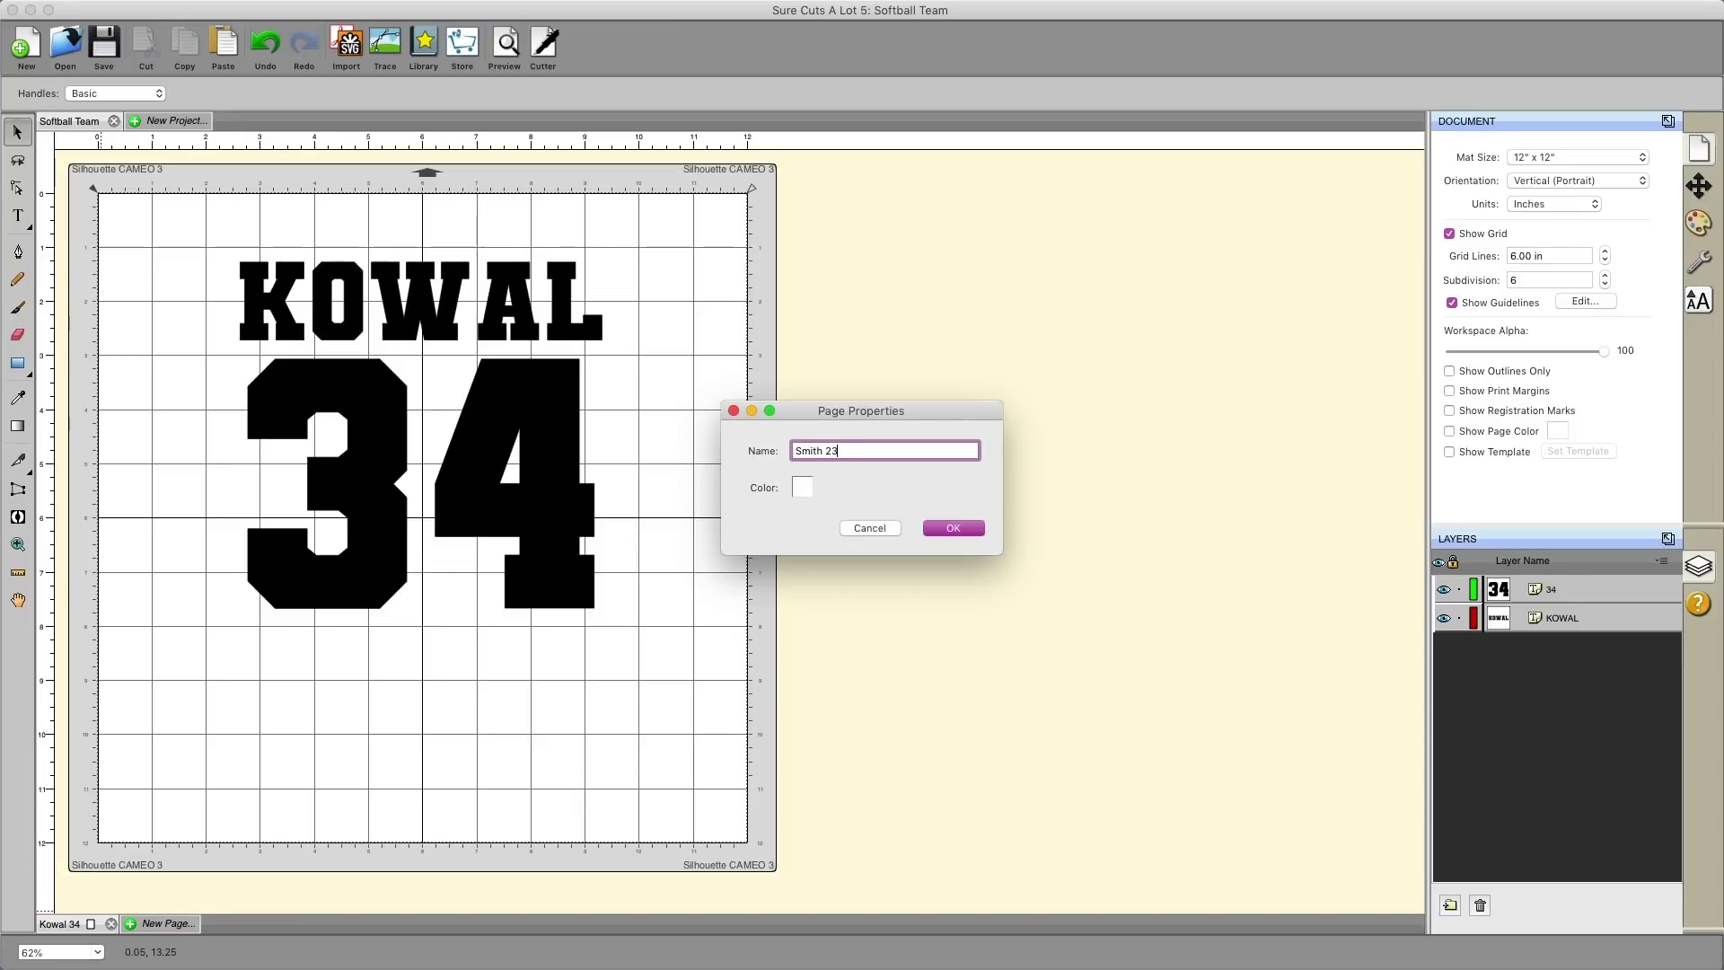
pyautogui.press('Return')
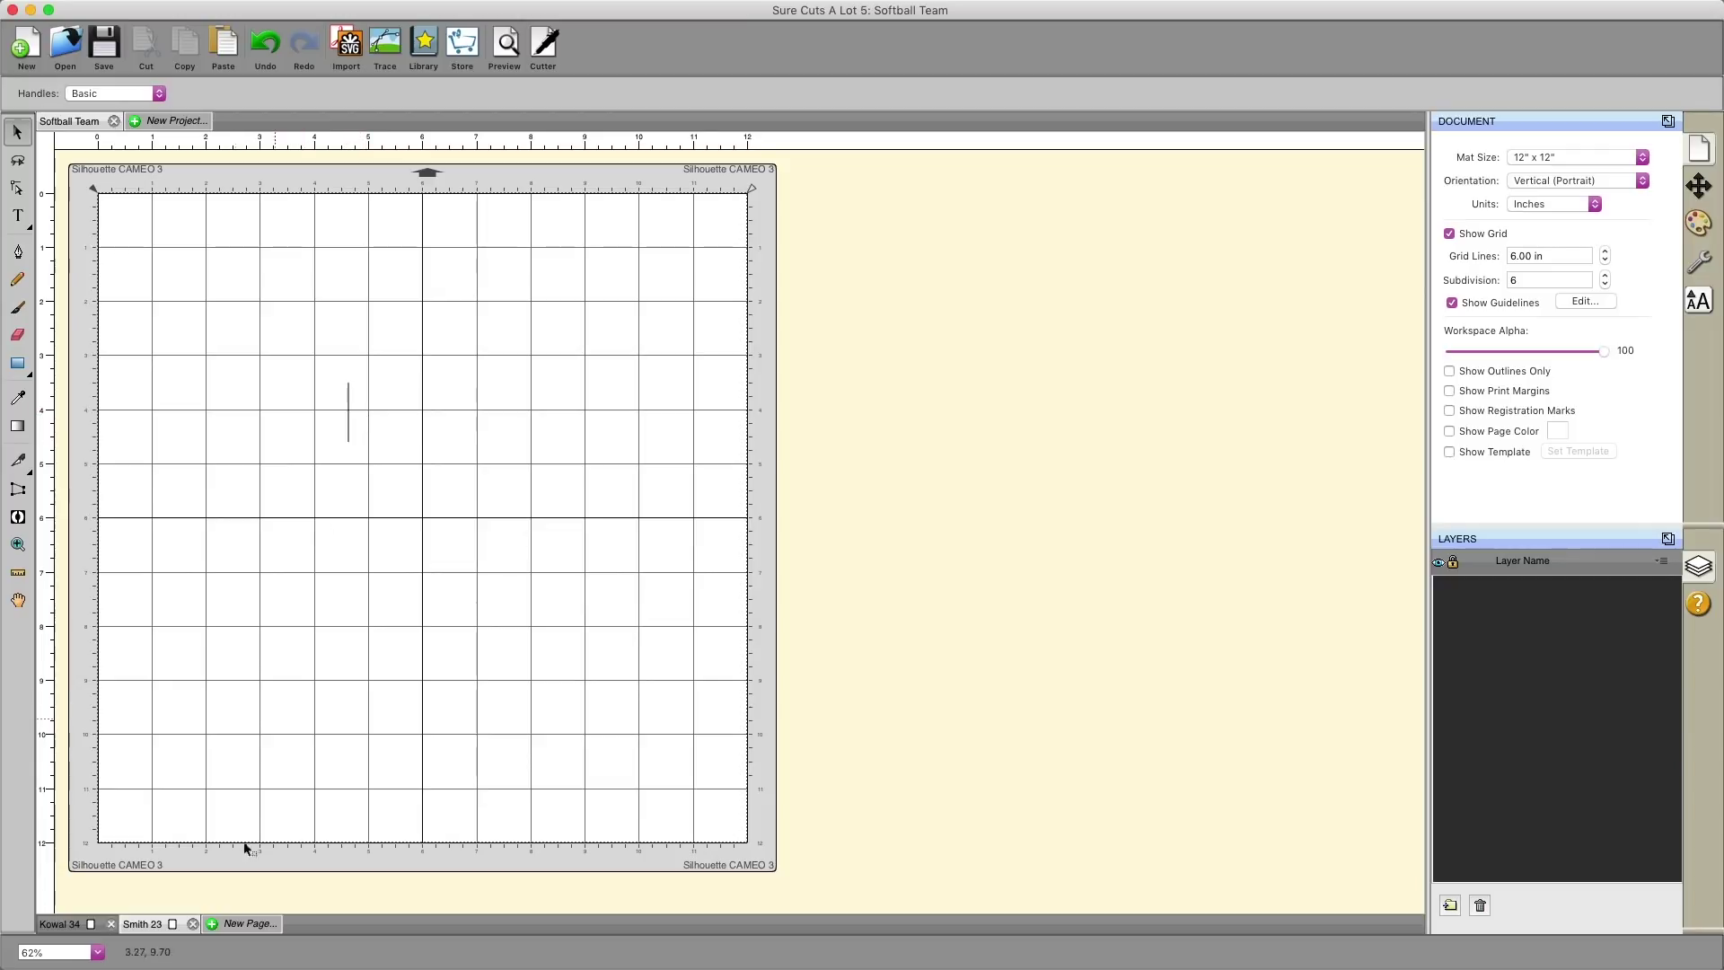
# - Copy the surname and 34 from the first player's page, paste them onto the 23 page and shift them toward the mat's upper-left corner
pyautogui.click(60, 928)
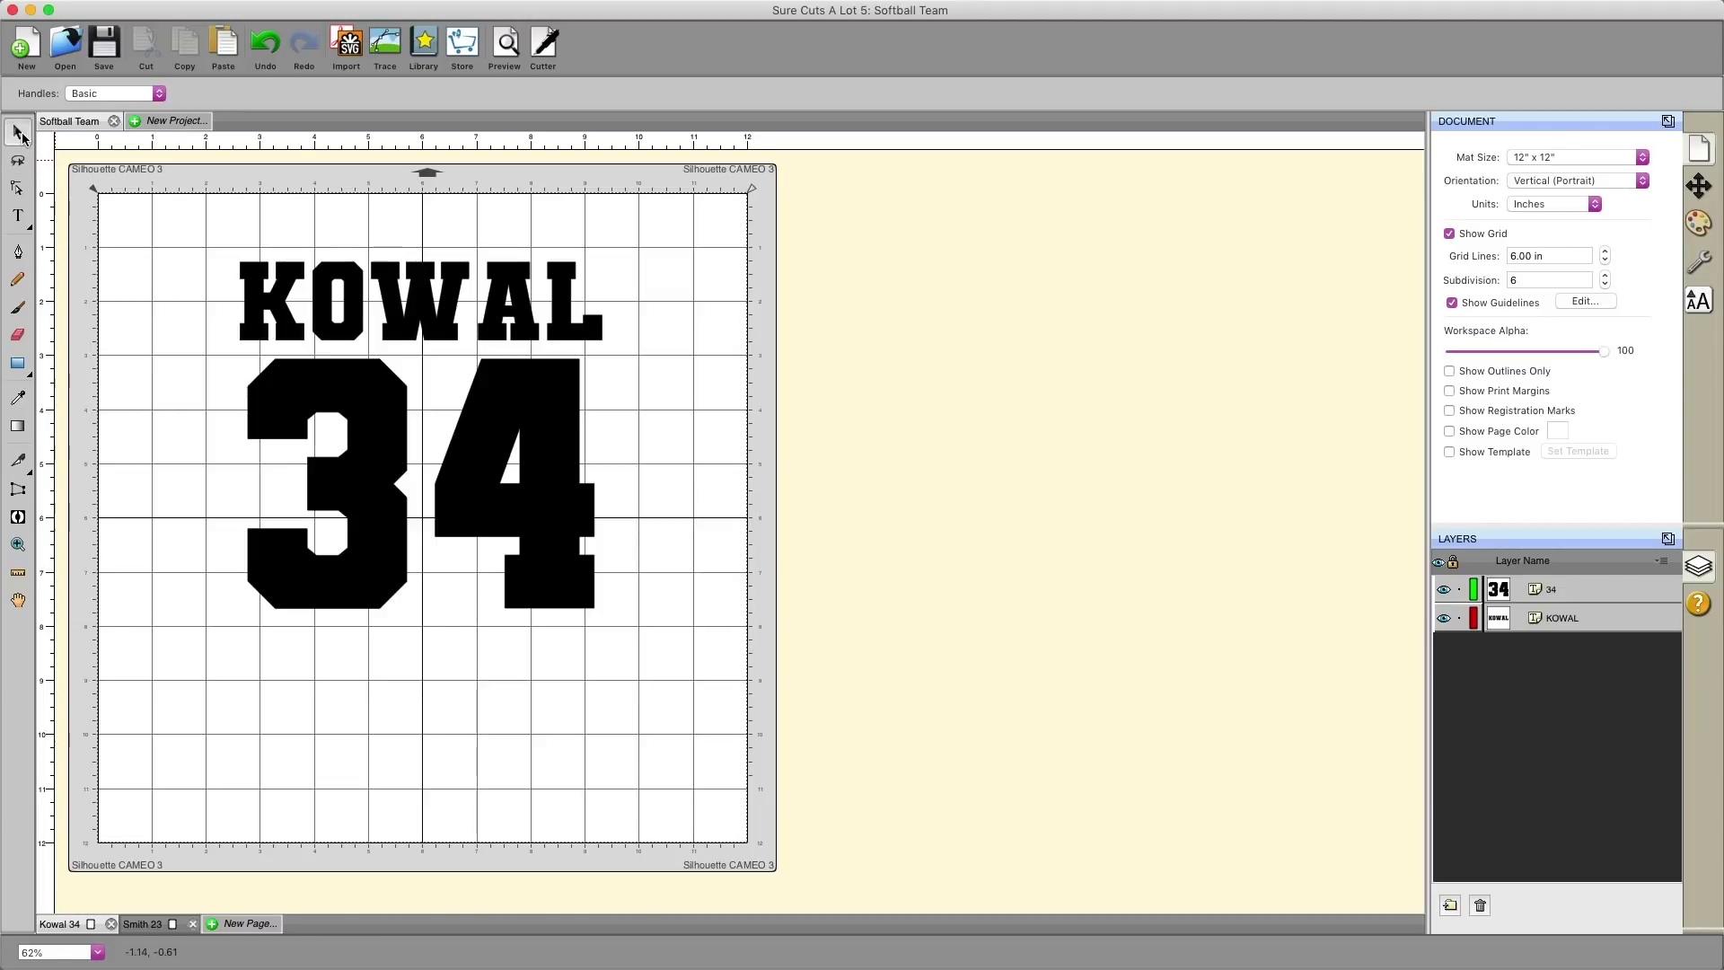
pyautogui.moveTo(198, 230); pyautogui.dragTo(692, 701)
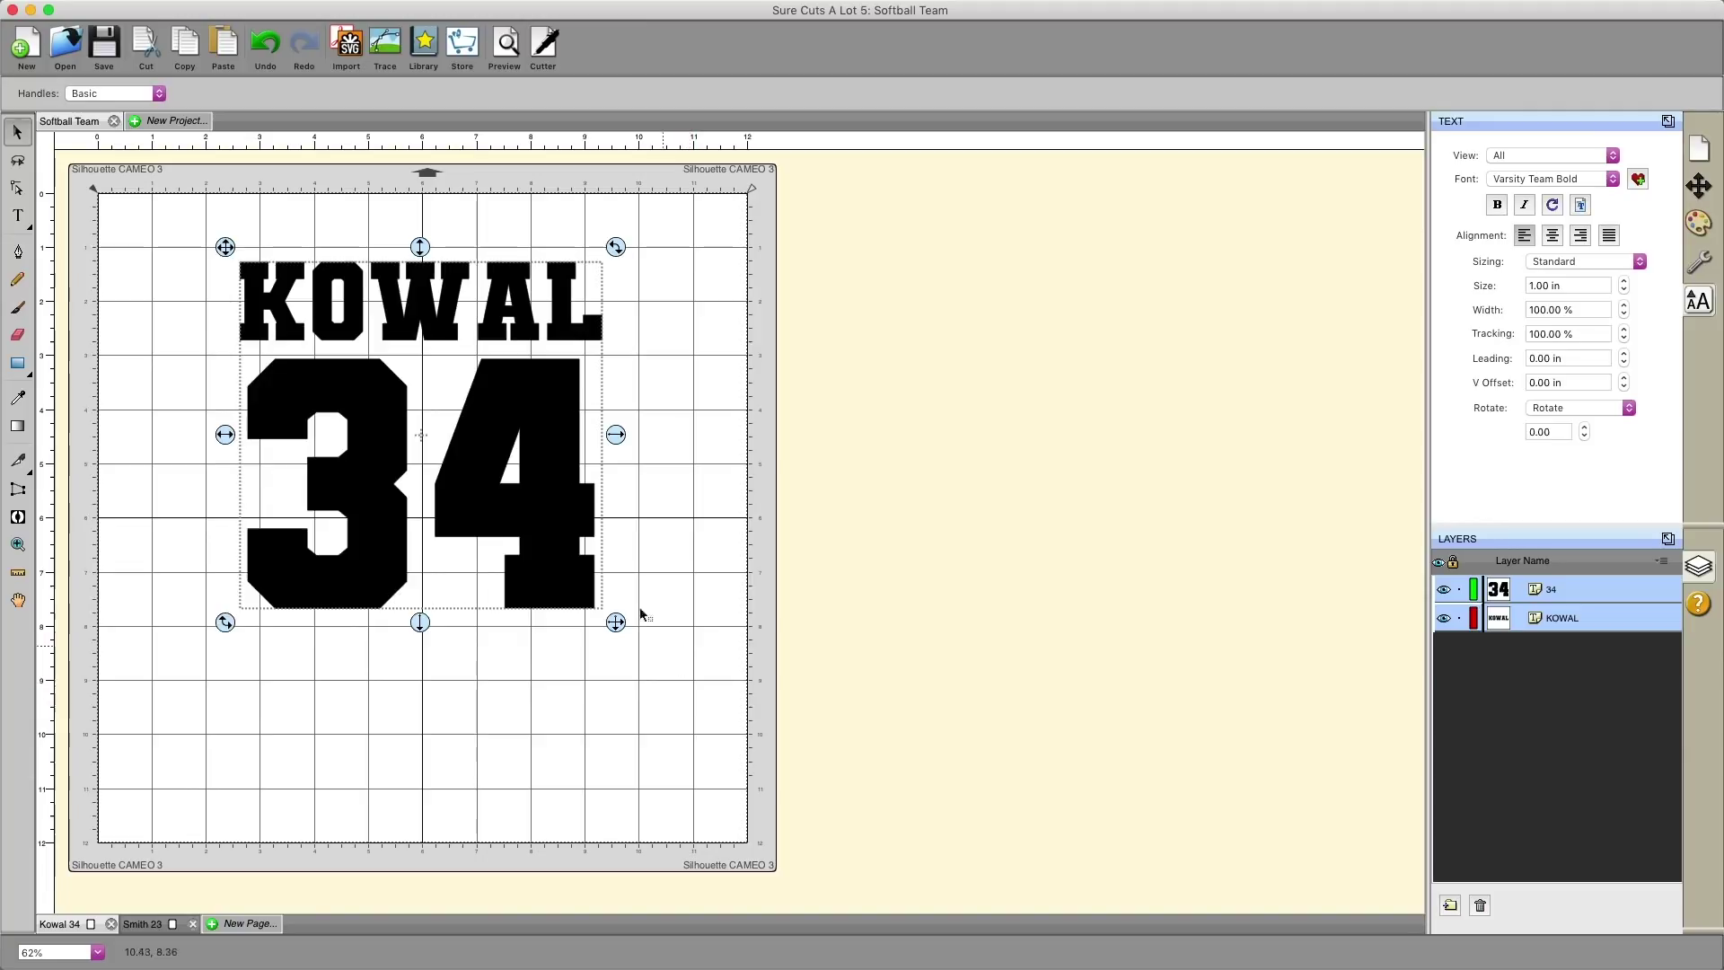
pyautogui.rightClick(488, 412)
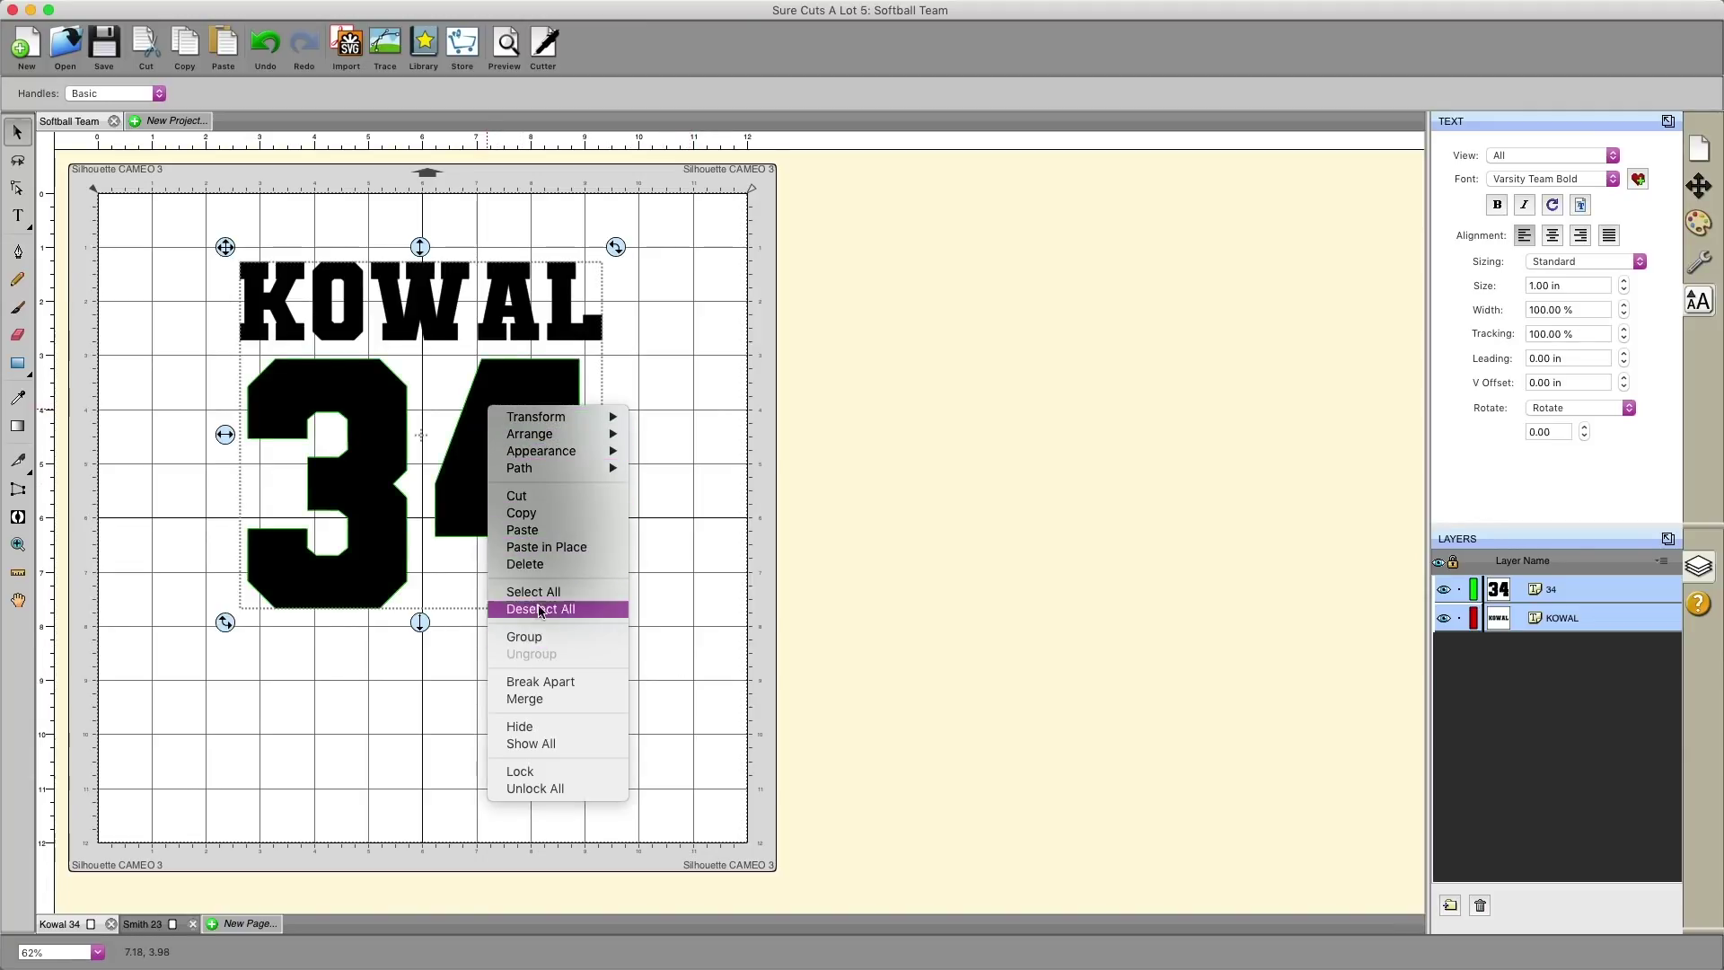
pyautogui.click(535, 514)
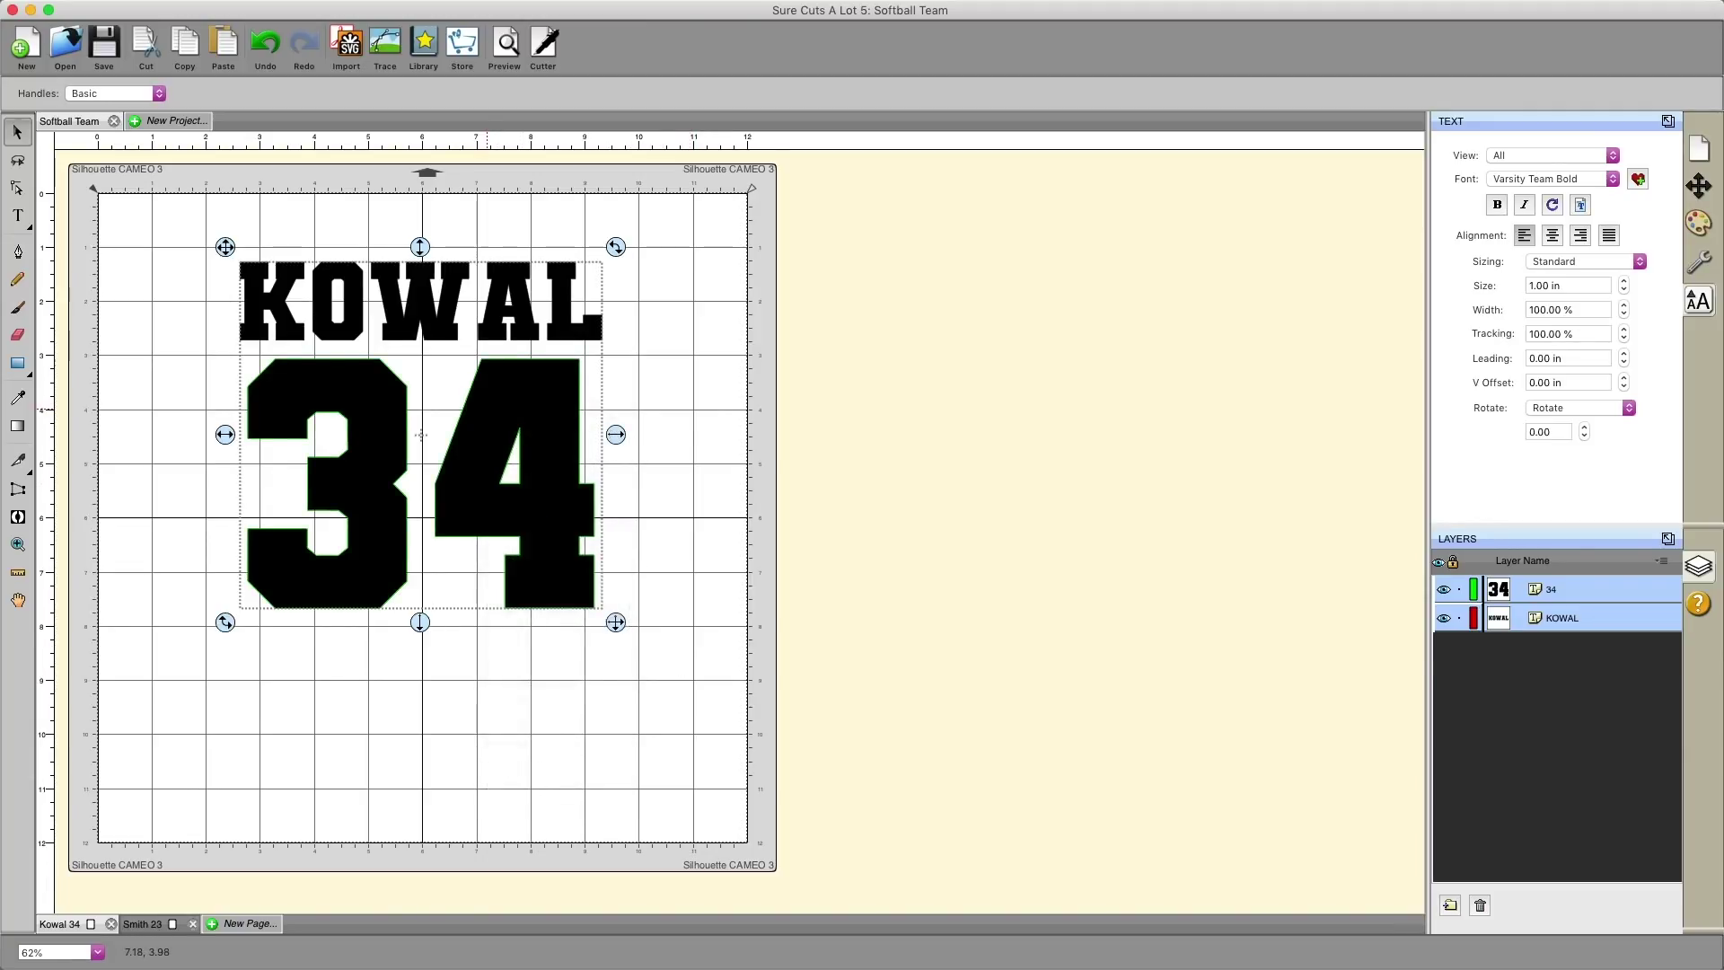
pyautogui.click(142, 925)
pyautogui.rightClick(261, 374)
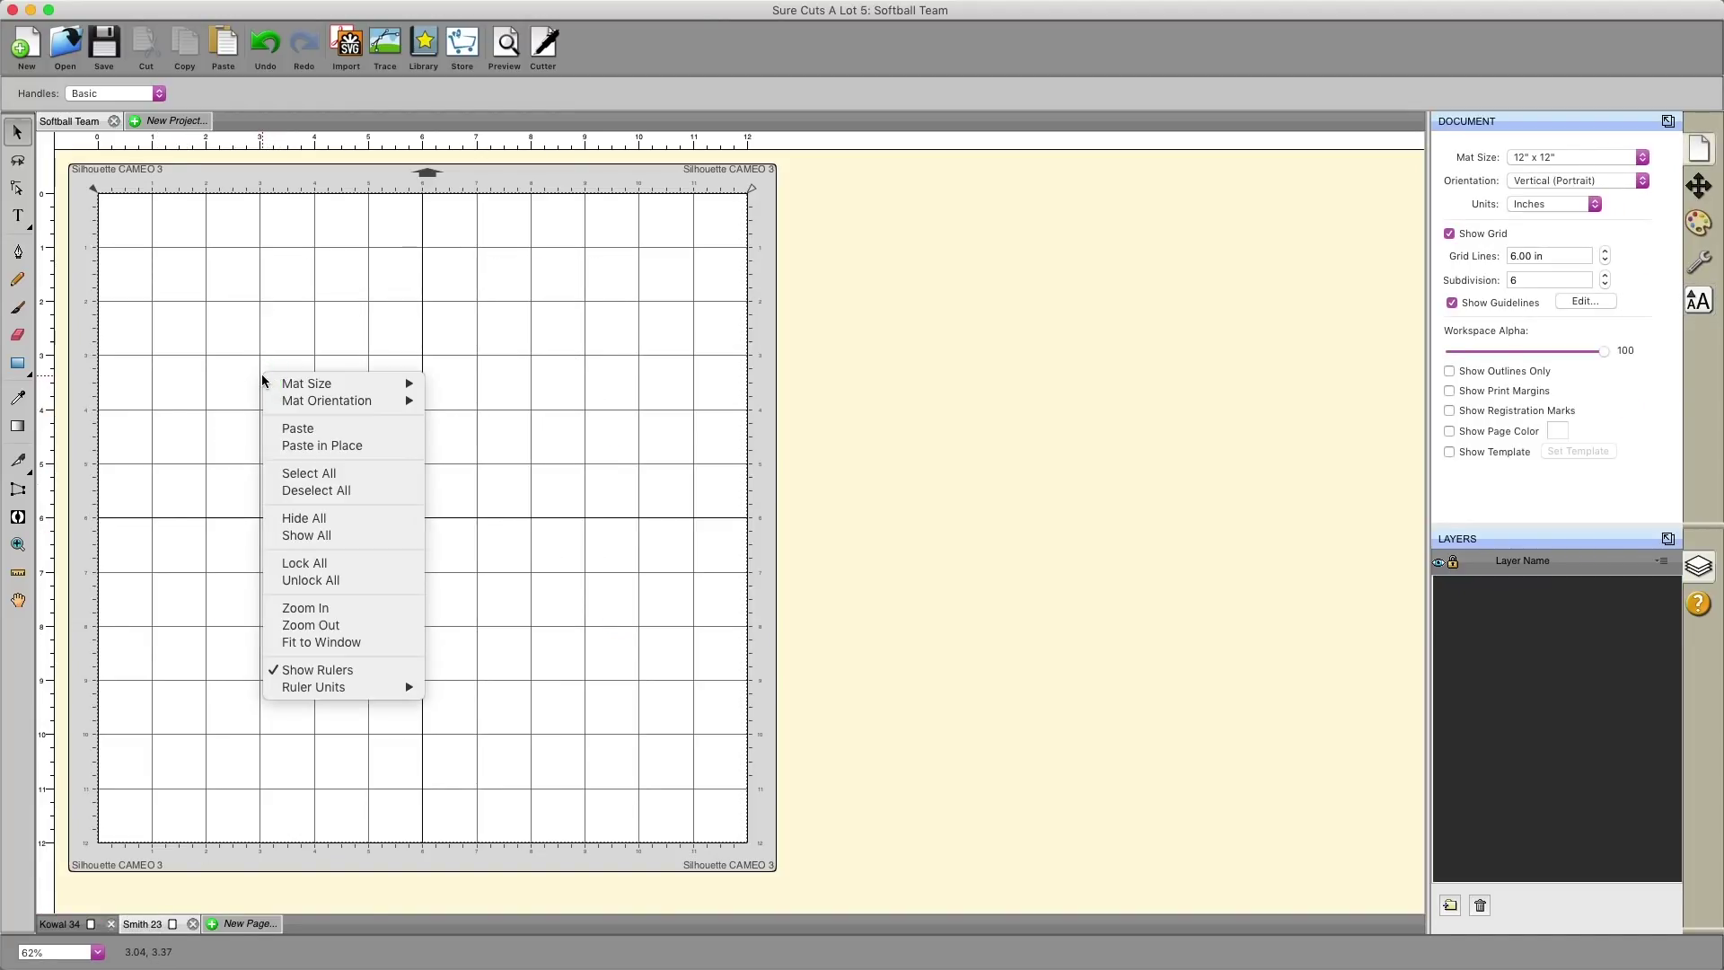
pyautogui.click(316, 430)
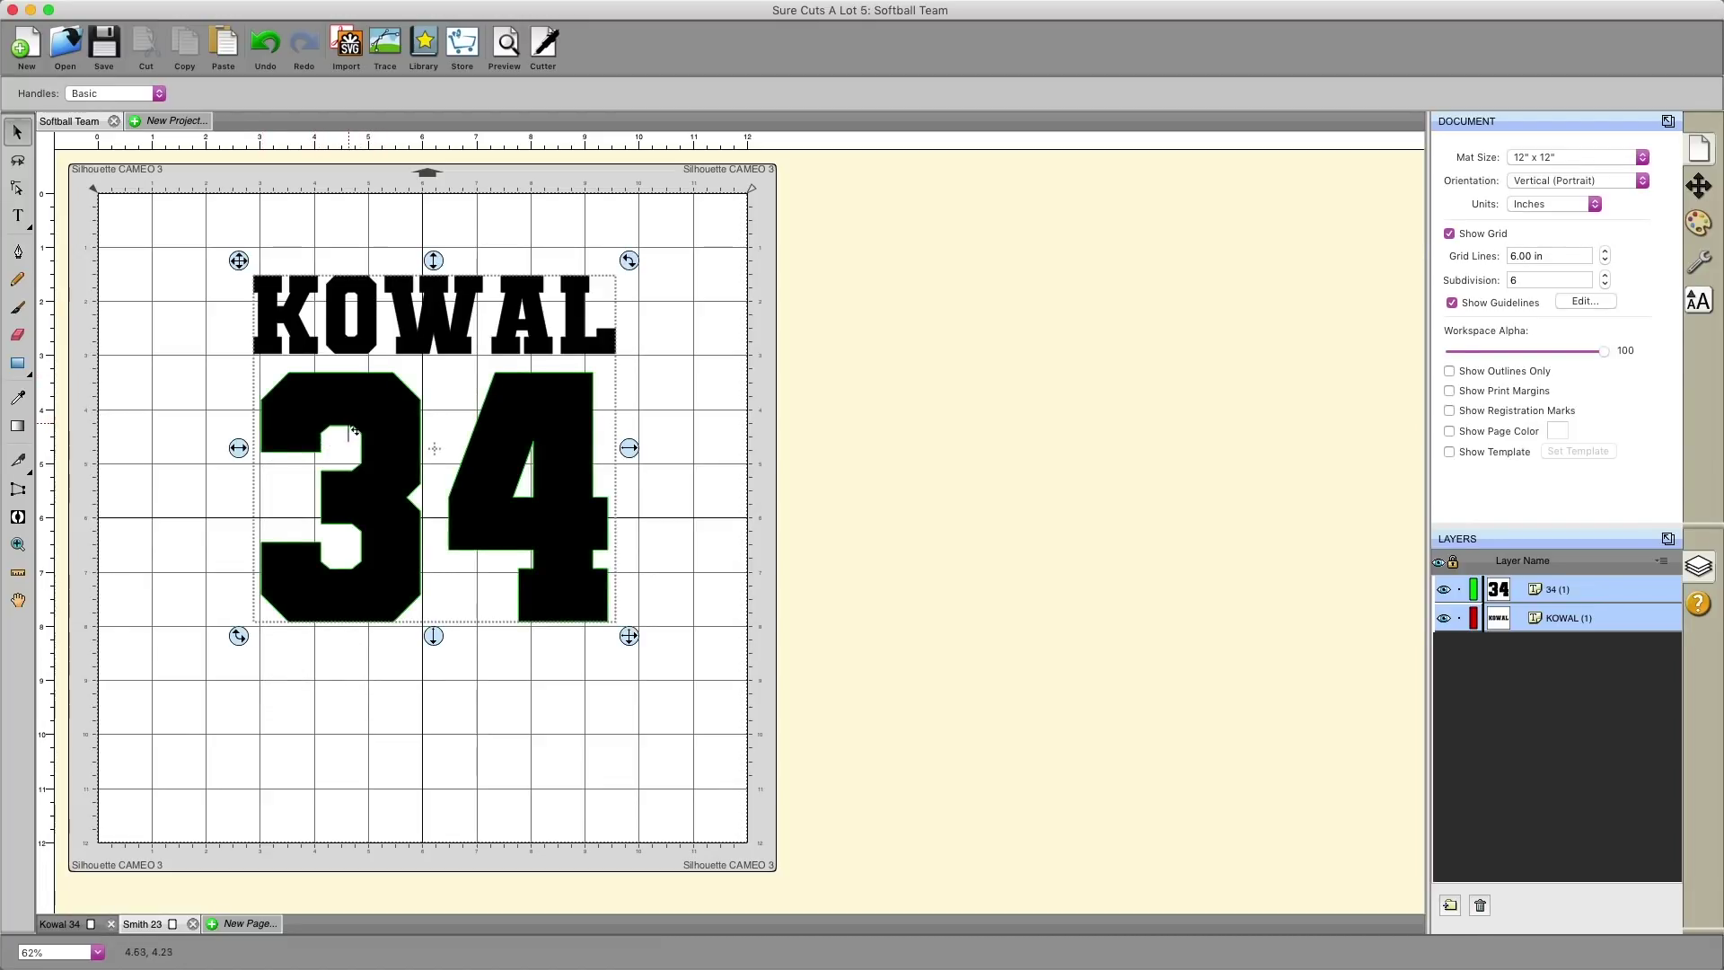
pyautogui.moveTo(385, 422); pyautogui.dragTo(279, 394)
# - Replace the pasted lettering with the second player's surname and the number 34 with 23
pyautogui.press('t')
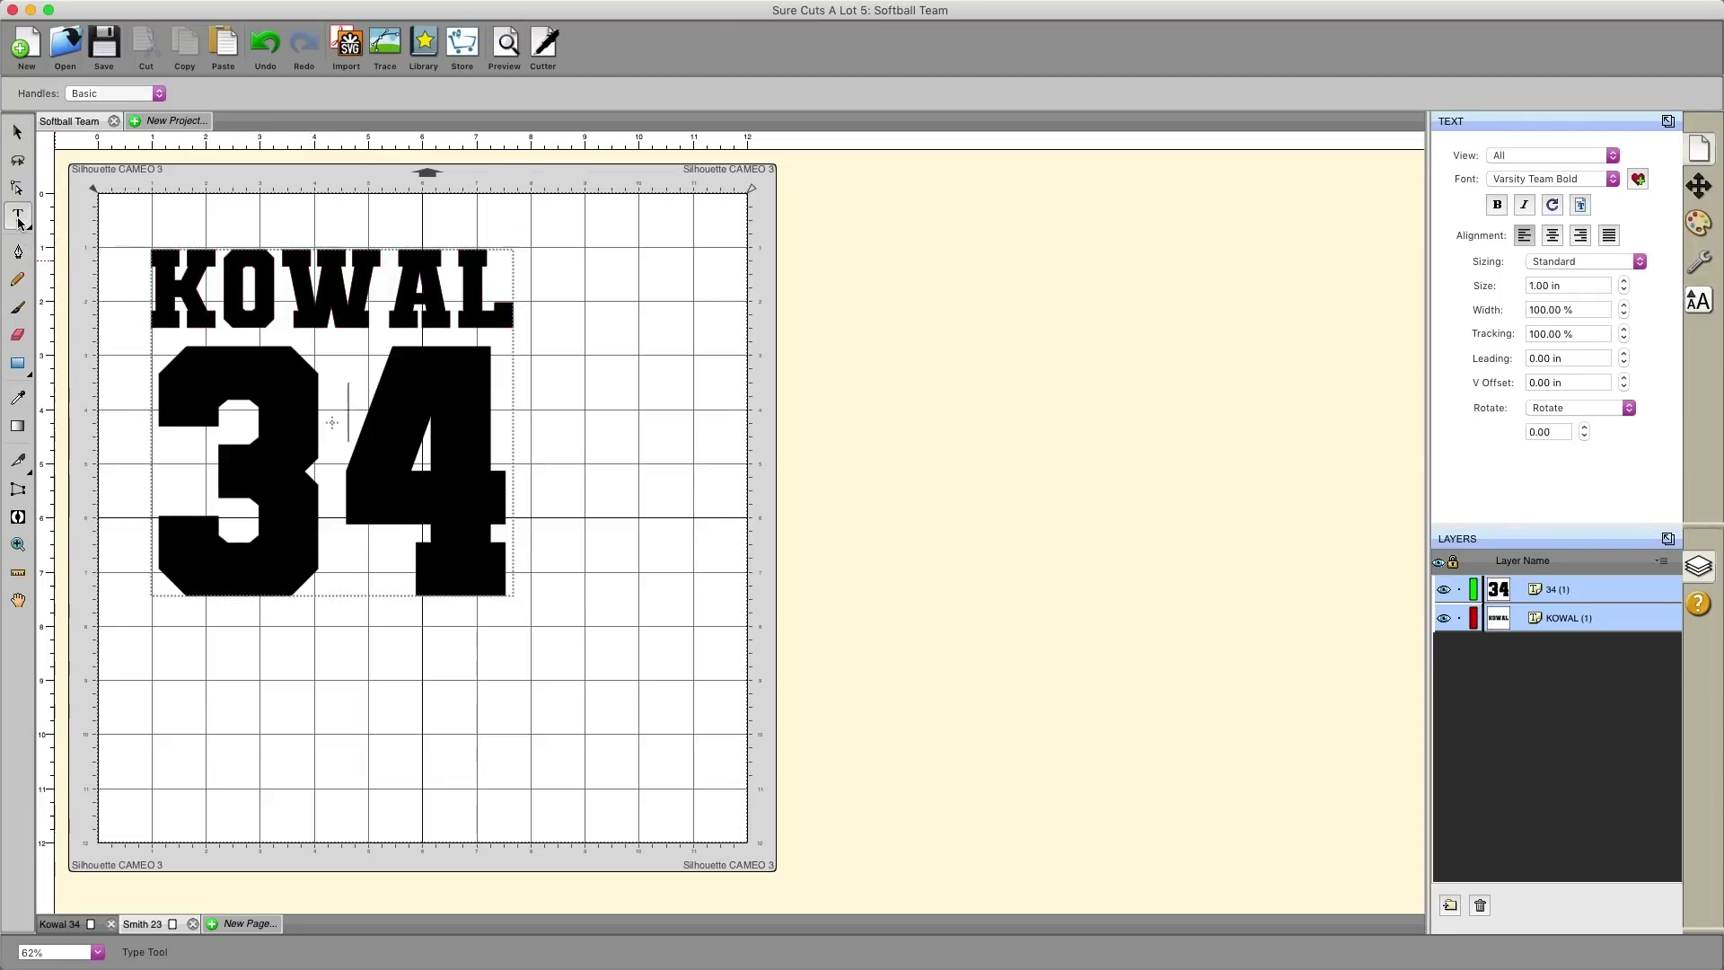
pyautogui.click(17, 132)
pyautogui.press('Escape')
pyautogui.click(21, 217)
pyautogui.doubleClick(349, 300)
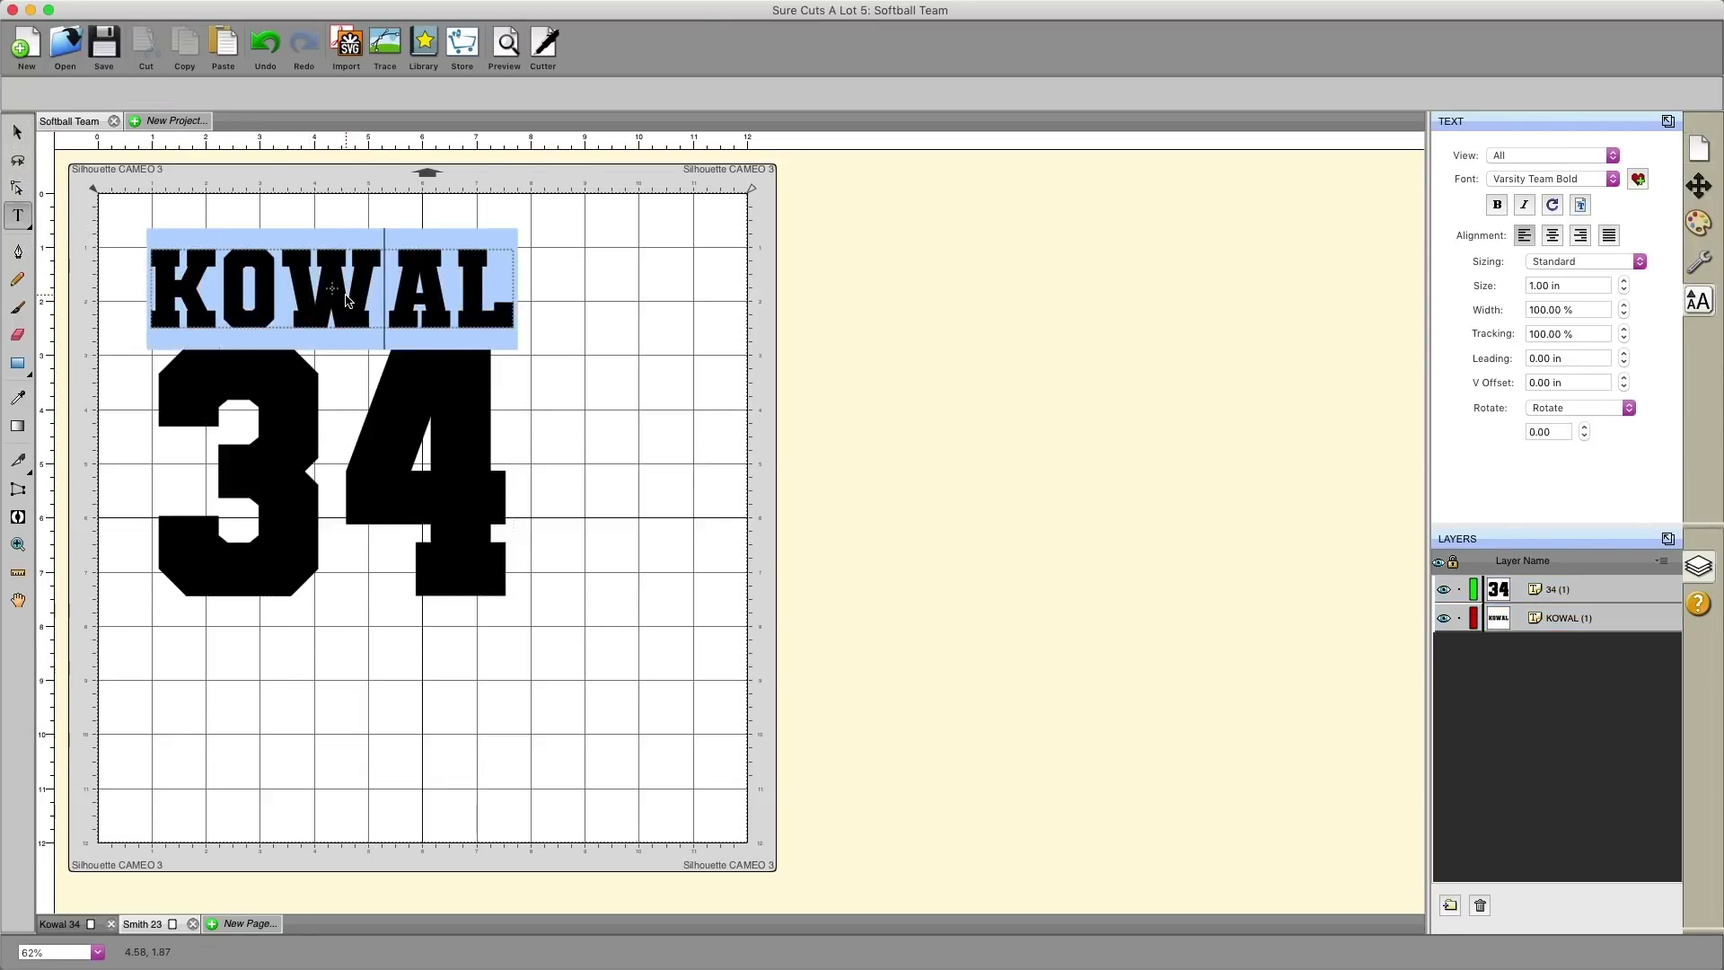
pyautogui.write('SMITH')
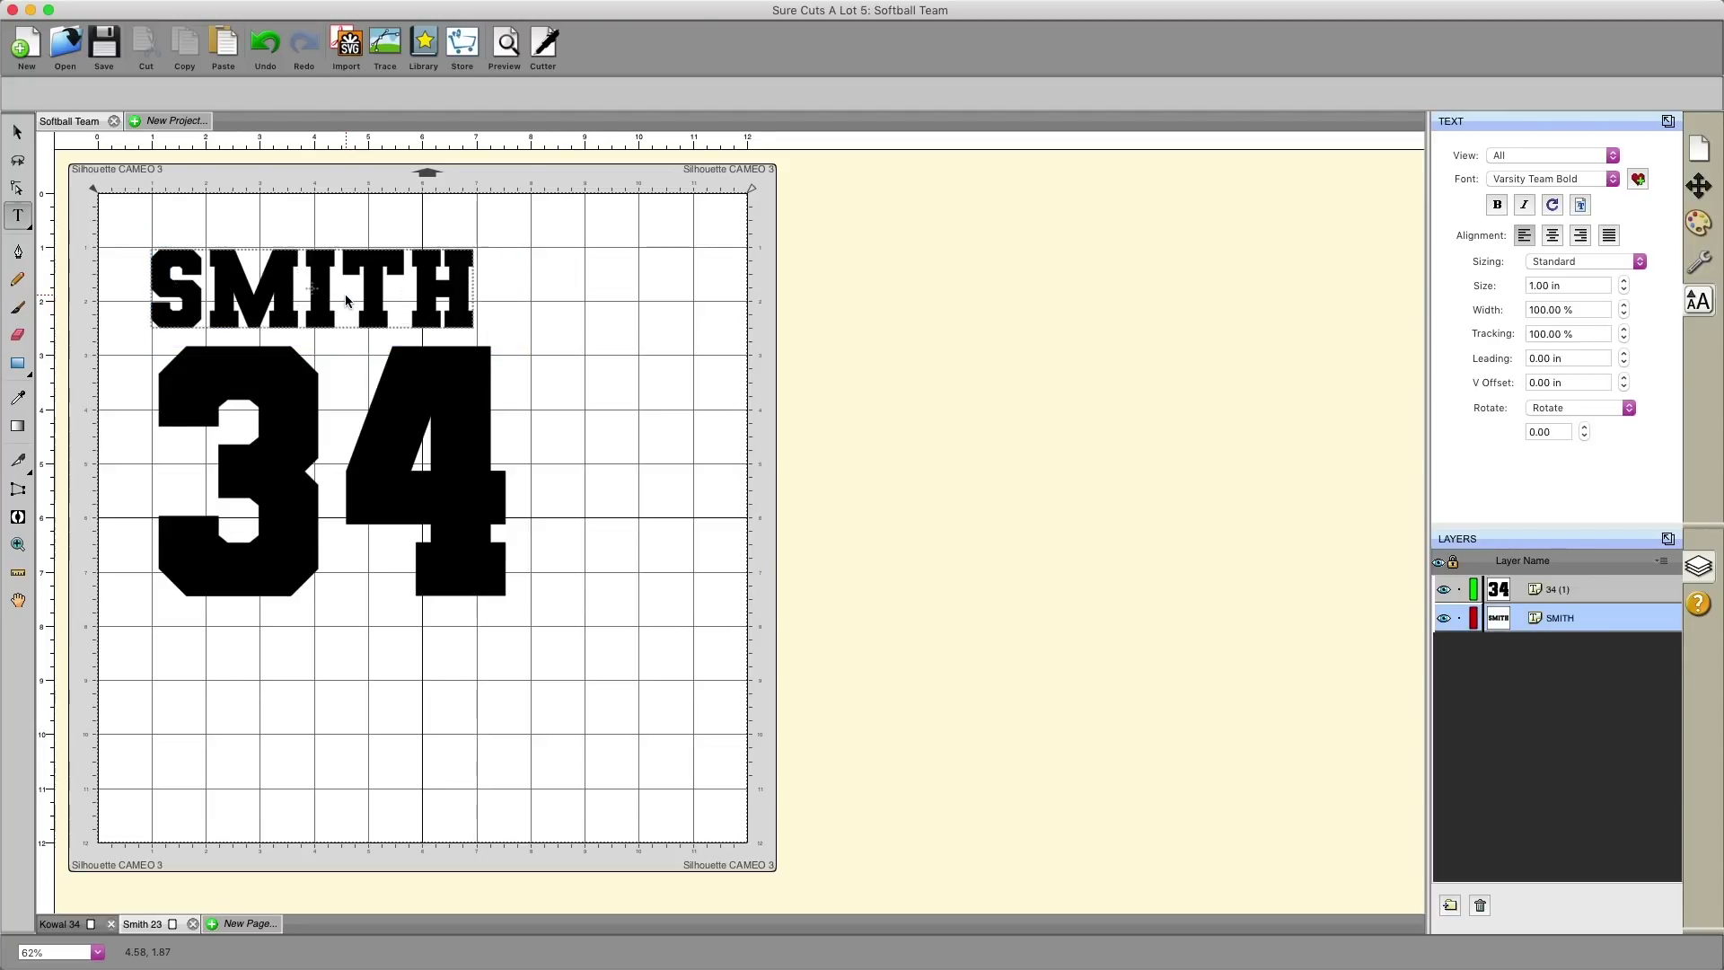
pyautogui.doubleClick(300, 403)
pyautogui.write('23')
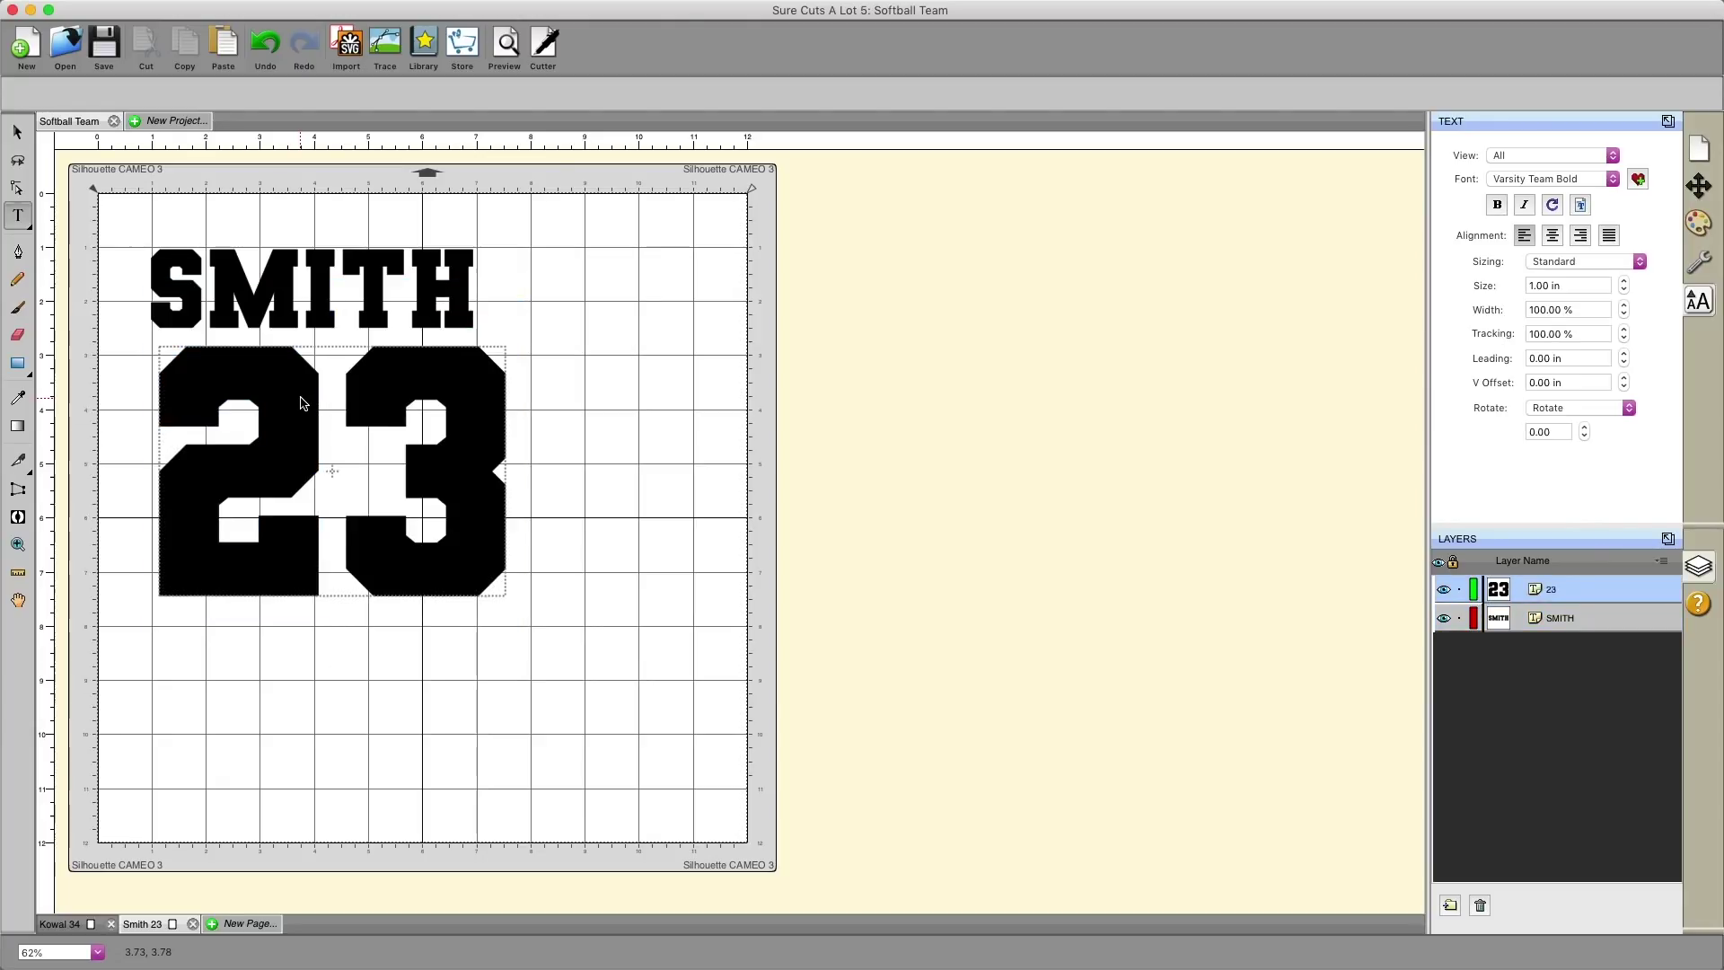
# - Move the second player's surname slightly sideways to centre it above the number 23
pyautogui.press('Escape')
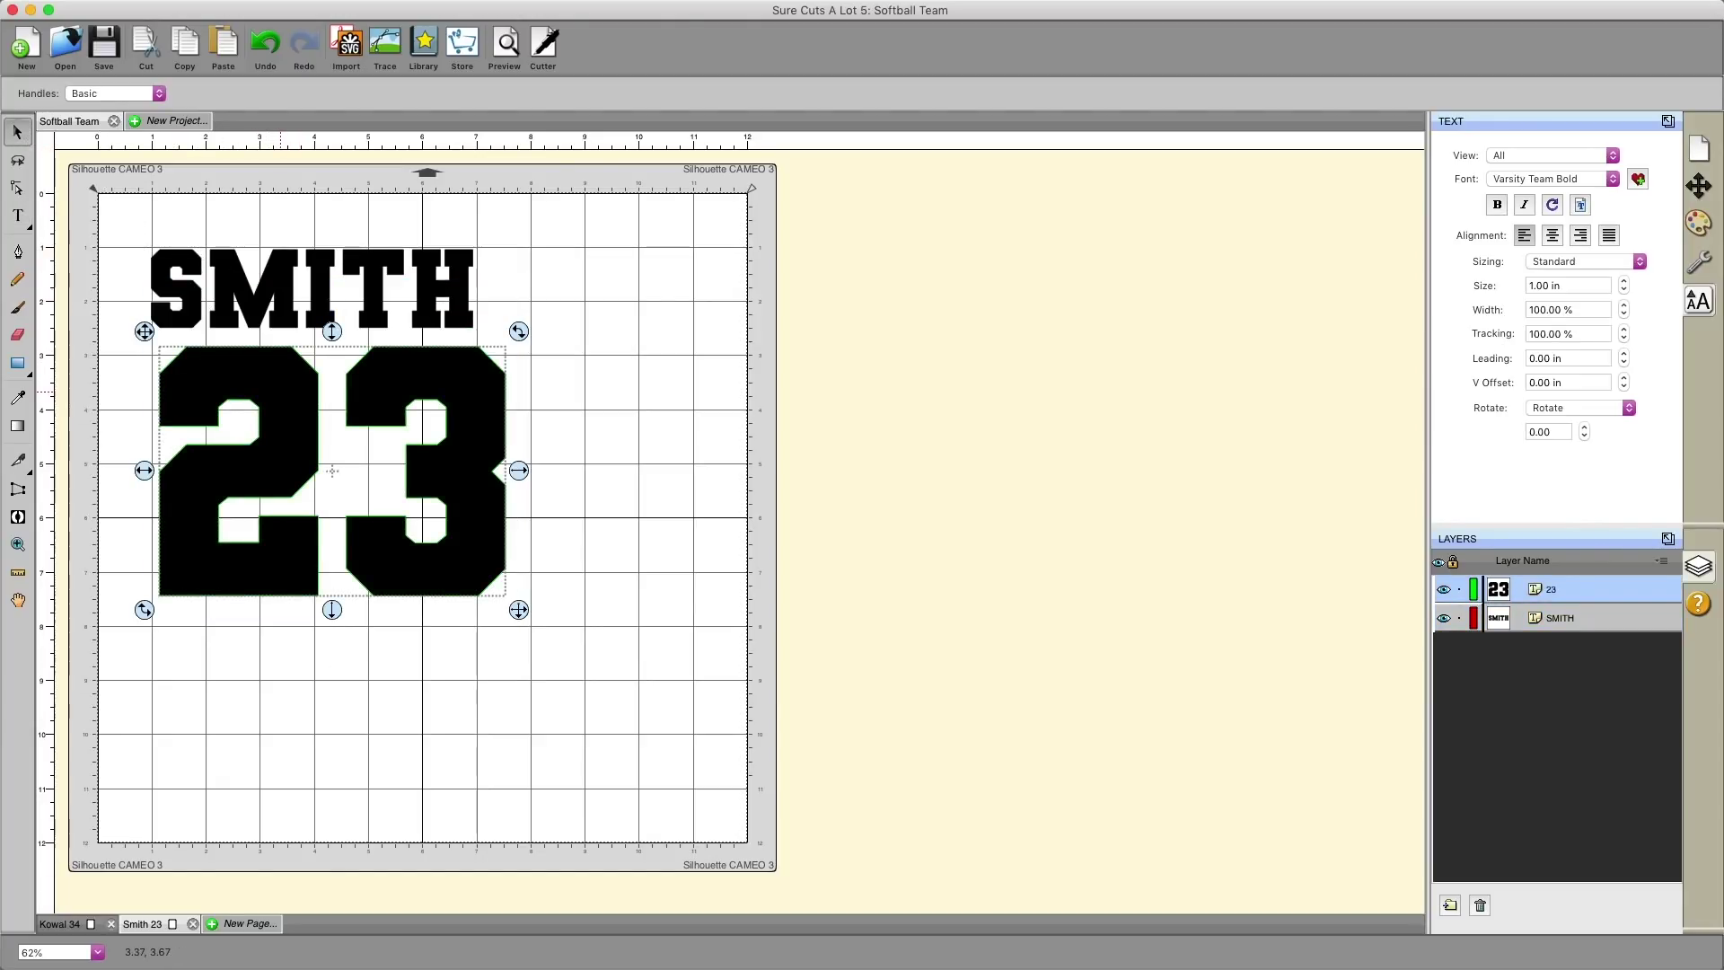
pyautogui.moveTo(320, 291); pyautogui.dragTo(337, 285)
pyautogui.click(646, 485)
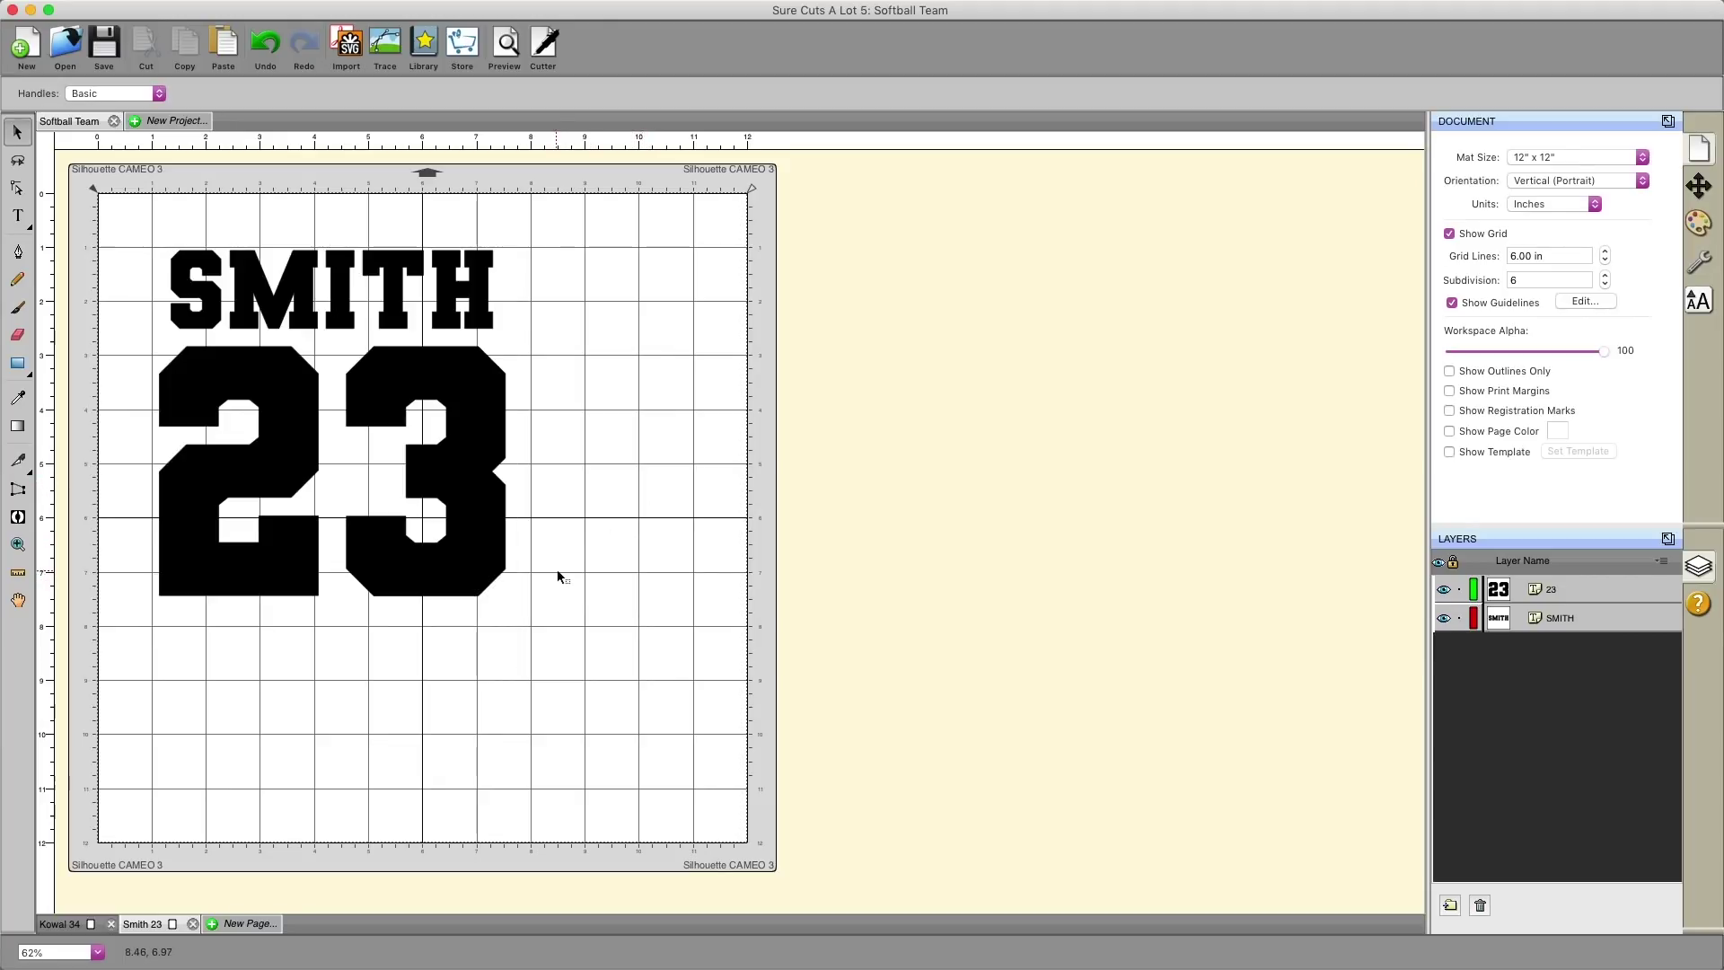
# - Add a new page named with the third player's surname followed by 21
pyautogui.click(214, 926)
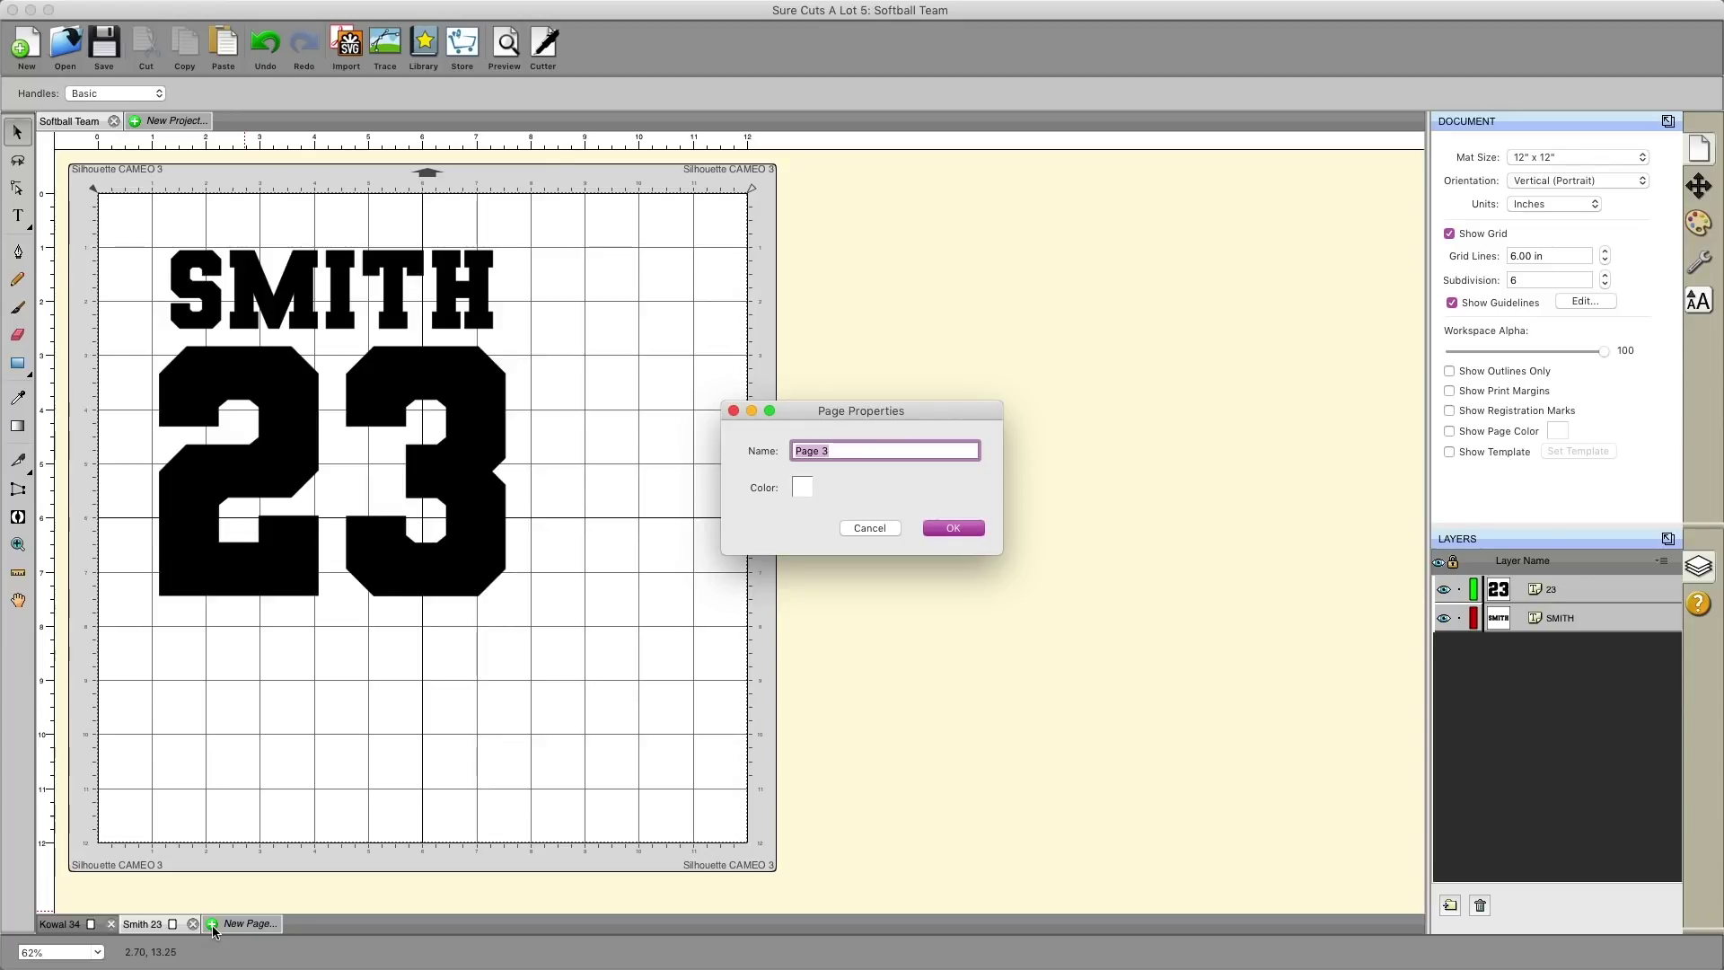
pyautogui.write('JOH')
pyautogui.press('Return')
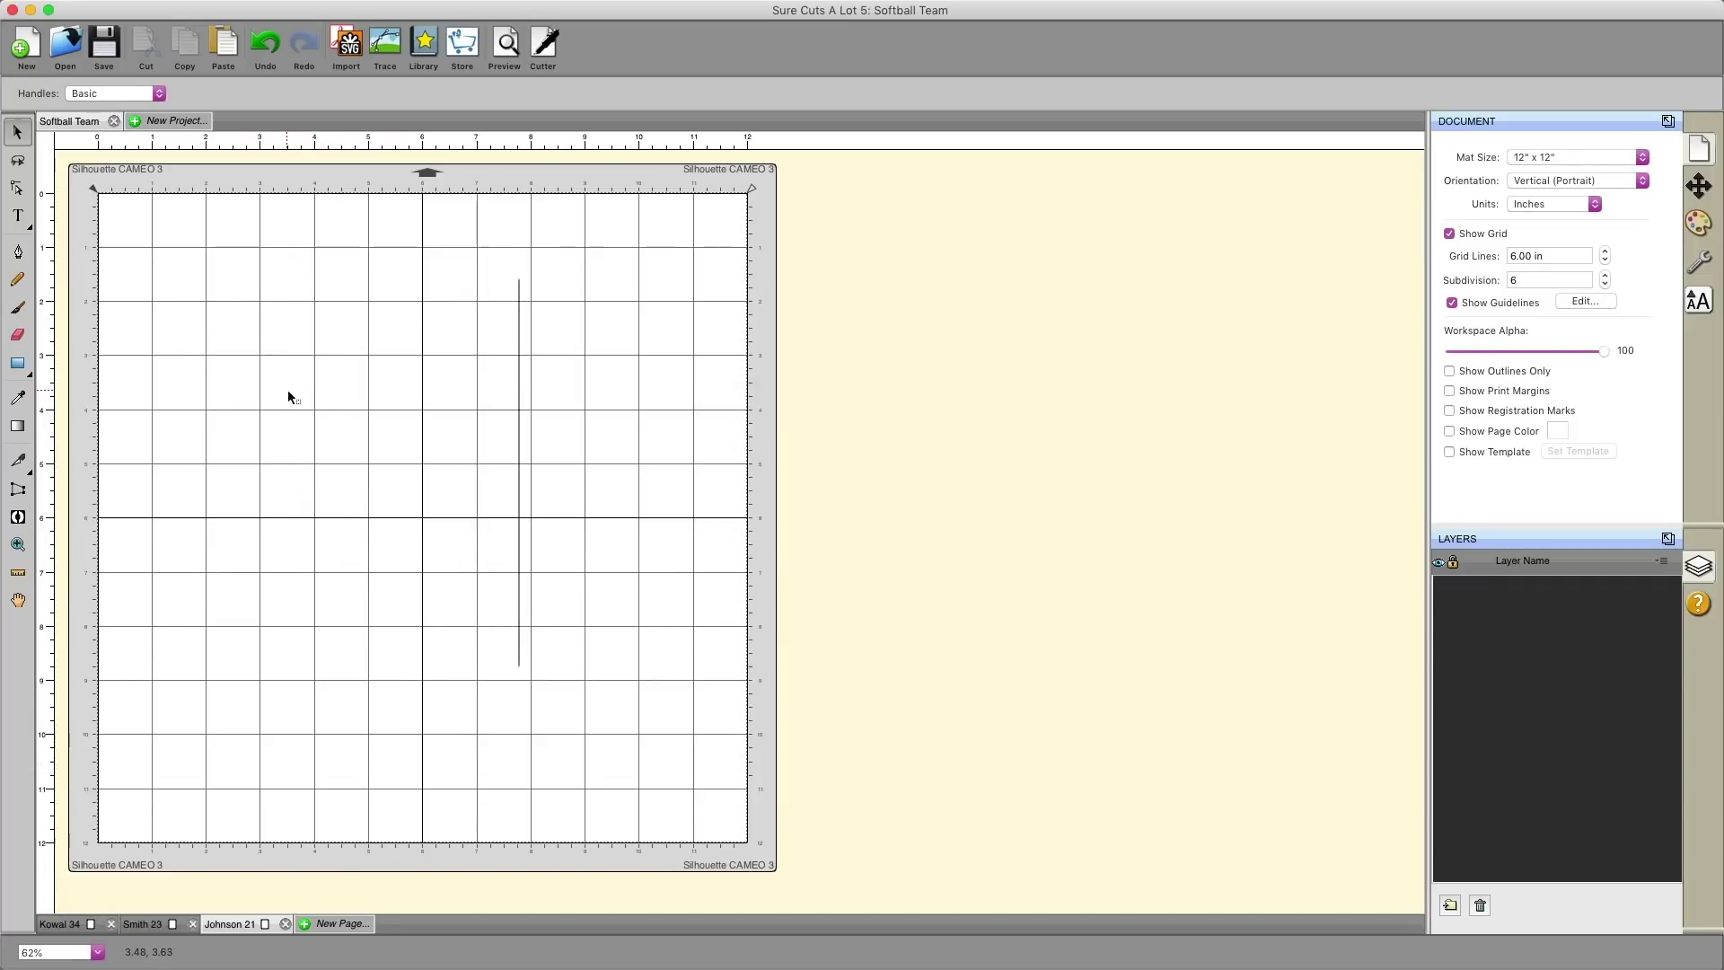
# - Paste the copied surname and number 34 onto the third player's page and shift them slightly left on the mat
pyautogui.click(69, 924)
pyautogui.click(225, 924)
pyautogui.rightClick(298, 307)
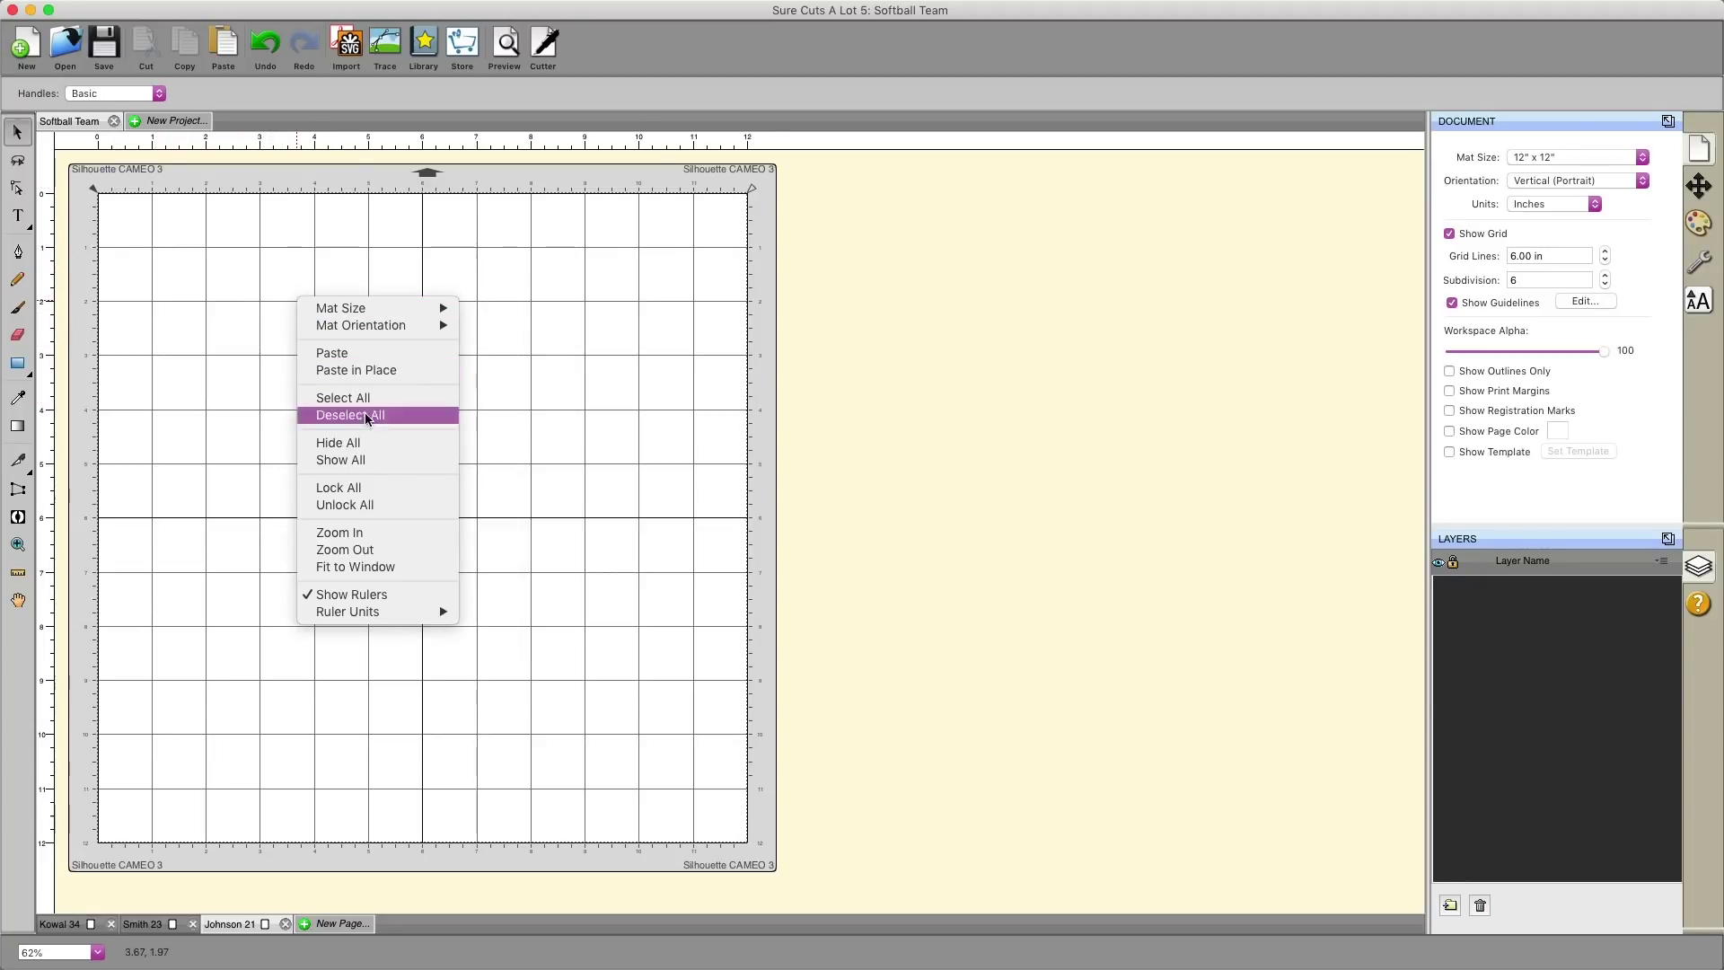
pyautogui.click(345, 353)
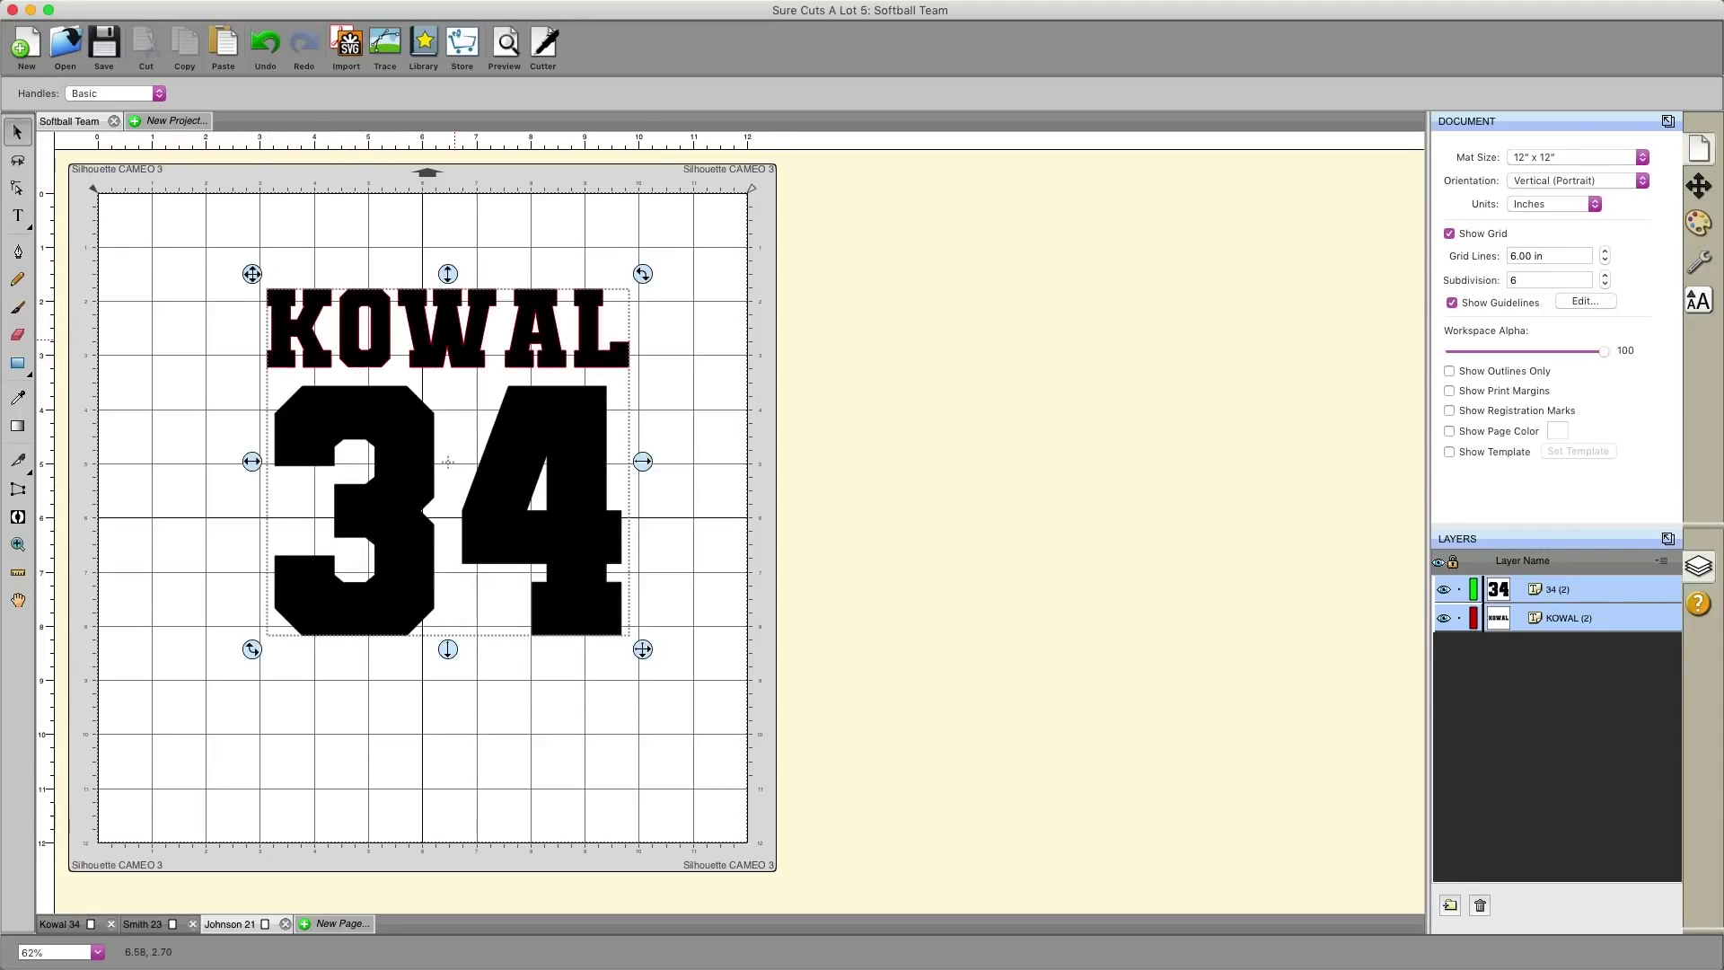
pyautogui.moveTo(353, 366); pyautogui.dragTo(398, 349)
pyautogui.click(376, 242)
# - Replace the pasted lettering with the third player's surname and the number 34 with 21
pyautogui.click(17, 217)
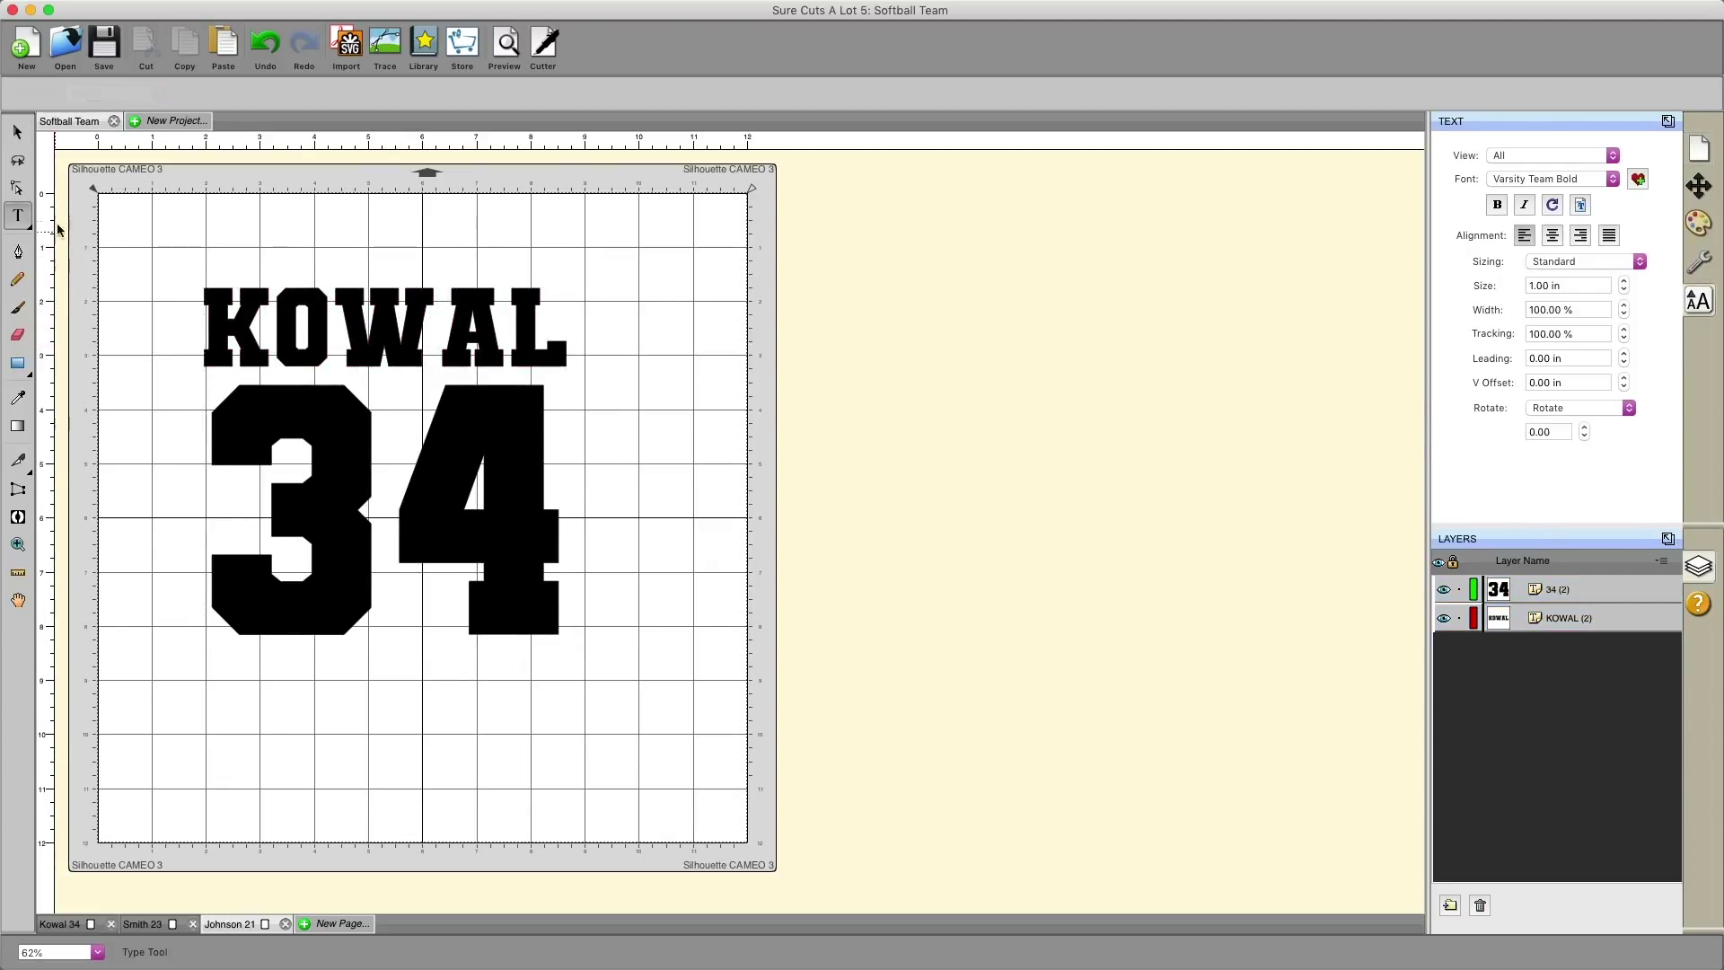
pyautogui.doubleClick(325, 323)
pyautogui.write('JOHNSON')
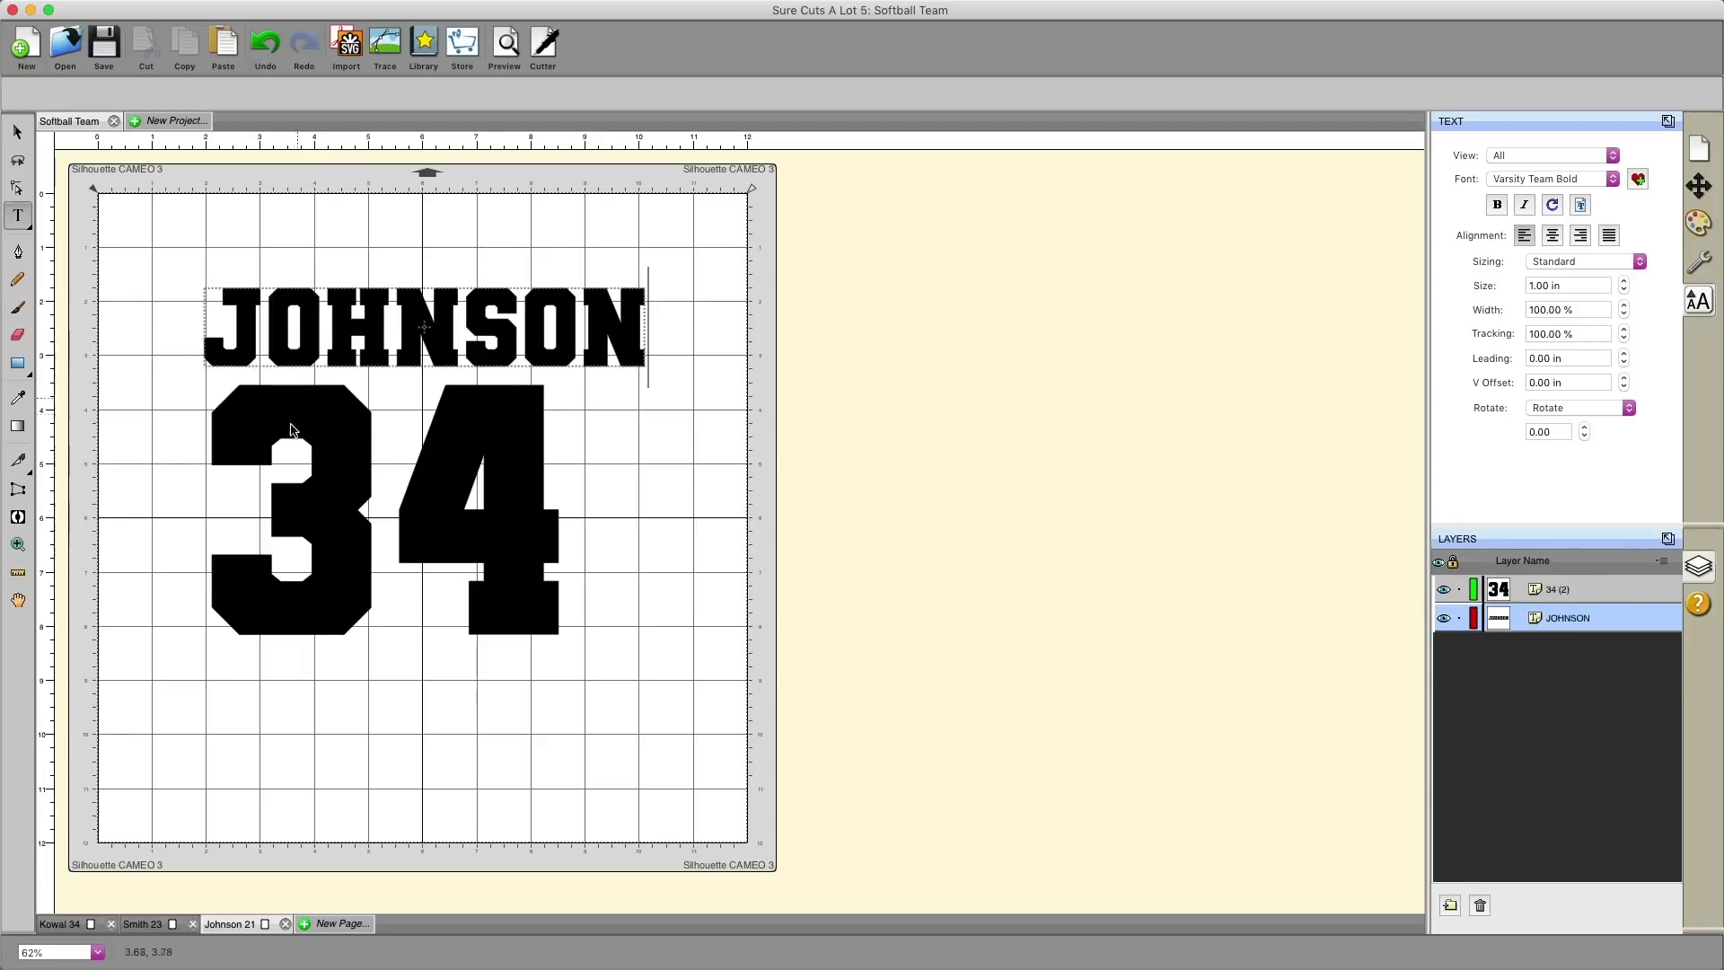
pyautogui.doubleClick(344, 450)
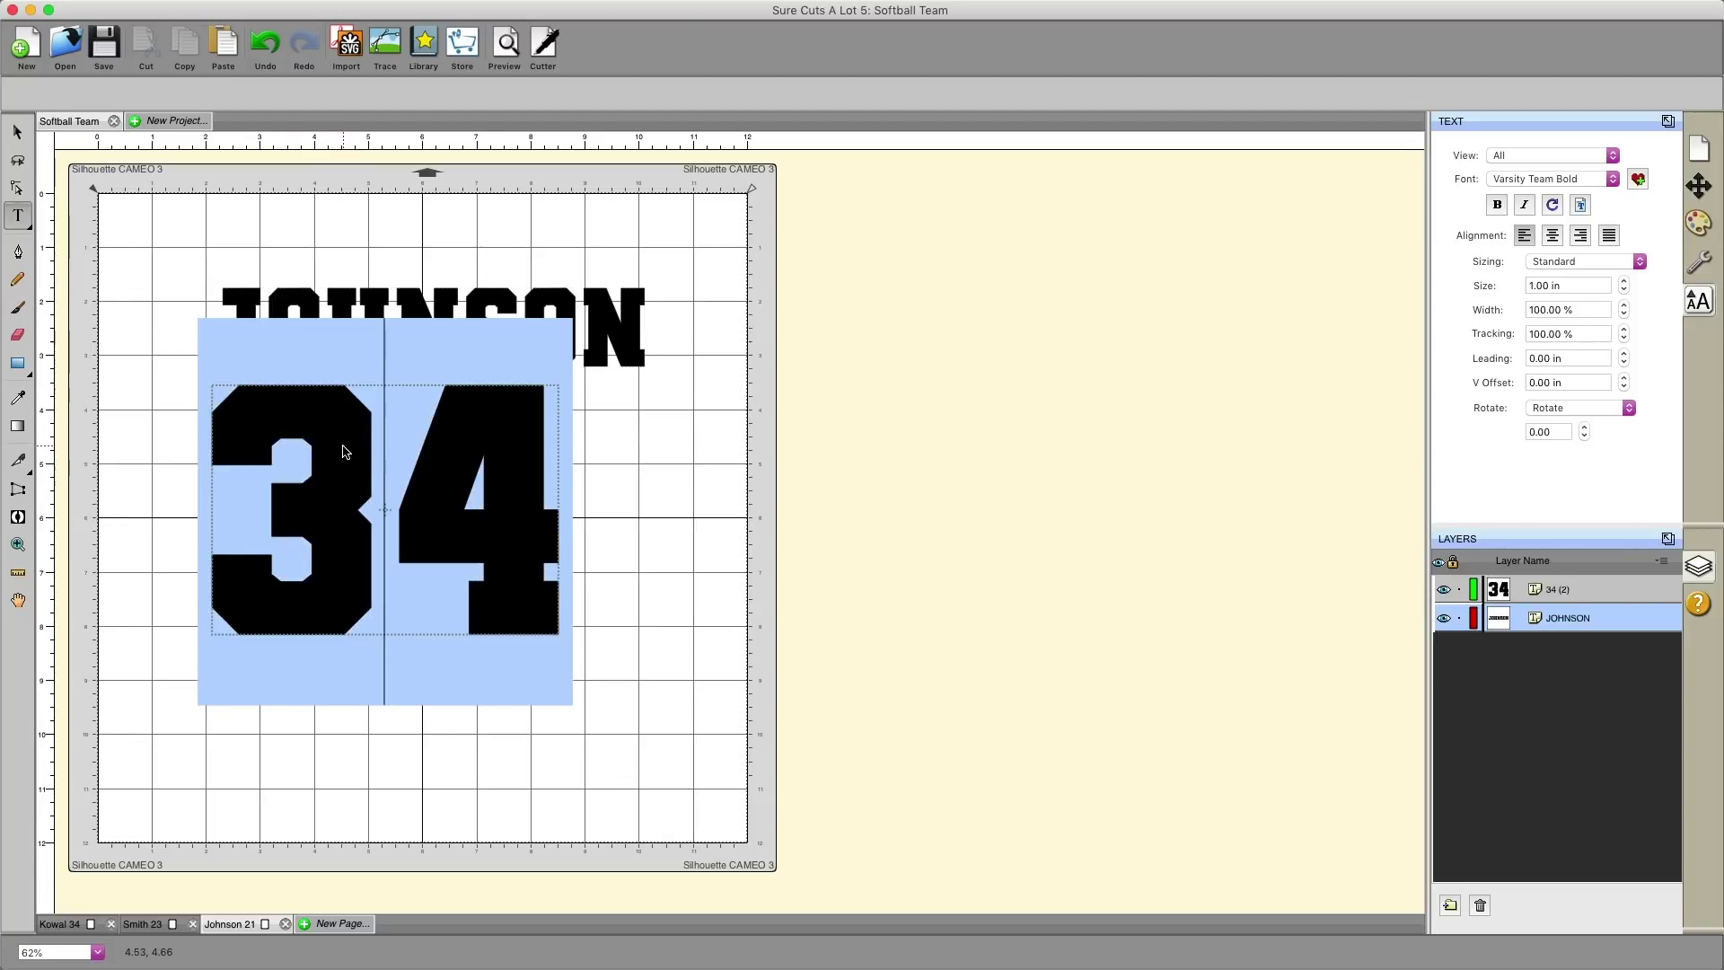
pyautogui.write('21')
# - Move the number 21 sideways to centre it beneath the third player's surname
pyautogui.click(17, 132)
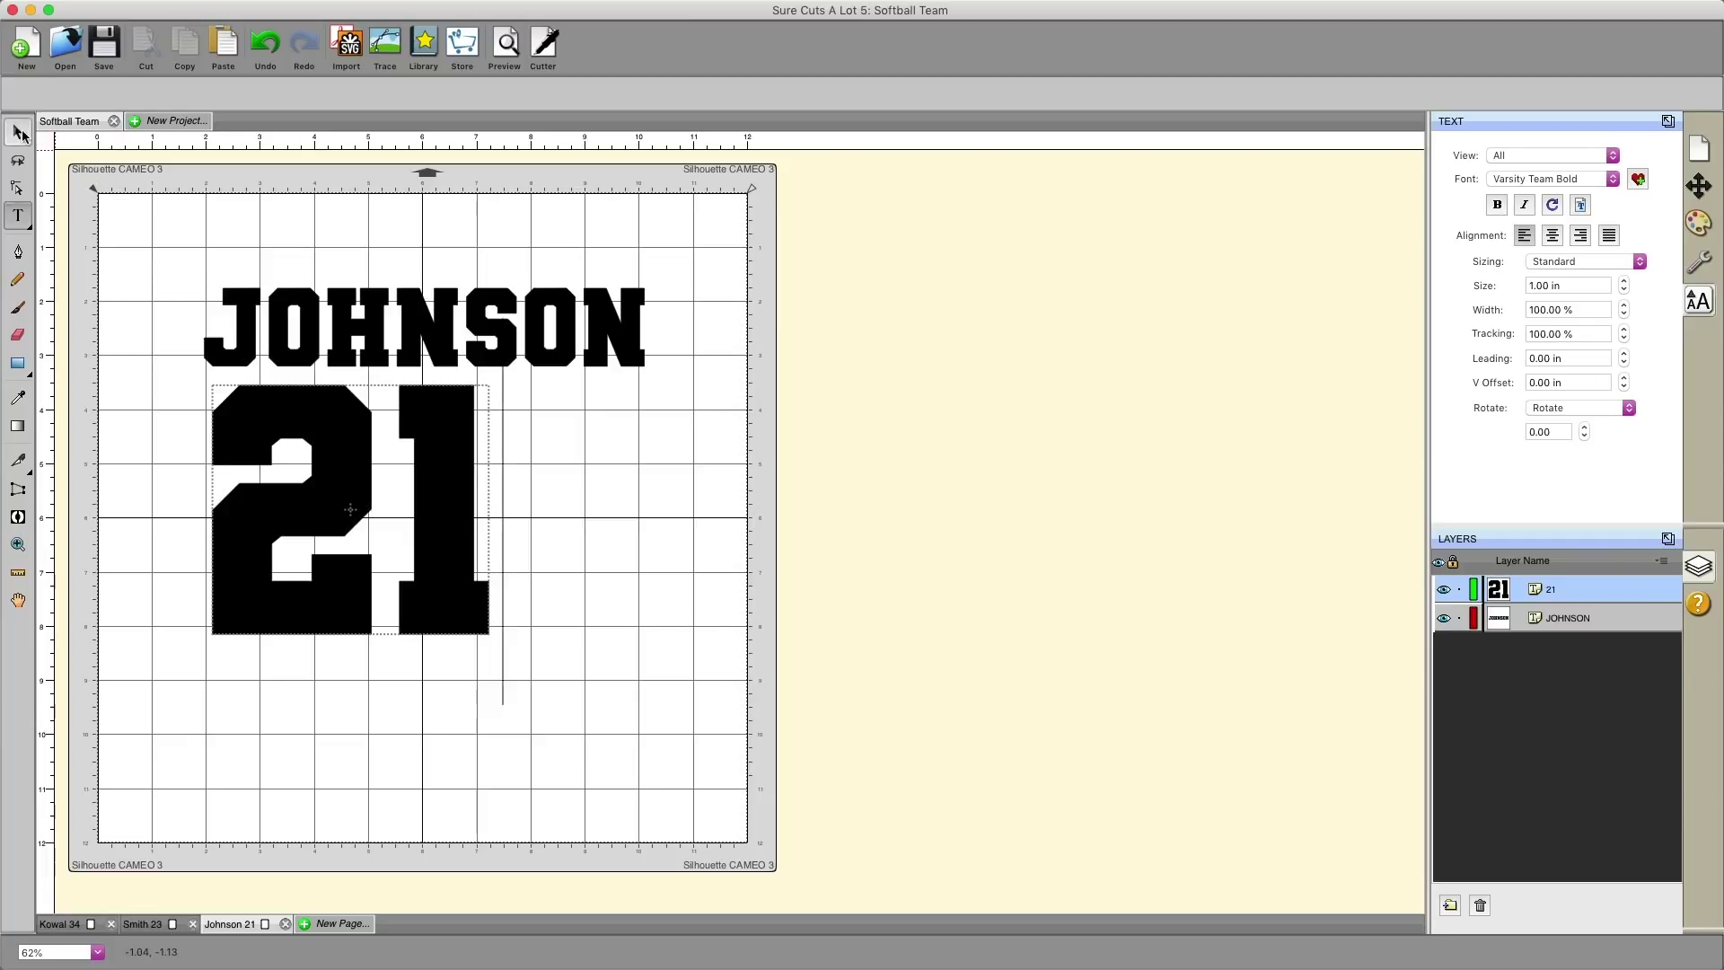
pyautogui.moveTo(359, 471); pyautogui.dragTo(435, 470)
pyautogui.click(495, 665)
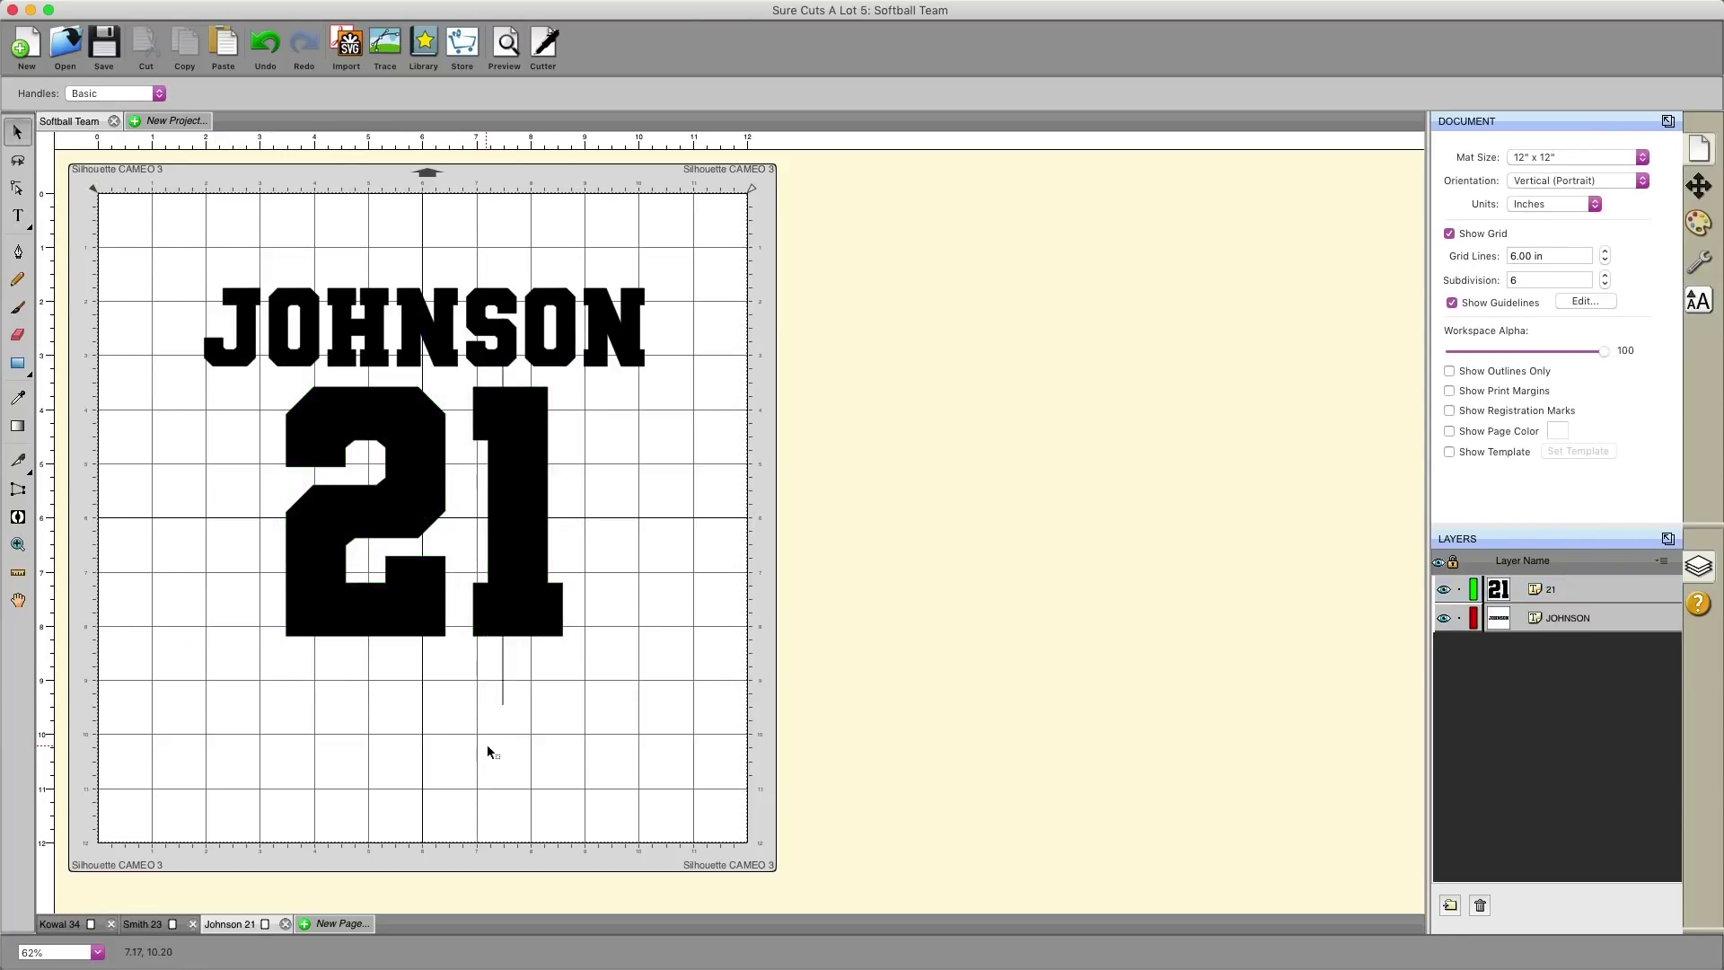
pyautogui.click(144, 925)
pyautogui.click(59, 924)
pyautogui.click(144, 924)
pyautogui.click(242, 926)
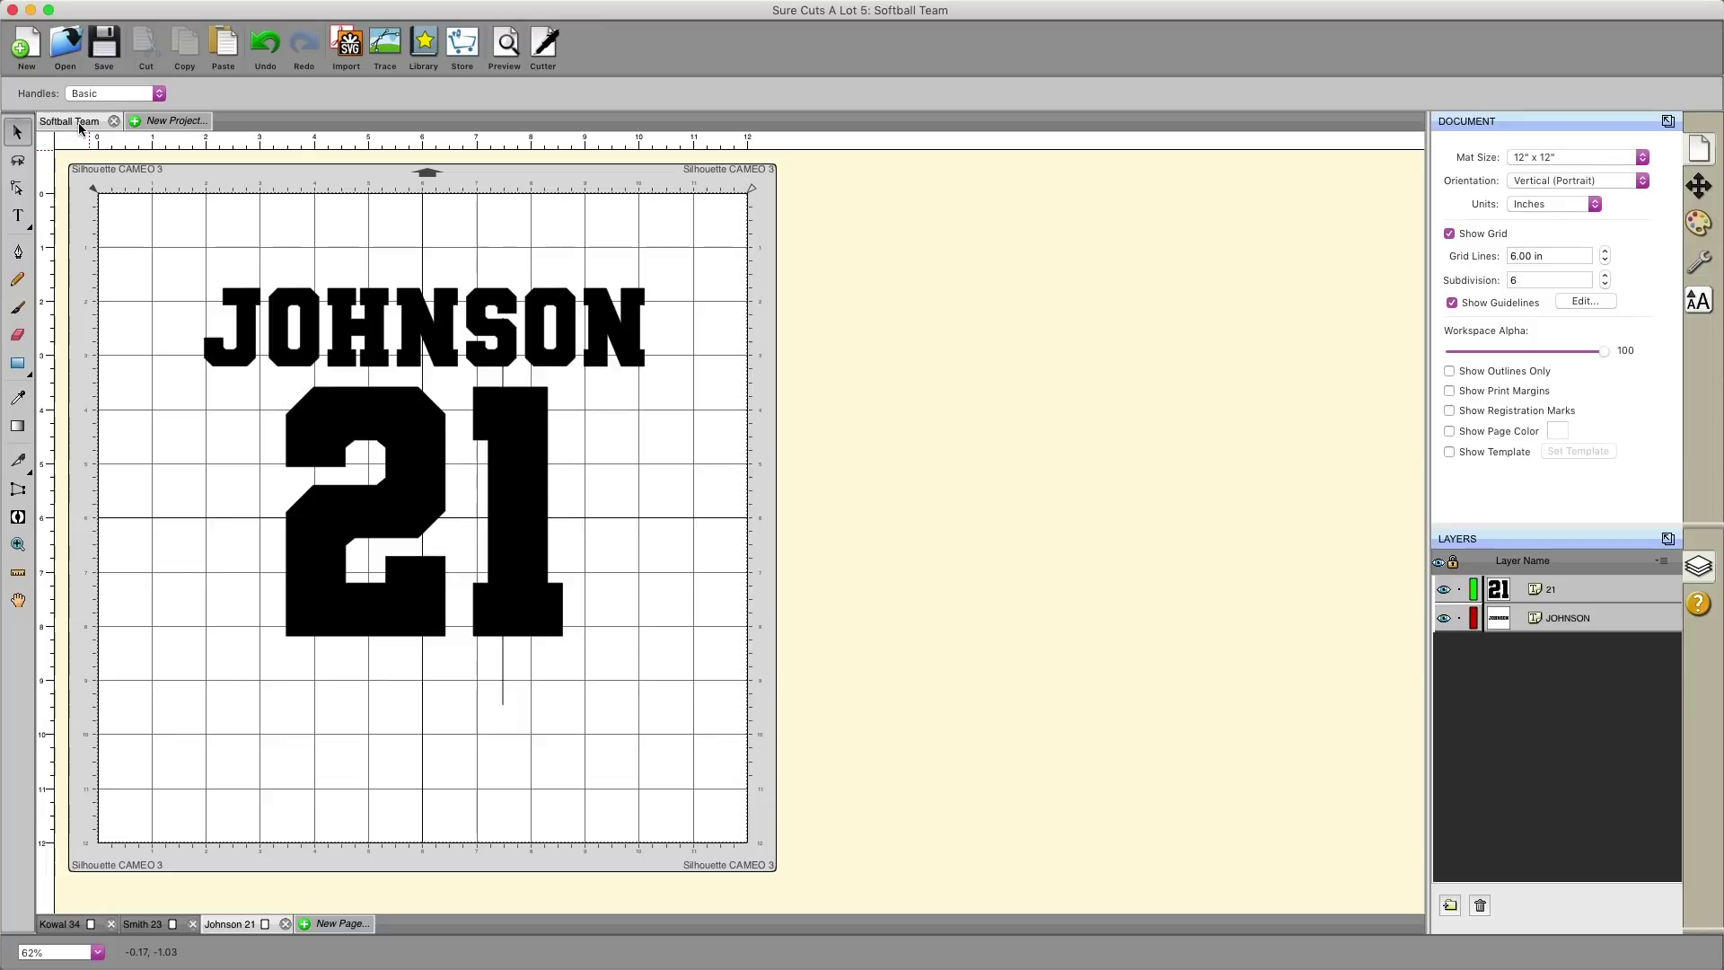
# - Save the project under the new name White Sox on the Desktop in Sure Cuts A Lot 5 (*.scut5) format
pyautogui.click(181, 11)
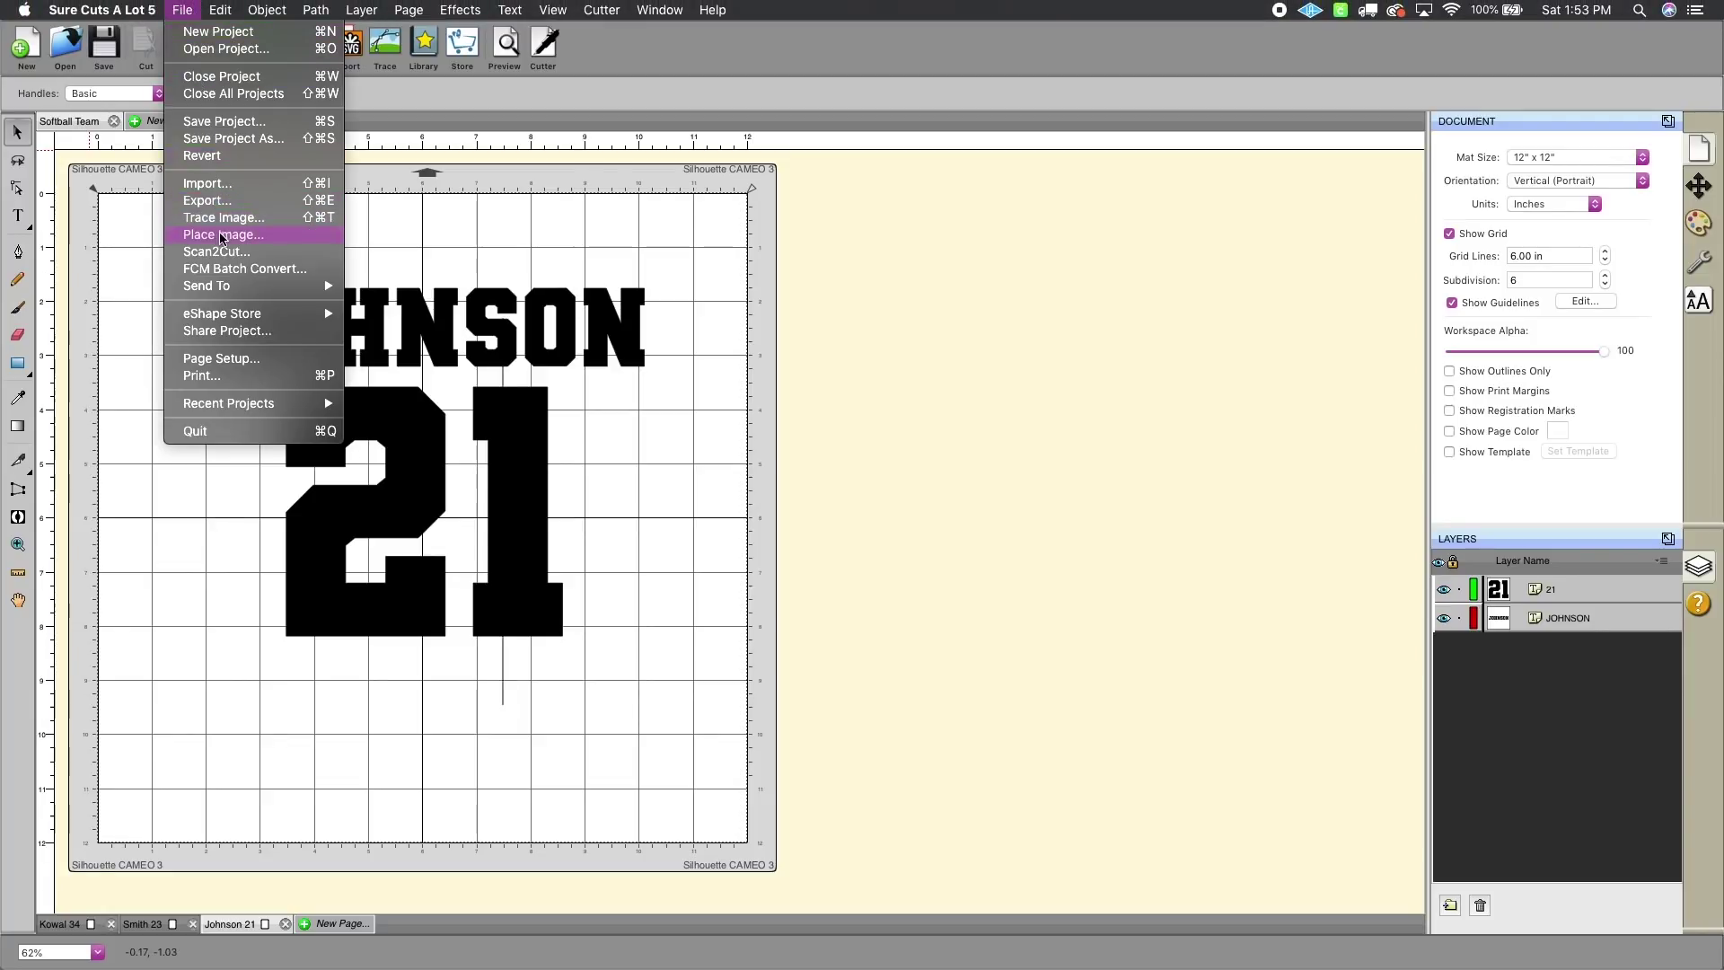
pyautogui.click(207, 200)
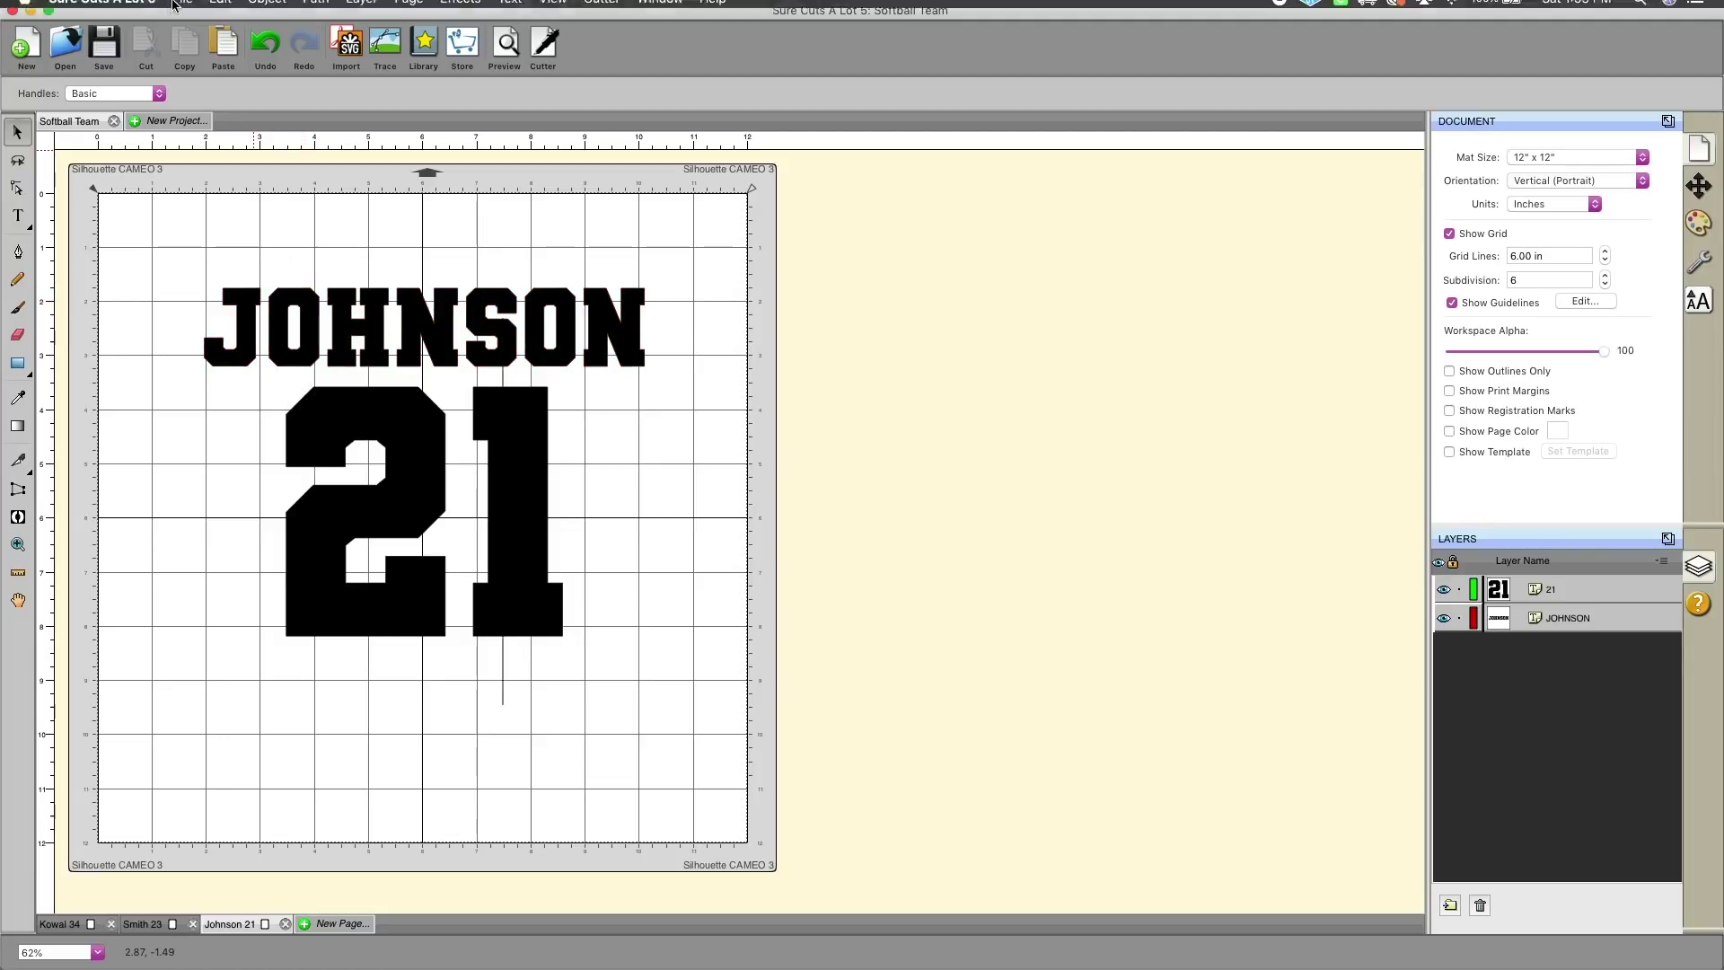
pyautogui.click(183, 10)
pyautogui.click(218, 138)
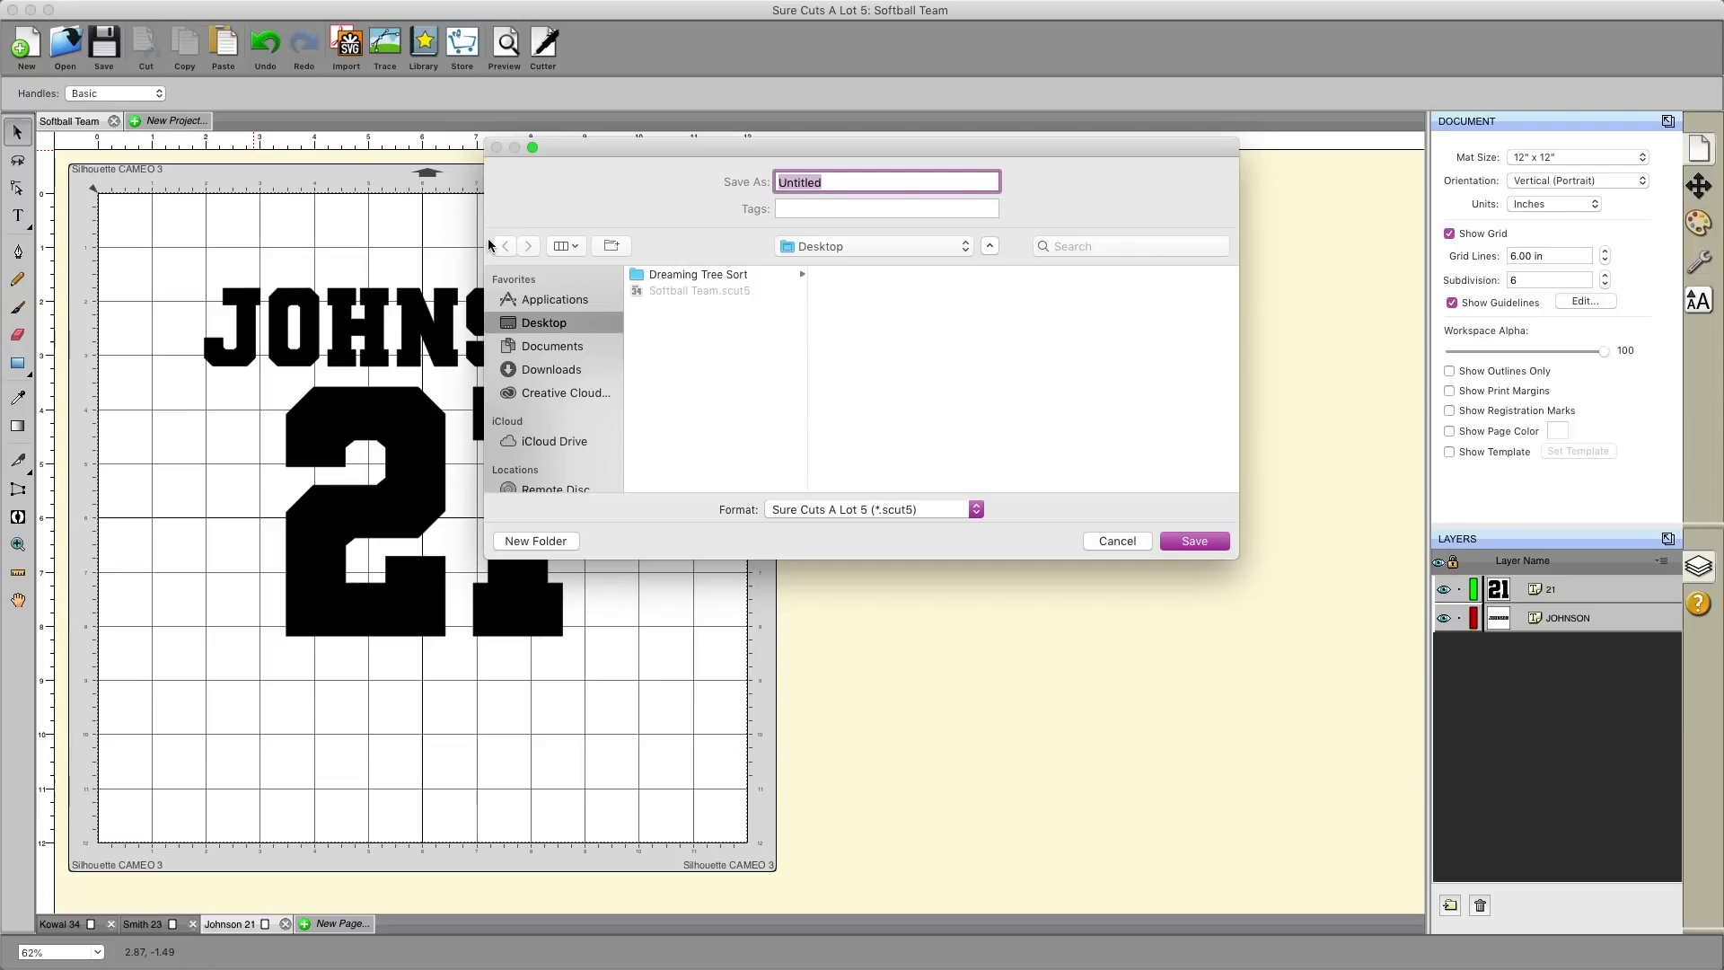
pyautogui.write('White Sox')
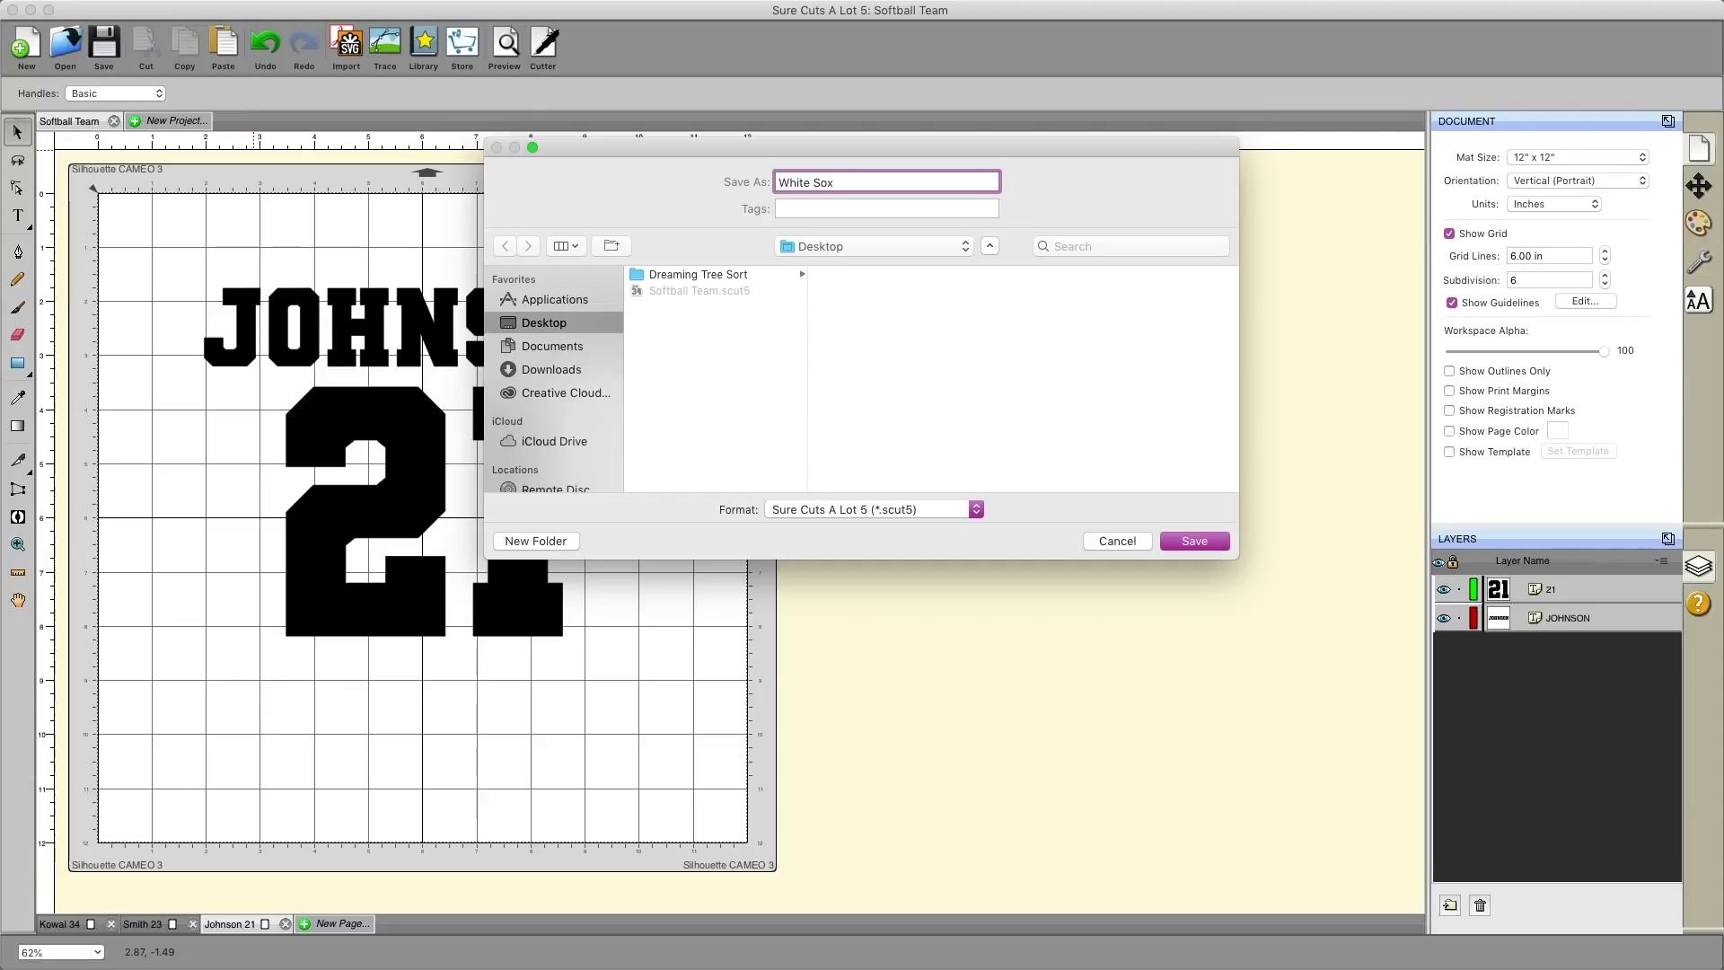
pyautogui.click(1187, 543)
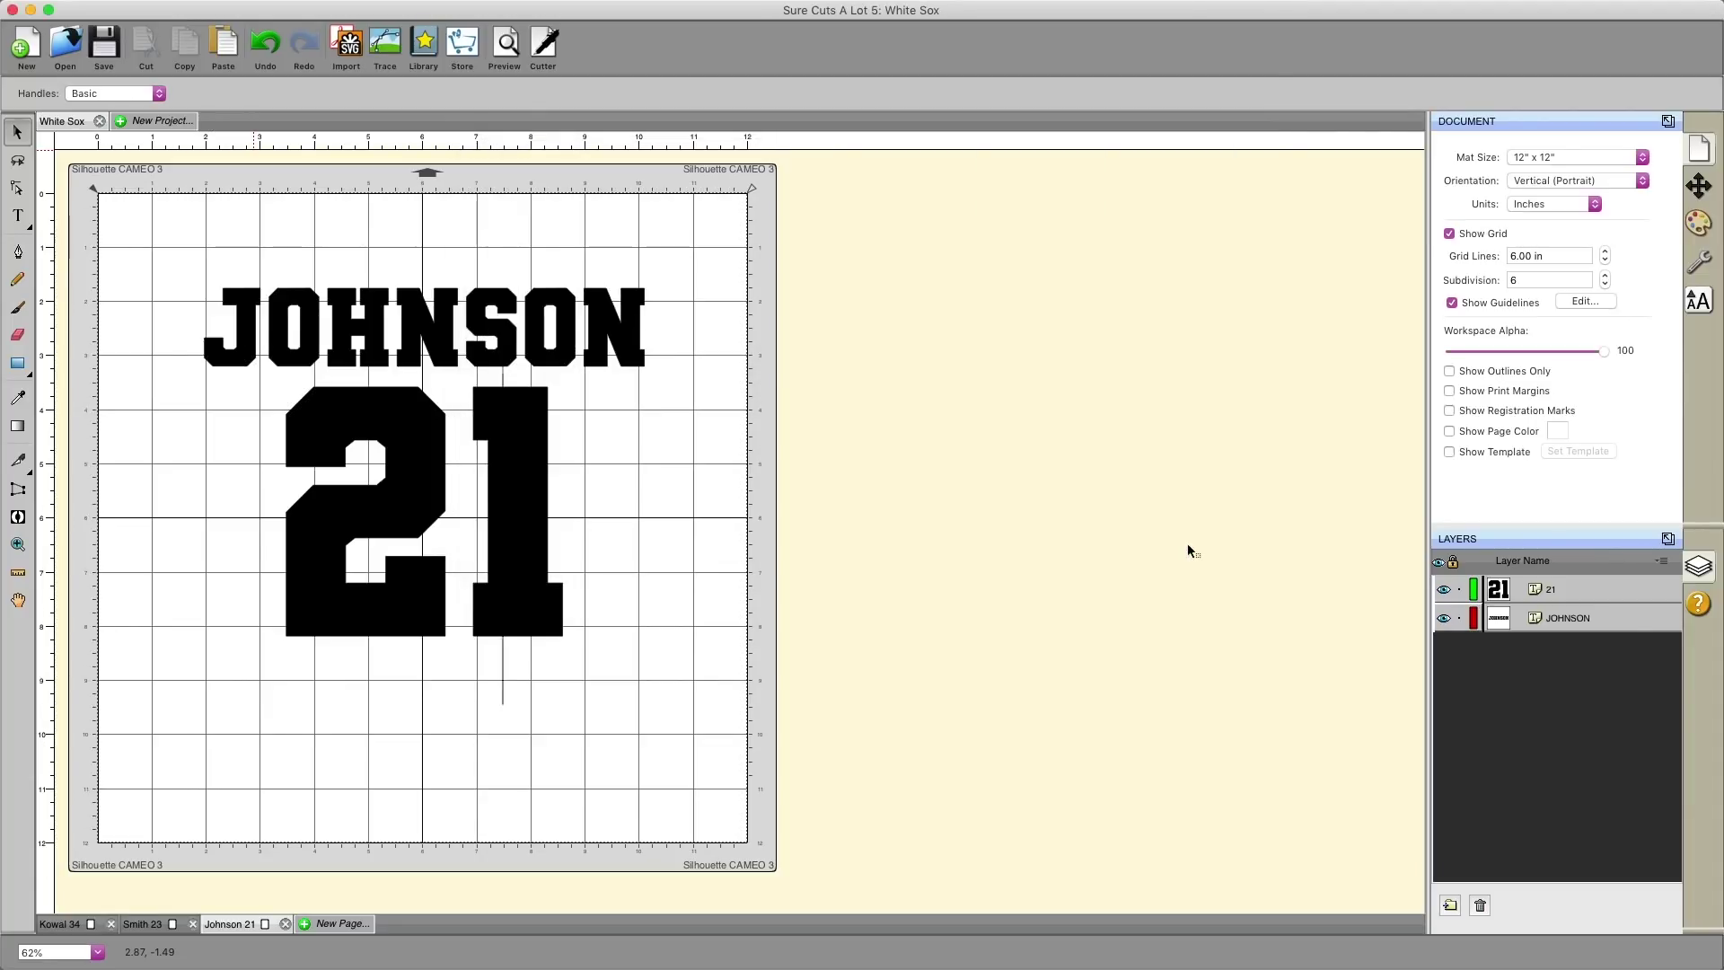
# - Check each player's page in the White Sox project and close the project
pyautogui.click(146, 928)
pyautogui.click(69, 930)
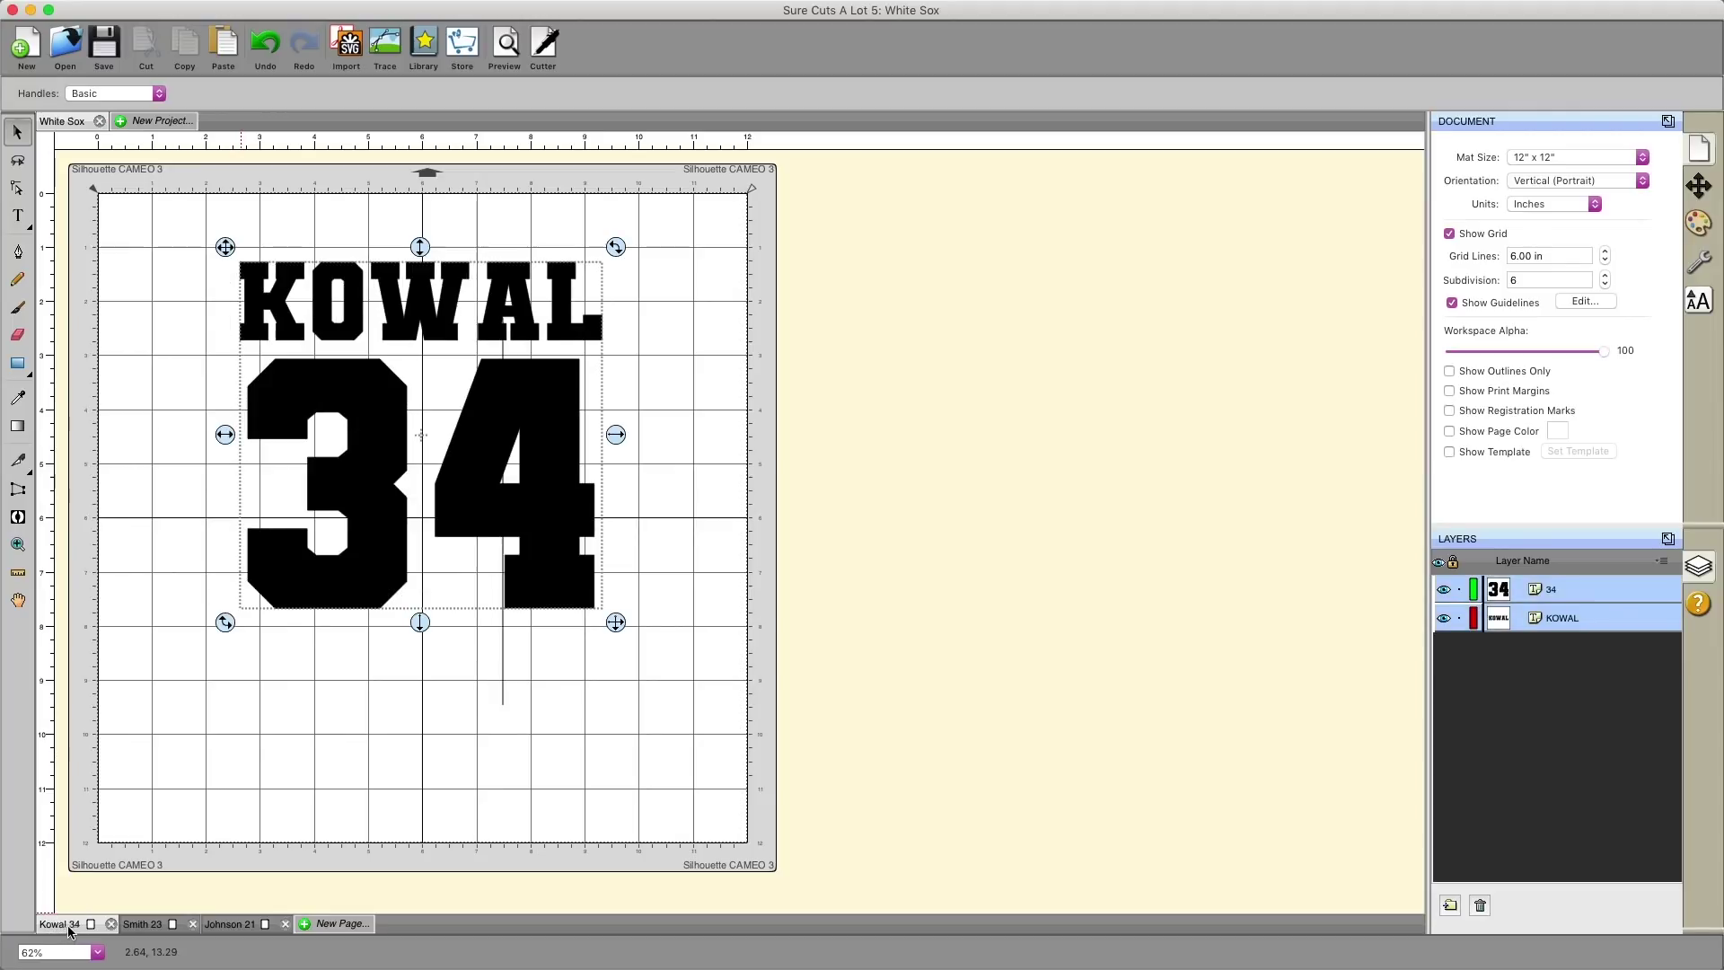
pyautogui.click(152, 927)
pyautogui.click(252, 930)
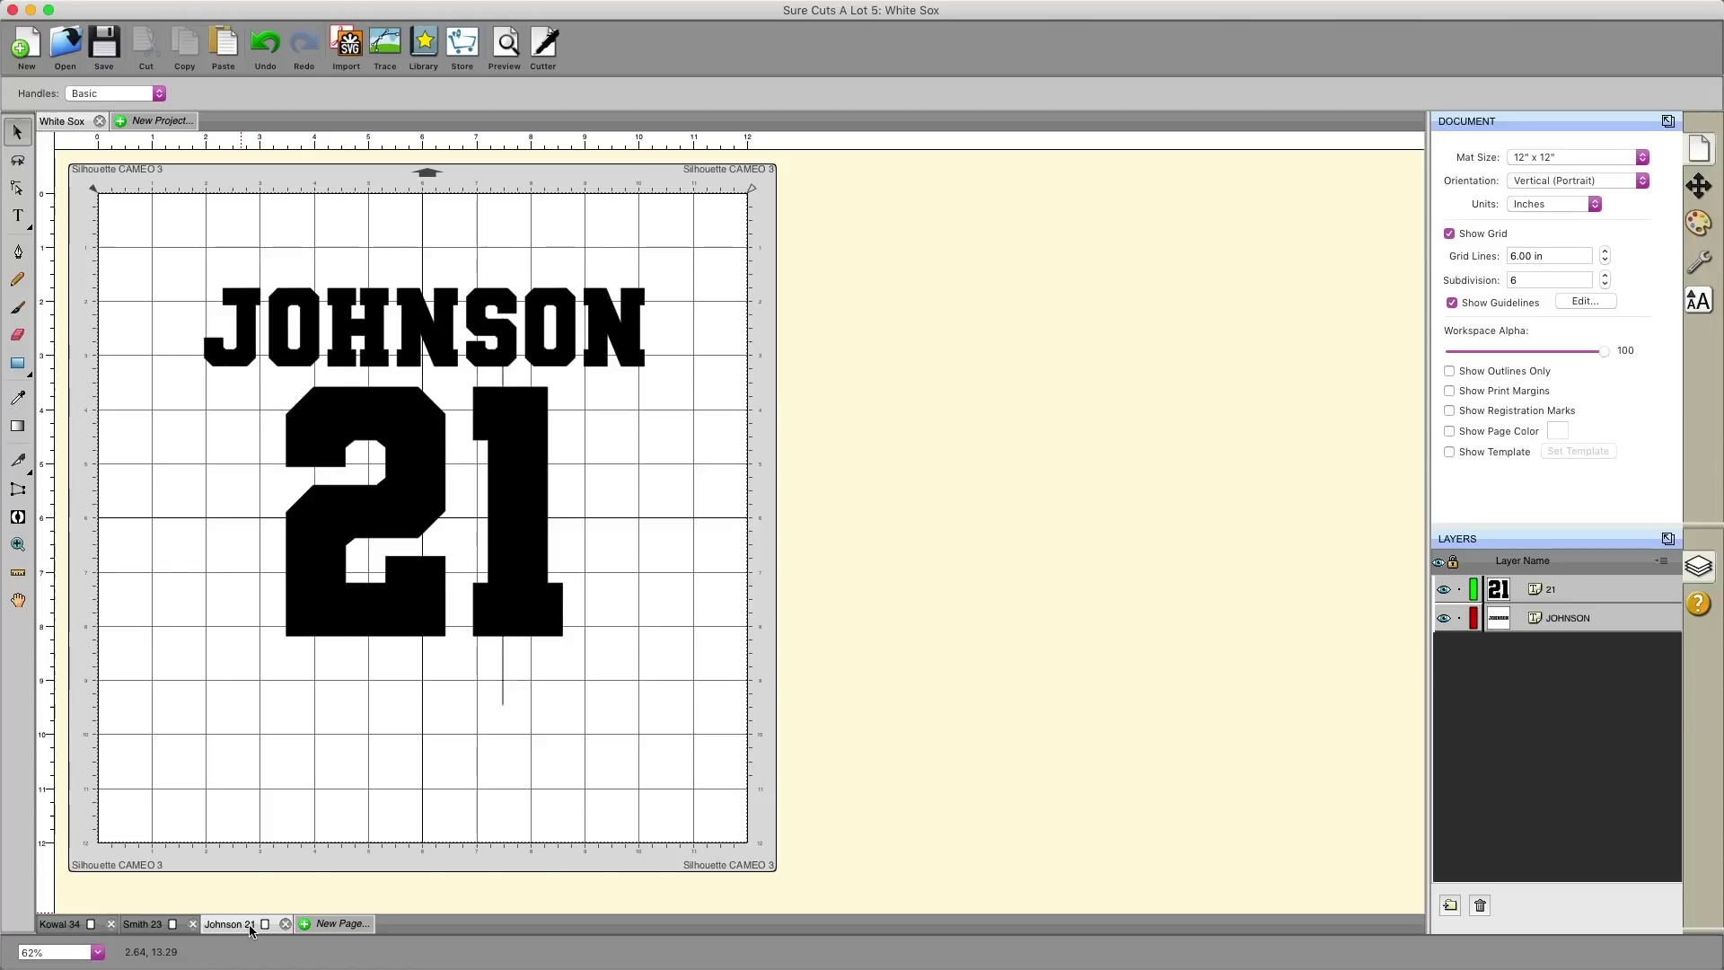
pyautogui.click(99, 121)
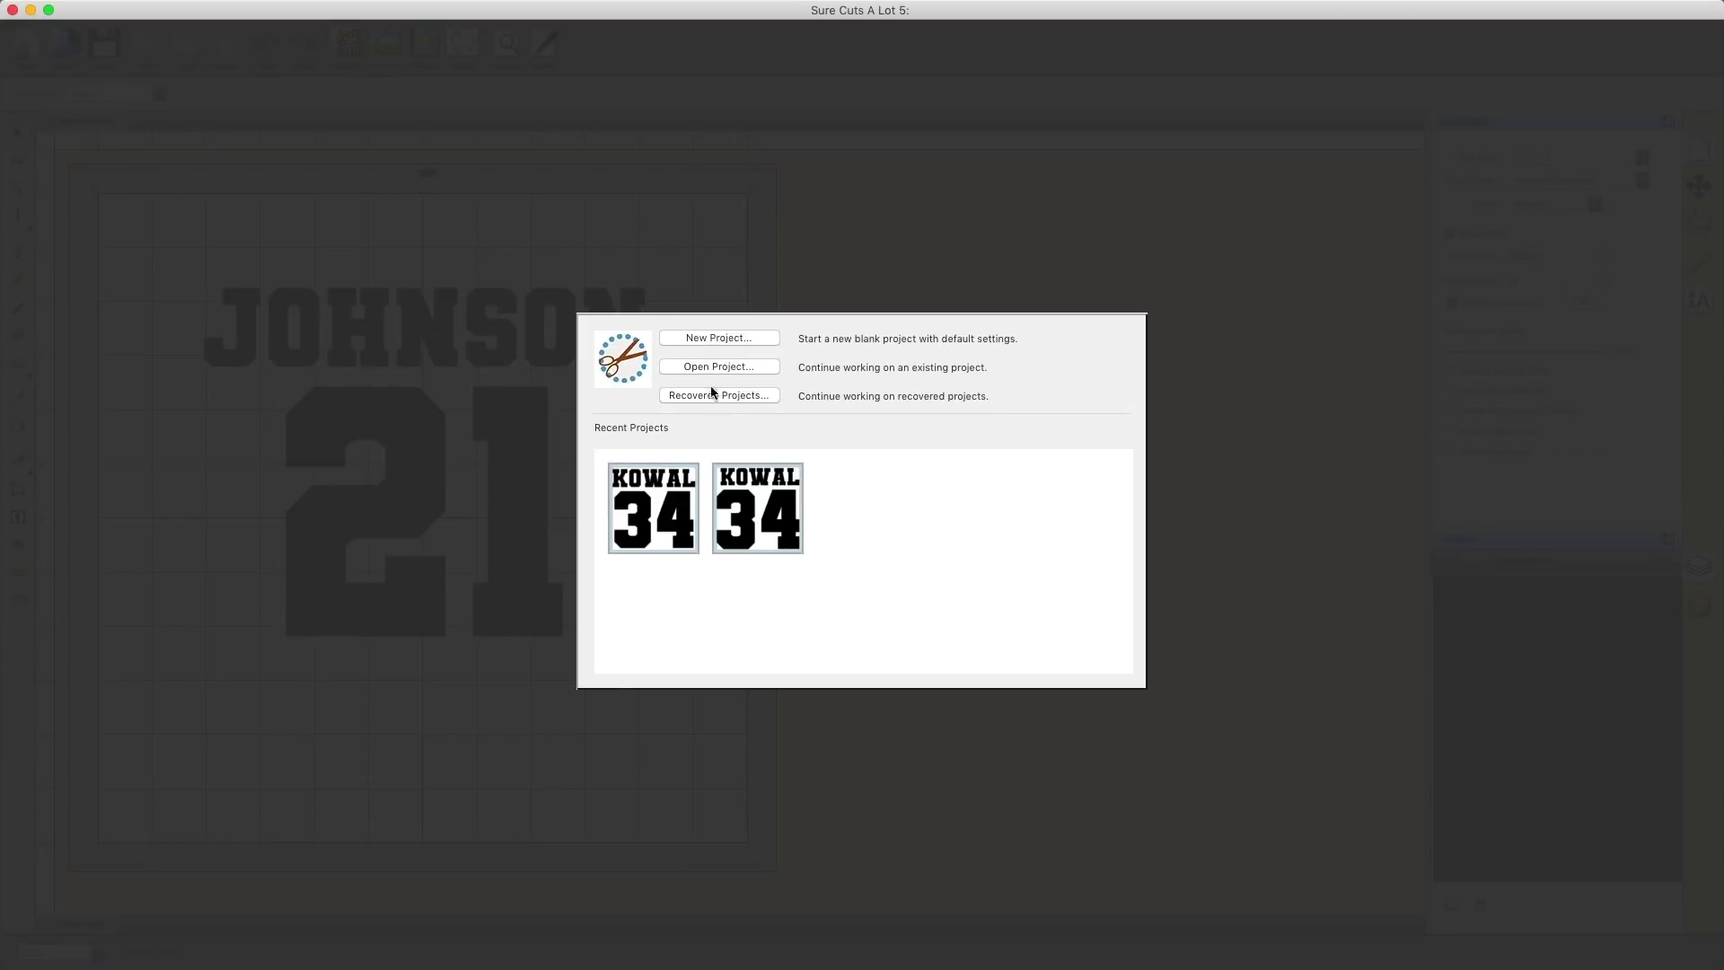
# - Start a new blank project and leave the application to show the desktop
pyautogui.click(725, 338)
pyautogui.click(940, 581)
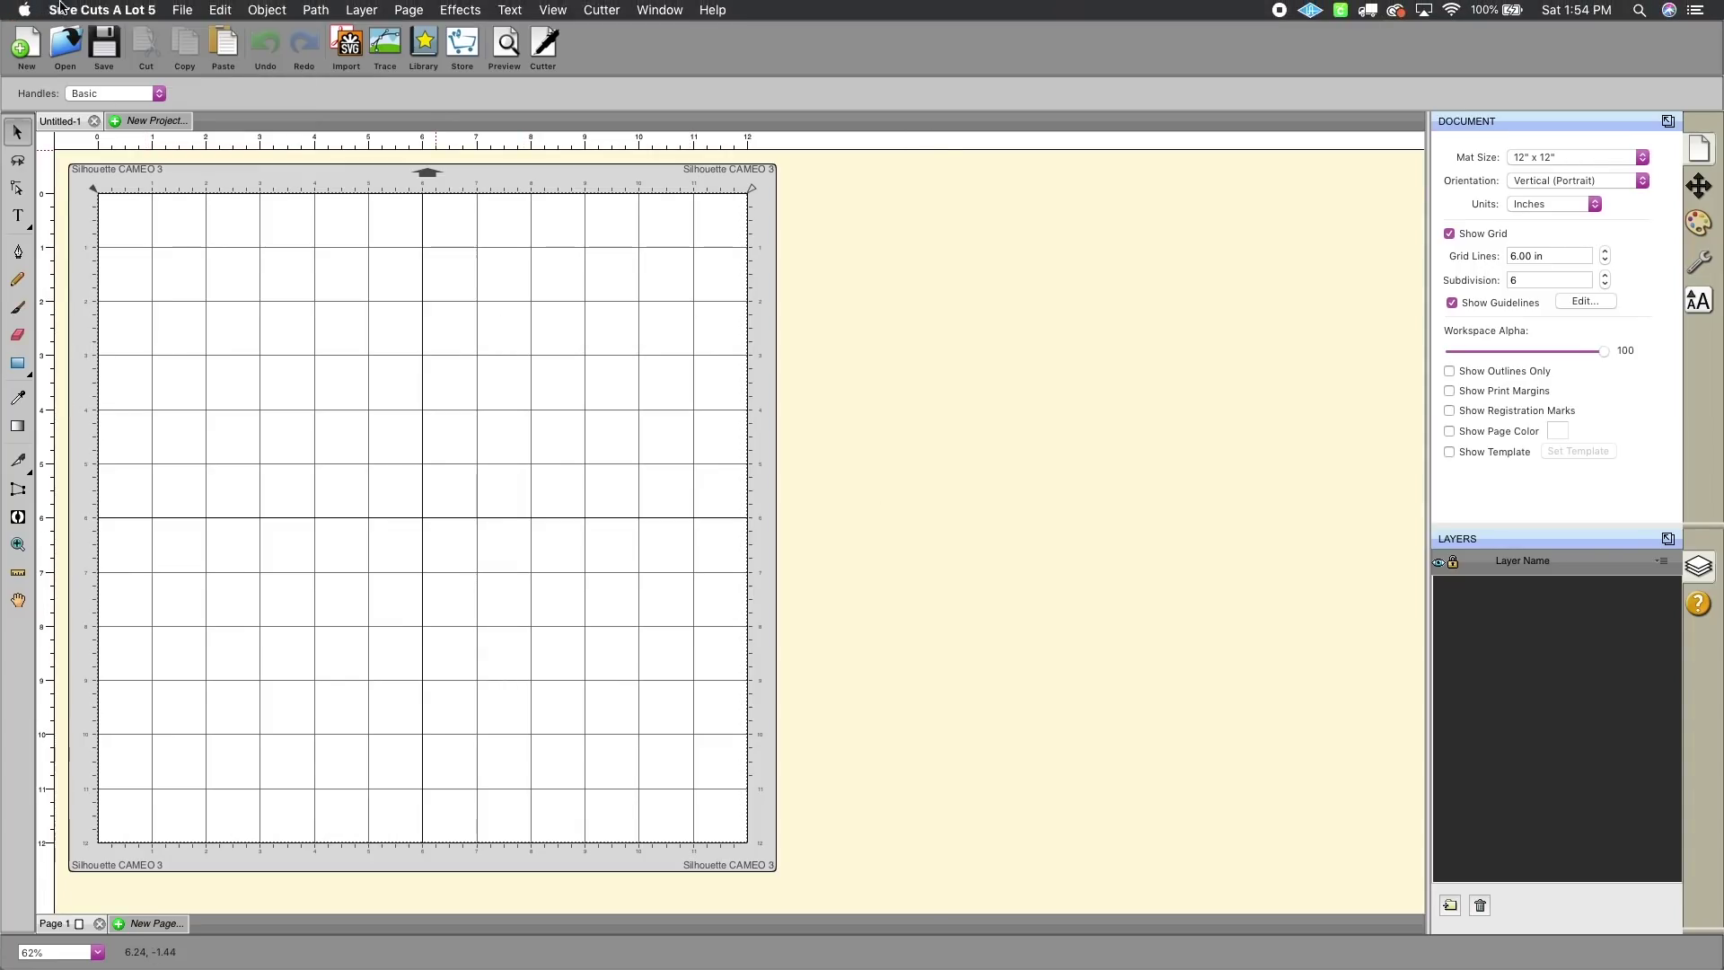
pyautogui.click(102, 10)
pyautogui.click(91, 178)
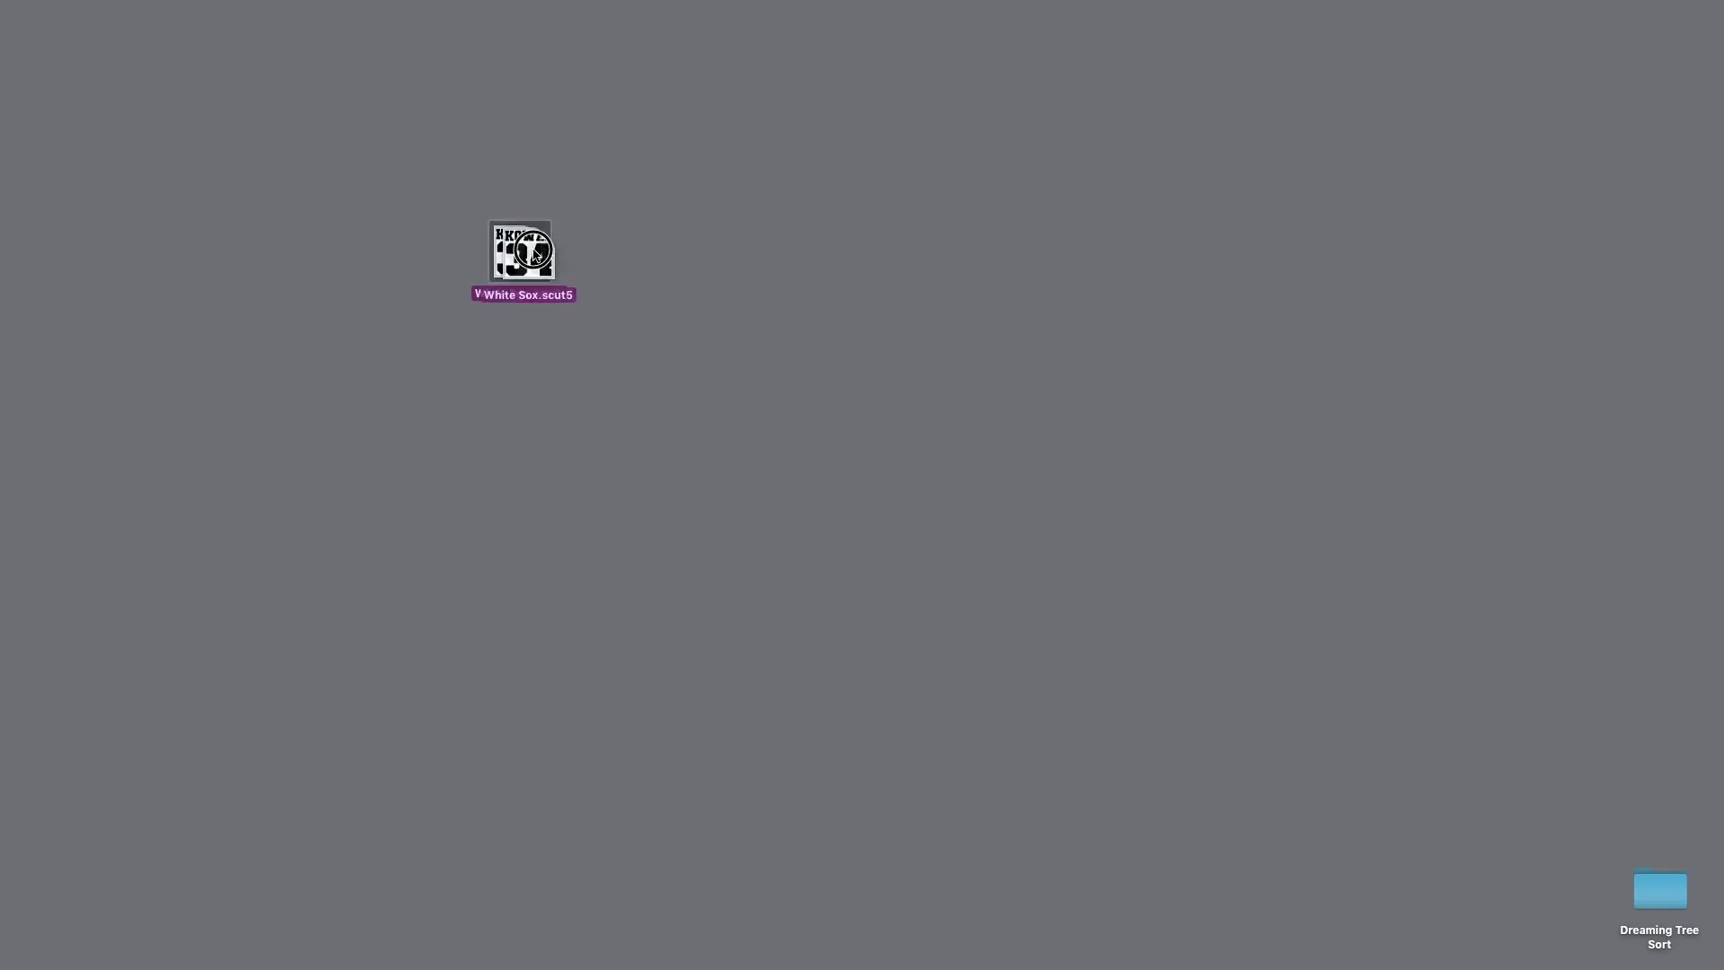
# - Reposition the White Sox.scut5 file on the desktop and open it with Sure Cuts A Lot 5
pyautogui.moveTo(518, 257); pyautogui.dragTo(585, 269)
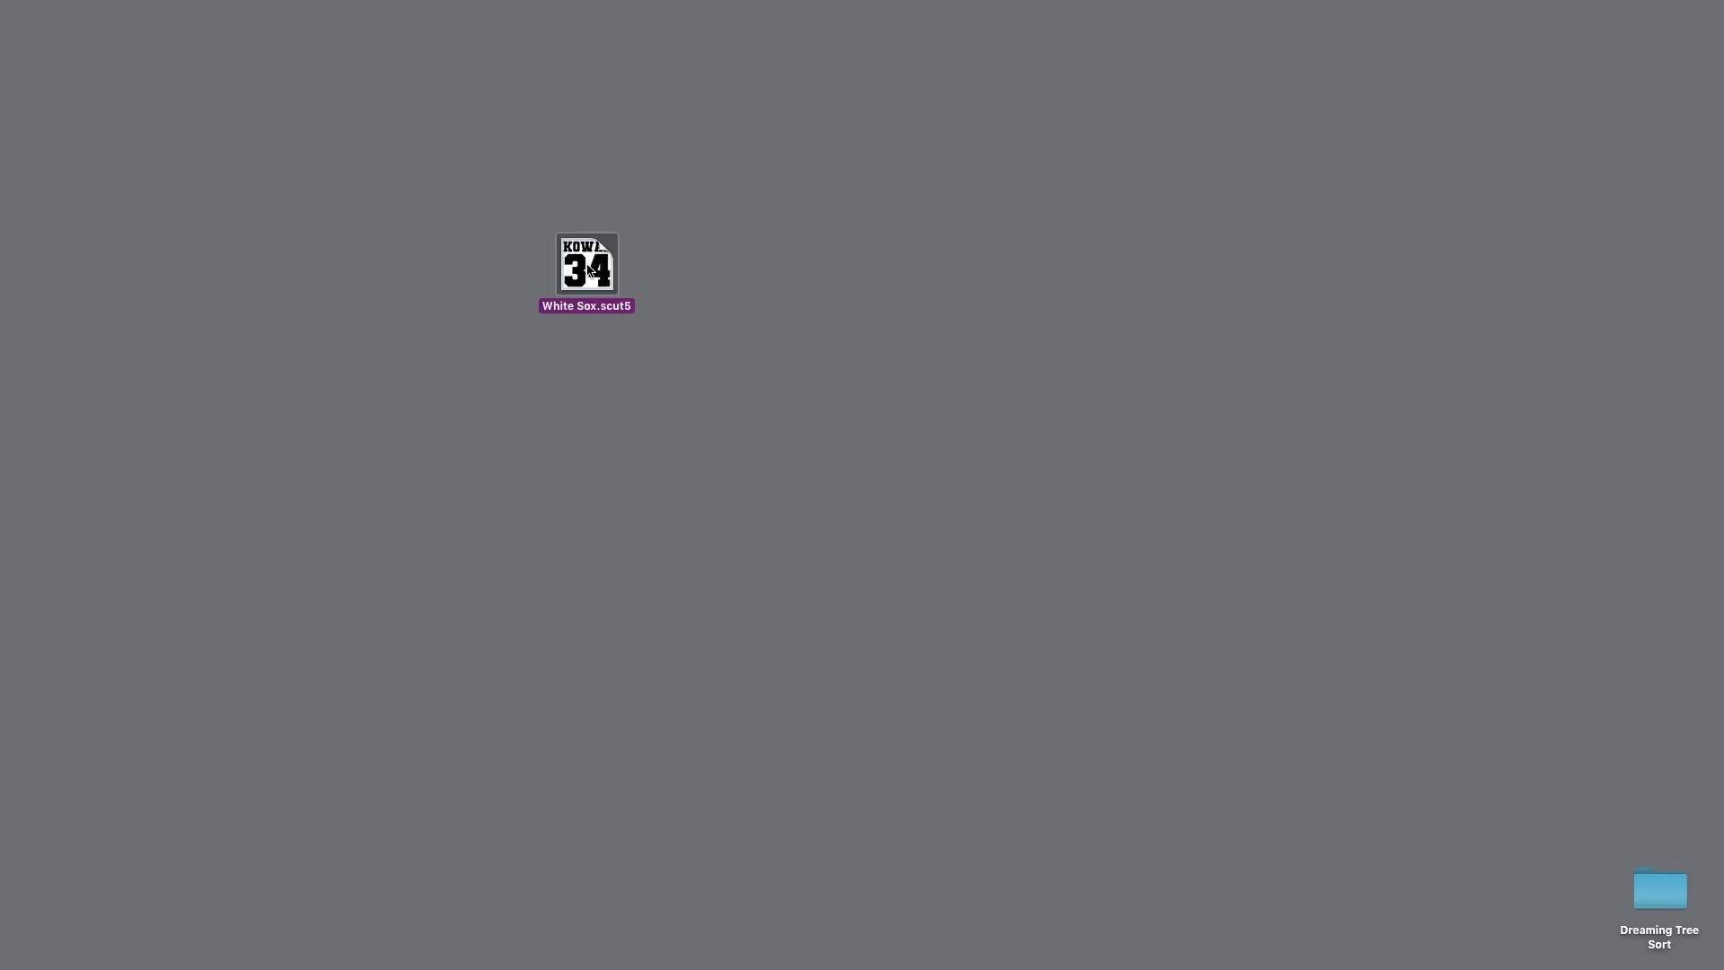
pyautogui.rightClick(588, 267)
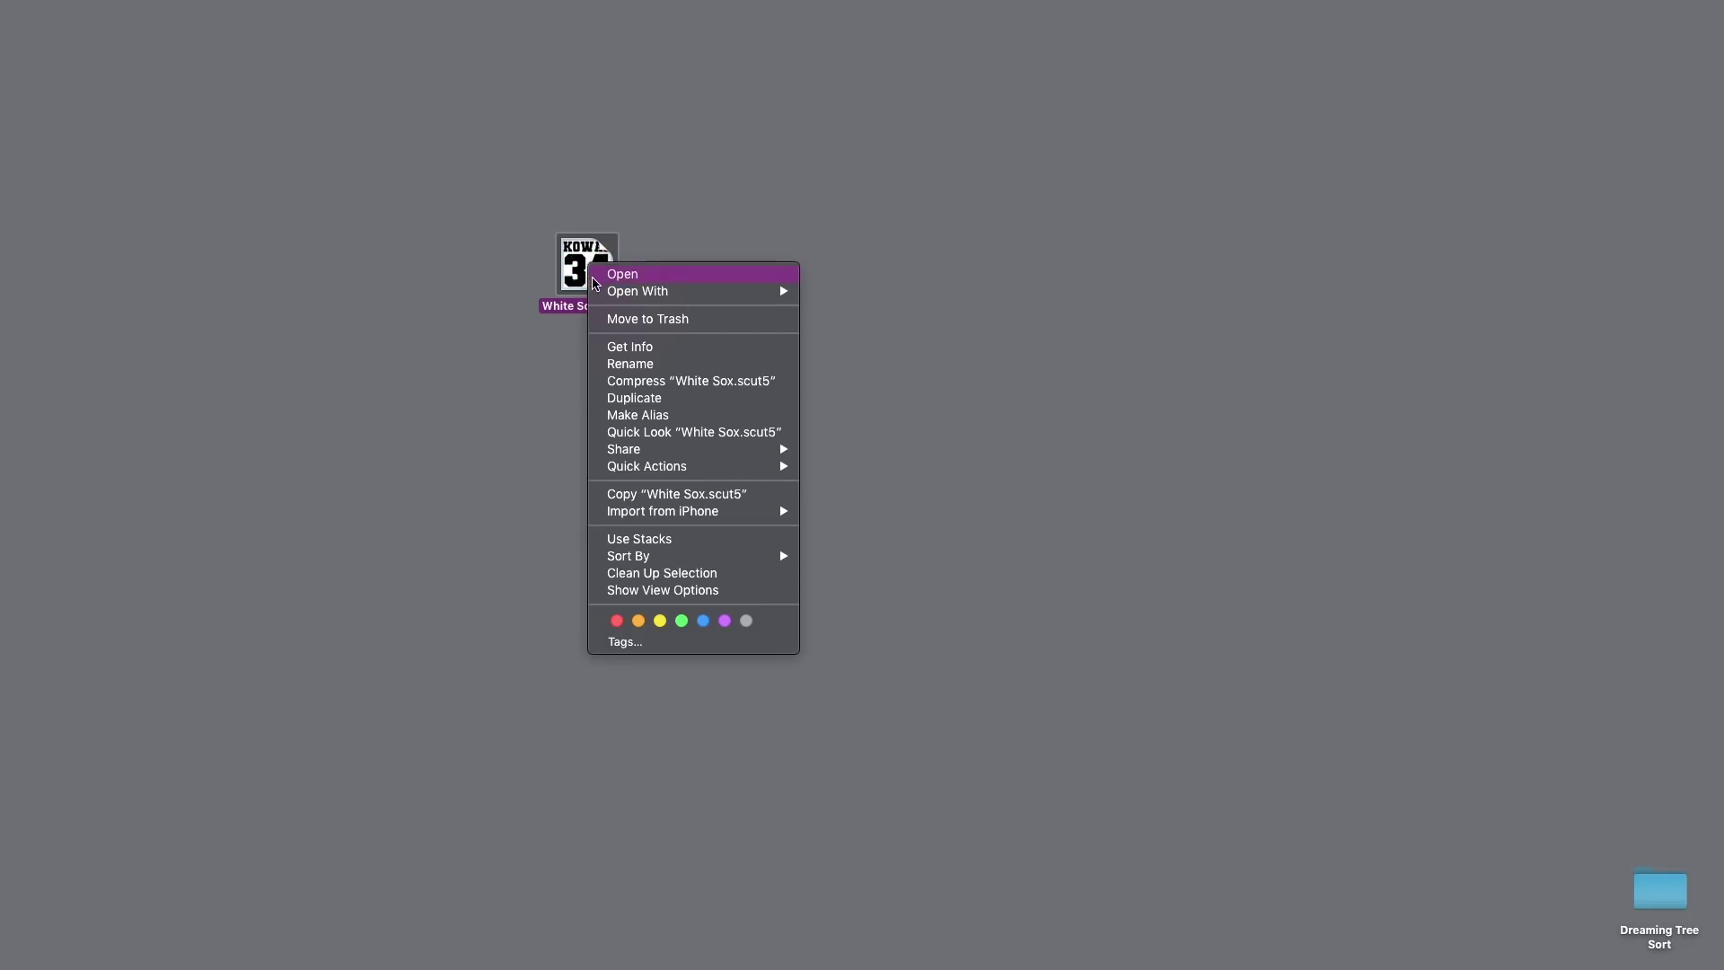
pyautogui.moveTo(619, 292)
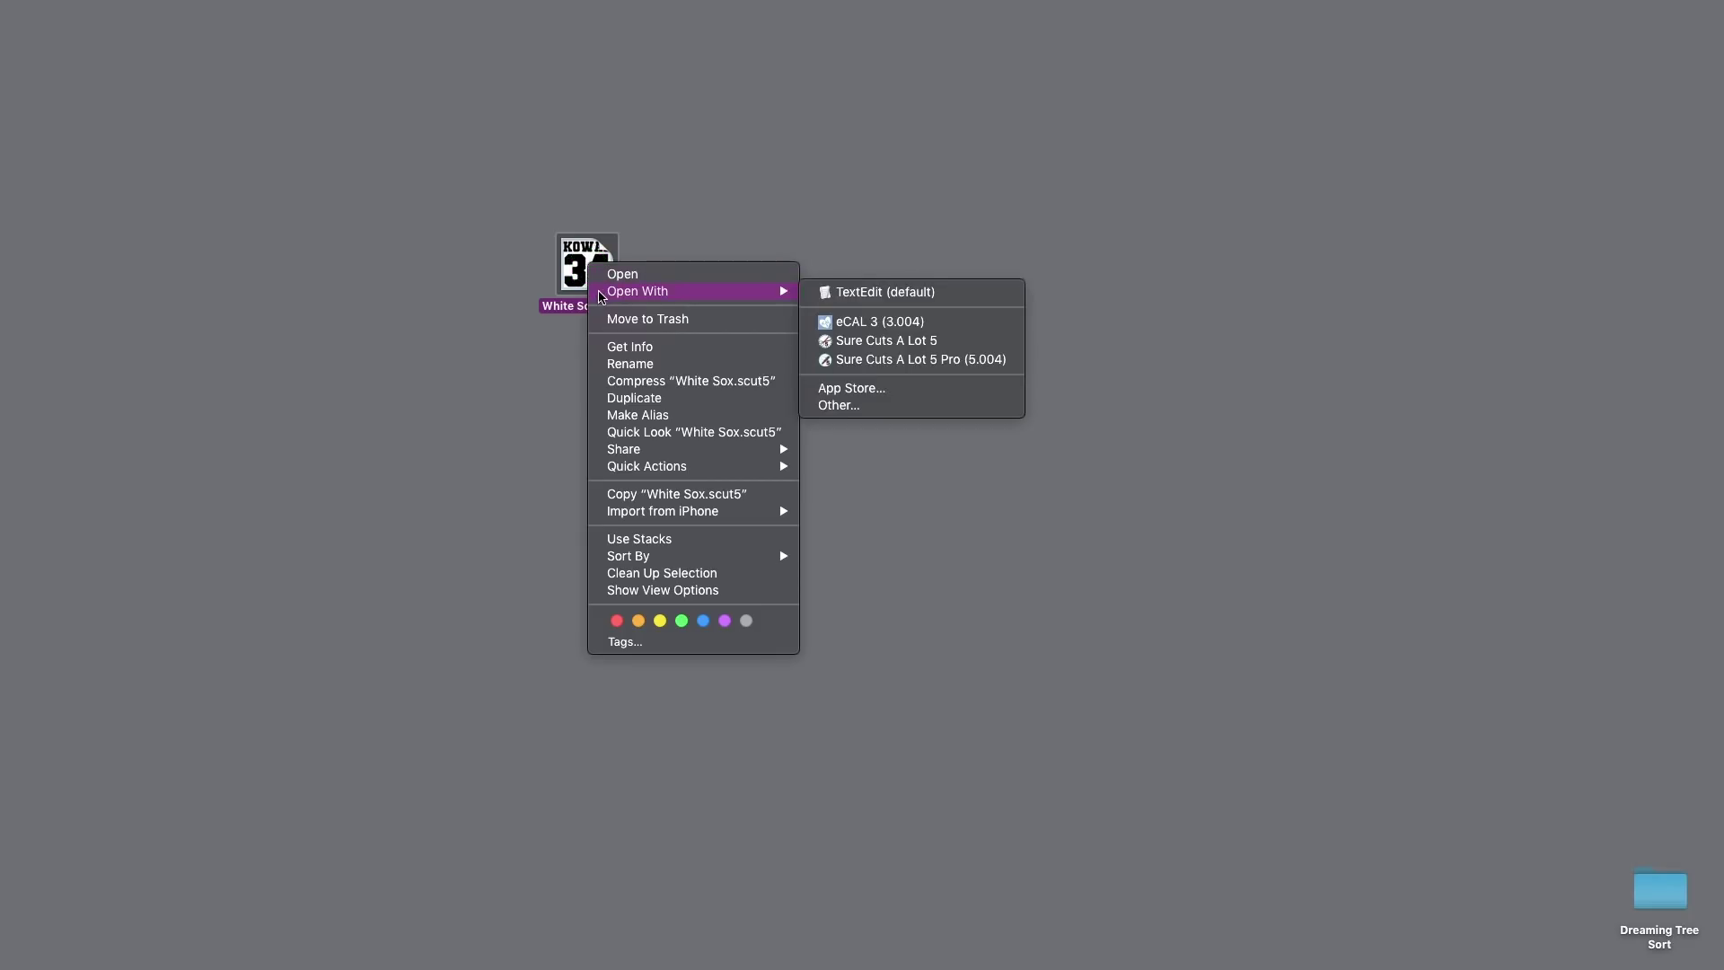
pyautogui.click(876, 341)
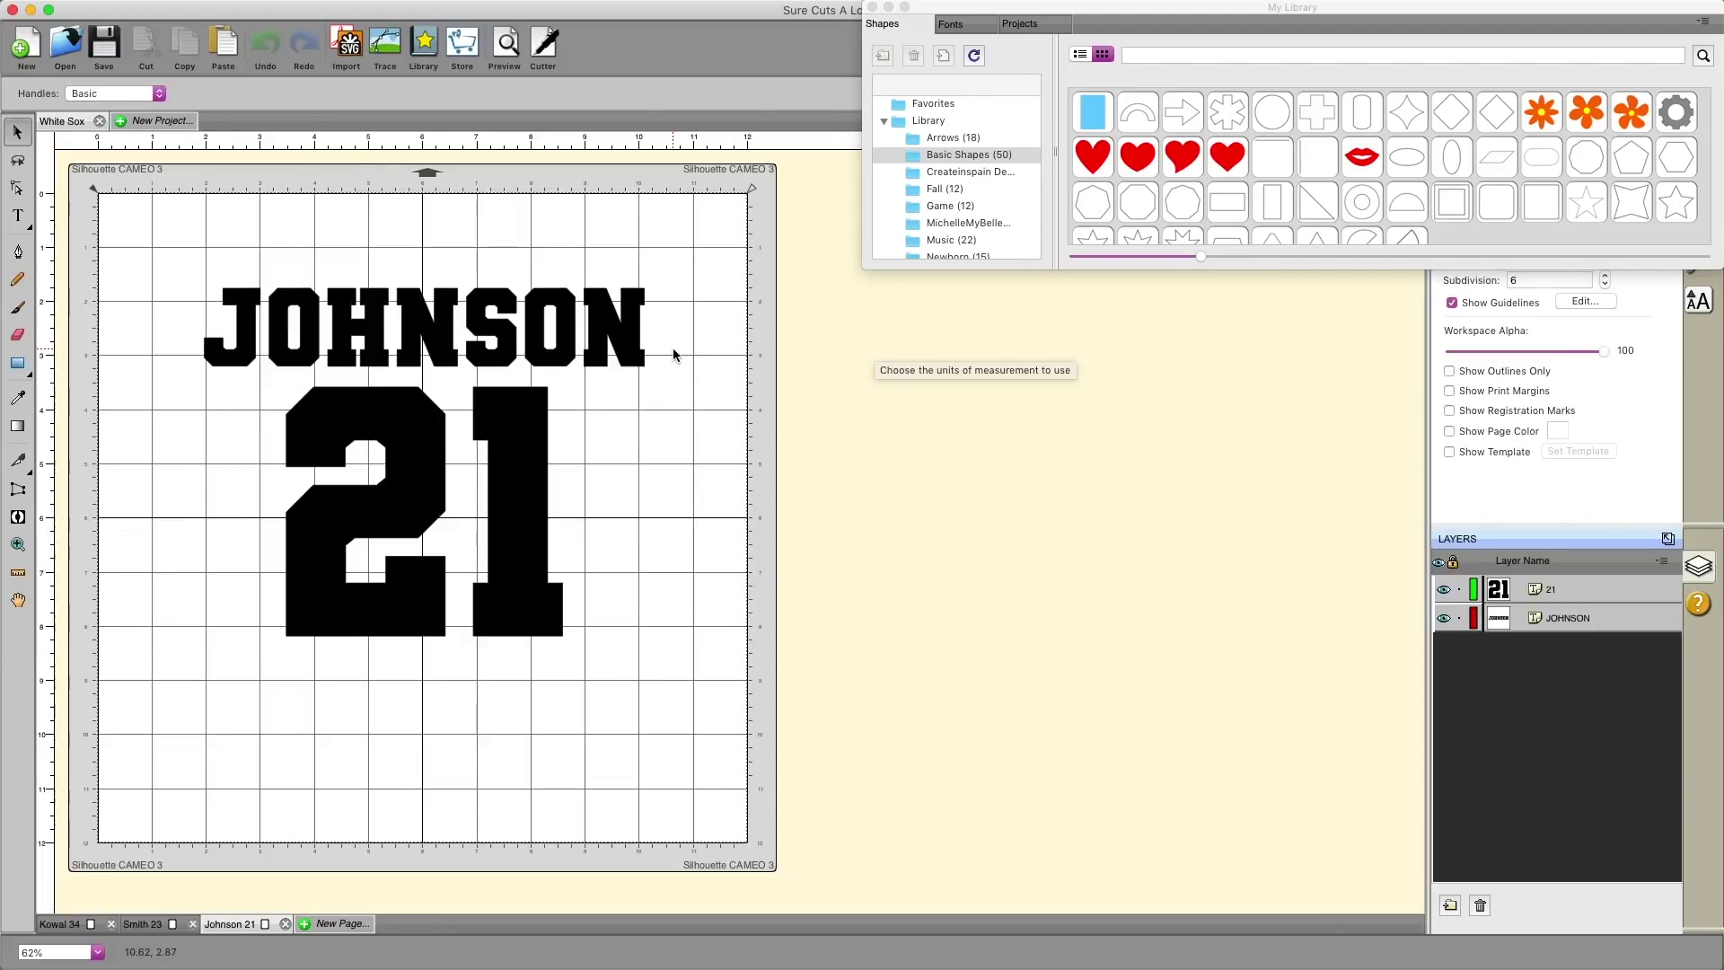
# - Check all three players' pages in the reopened White Sox project
pyautogui.click(142, 924)
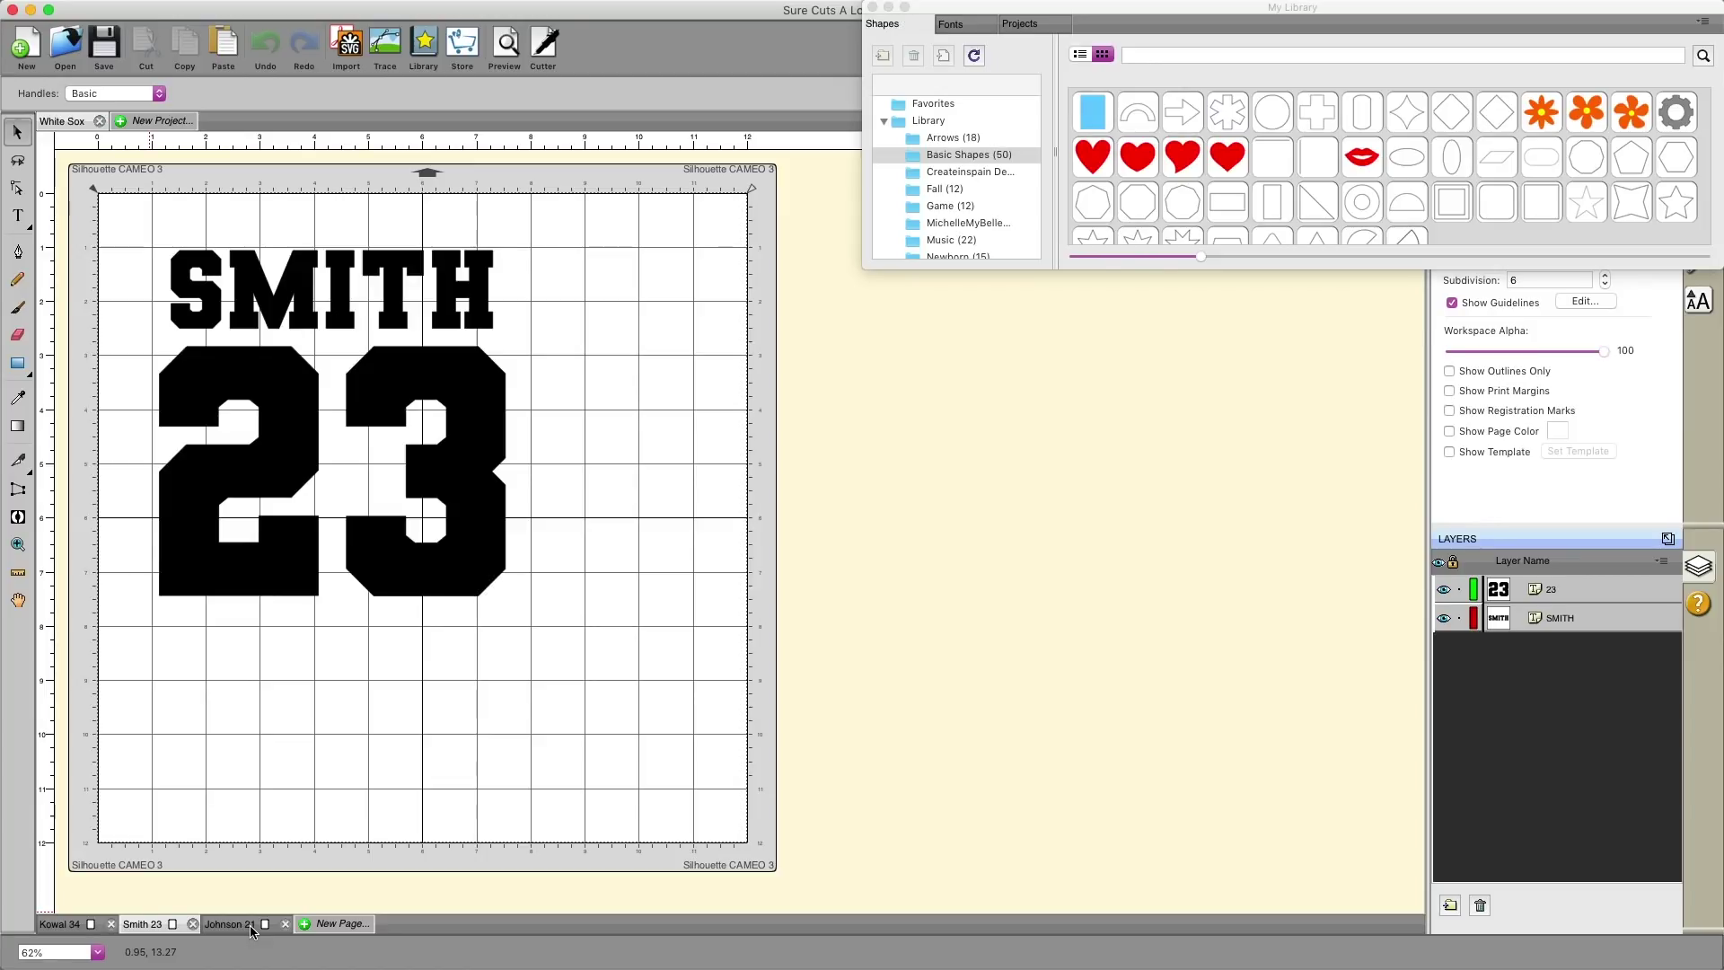
pyautogui.click(251, 929)
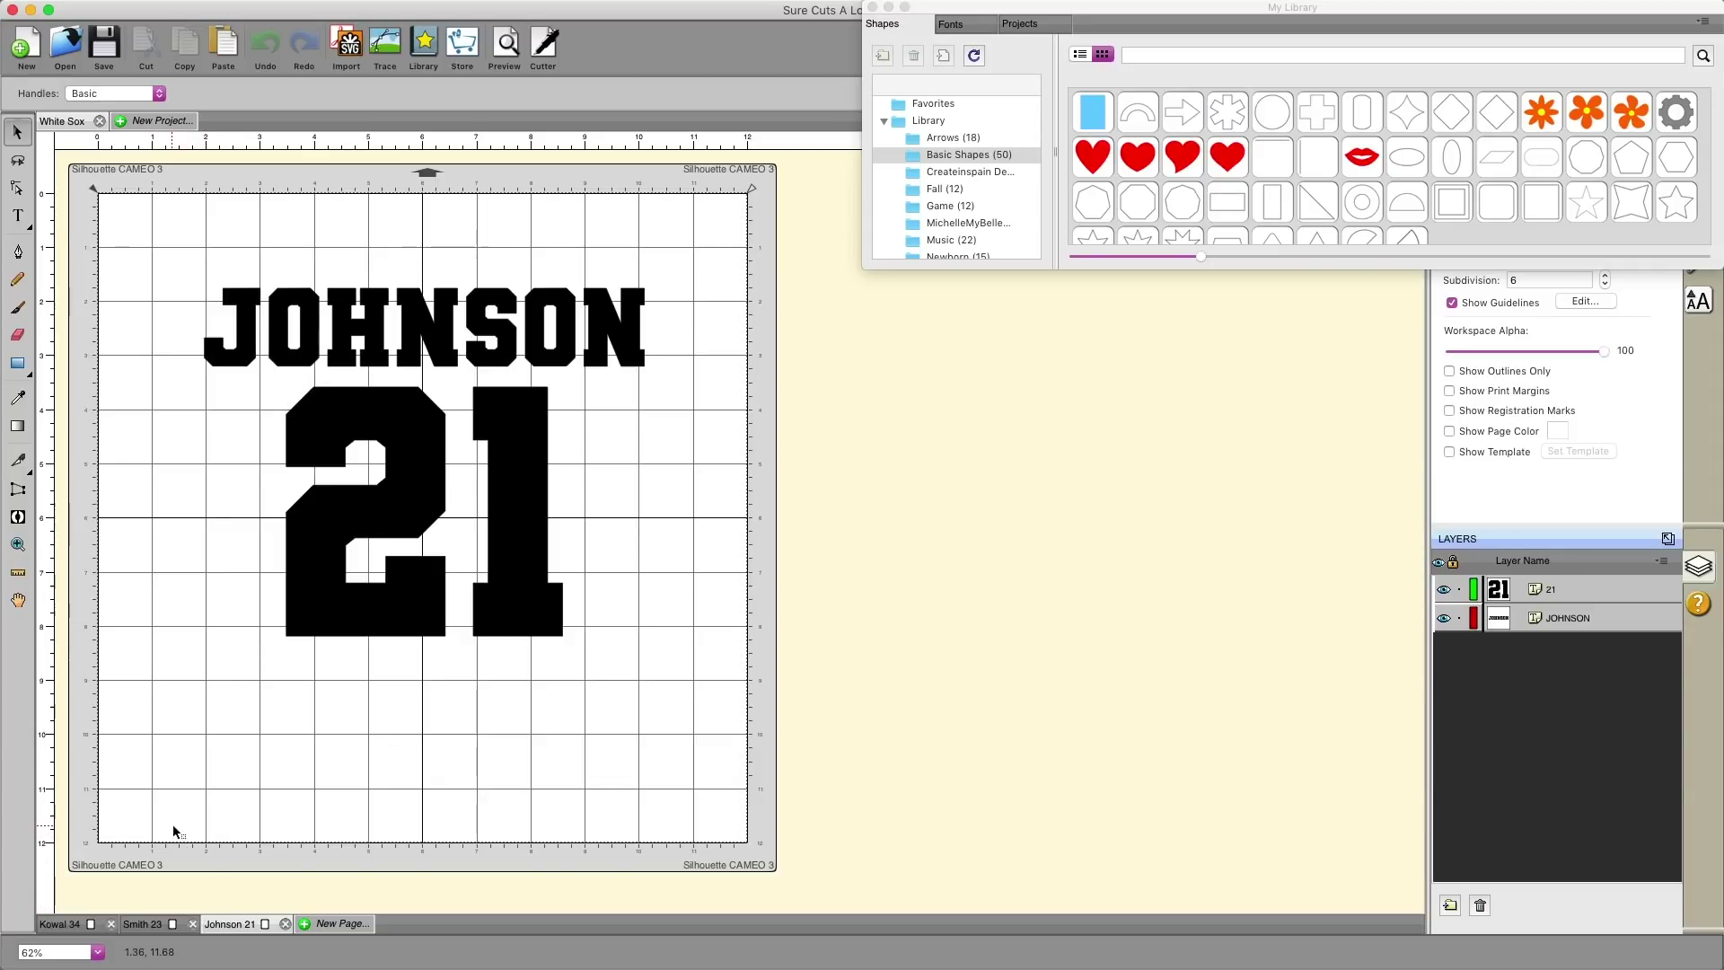
pyautogui.click(60, 925)
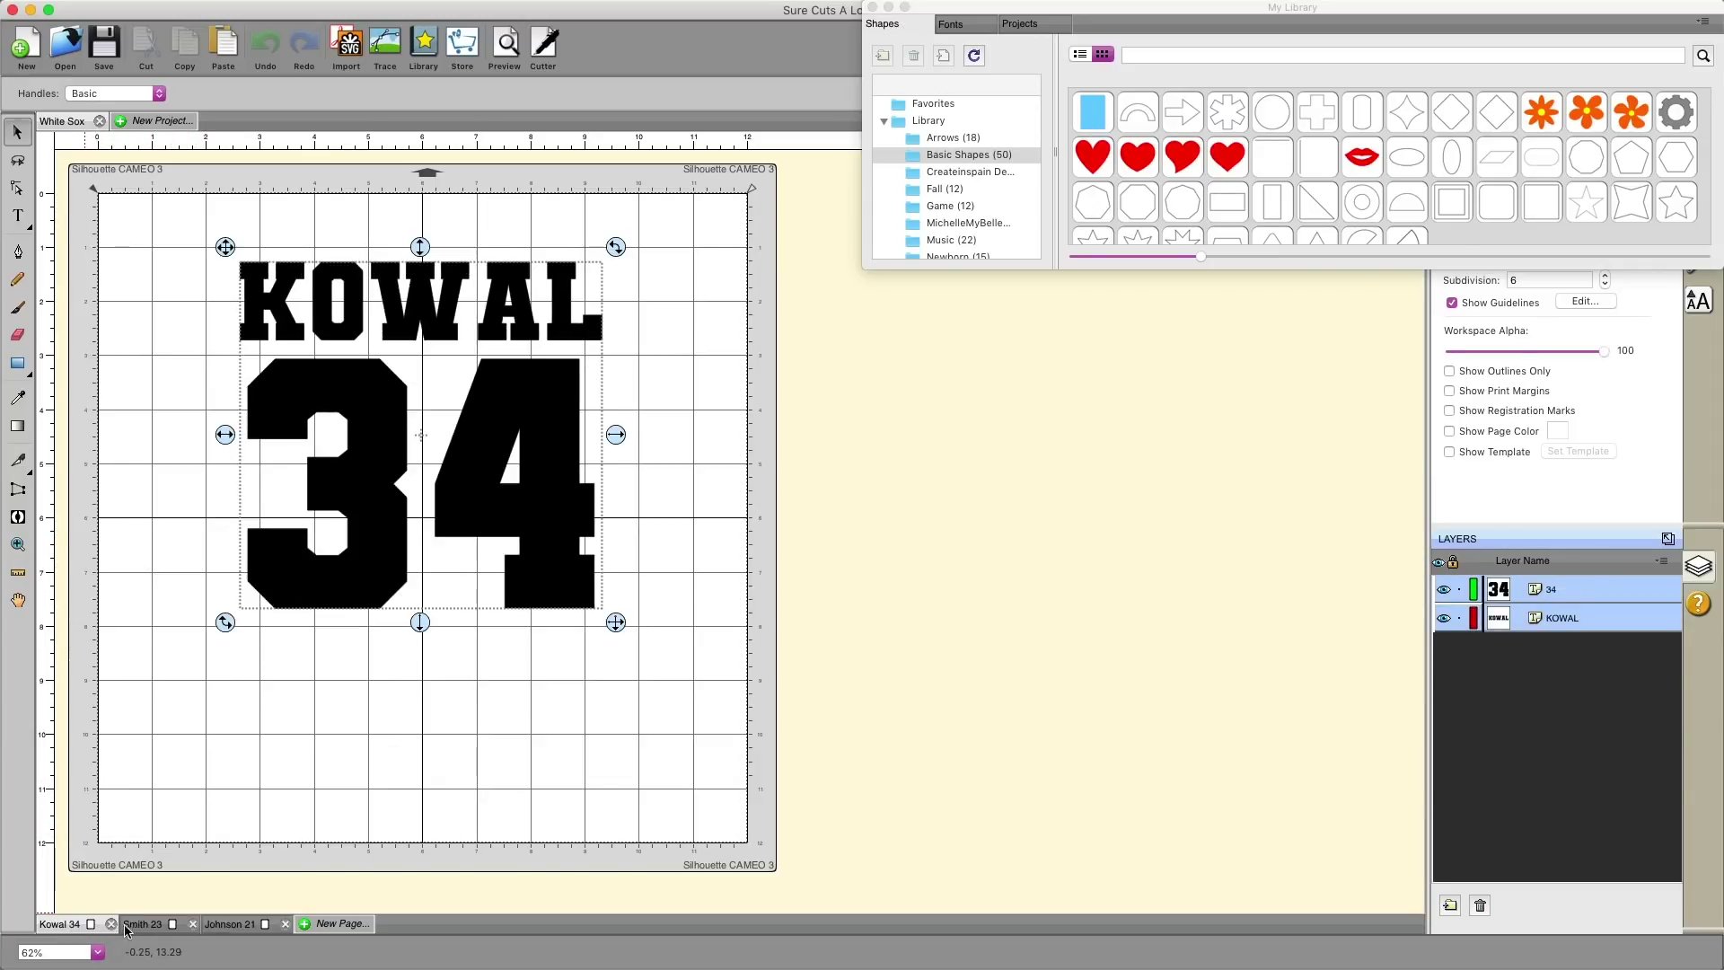
pyautogui.click(141, 924)
pyautogui.click(229, 925)
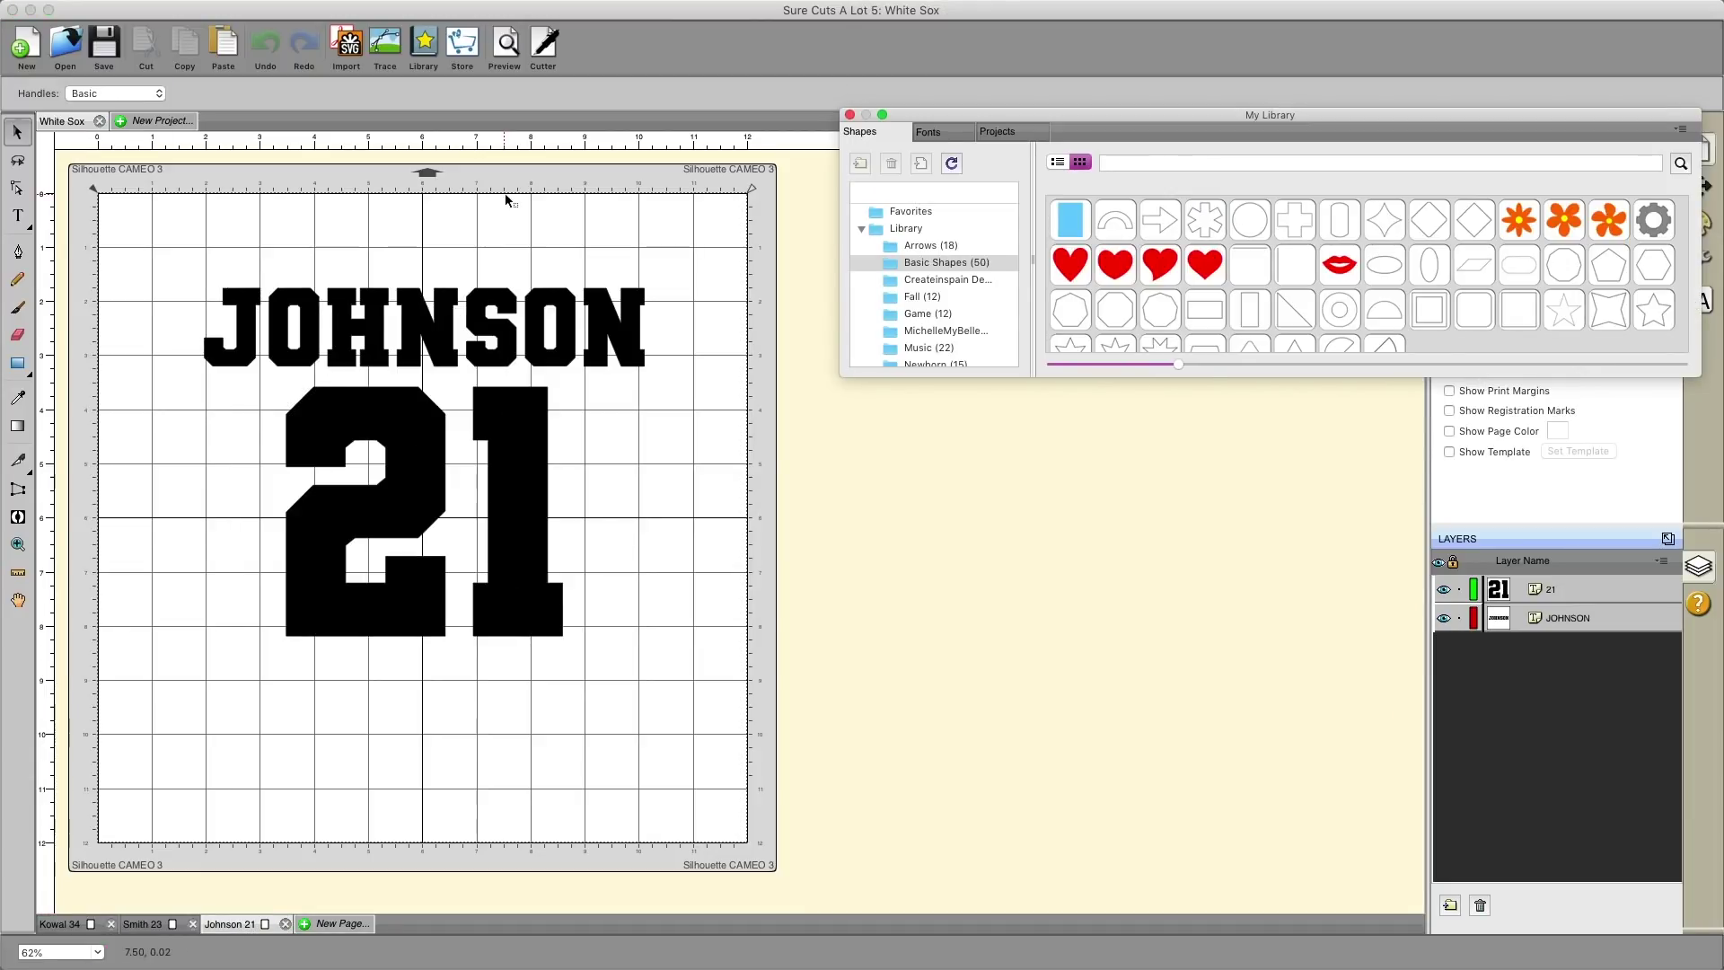
pyautogui.click(450, 256)
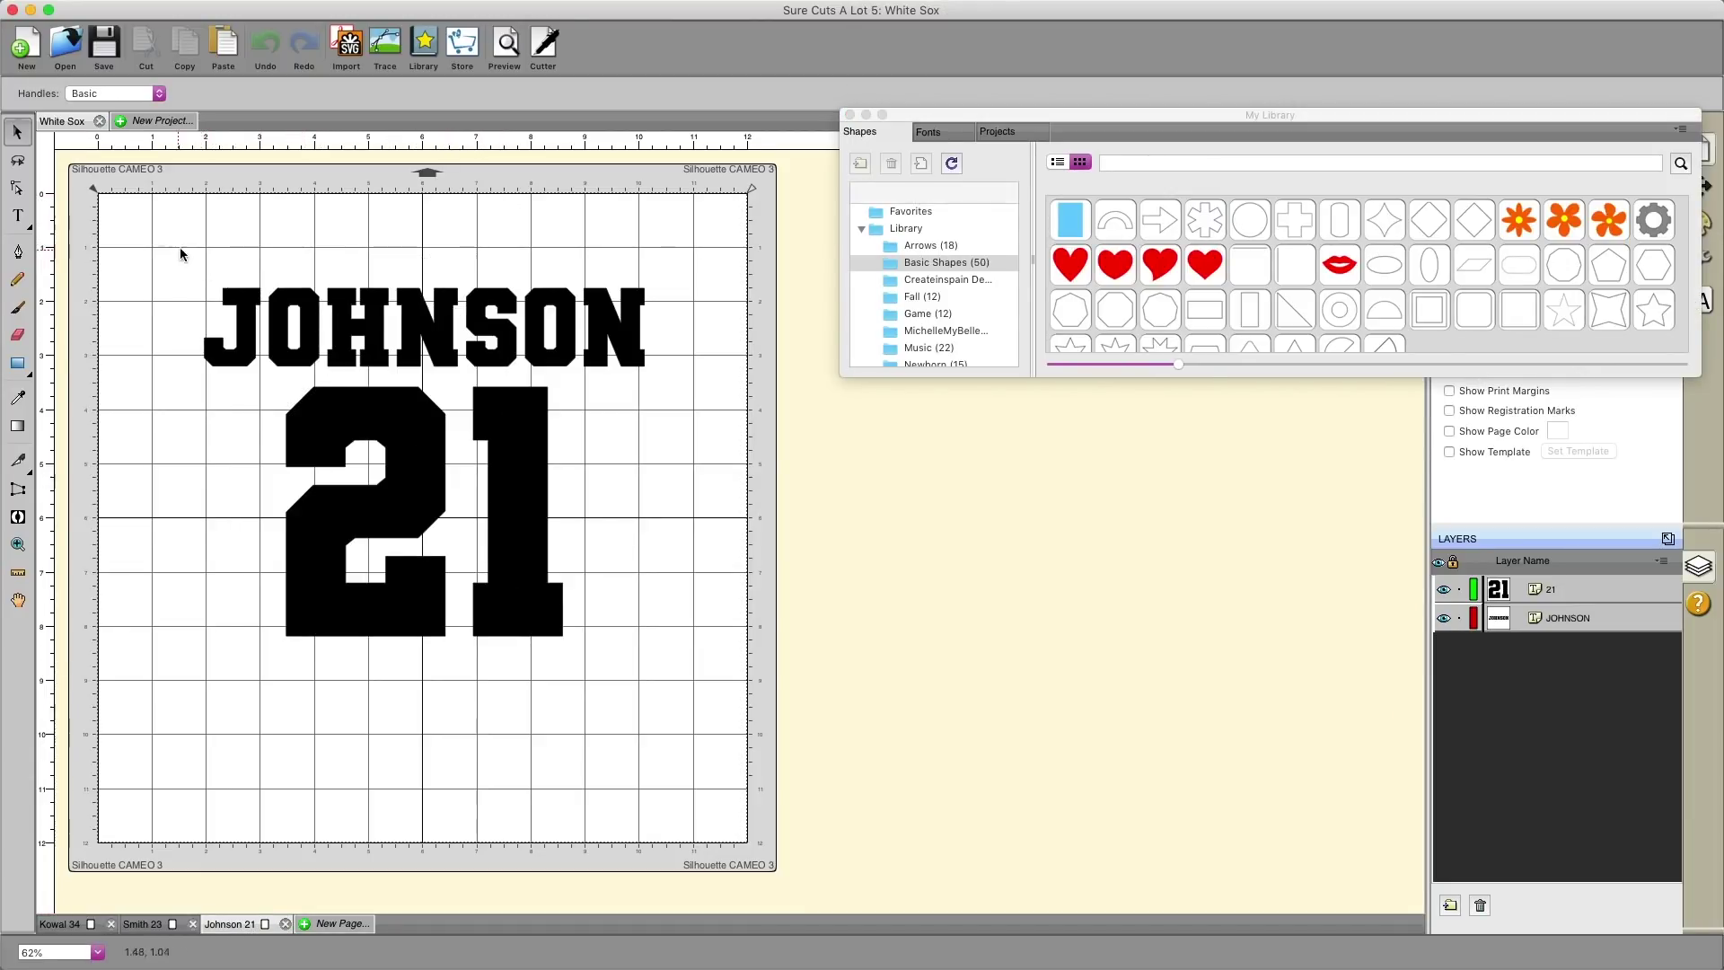
# - Close the White Sox project and start a new blank 12" x 12" project with the default name
pyautogui.click(99, 120)
pyautogui.click(718, 339)
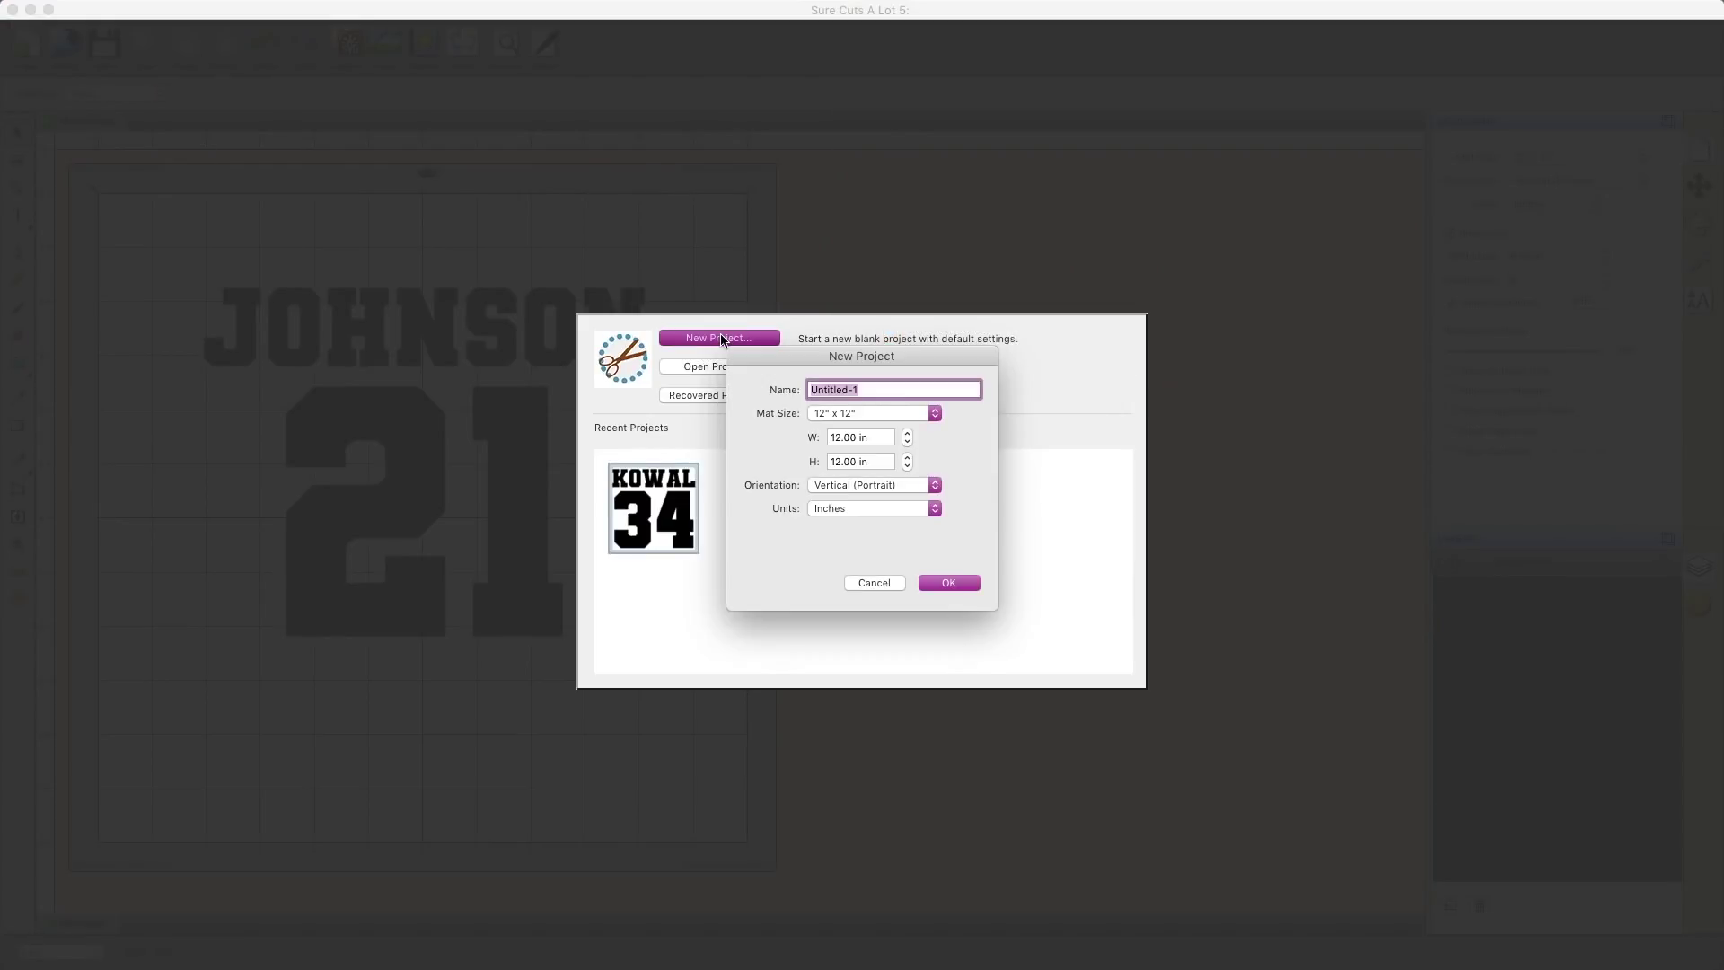
pyautogui.click(942, 581)
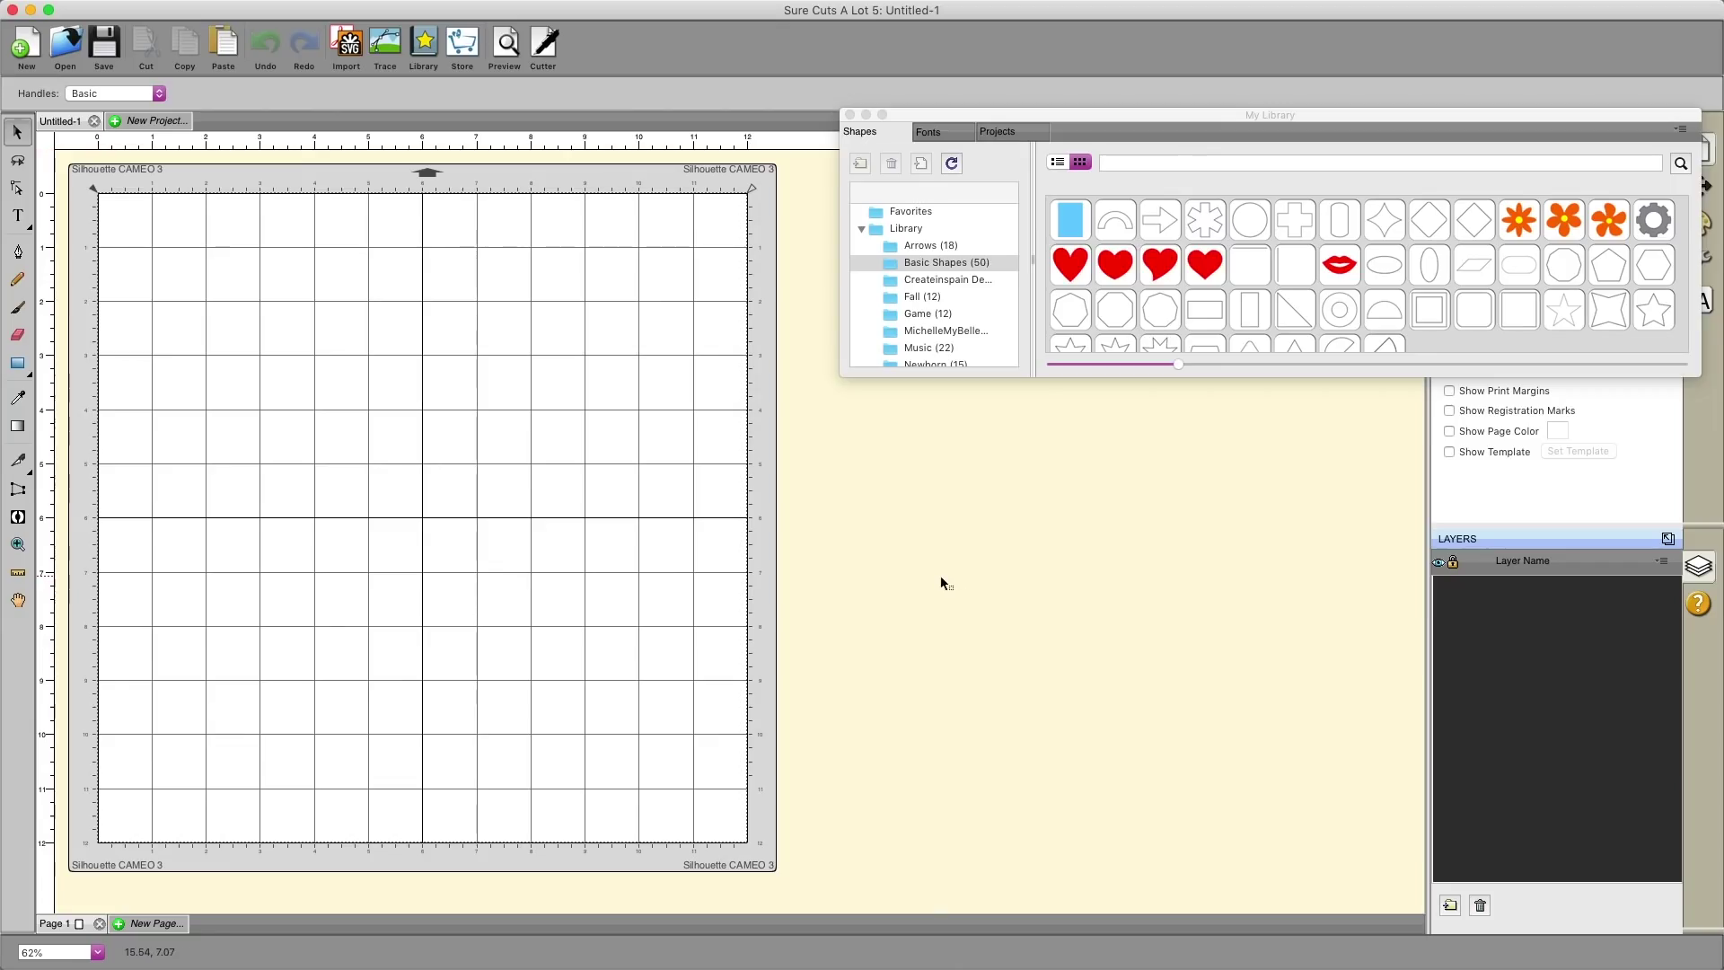
# - Open White Sox.scut5 from the Desktop folder with the format filter on All Sure Cuts A Lot Projects (*.scut)
pyautogui.click(66, 51)
pyautogui.press('Escape')
pyautogui.click(67, 51)
pyautogui.moveTo(689, 171); pyautogui.dragTo(255, 179)
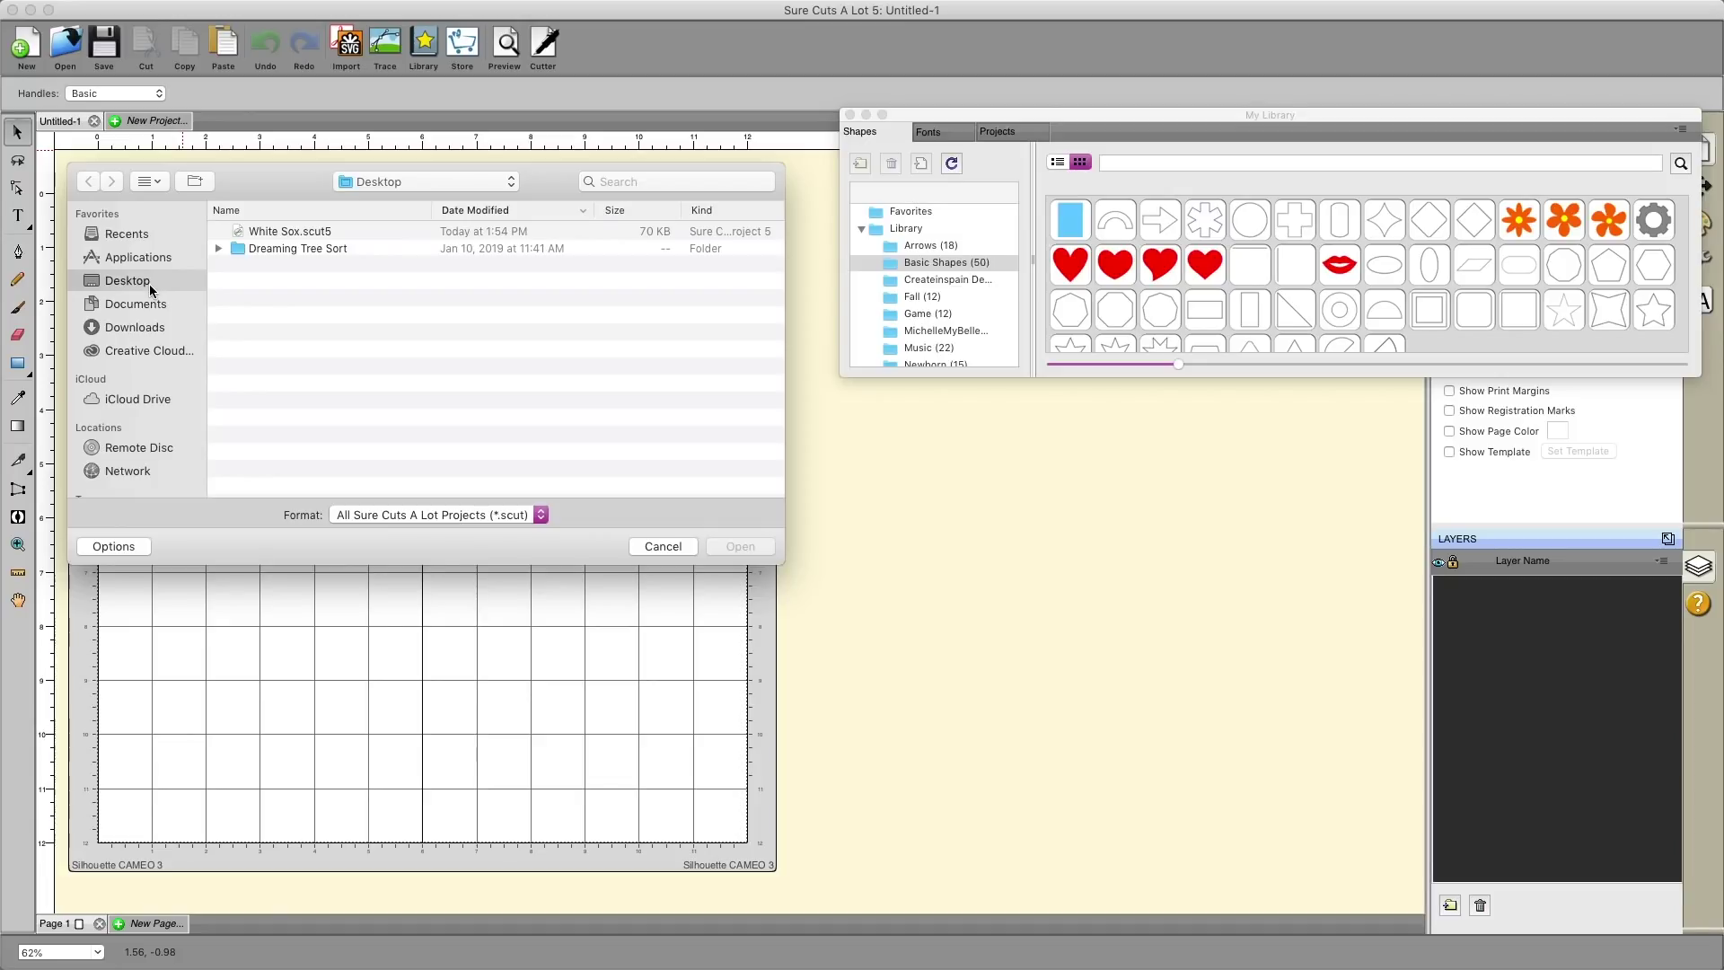
pyautogui.click(429, 515)
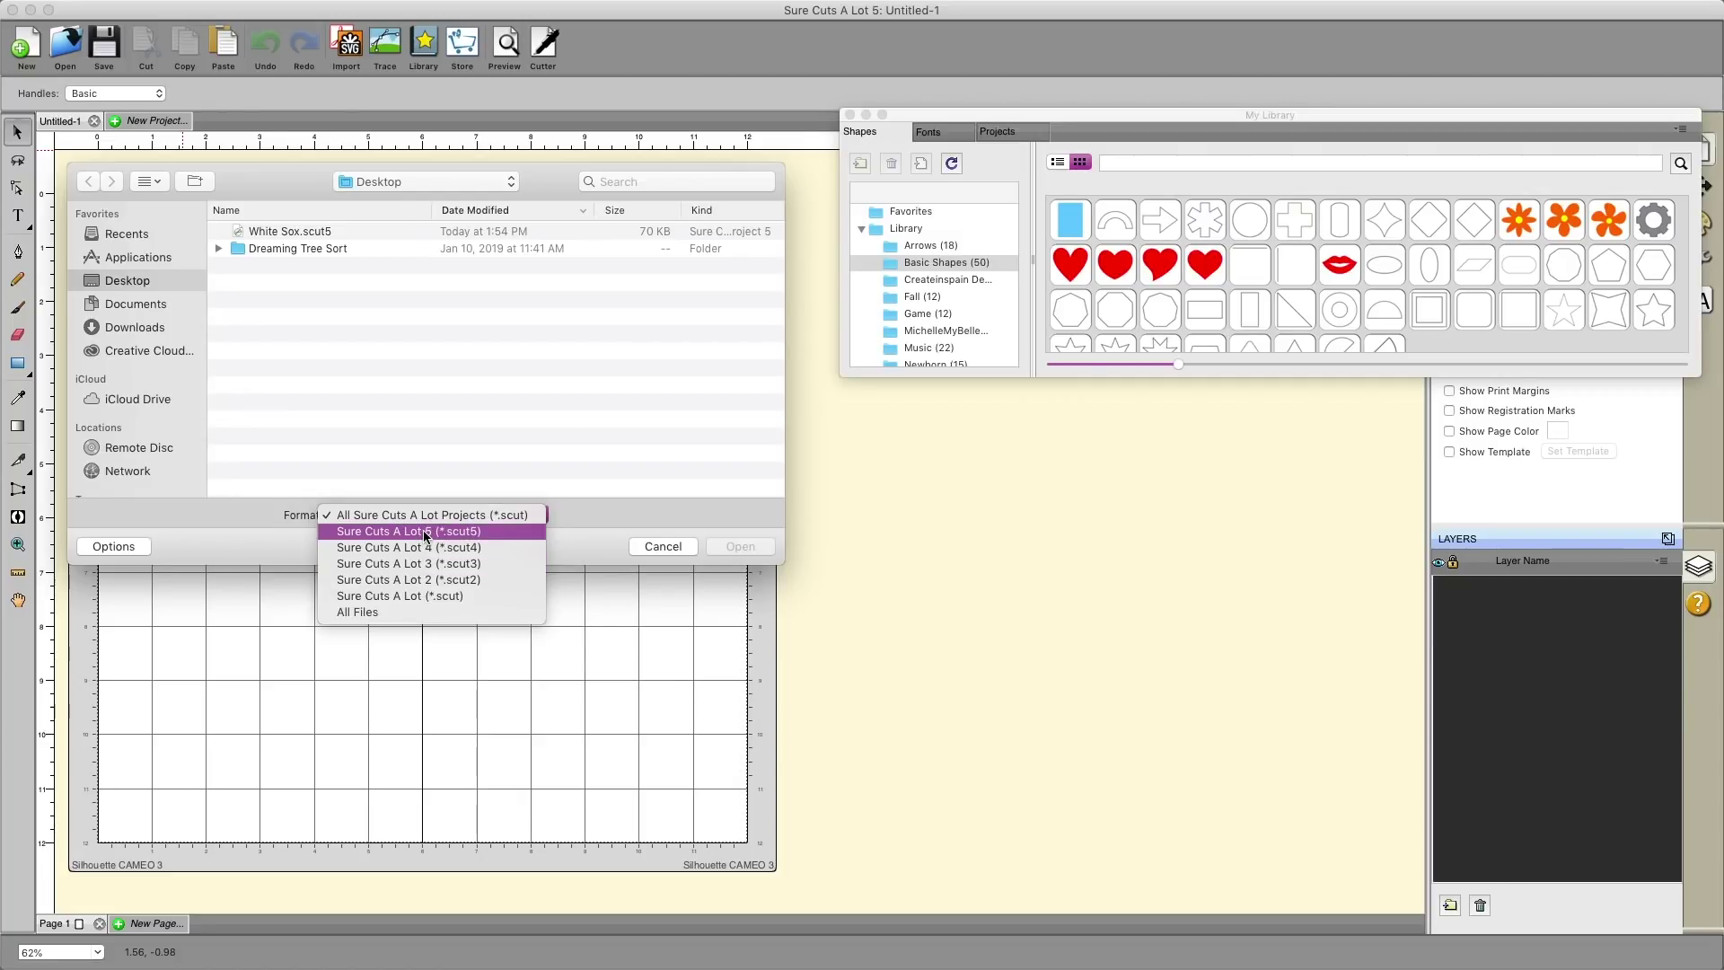
pyautogui.click(354, 514)
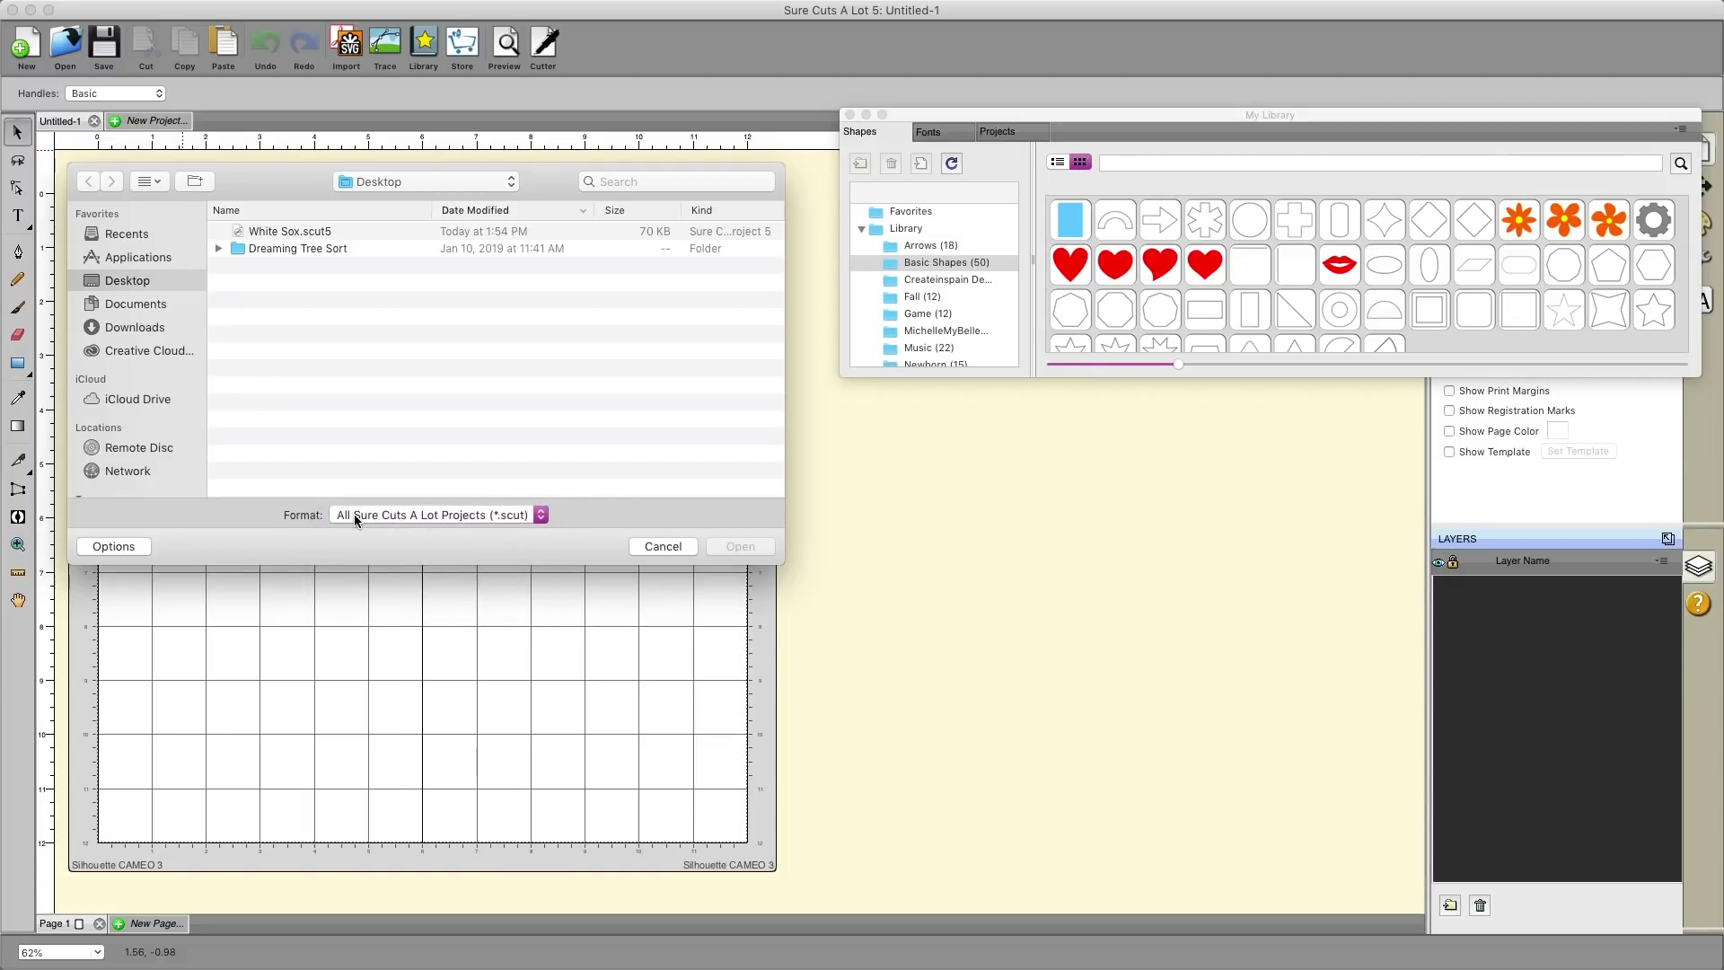
pyautogui.click(292, 235)
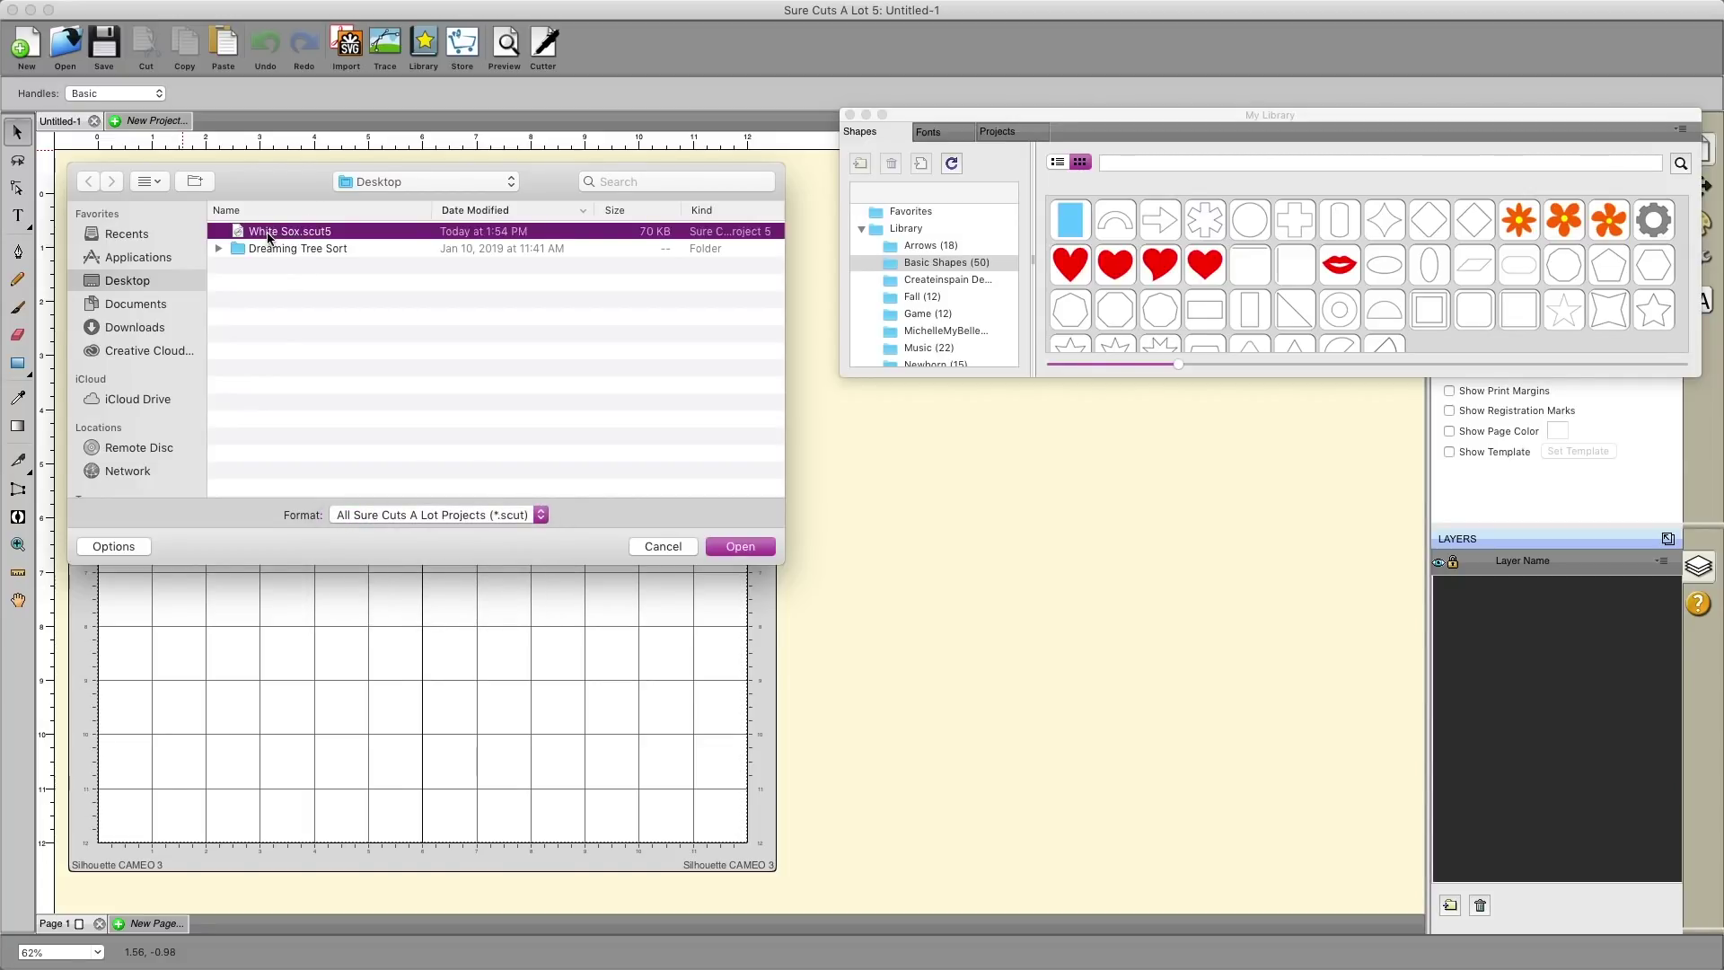
pyautogui.click(736, 547)
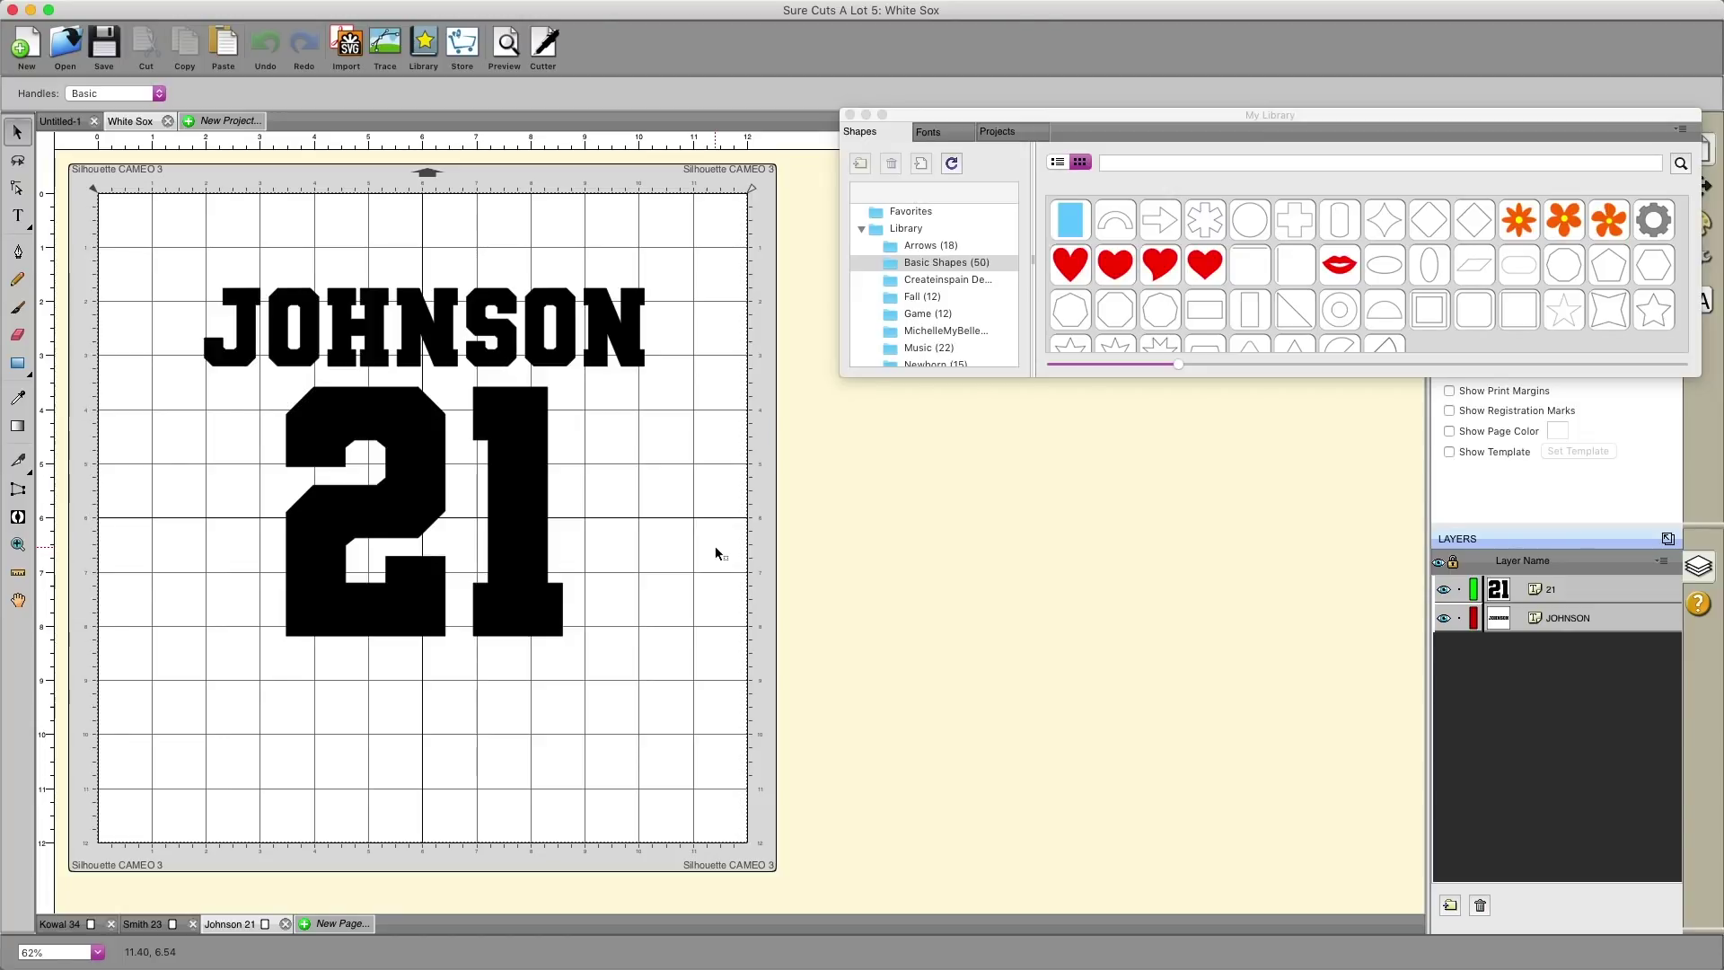
# - Save the reopened White Sox project under its existing name and leave nothing selected on the third player's page
pyautogui.click(111, 52)
pyautogui.click(424, 327)
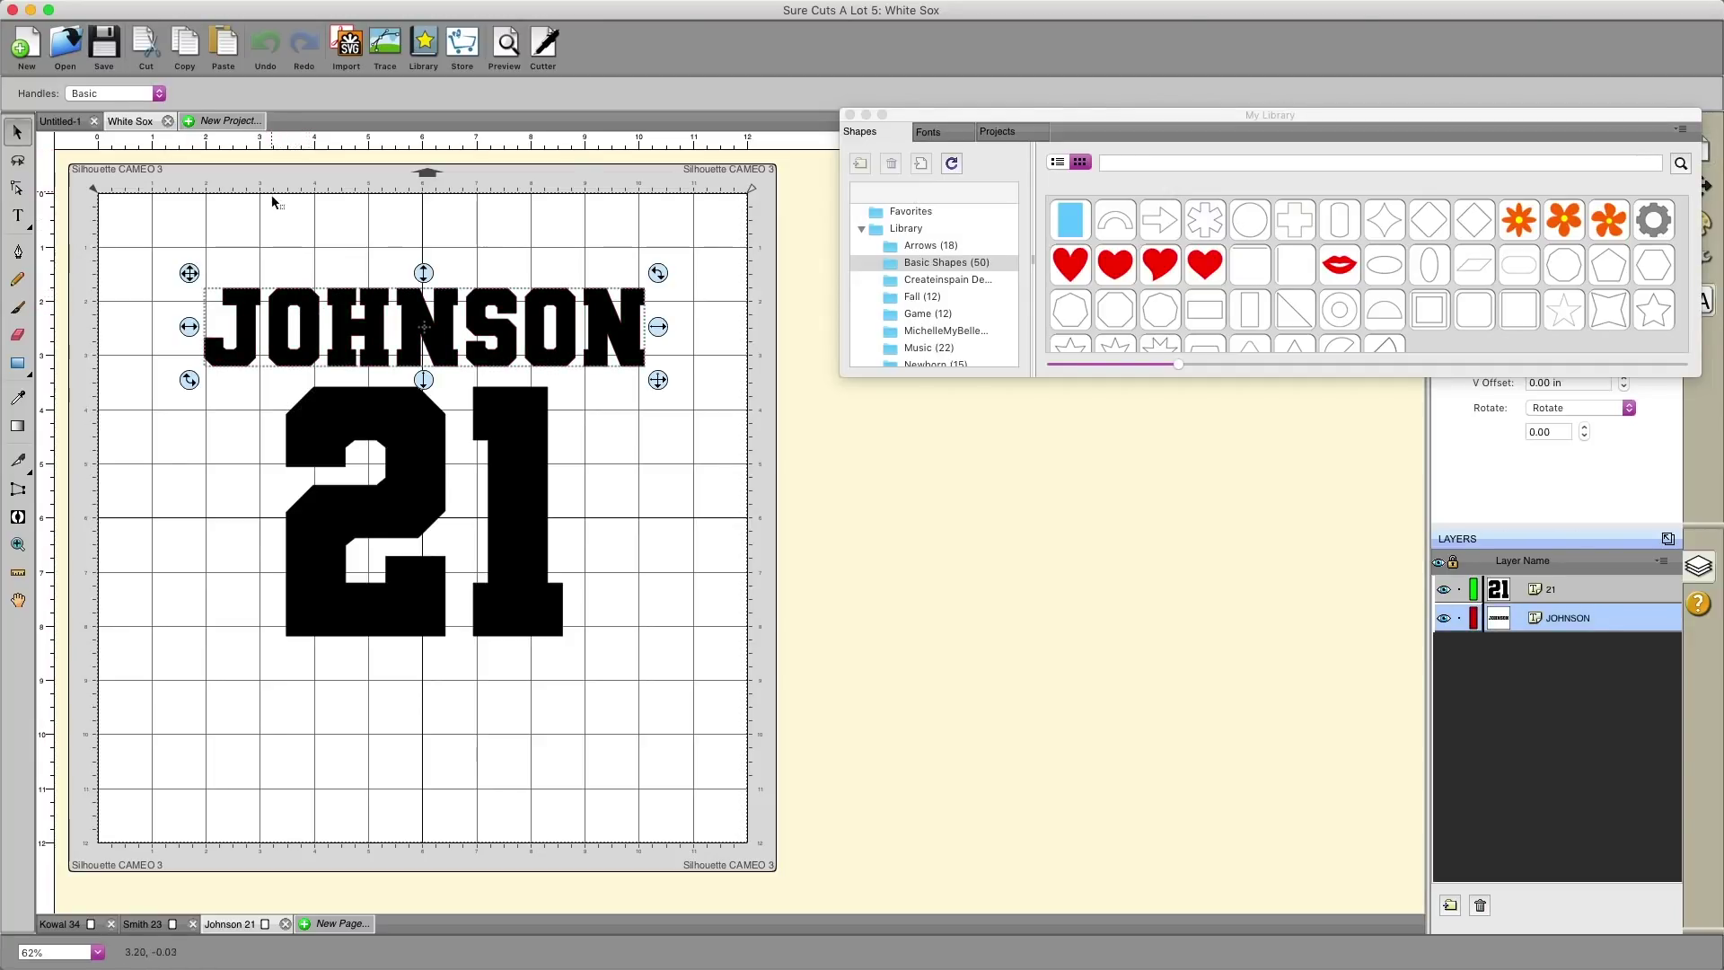
pyautogui.click(280, 223)
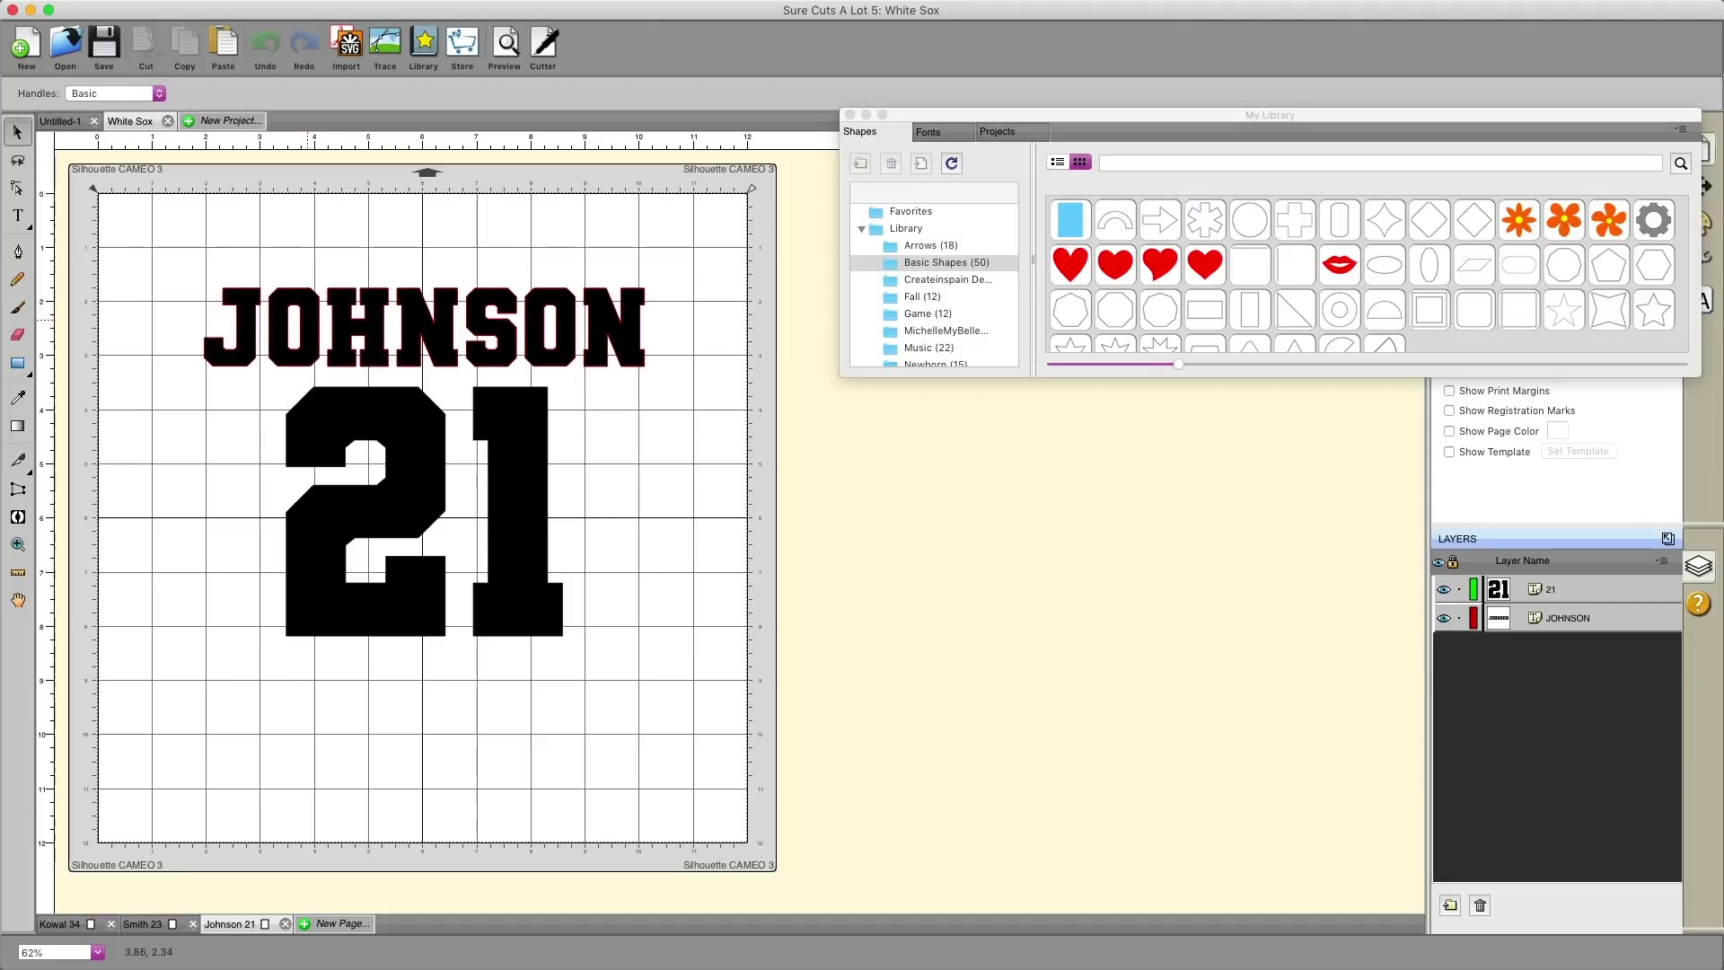
# - Create a new 12" x 12" portrait project named Test
pyautogui.click(205, 122)
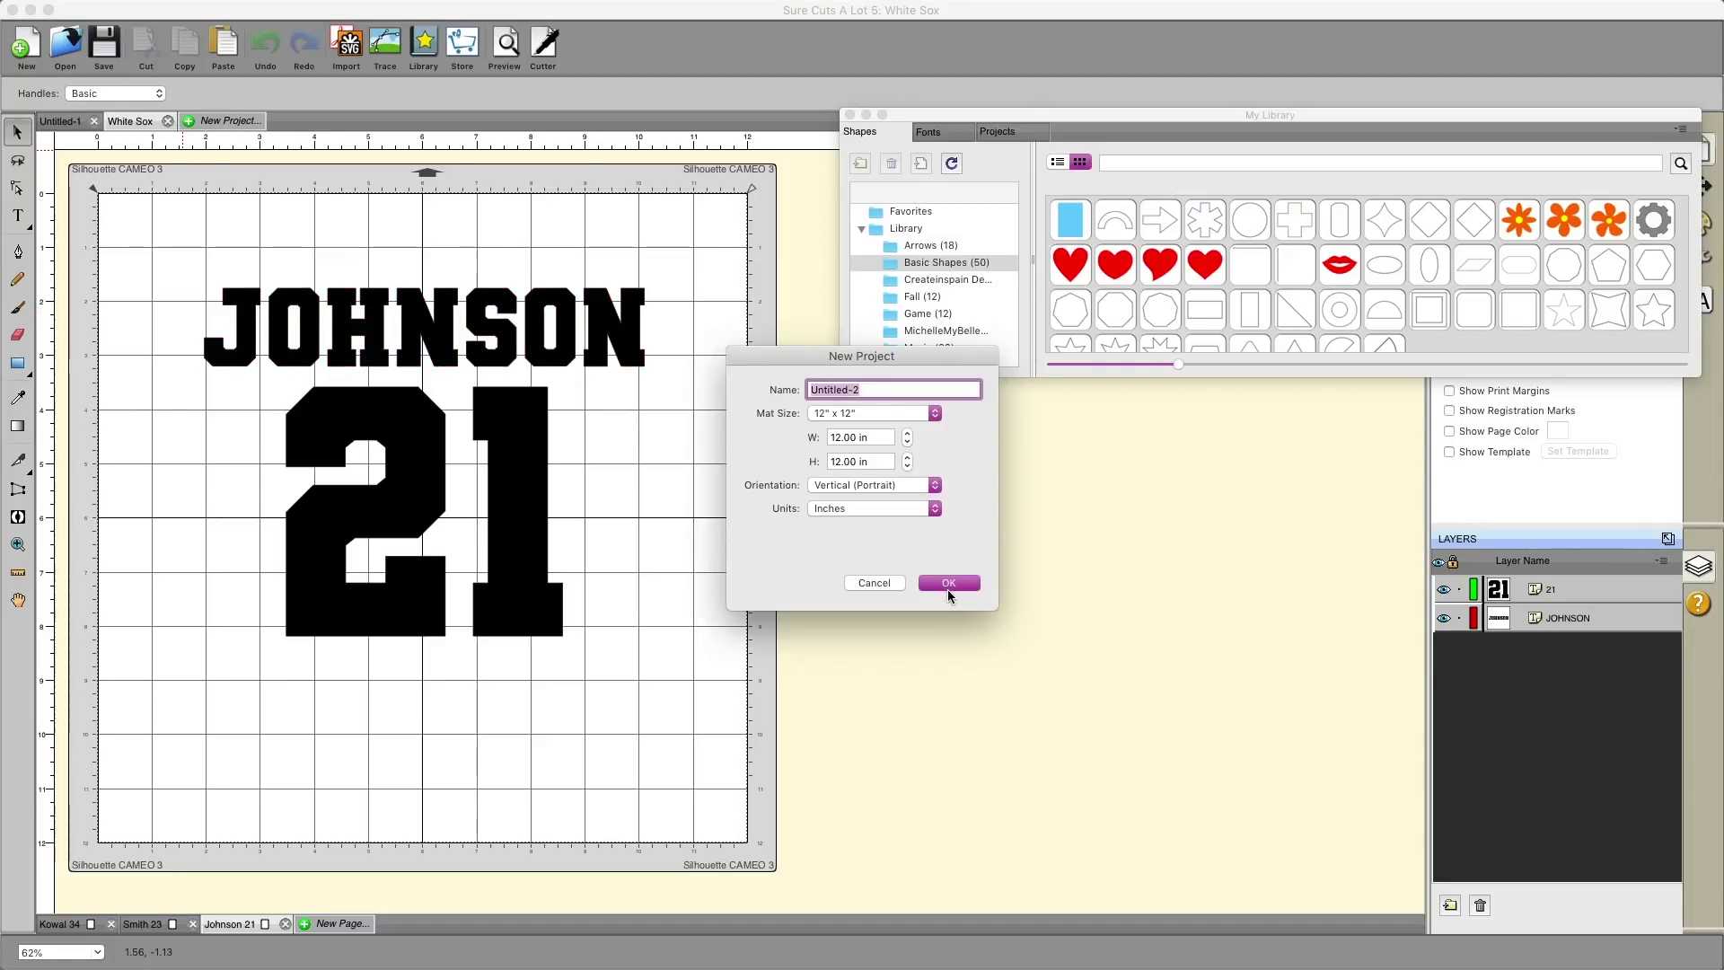
pyautogui.write('Test')
pyautogui.press('Return')
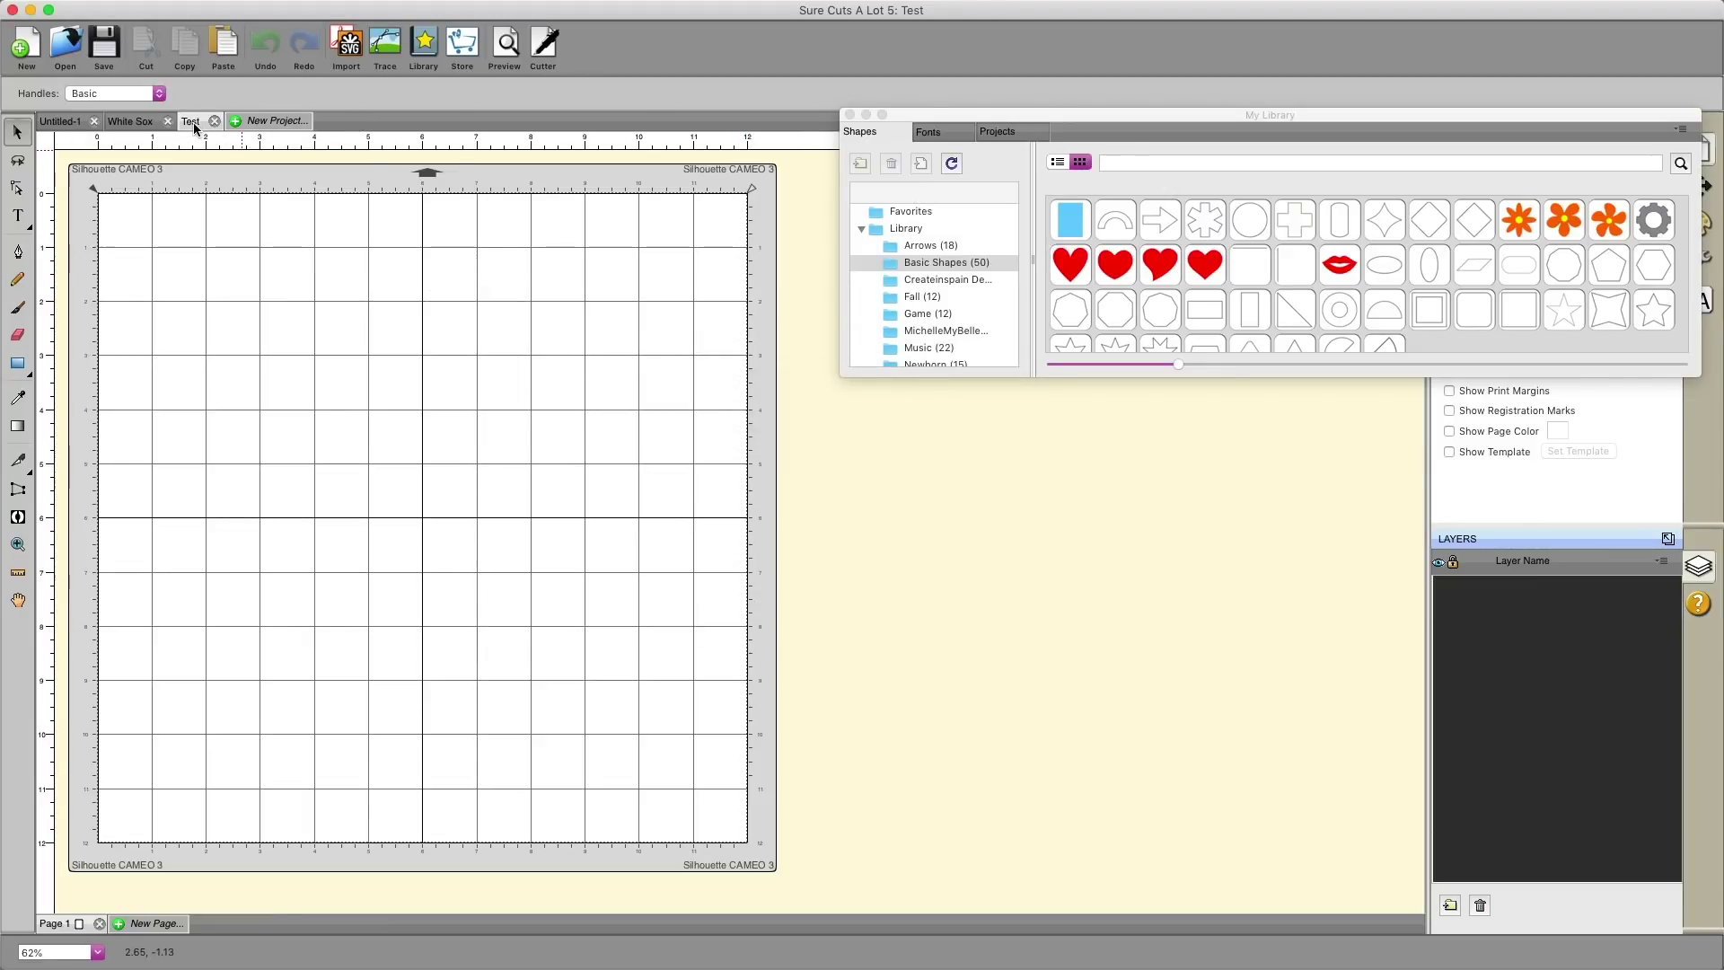
# - Close the blank Untitled-1 project and switch to the Test project
pyautogui.click(135, 121)
pyautogui.click(72, 121)
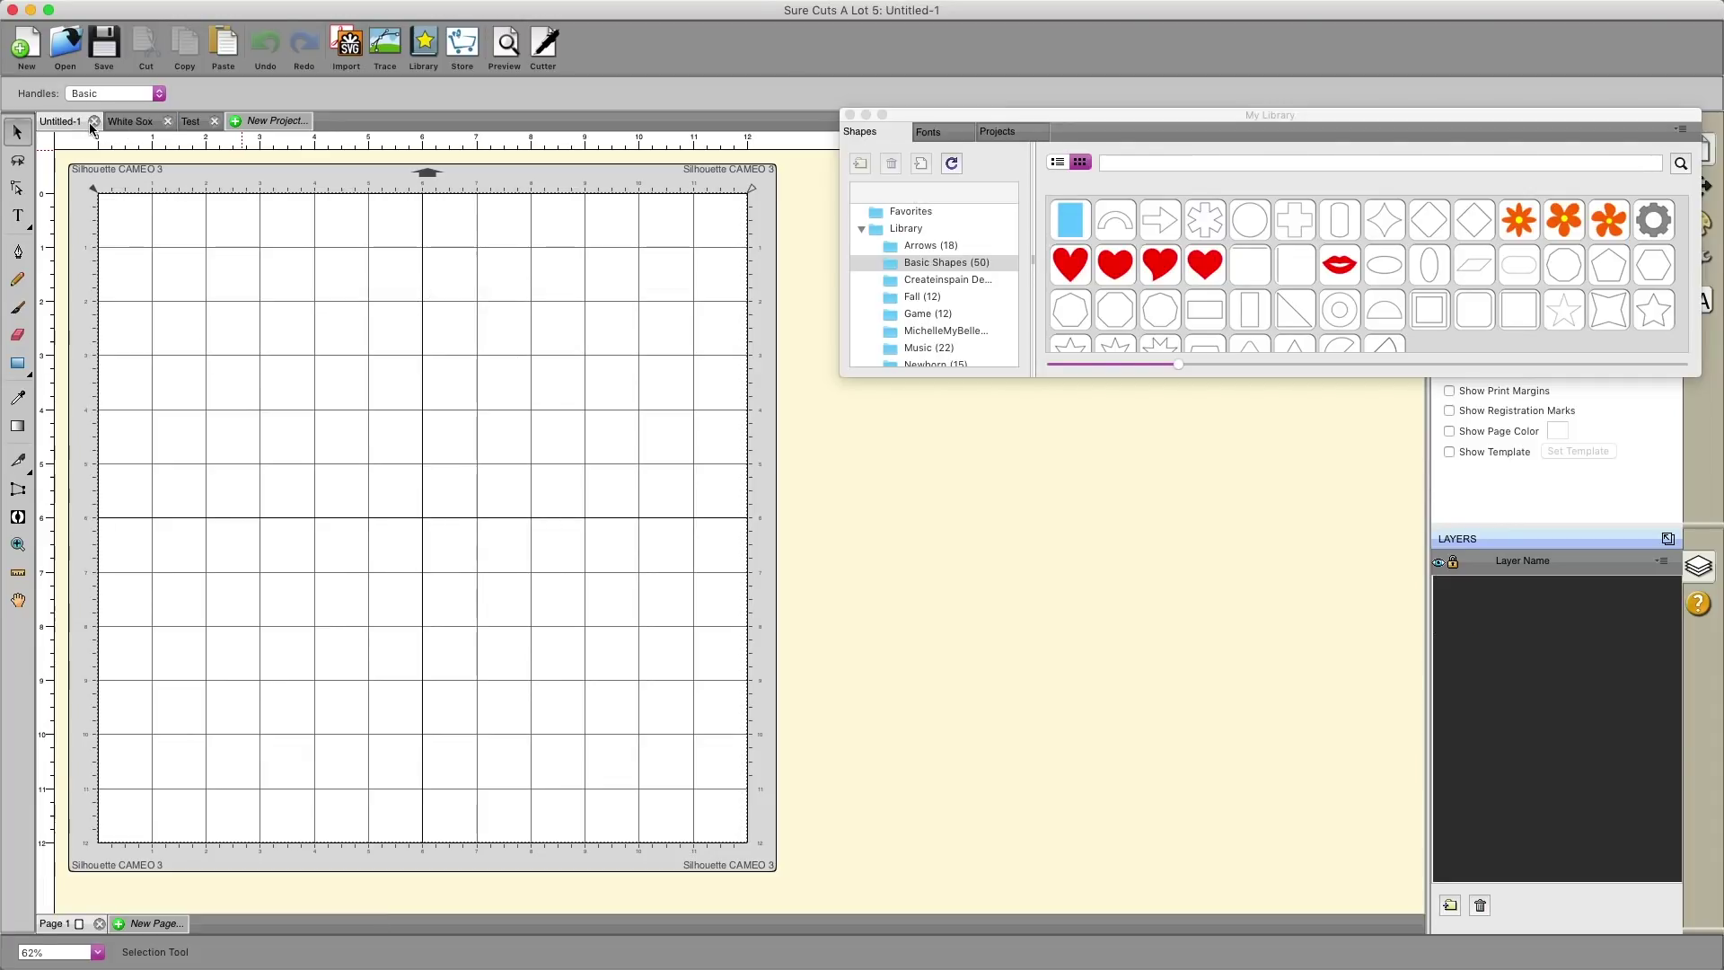
pyautogui.click(94, 121)
pyautogui.click(122, 121)
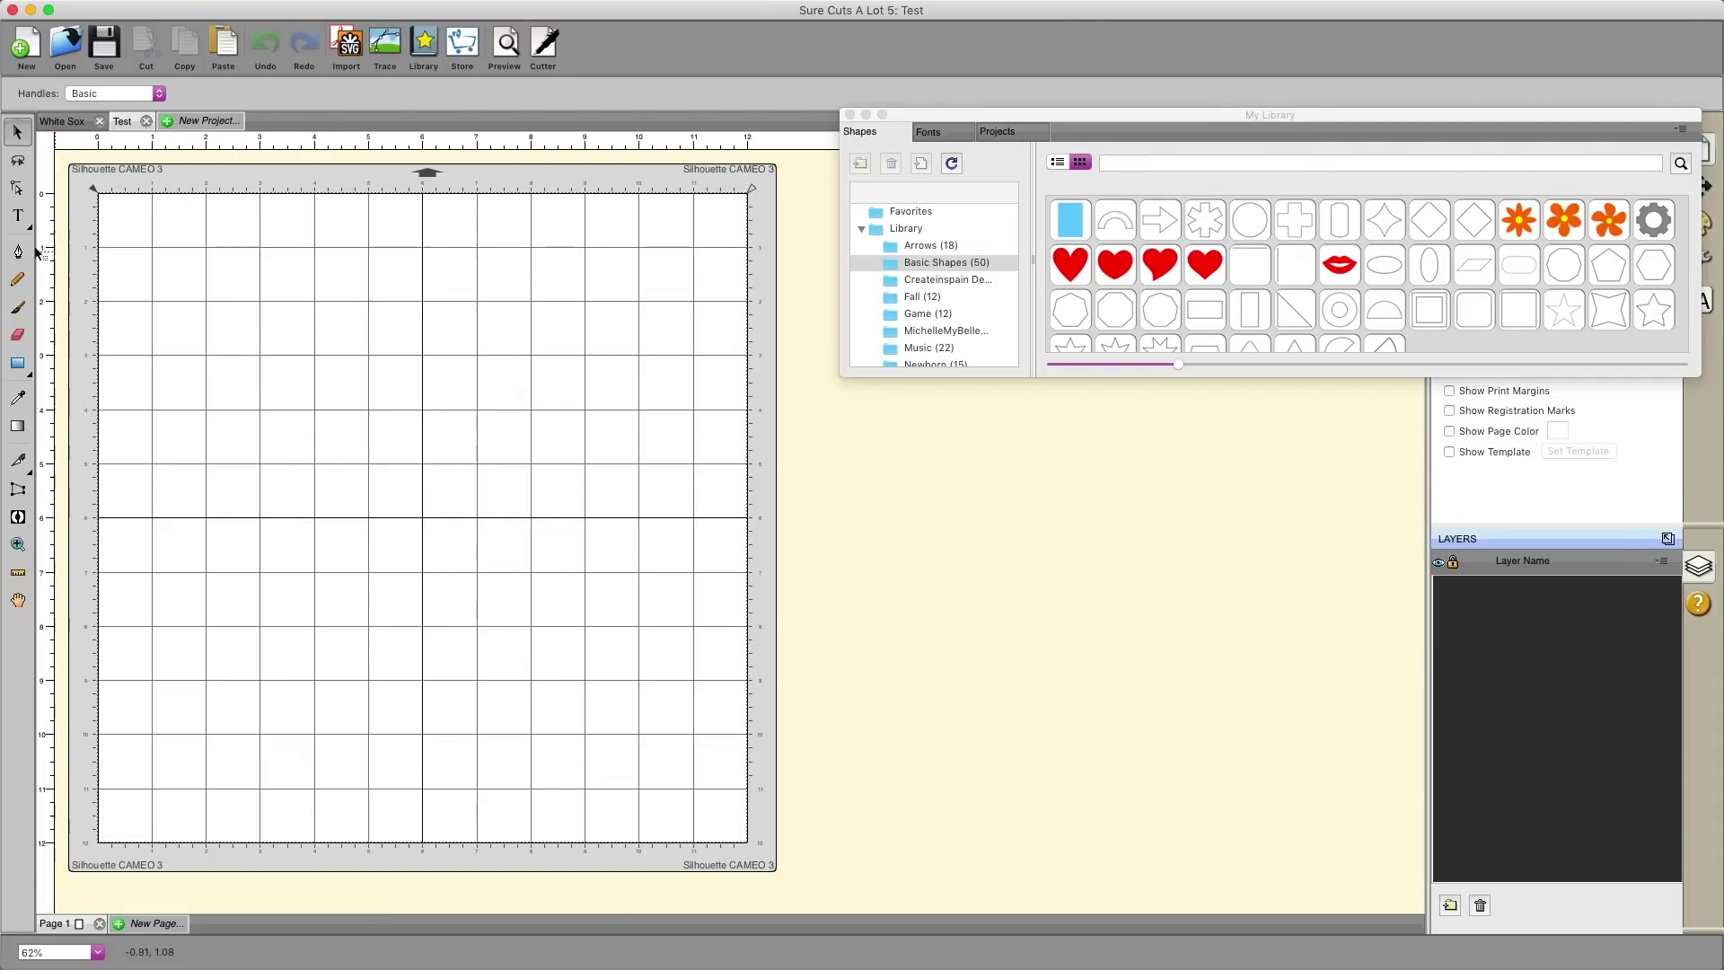
# - Add the text 34 to the Test page, enlarge it to about 5 in wide and move it to the upper part of the mat
pyautogui.click(17, 215)
pyautogui.click(315, 454)
pyautogui.write('34')
pyautogui.click(17, 132)
pyautogui.moveTo(384, 470); pyautogui.dragTo(596, 692)
pyautogui.moveTo(499, 422); pyautogui.dragTo(400, 264)
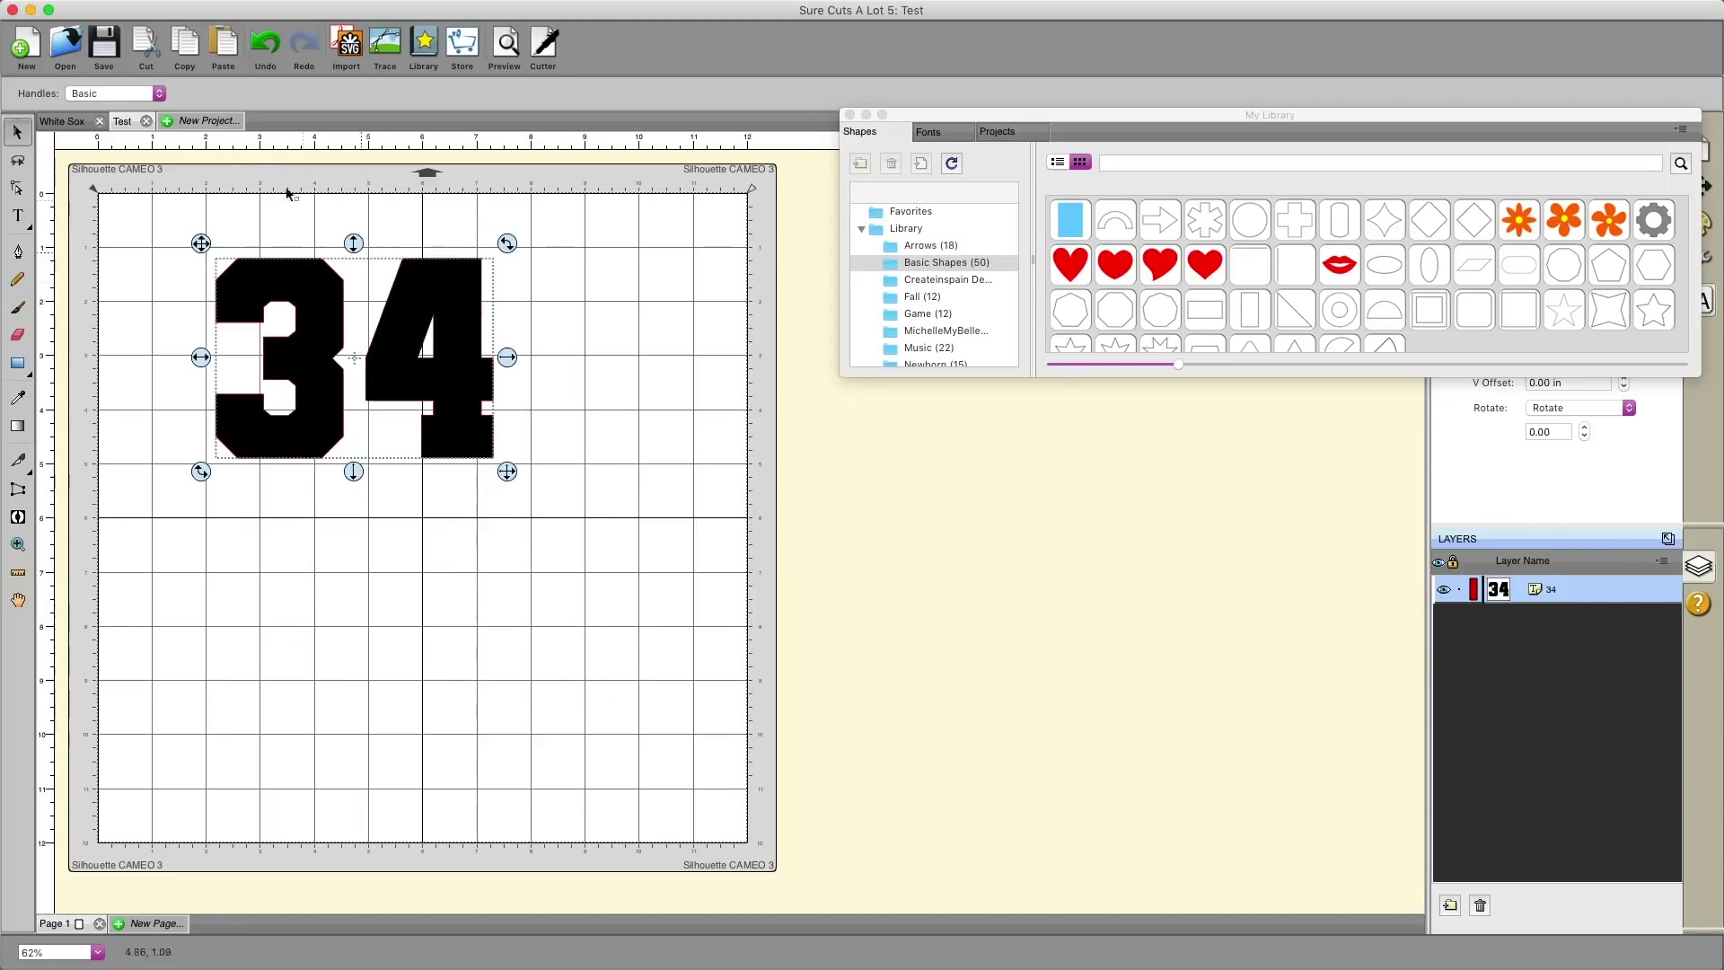
# - Save the project as Test on the Desktop in Sure Cuts A Lot 5 (*.scut5) format
pyautogui.click(104, 49)
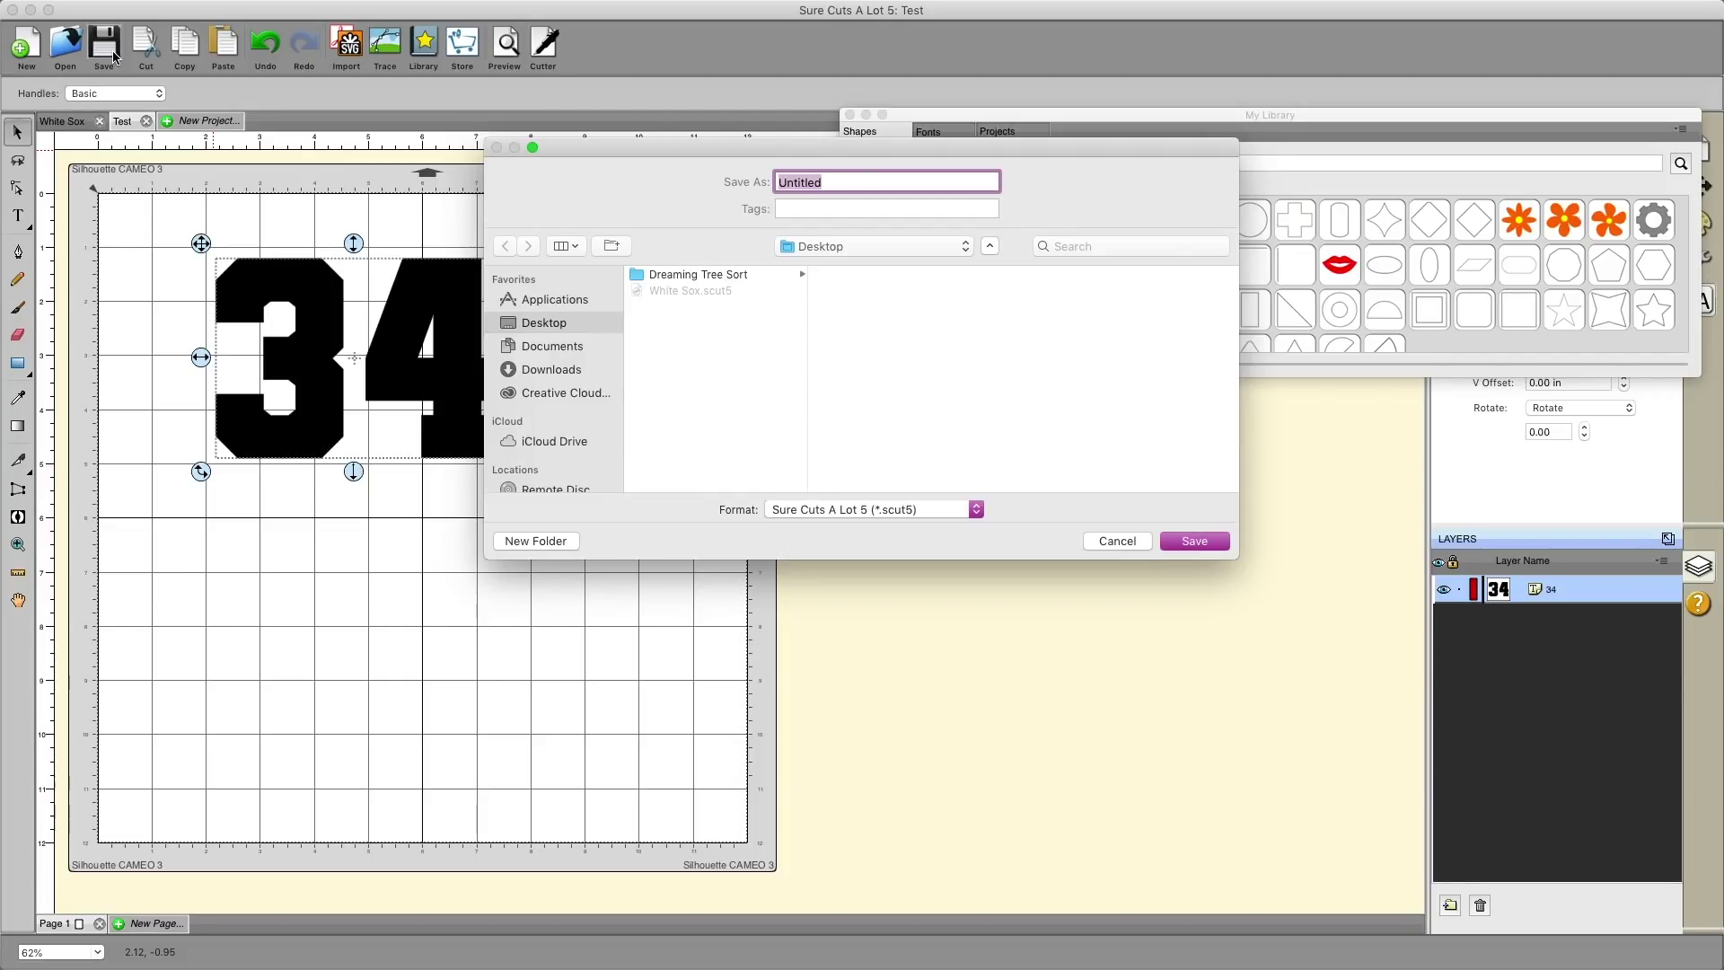
pyautogui.write('Test')
pyautogui.press('Return')
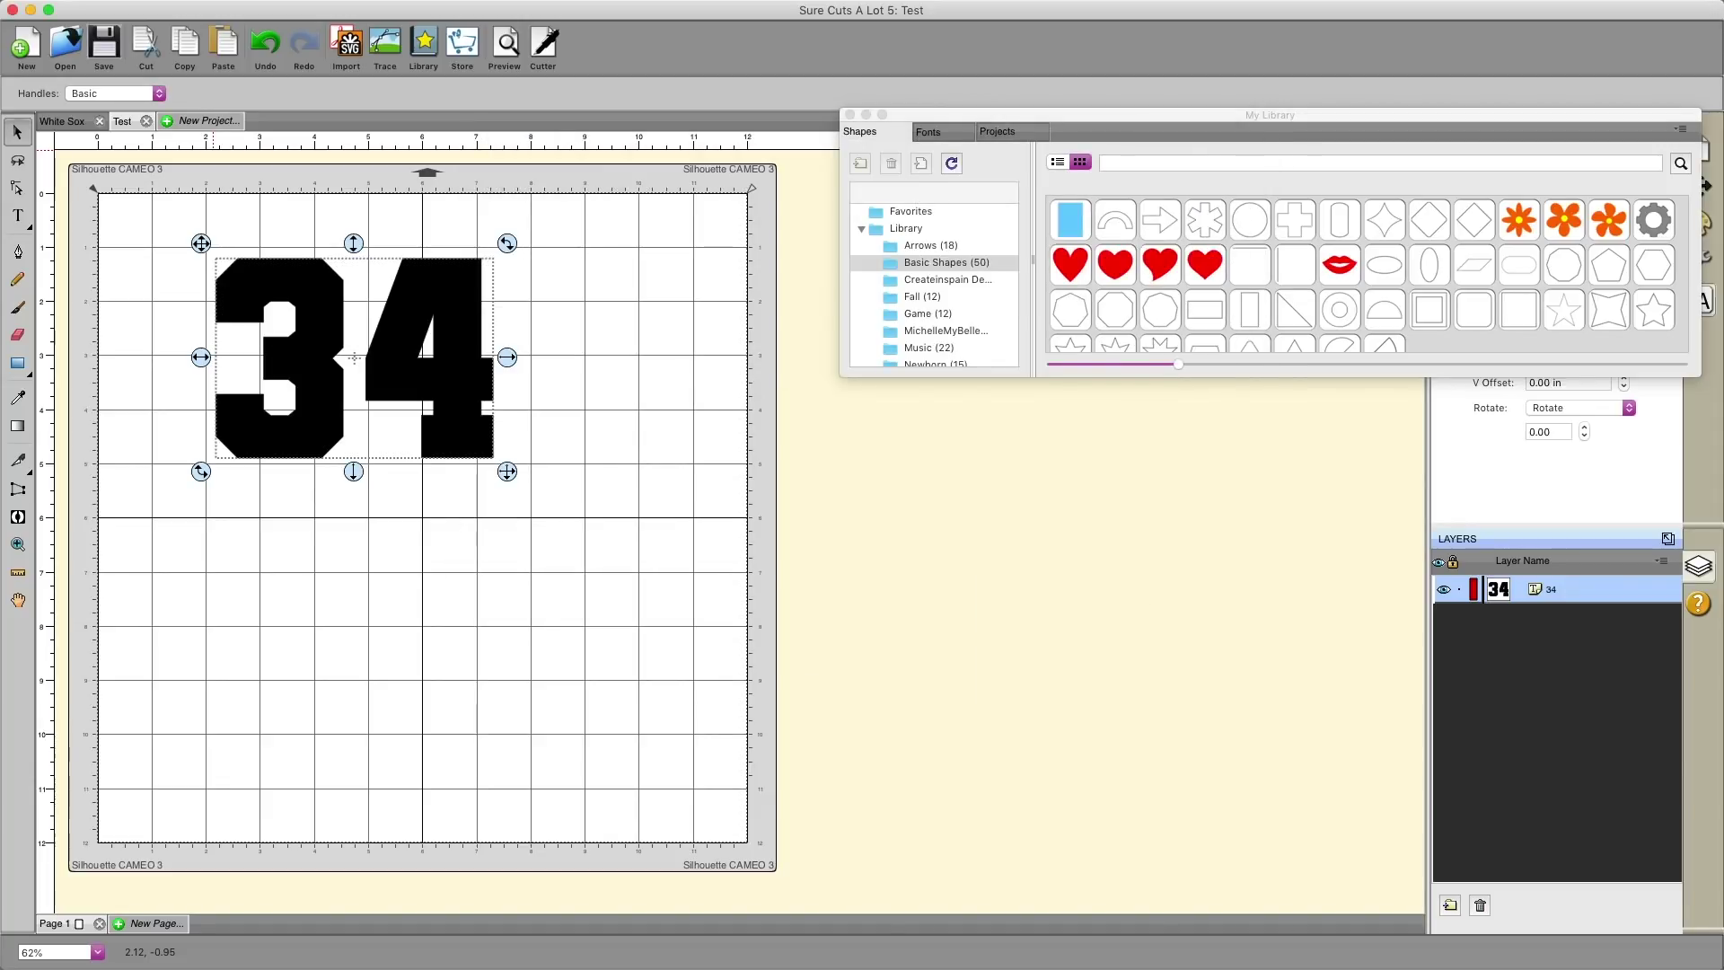
# - Place two different Basic Shapes hearts over the right side of the repositioned number 34 and save the Test project again
pyautogui.moveTo(354, 357); pyautogui.dragTo(435, 239)
pyautogui.doubleClick(1069, 264)
pyautogui.doubleClick(1115, 264)
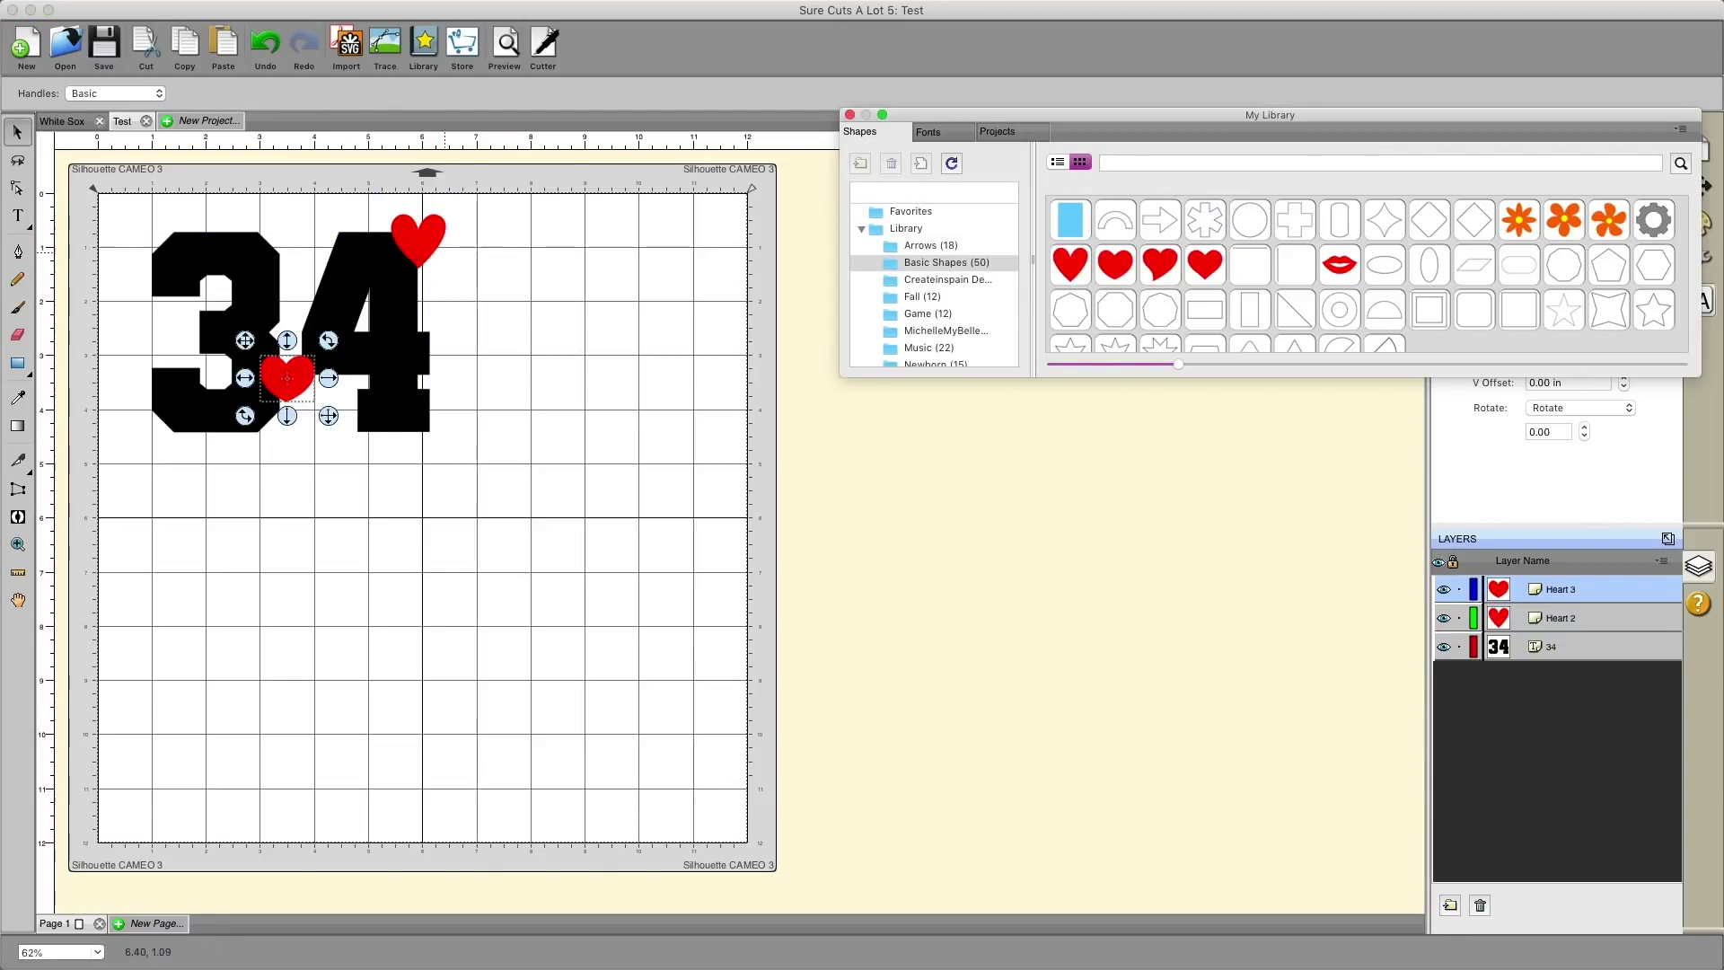
pyautogui.moveTo(309, 386); pyautogui.dragTo(443, 340)
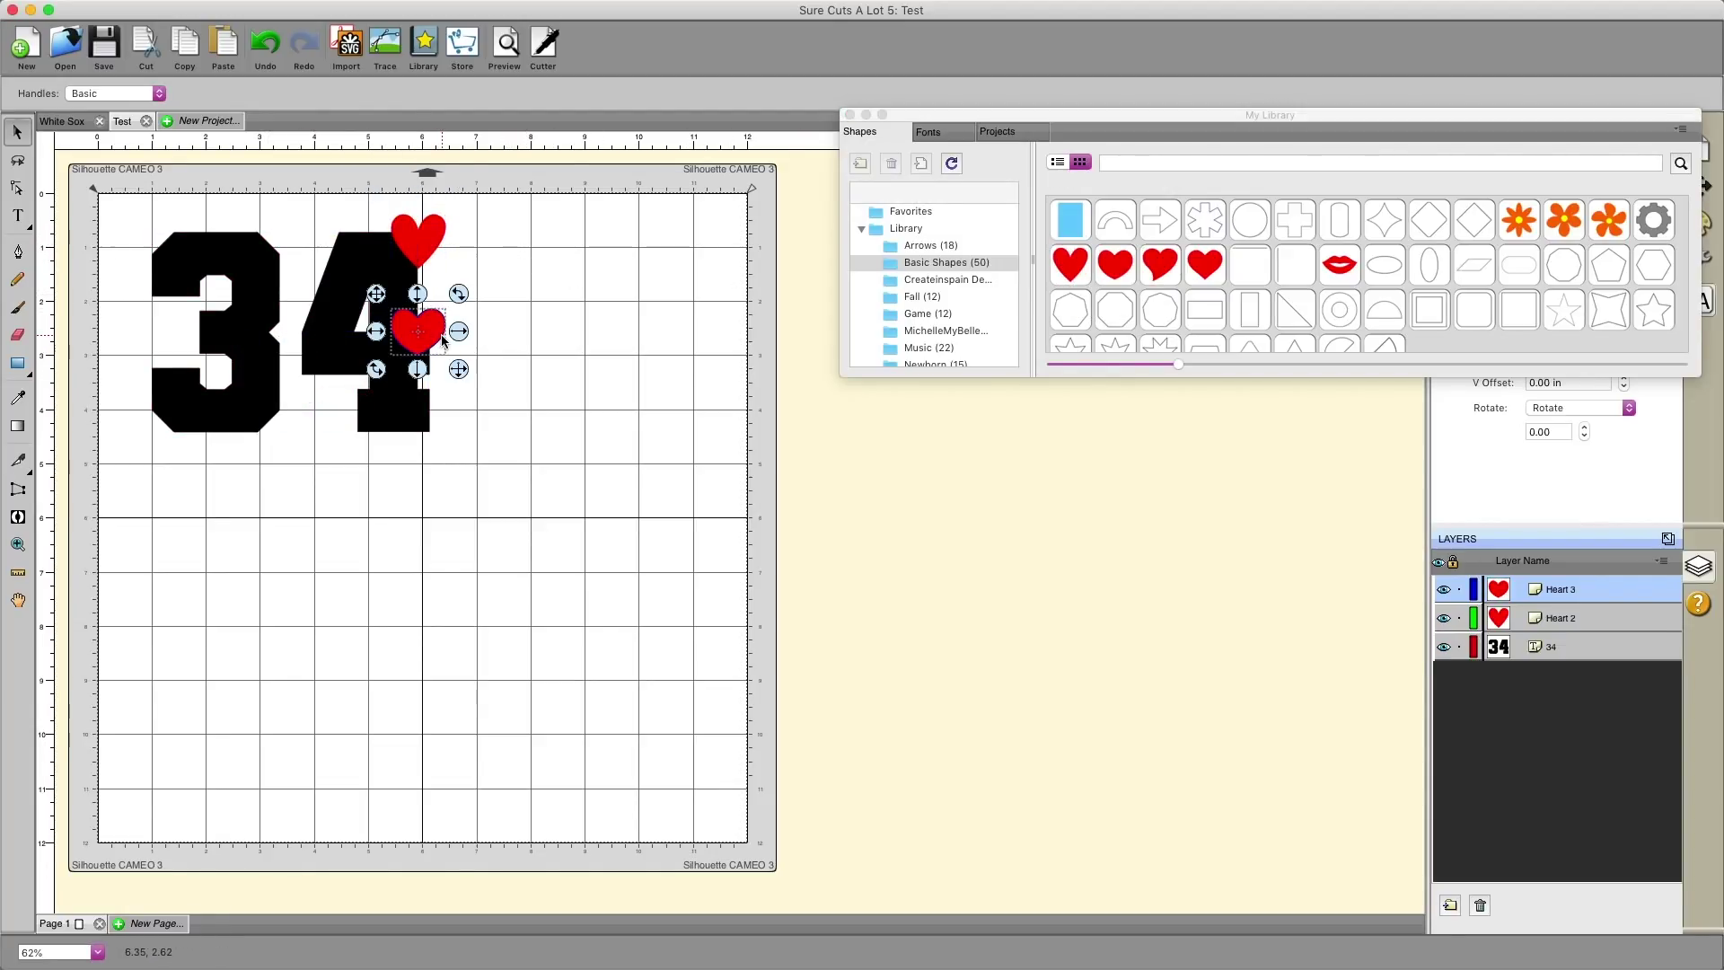
pyautogui.click(503, 348)
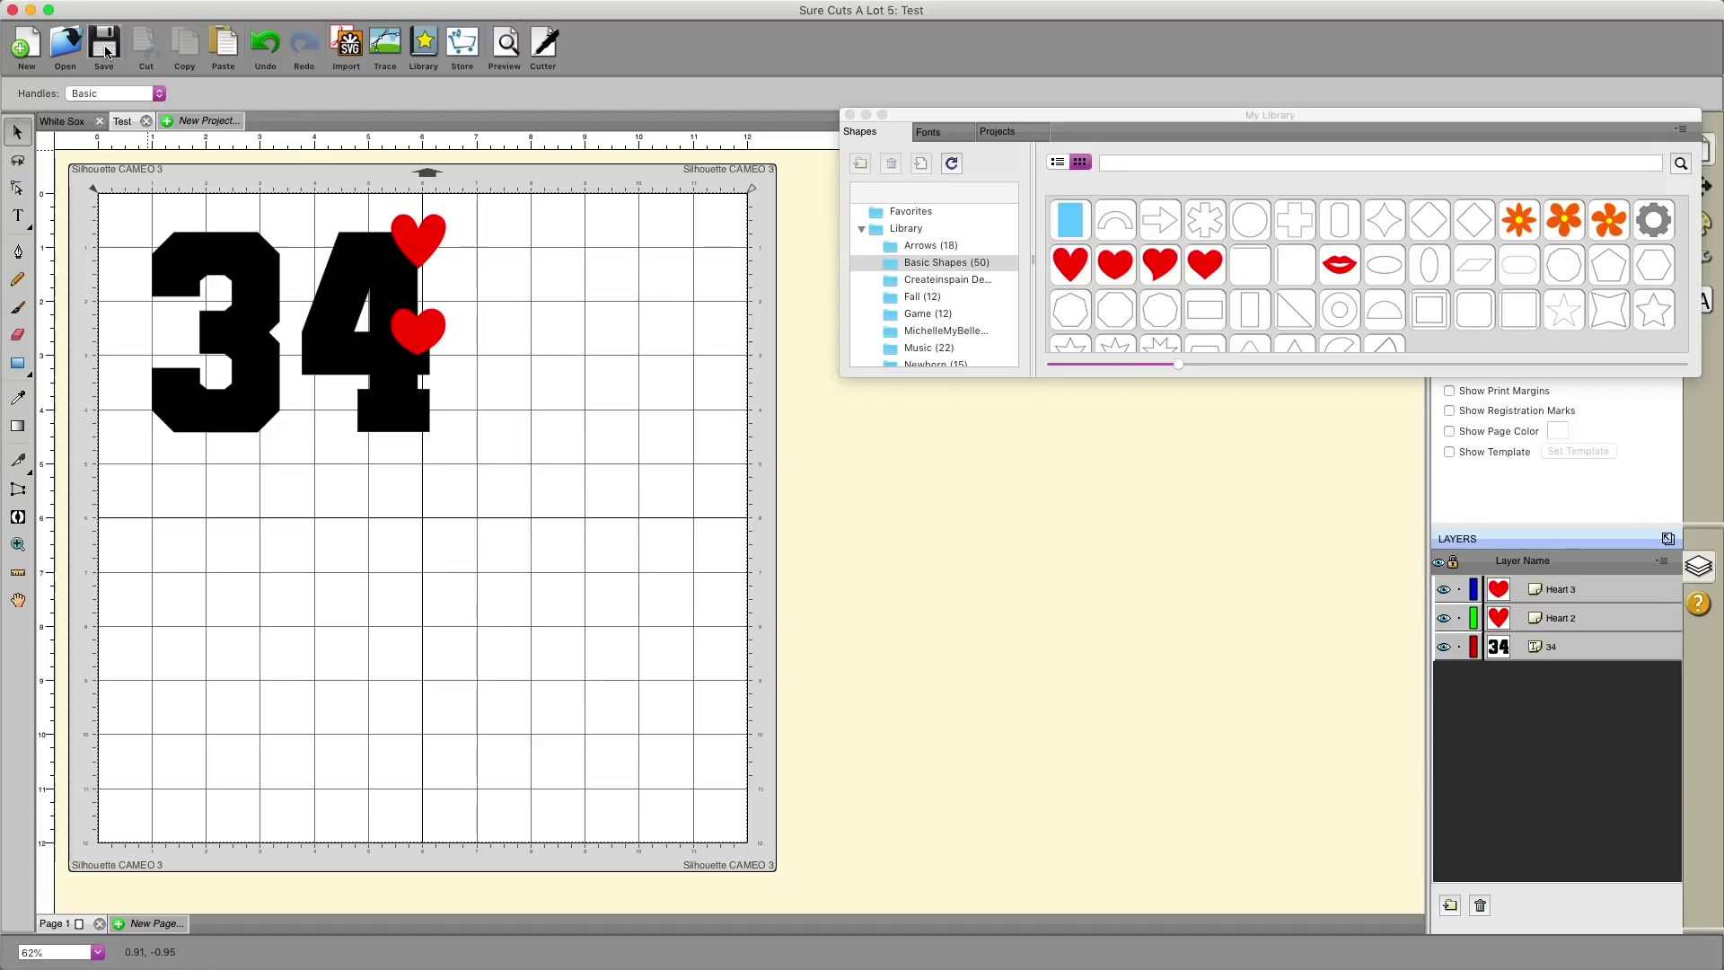
pyautogui.click(106, 50)
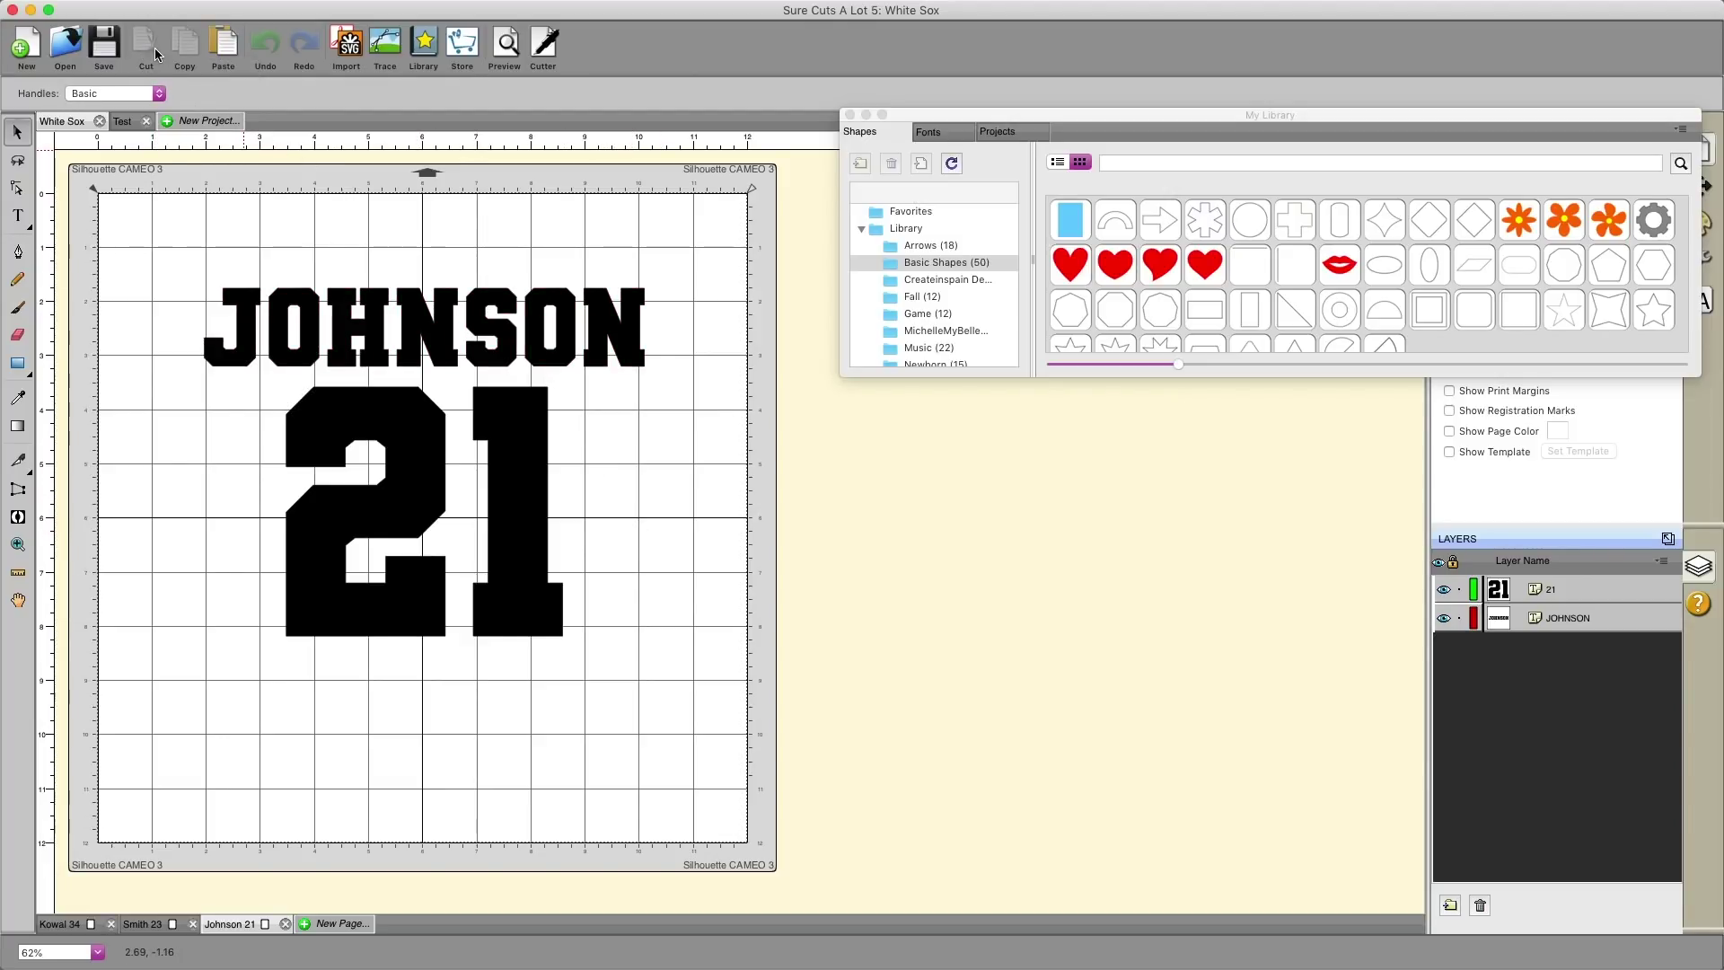
# - Copy the number 21 from the third player's page of the White Sox project
pyautogui.click(417, 445)
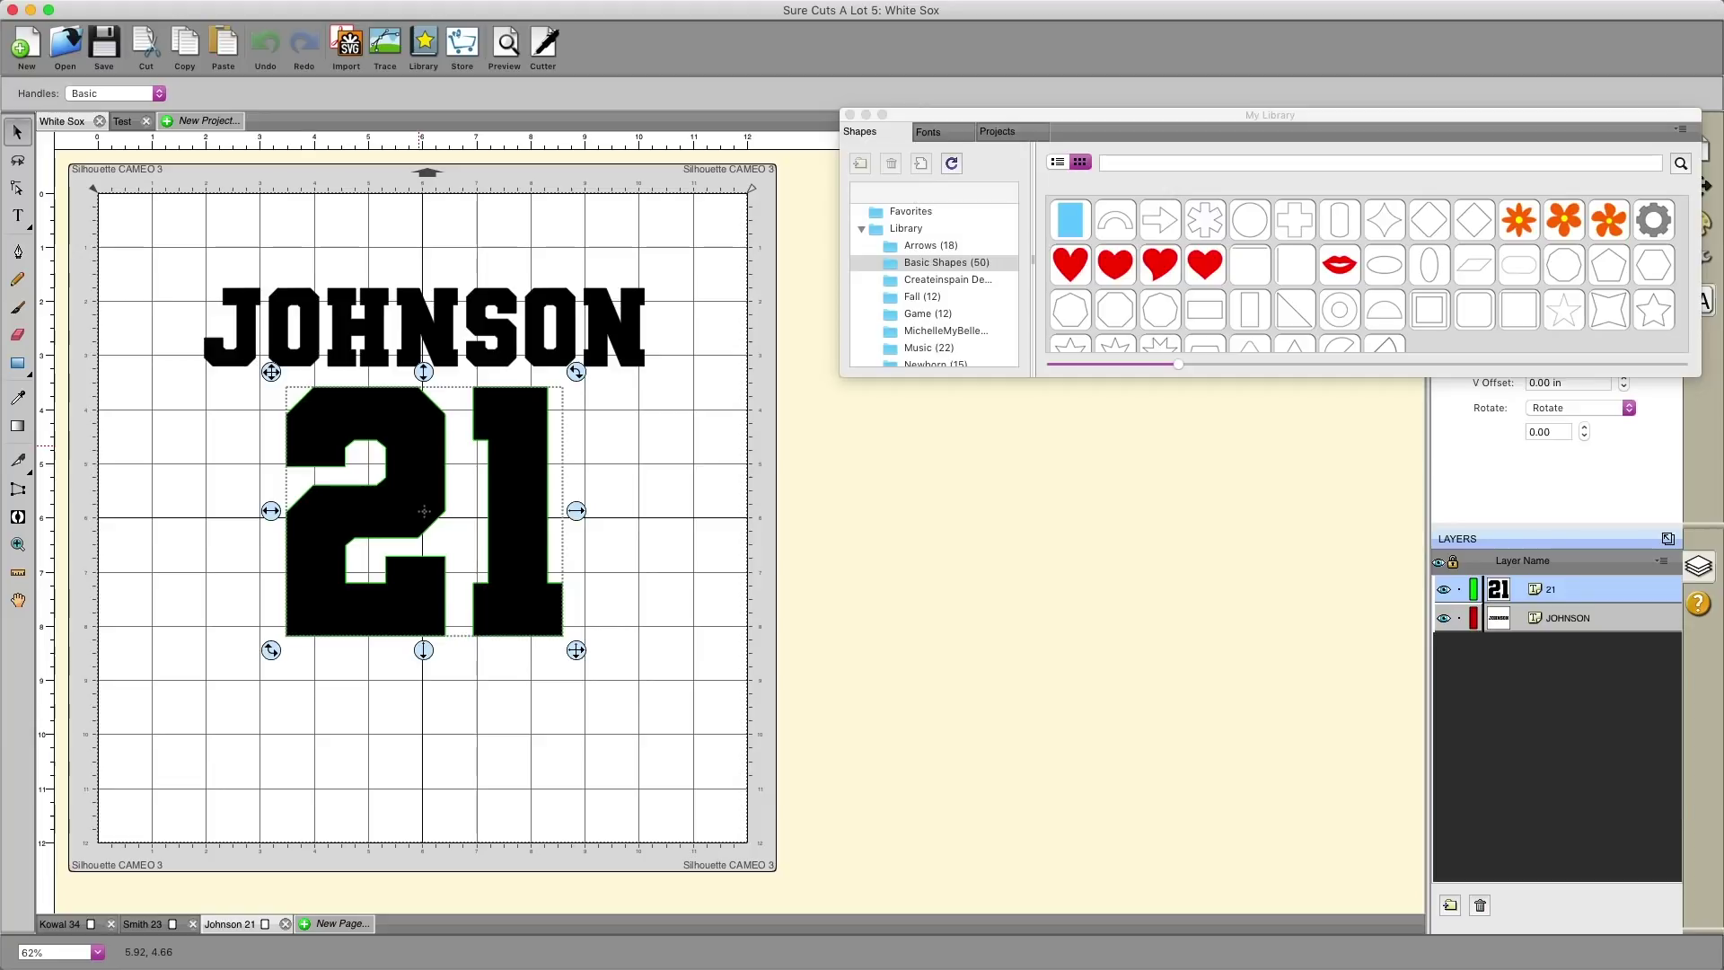
pyautogui.click(616, 455)
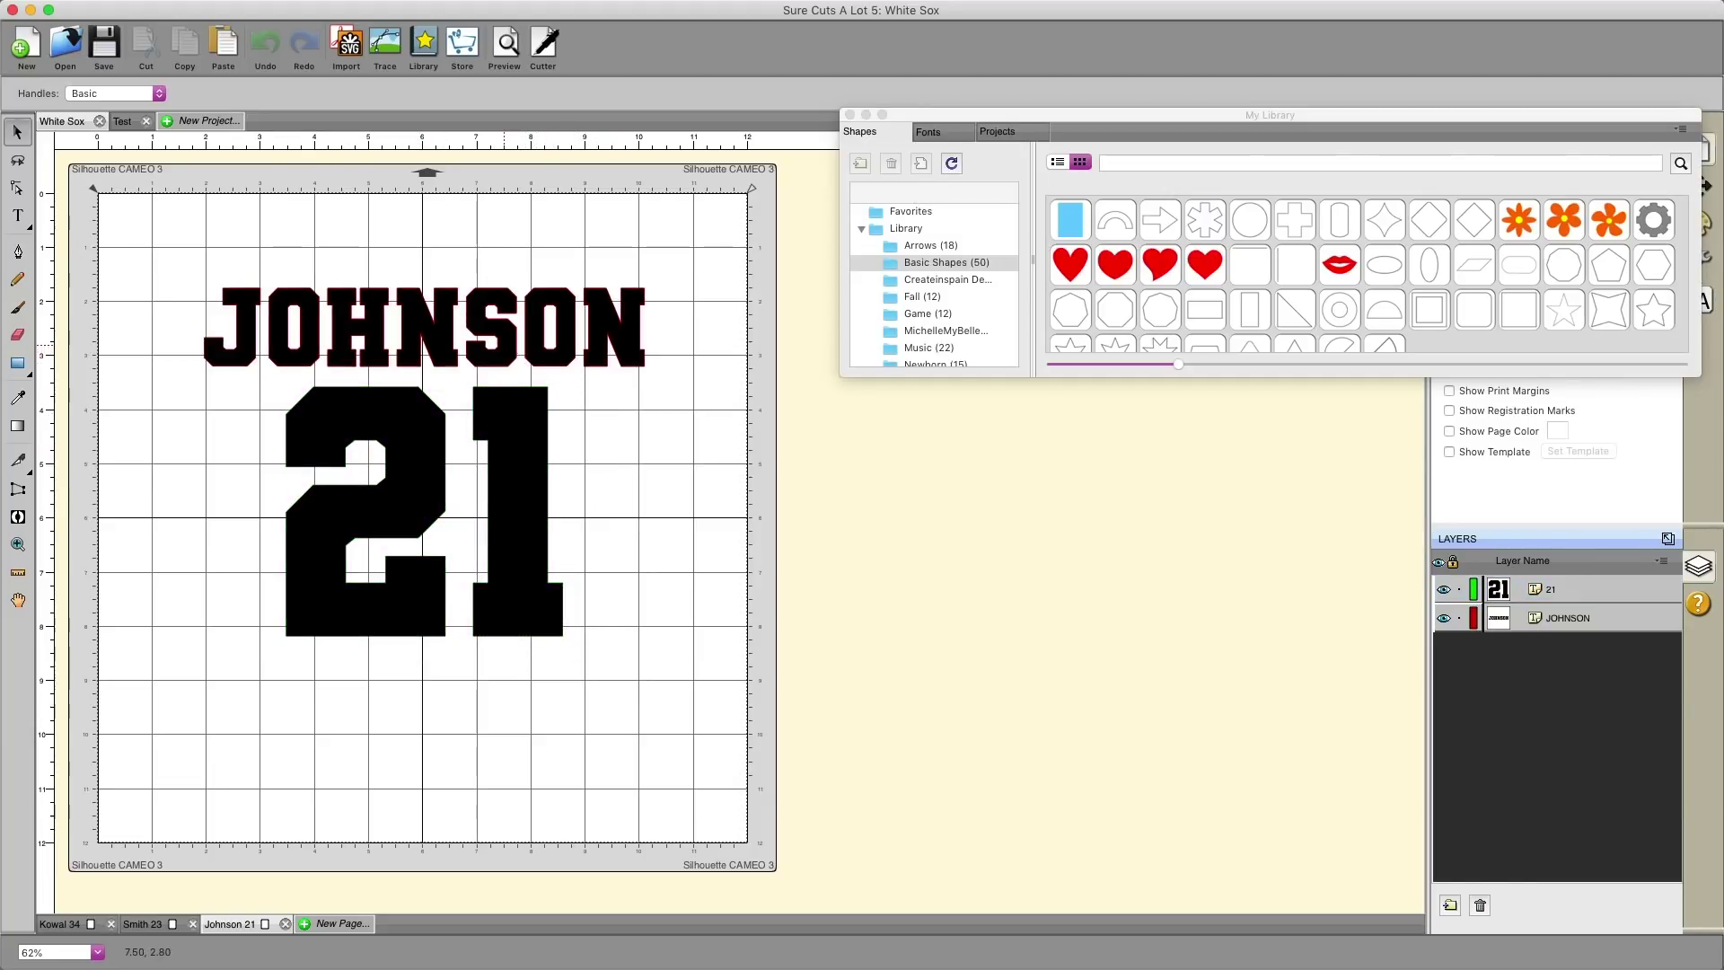
pyautogui.click(424, 326)
pyautogui.click(417, 449)
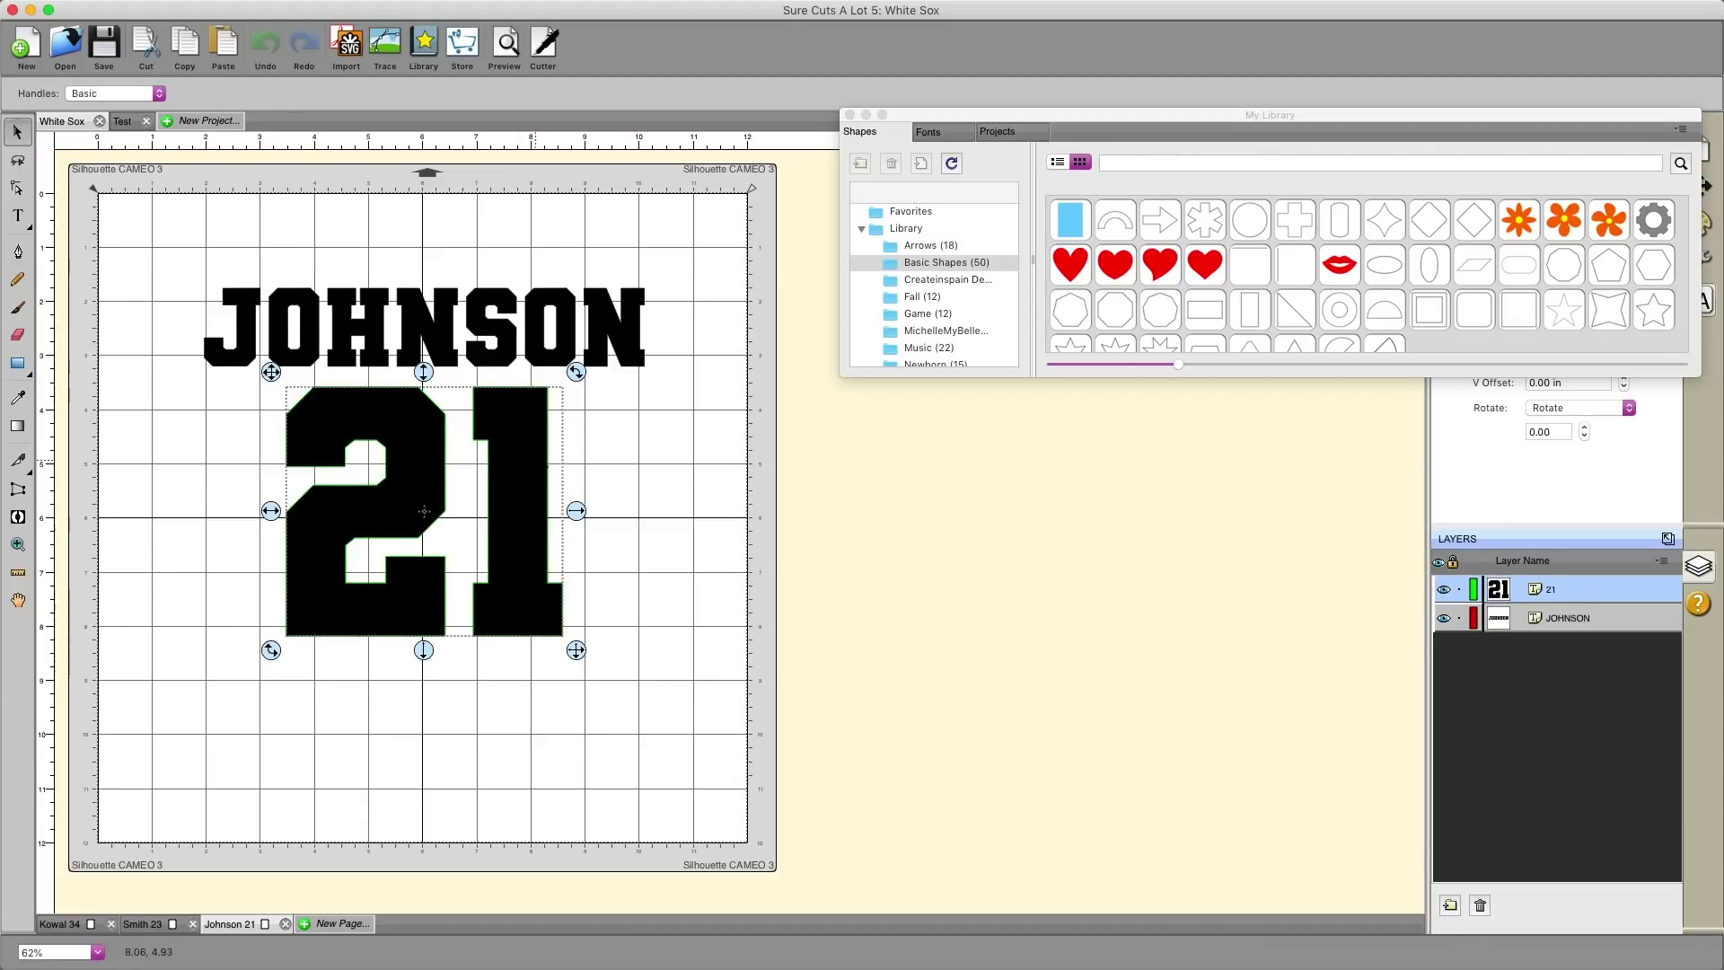
pyautogui.click(191, 56)
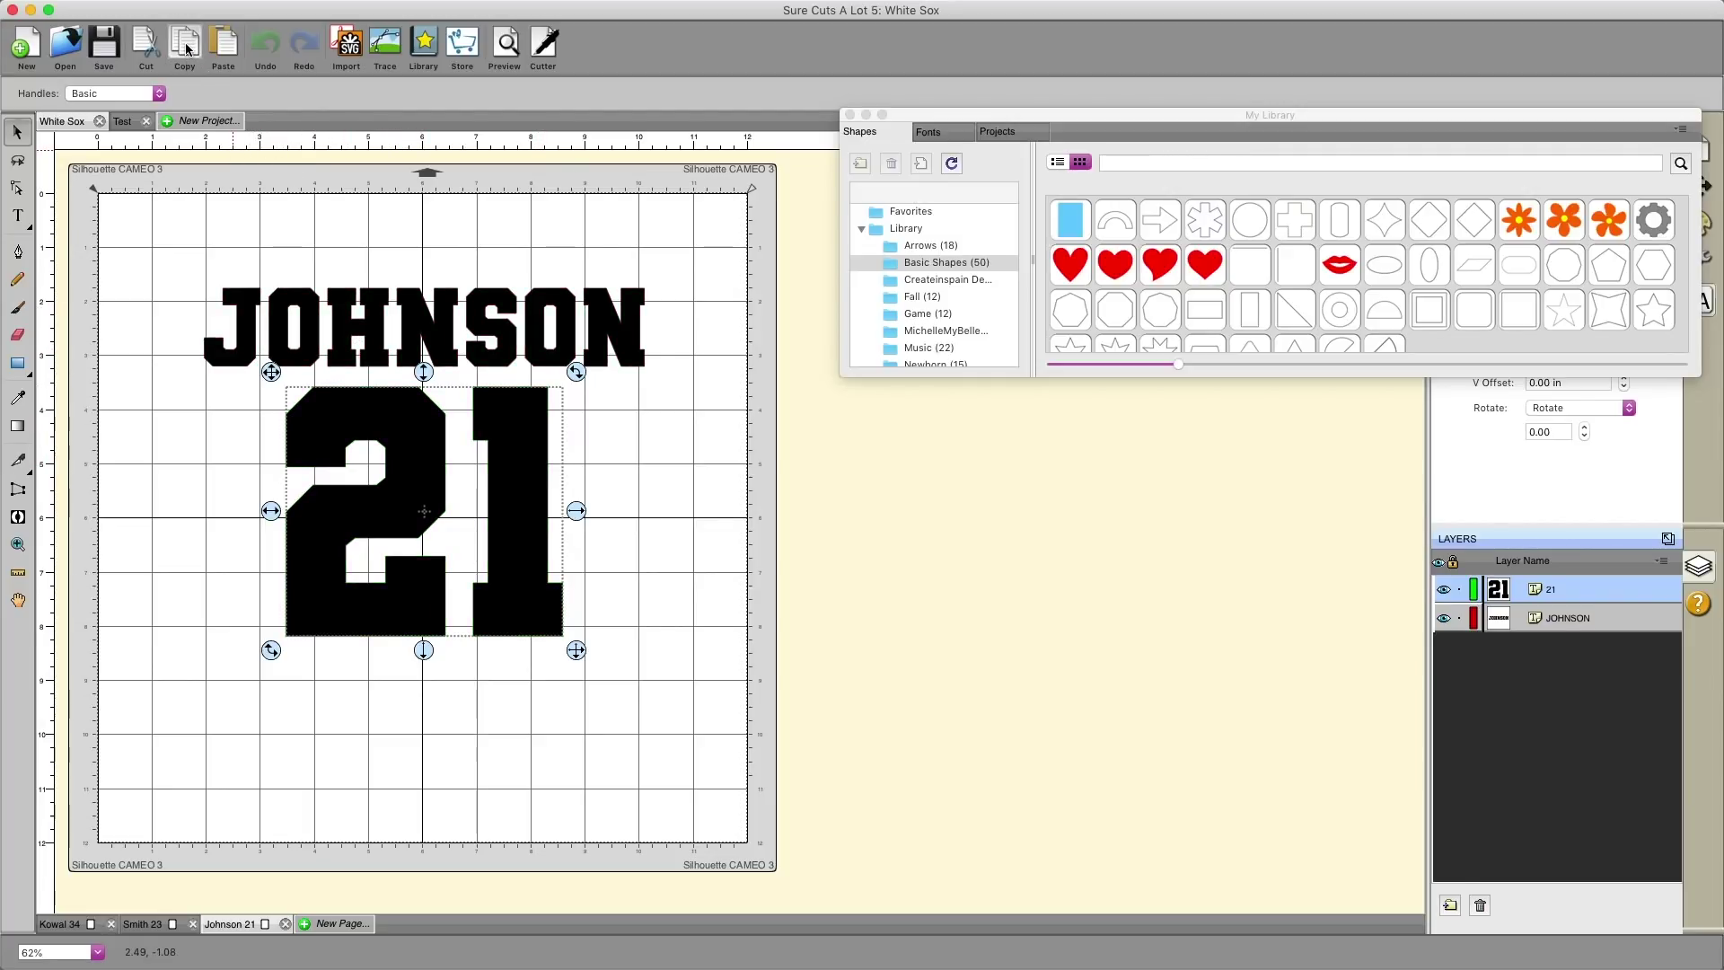
# - Create a new blank 12" x 12" project with the default name and paste the copied number into it
pyautogui.click(204, 121)
pyautogui.click(944, 582)
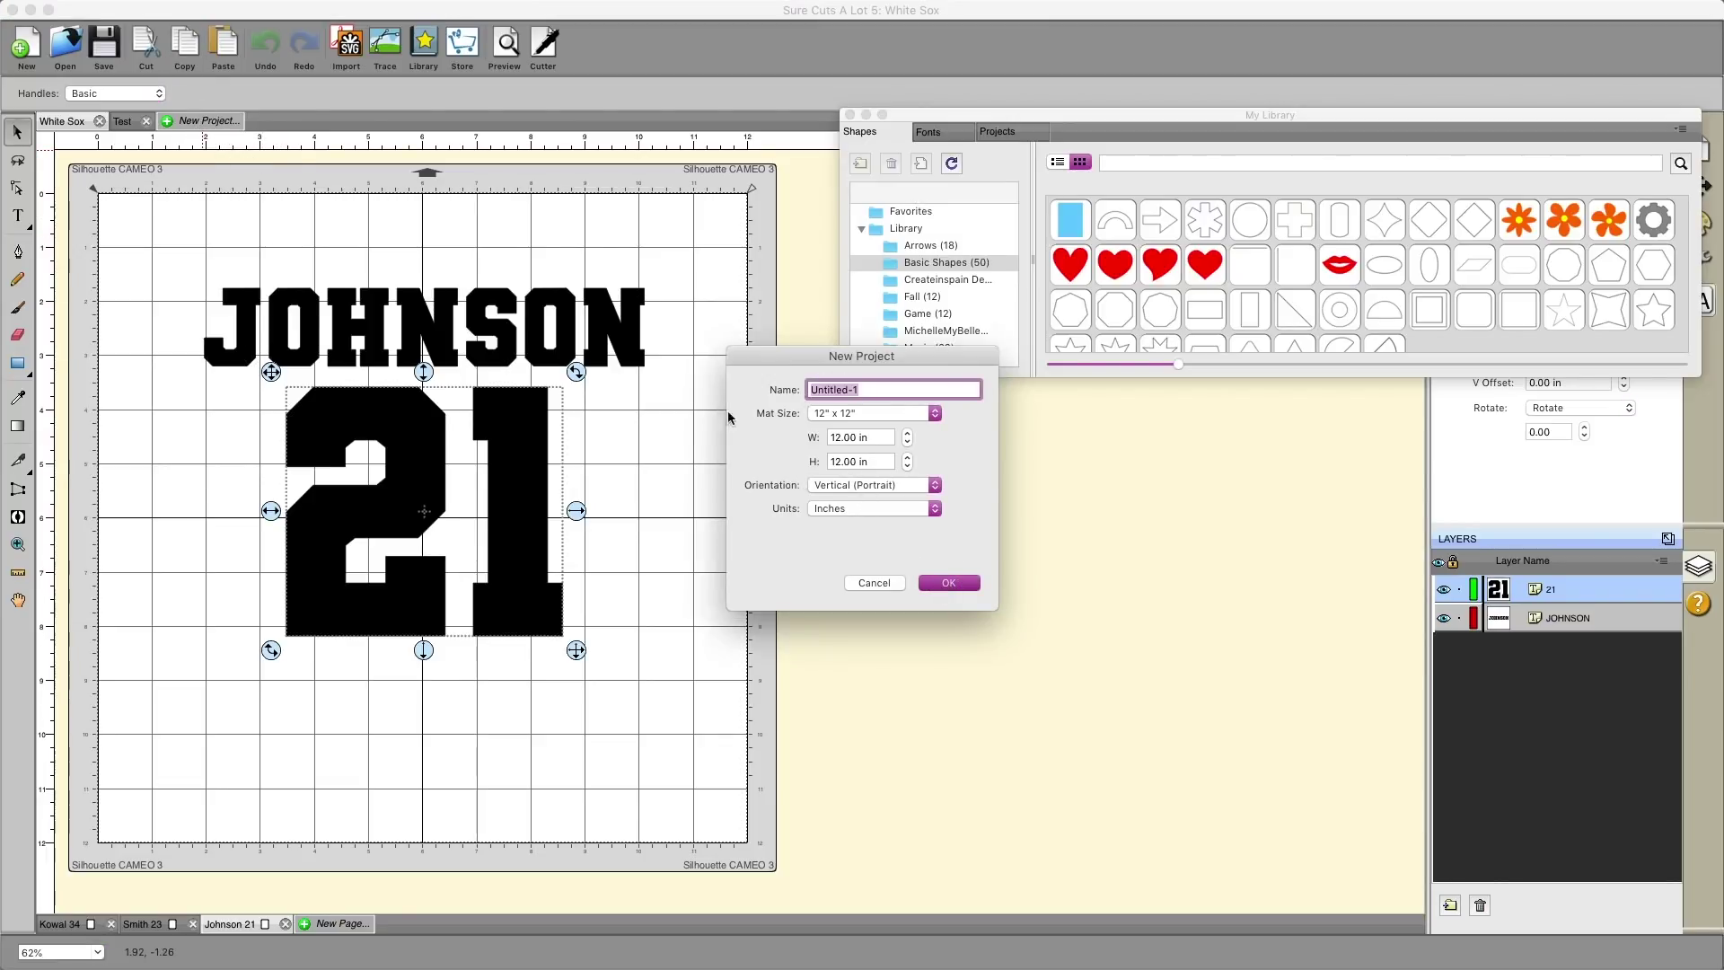
pyautogui.click(223, 52)
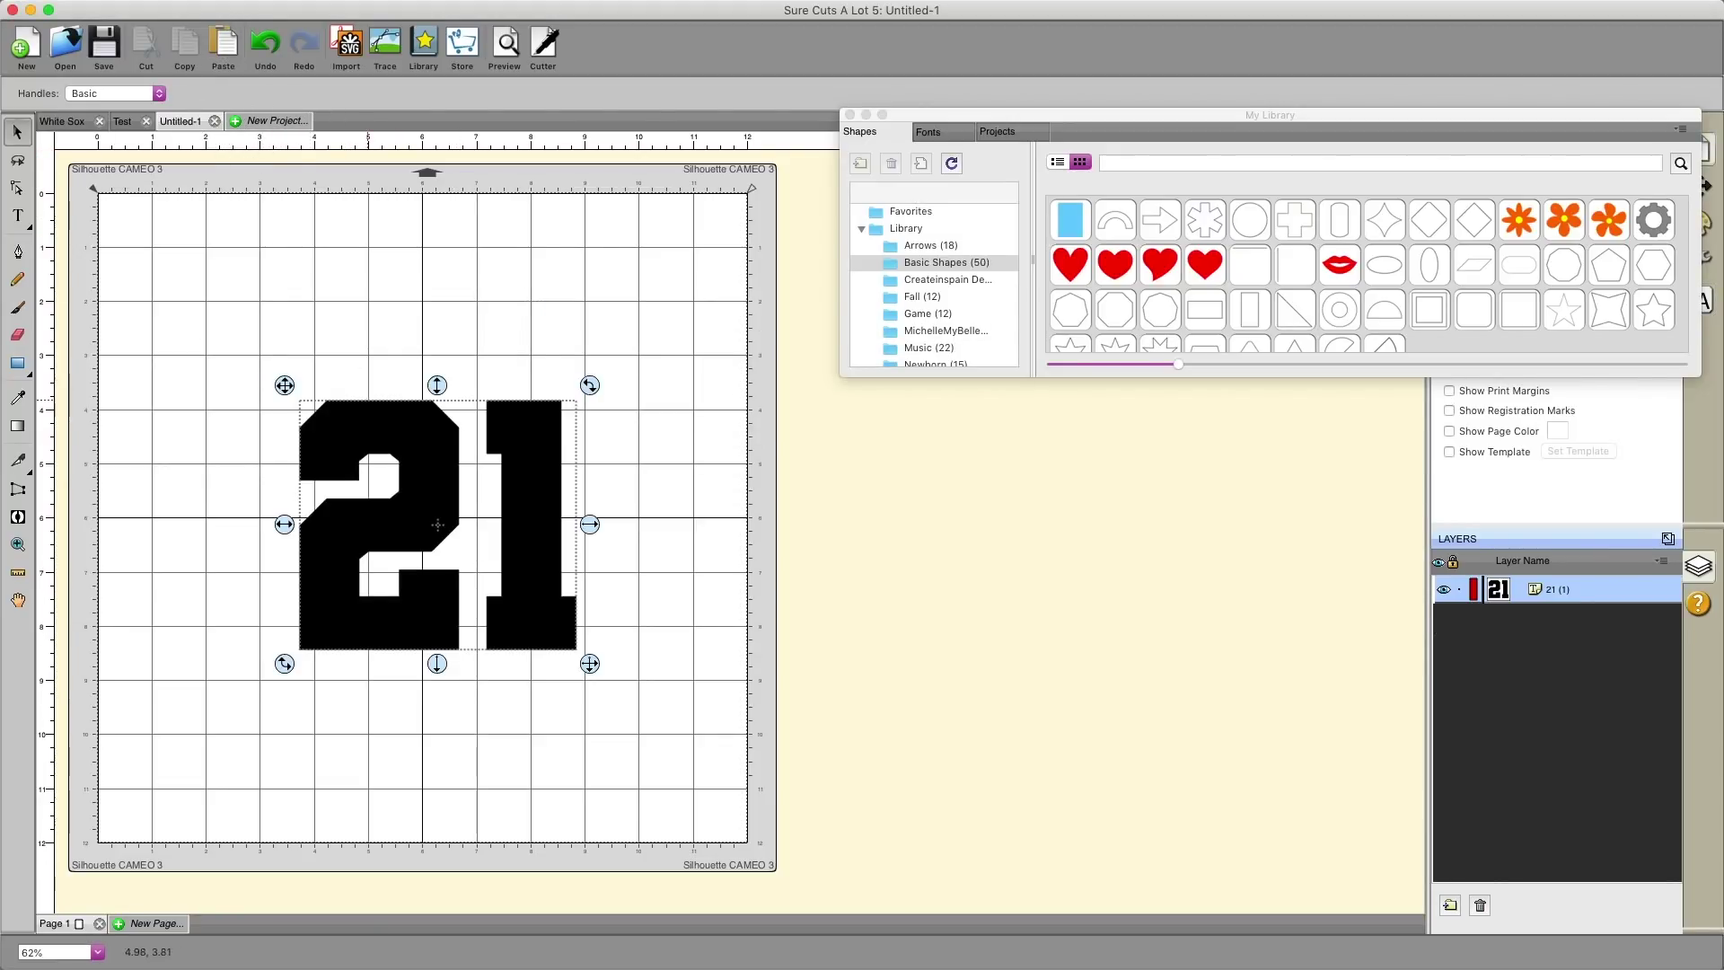
# - Delete the pasted number 21 from the untitled project and return to the third player's page of the White Sox project
pyautogui.press('Delete')
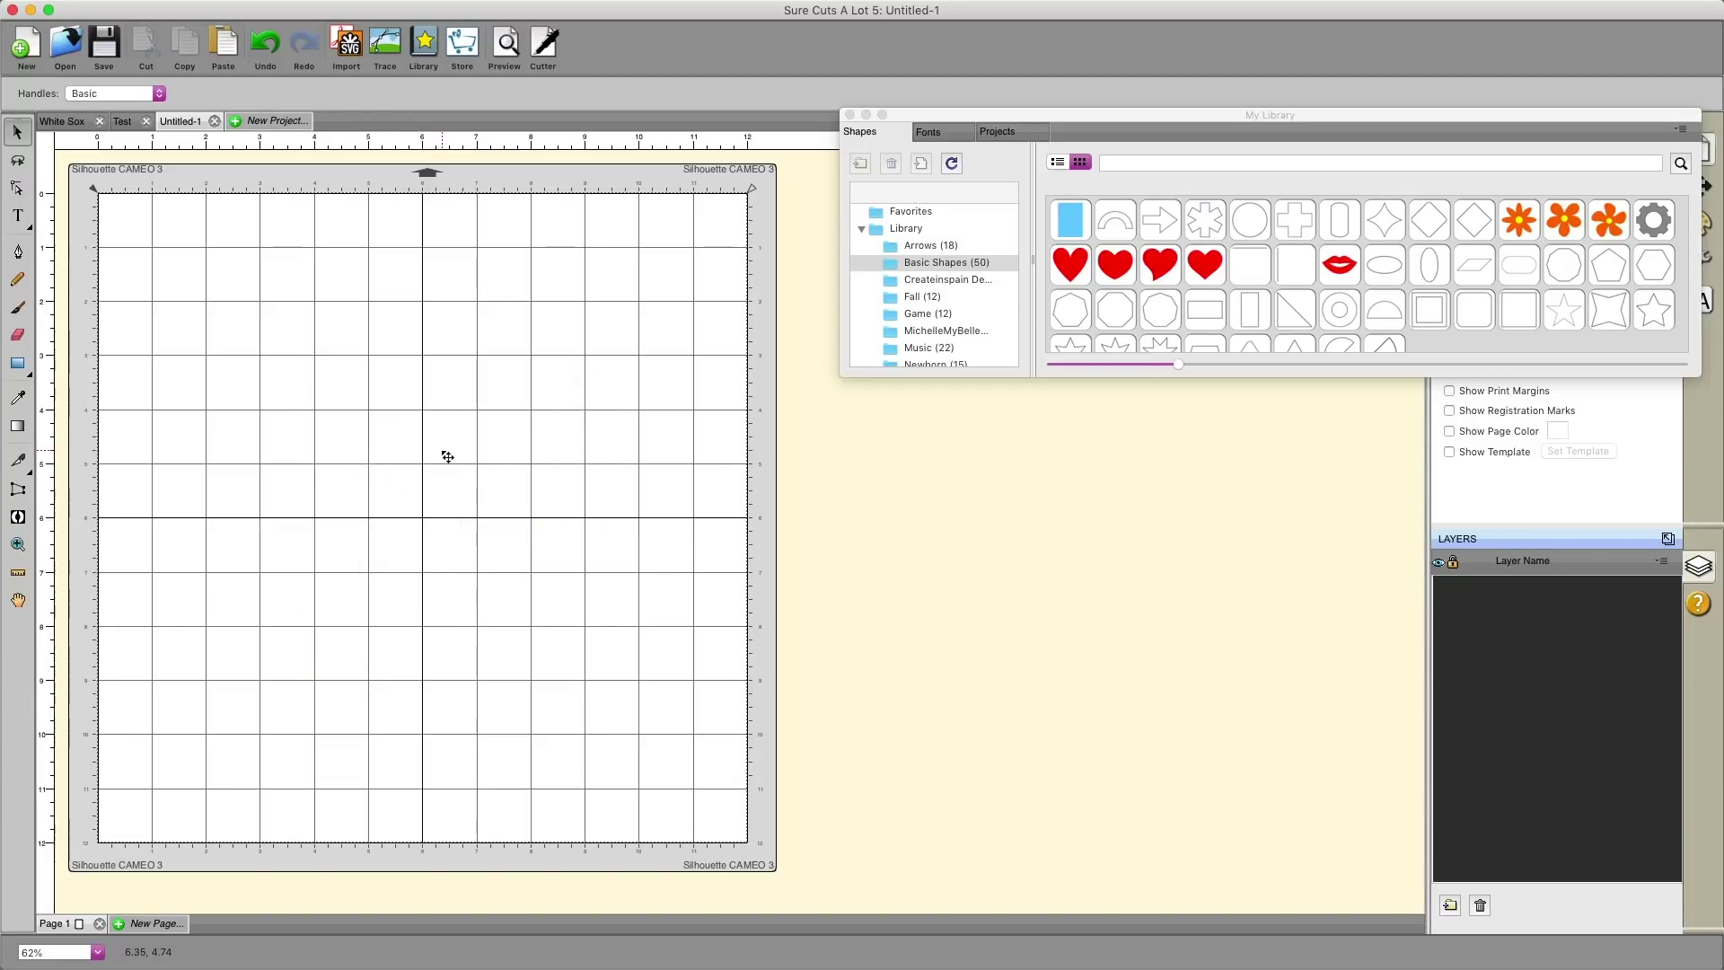
pyautogui.click(125, 126)
pyautogui.click(62, 125)
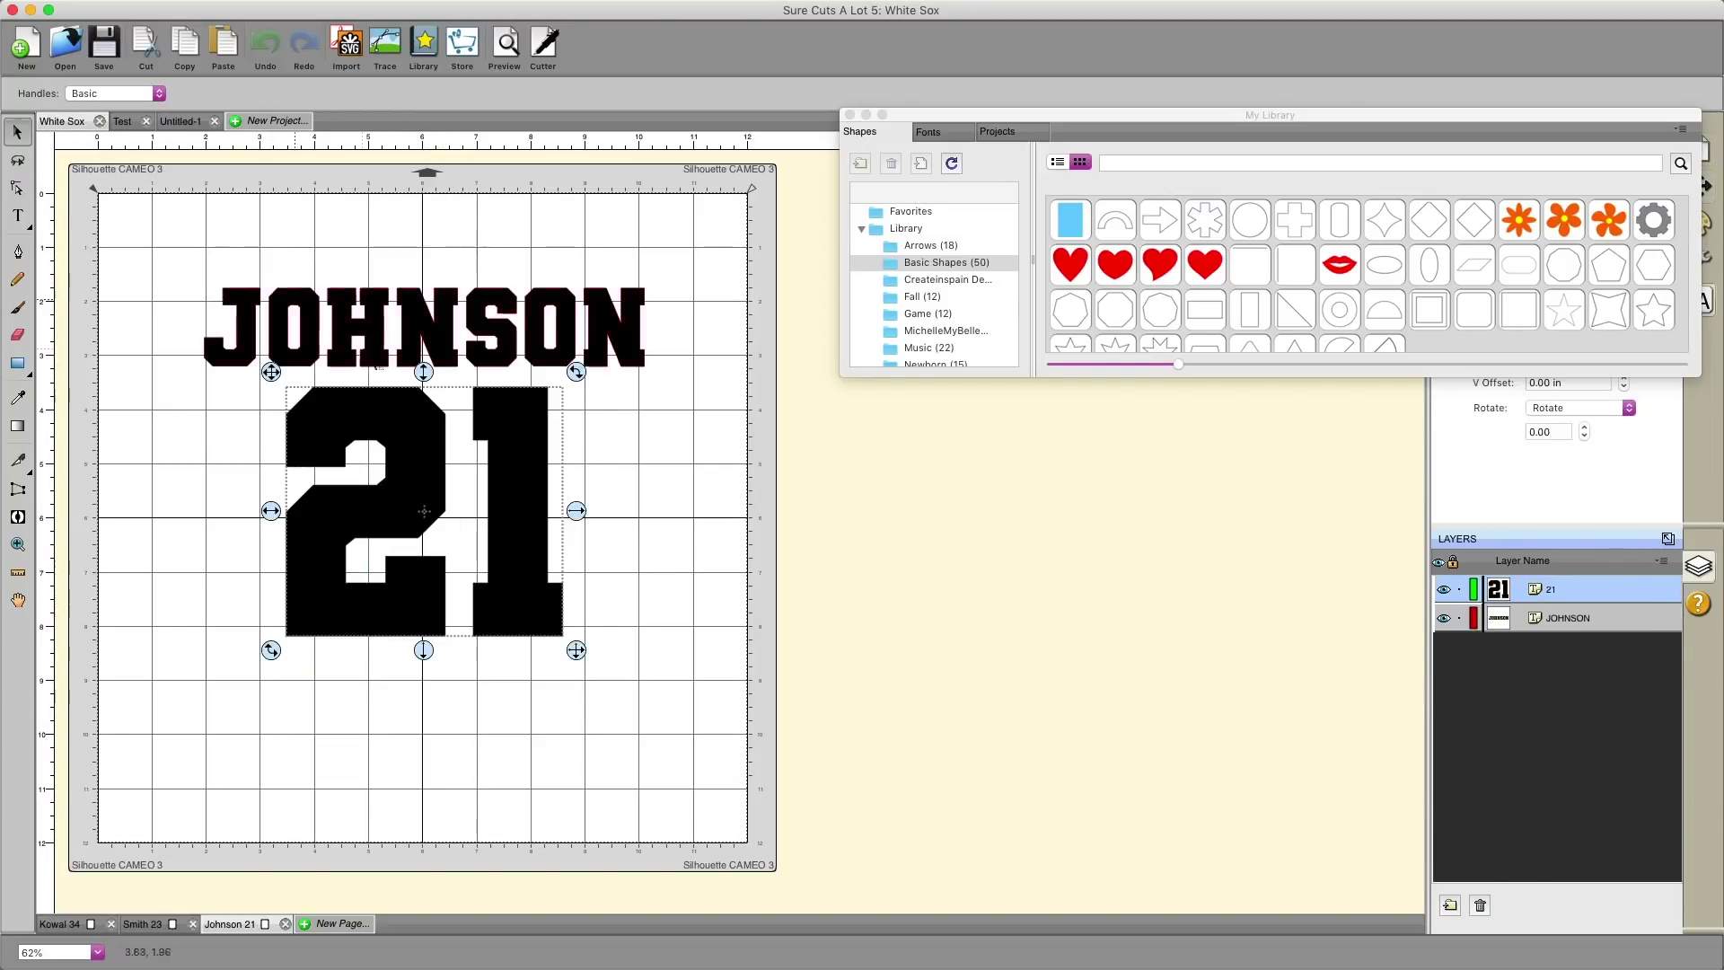
# - Cut the number 21 from the third player's page, undo the cut and clear the selection
pyautogui.click(146, 45)
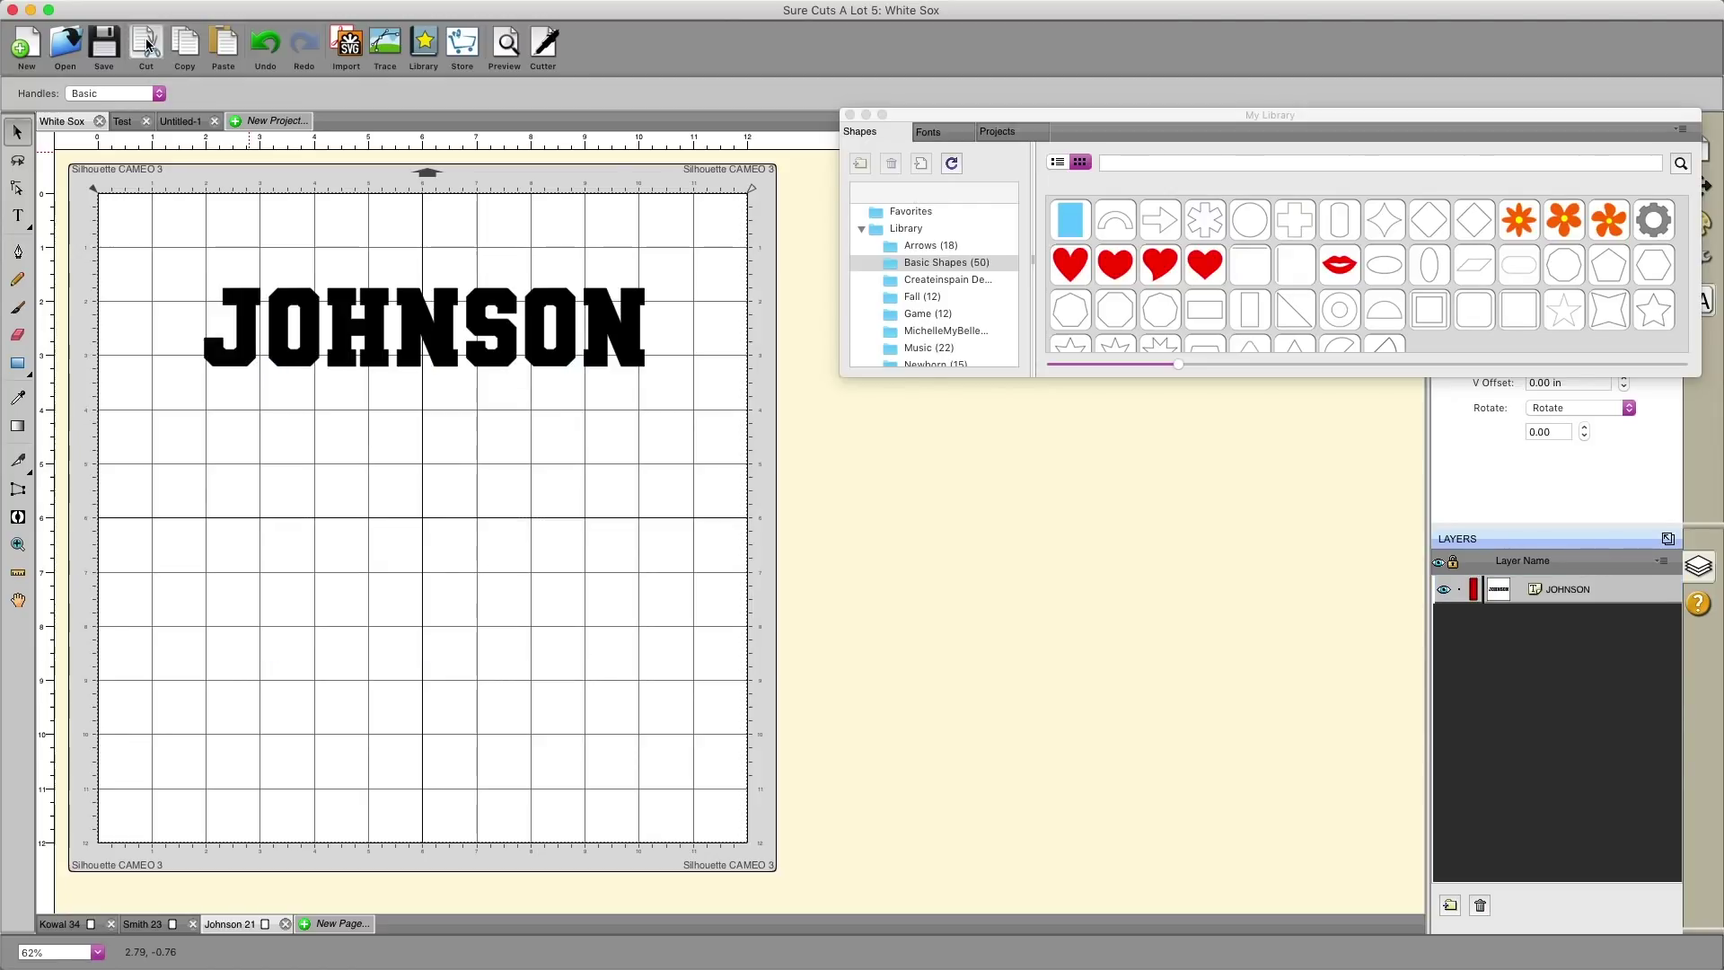
pyautogui.press('super+z')
pyautogui.click(564, 262)
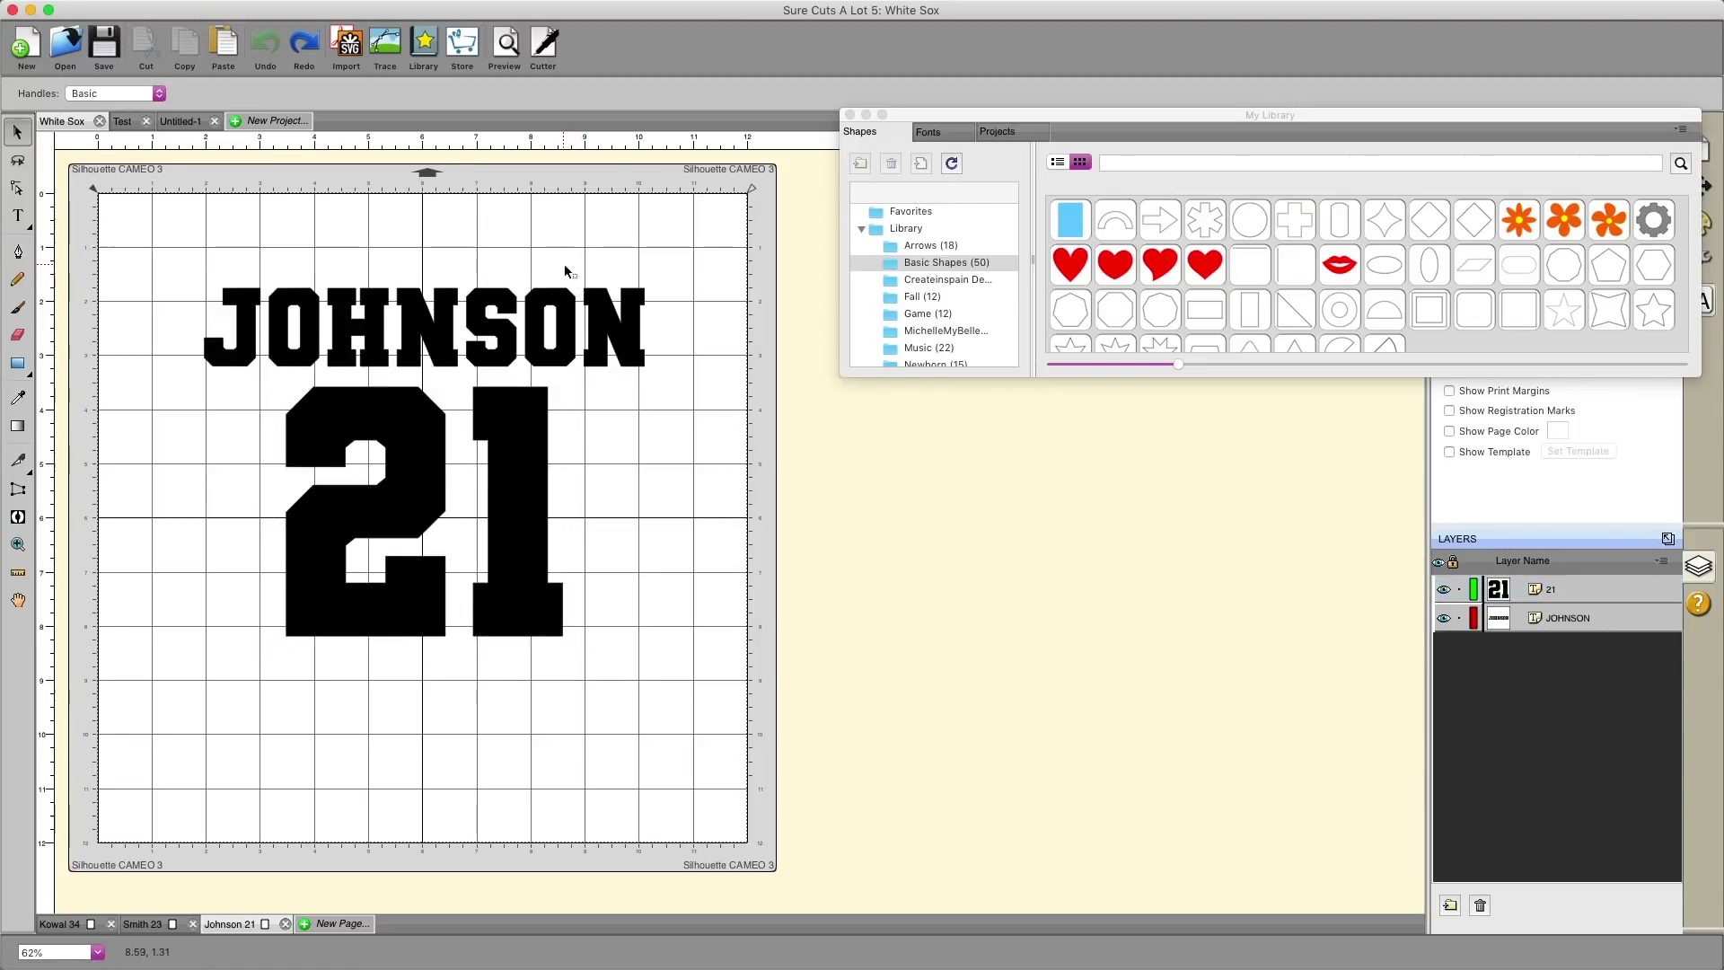
# - Cut the surname above the number 21 and paste it into the untitled project
pyautogui.click(499, 305)
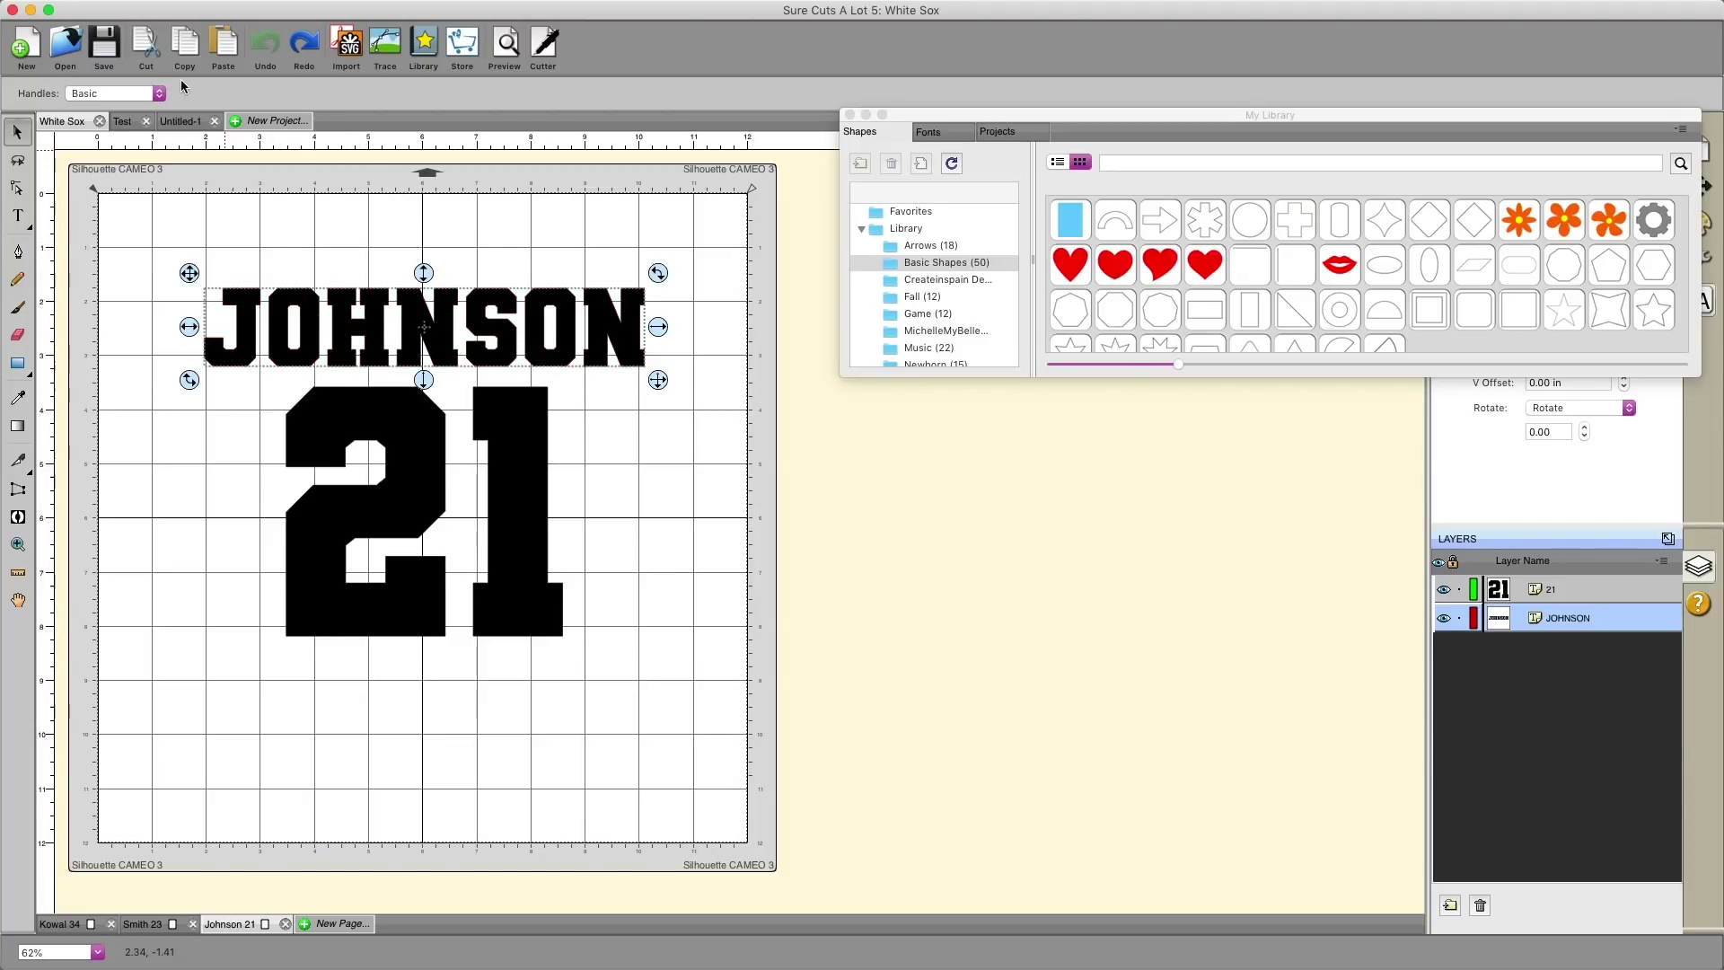
pyautogui.click(146, 45)
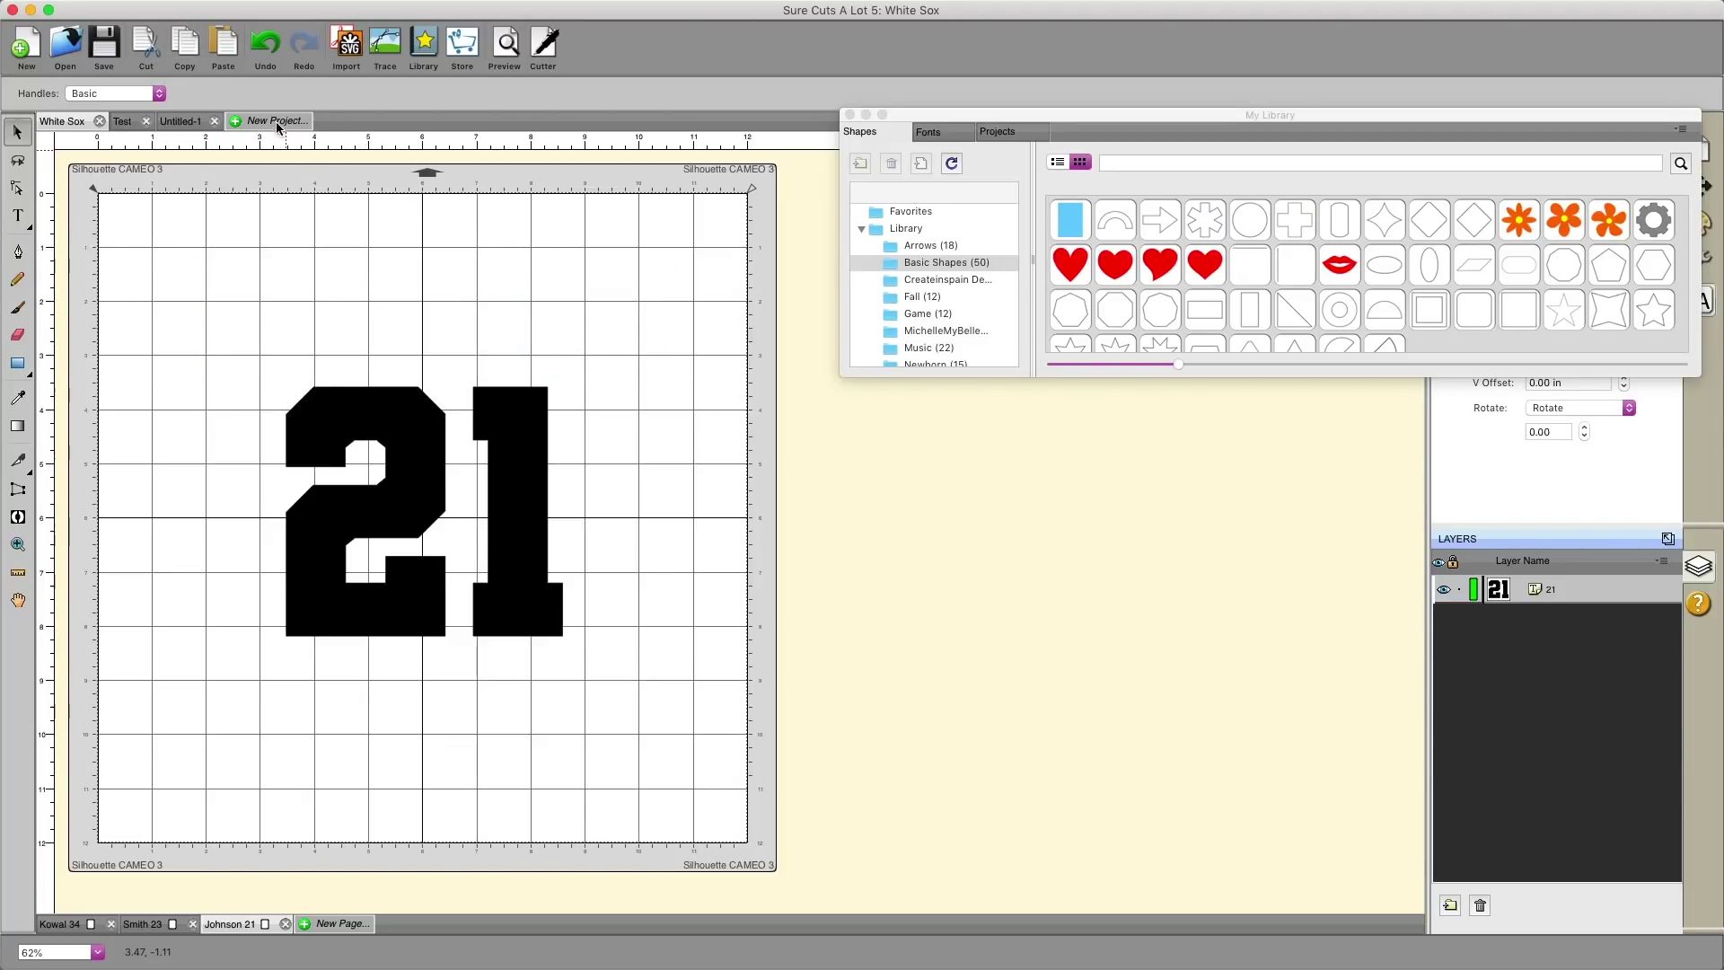
pyautogui.click(185, 122)
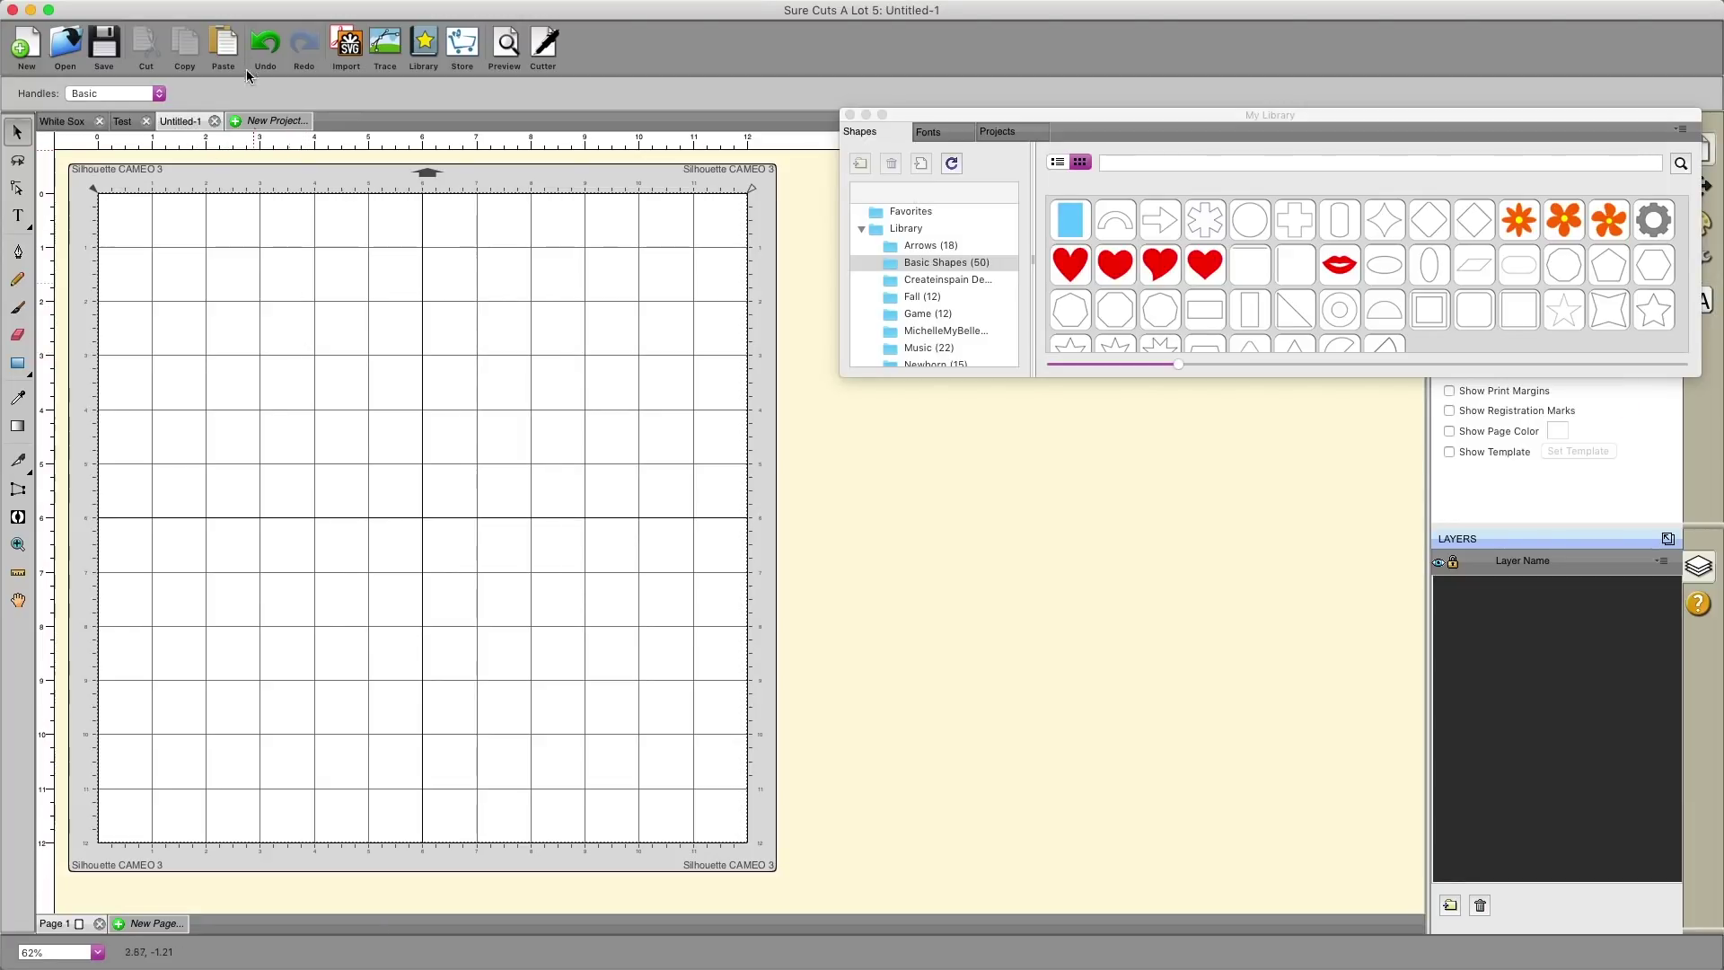
pyautogui.click(224, 45)
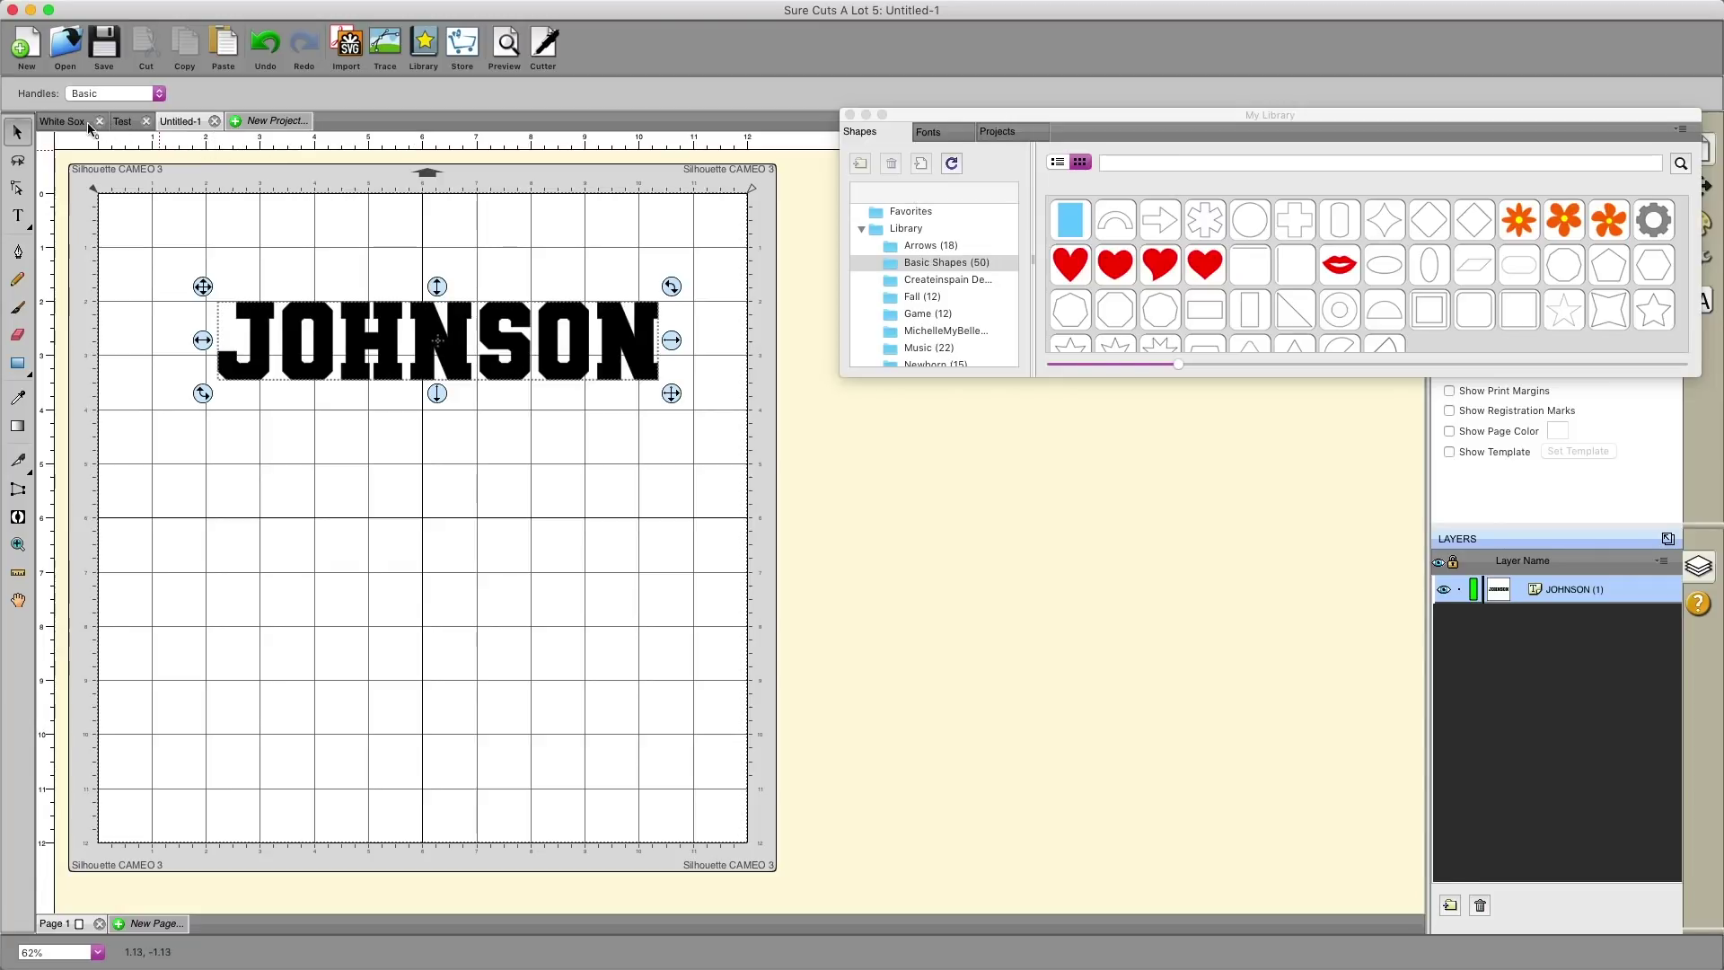
# - Return to the White Sox project, undo the cut of the surname and clear the selection
pyautogui.click(63, 121)
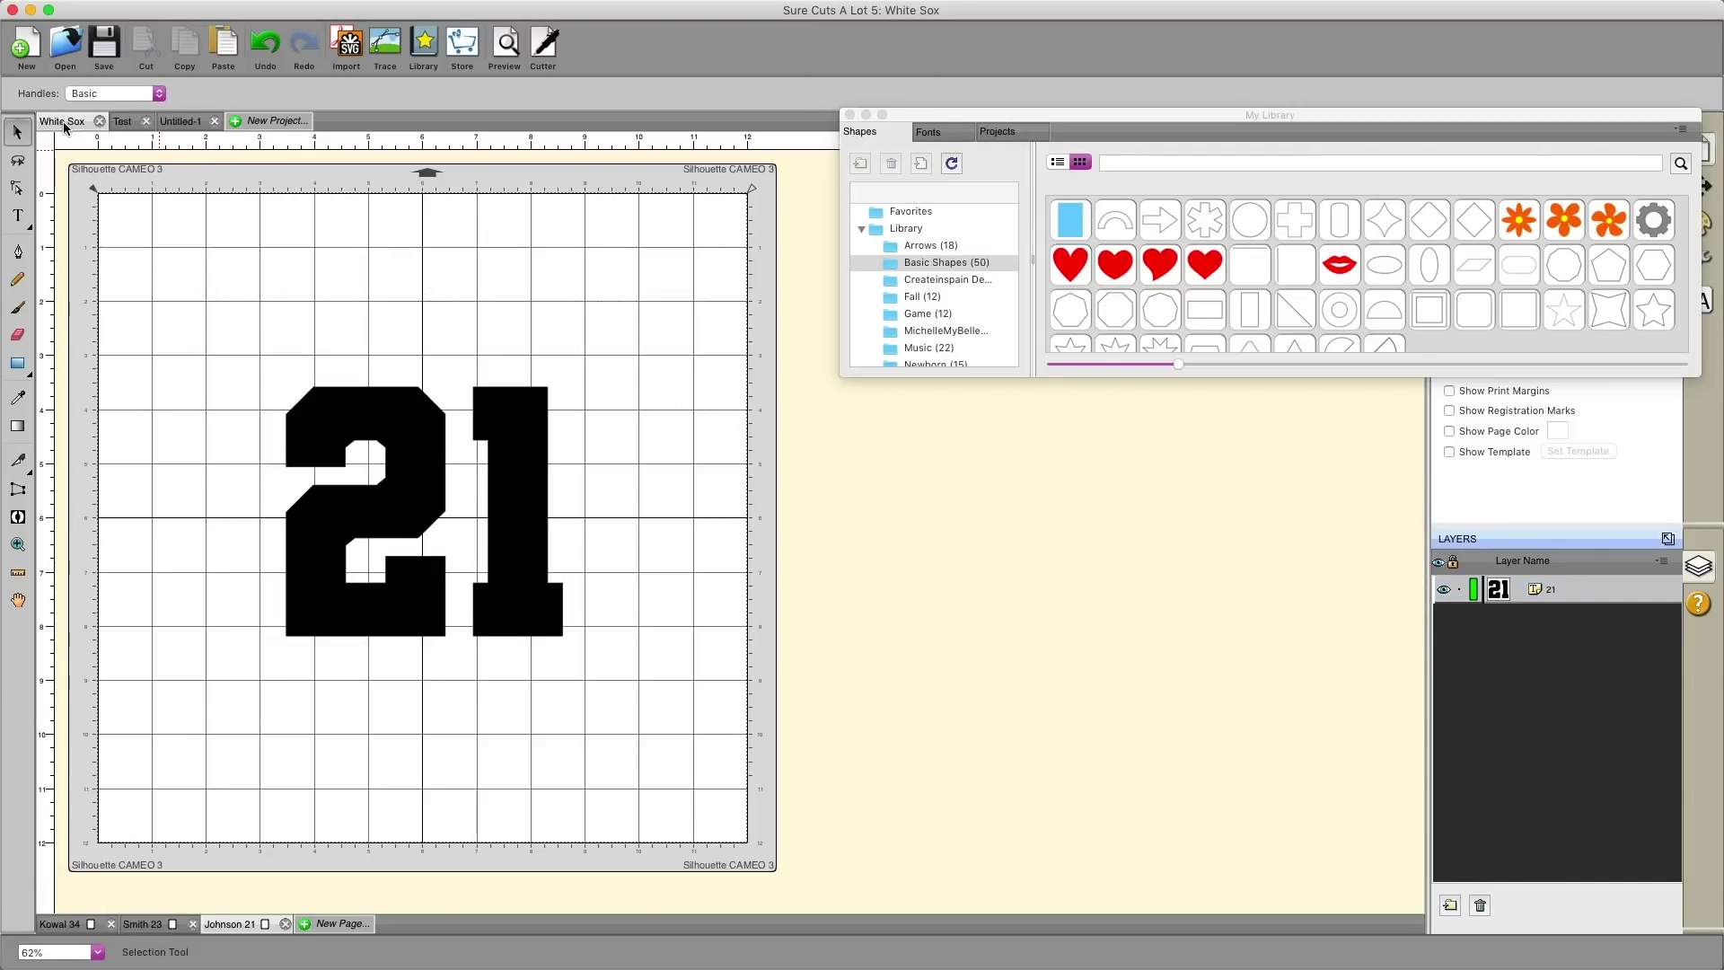
pyautogui.press('super+v')
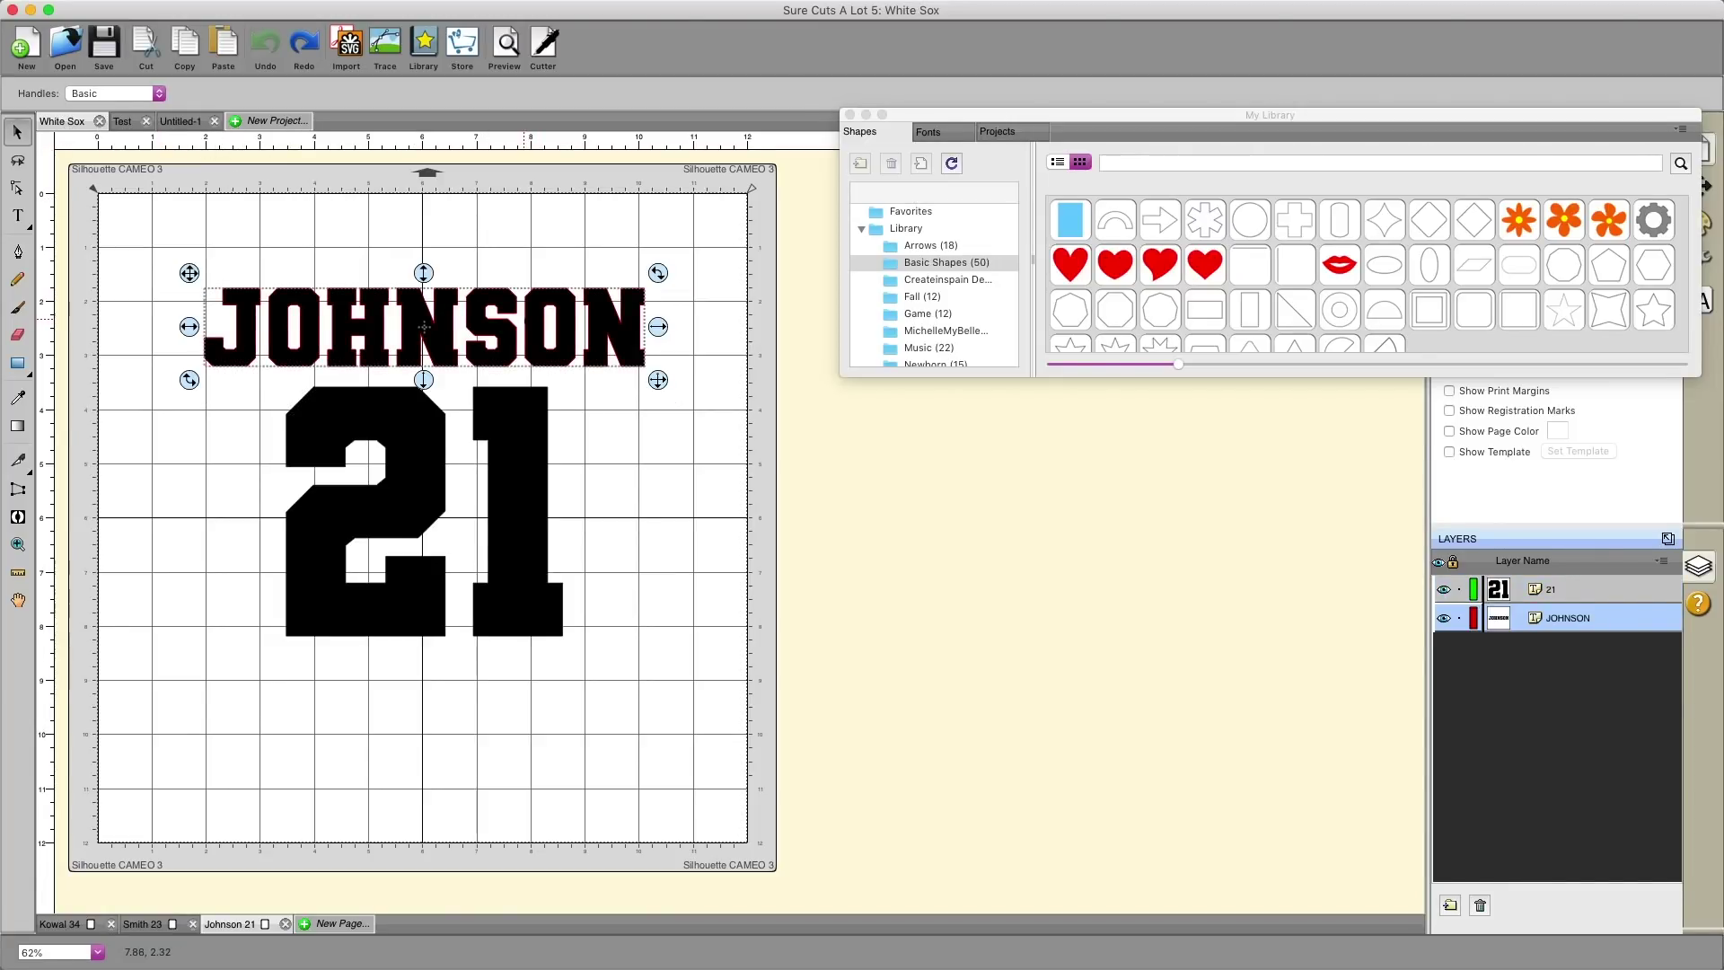
pyautogui.click(693, 459)
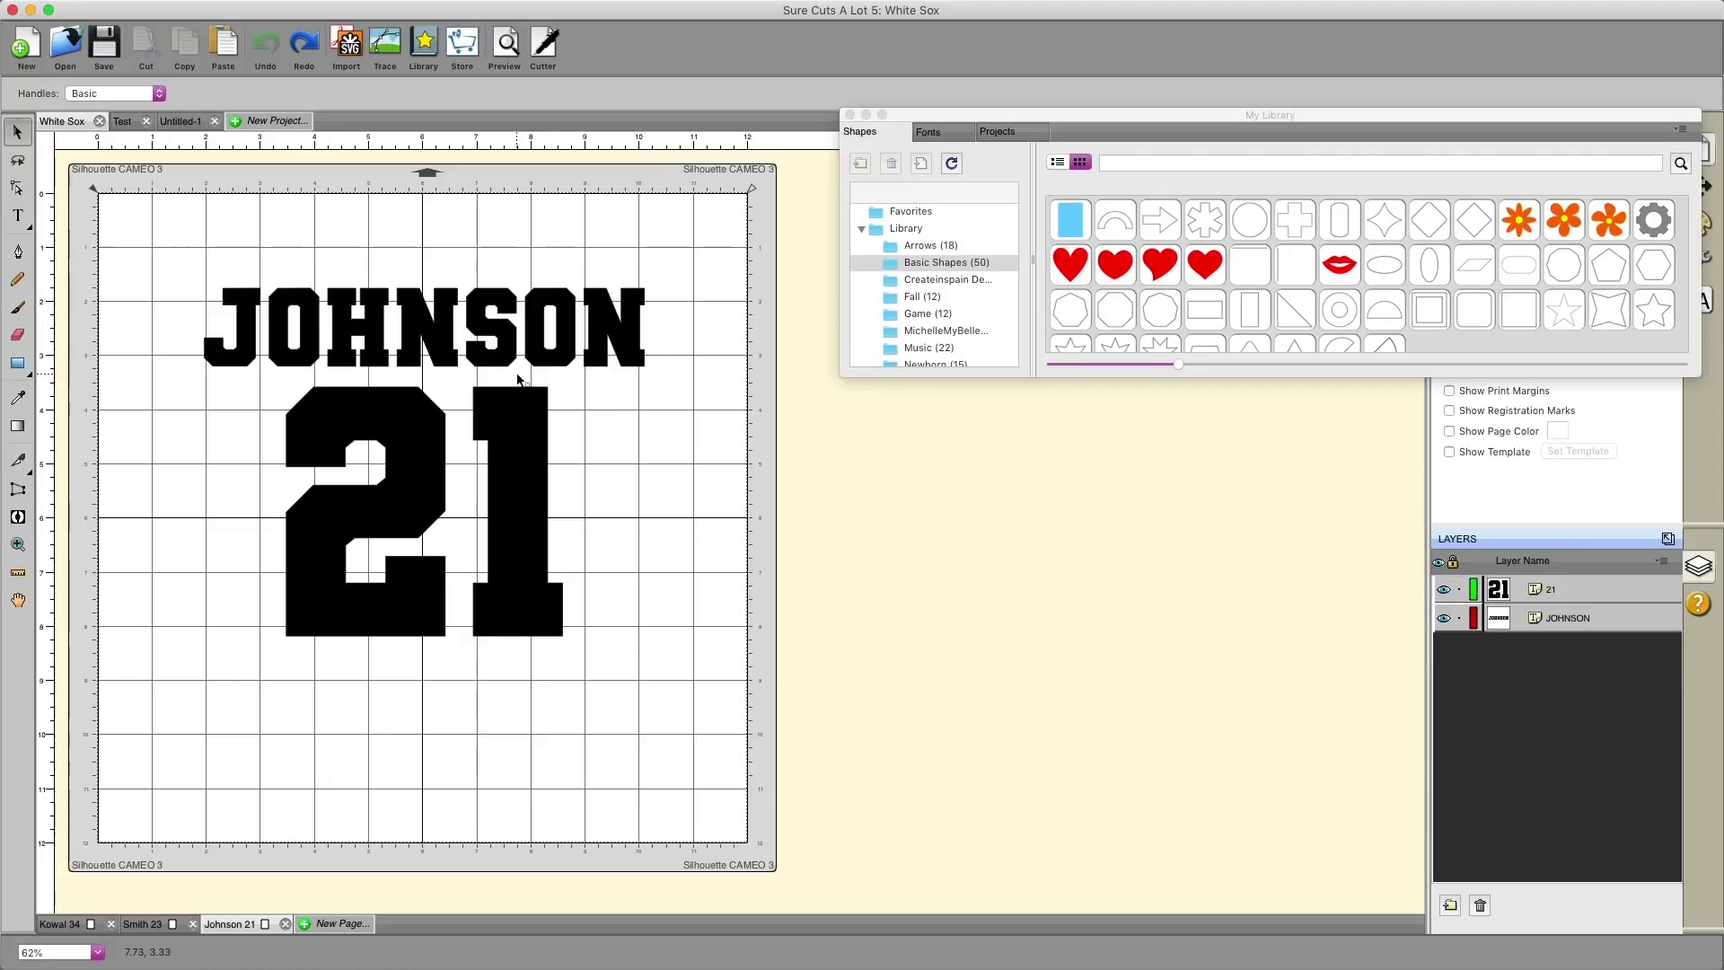
# - Duplicate the surname by copying and pasting it, placing one below the number 21 and the other just above it
pyautogui.click(424, 326)
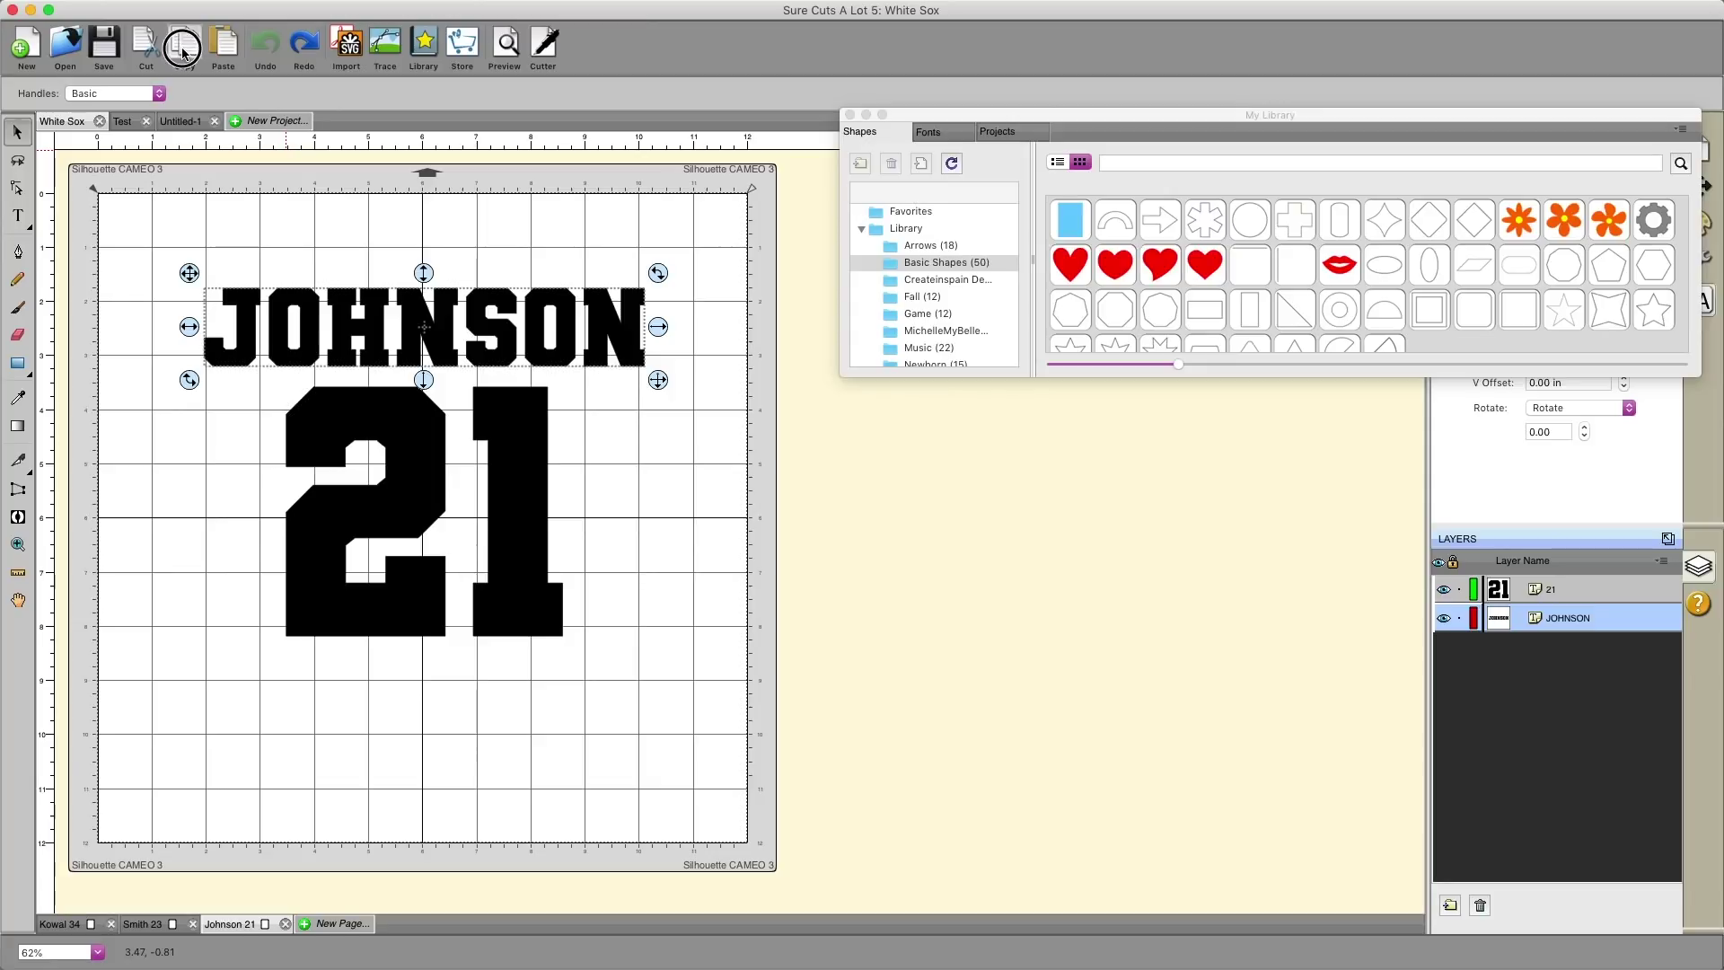
pyautogui.click(222, 45)
pyautogui.moveTo(369, 332); pyautogui.dragTo(361, 757)
pyautogui.moveTo(431, 327); pyautogui.dragTo(424, 331)
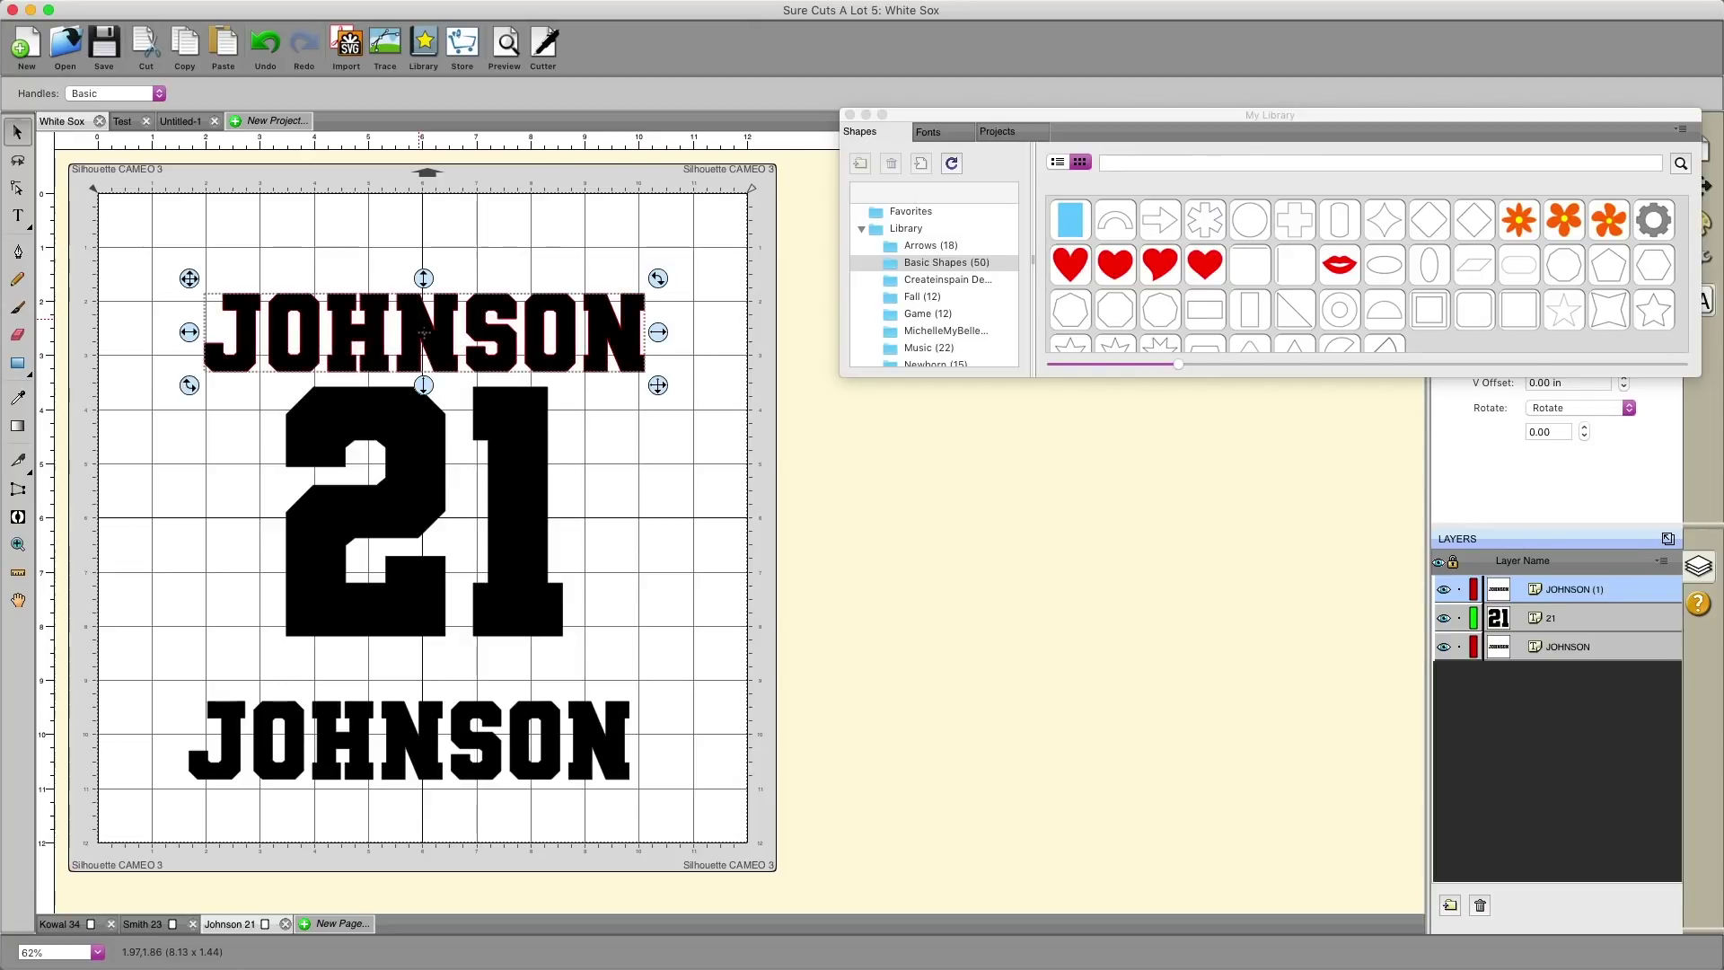
# - Examine the cut, copy and paste commands offered for the upper surname and the number 21, including Paste in Place
pyautogui.click(117, 225)
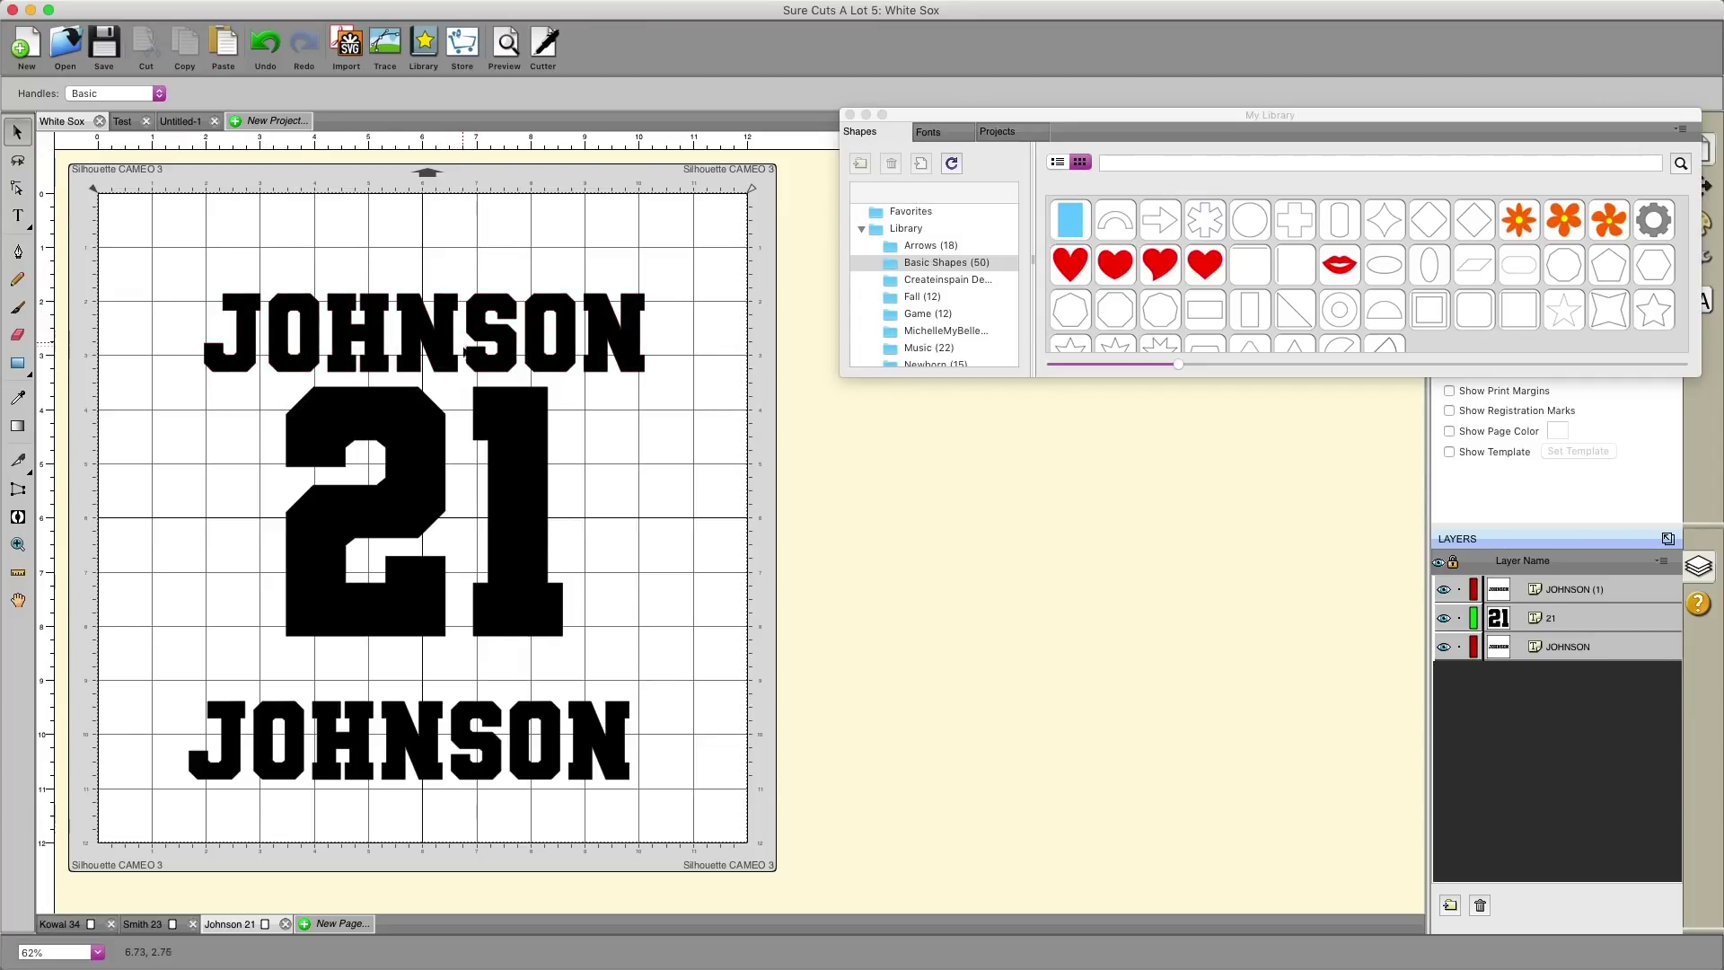
pyautogui.click(423, 334)
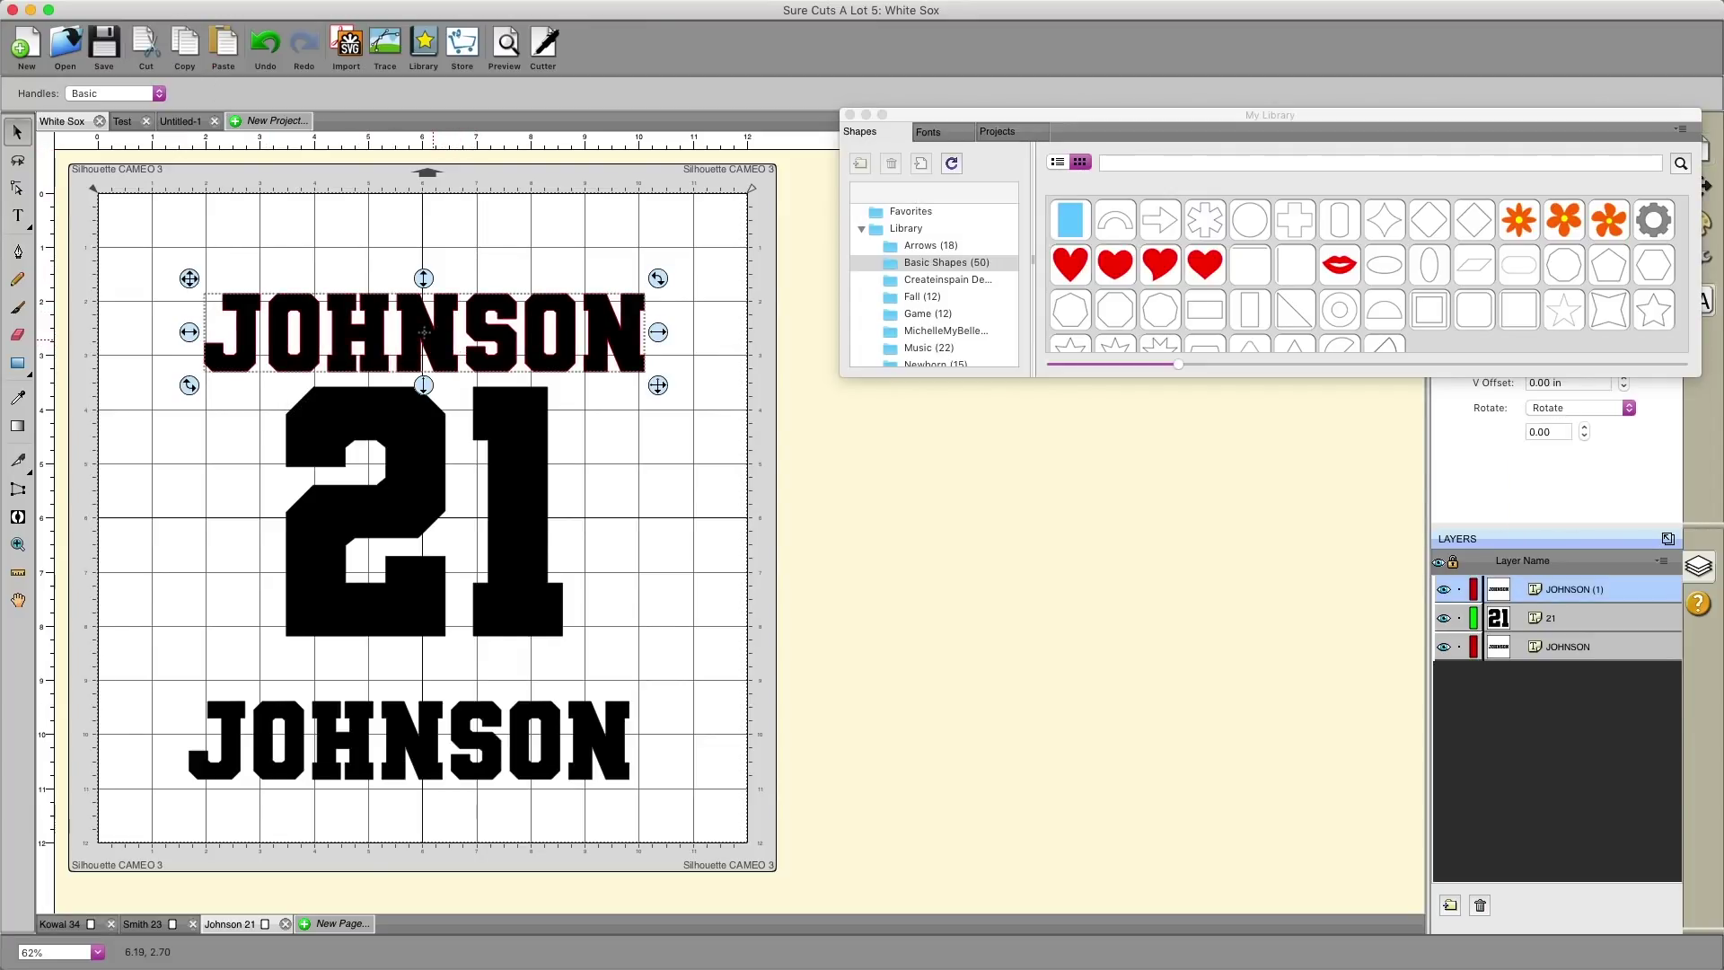
pyautogui.rightClick(447, 343)
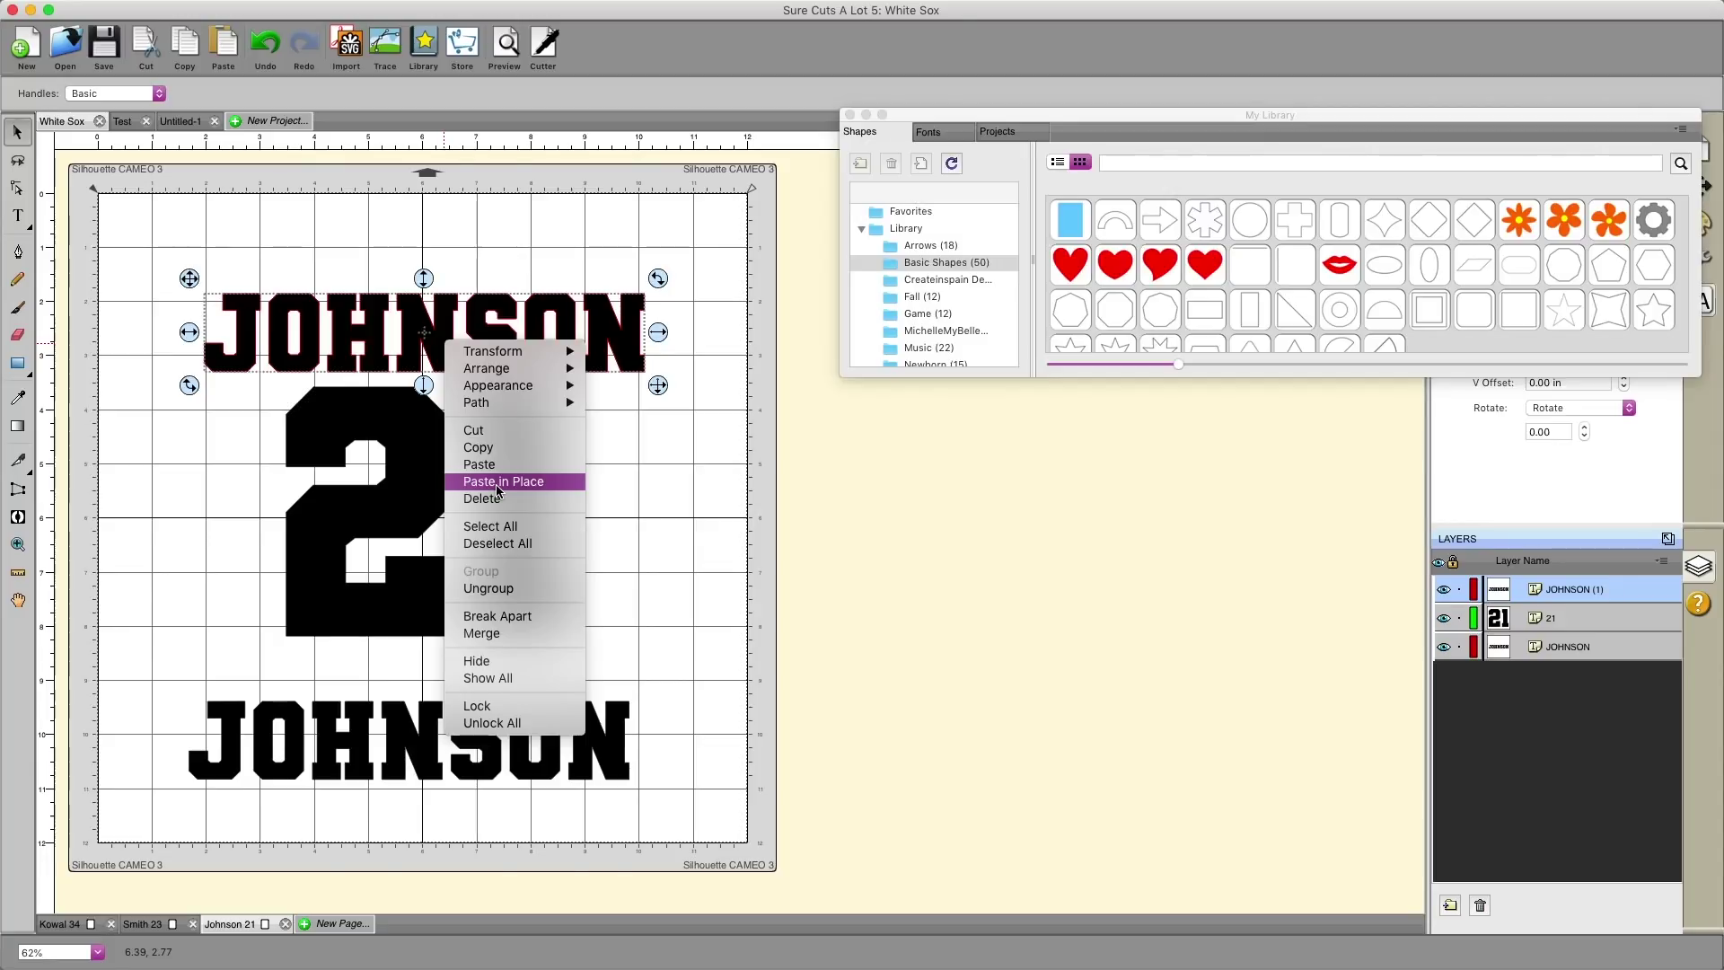
pyautogui.click(704, 488)
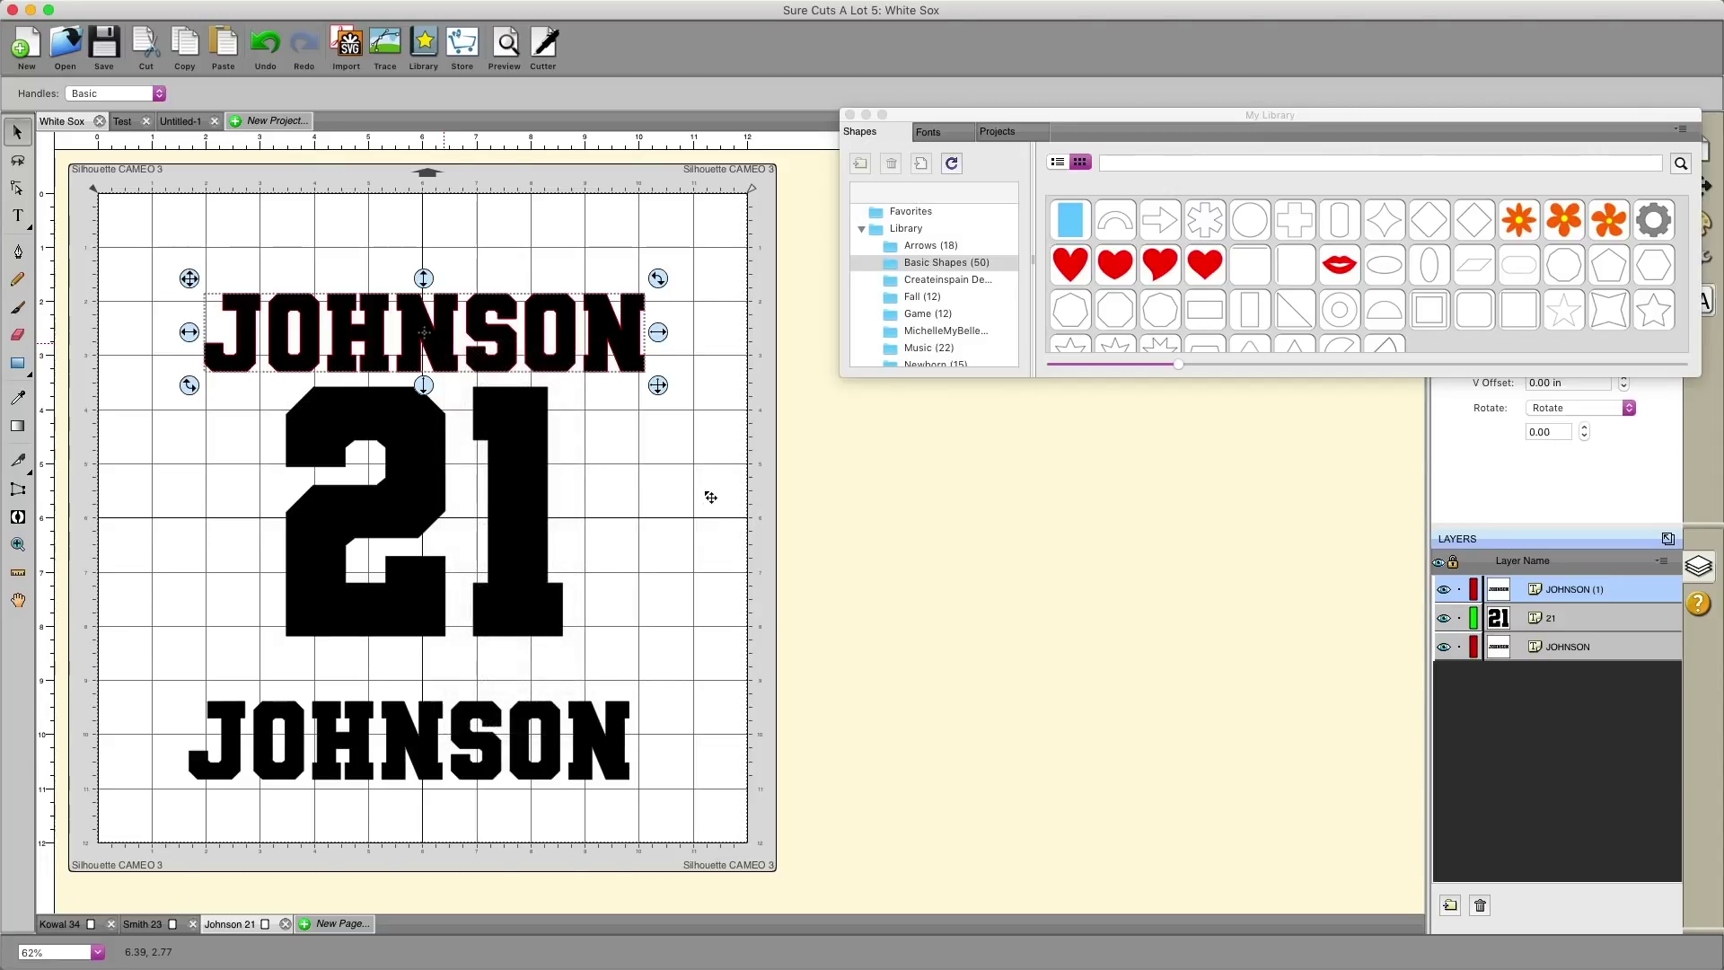
pyautogui.click(516, 502)
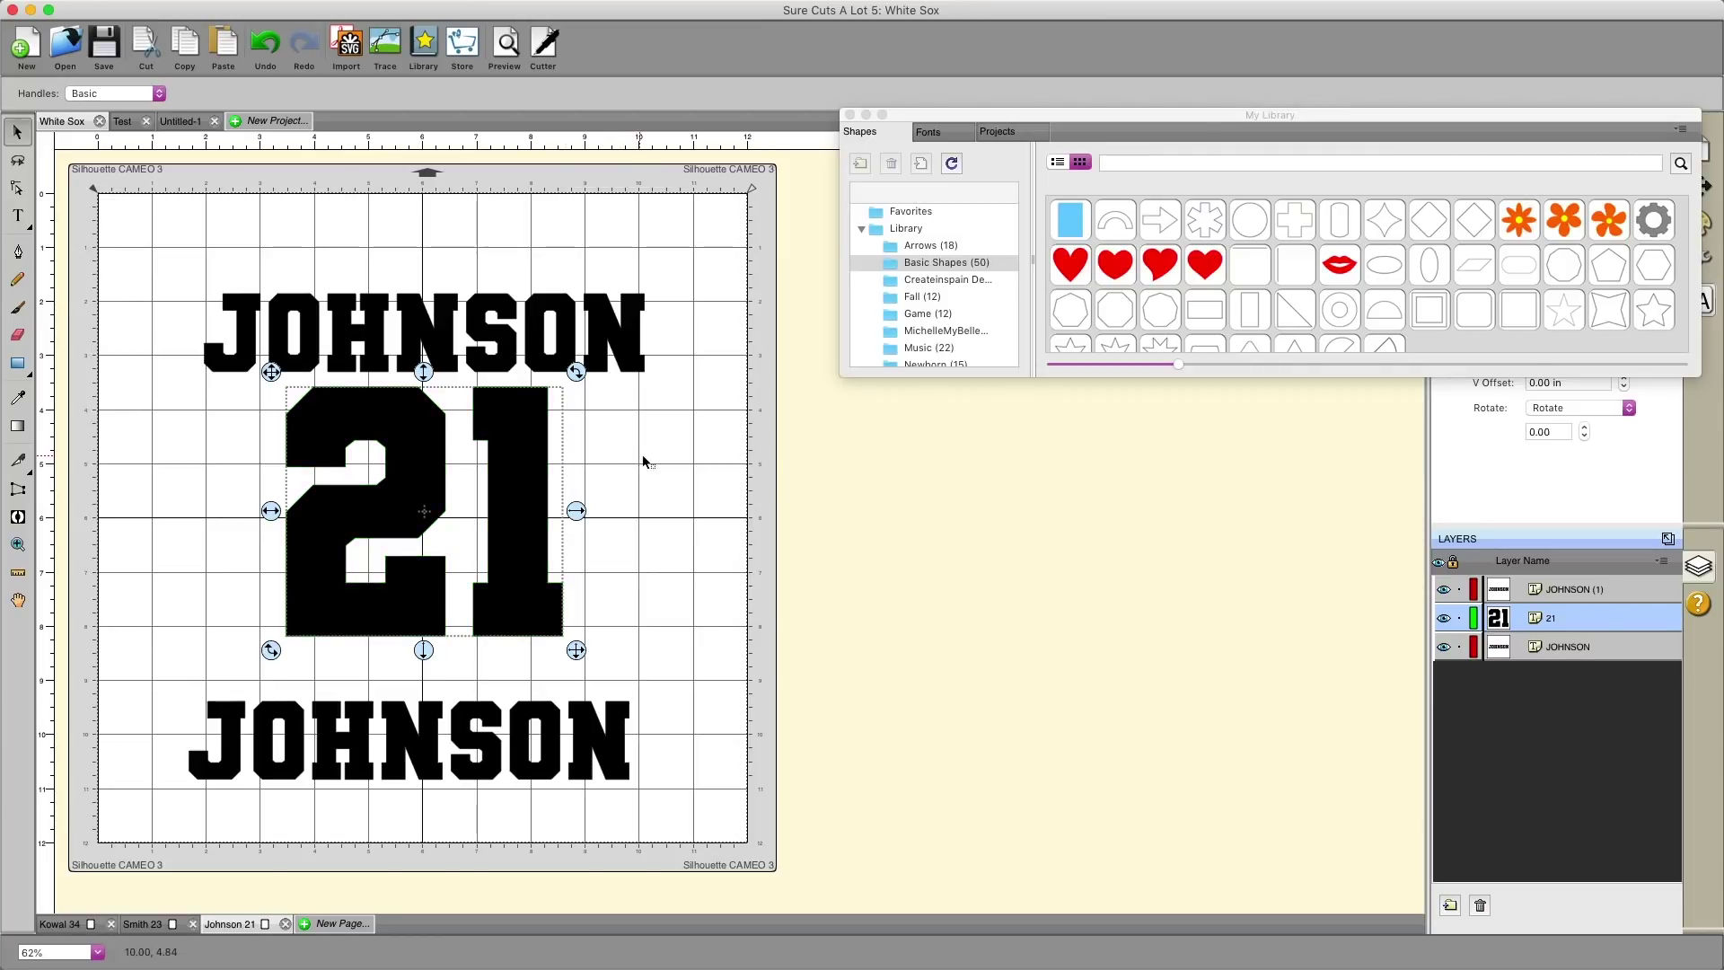
pyautogui.click(229, 11)
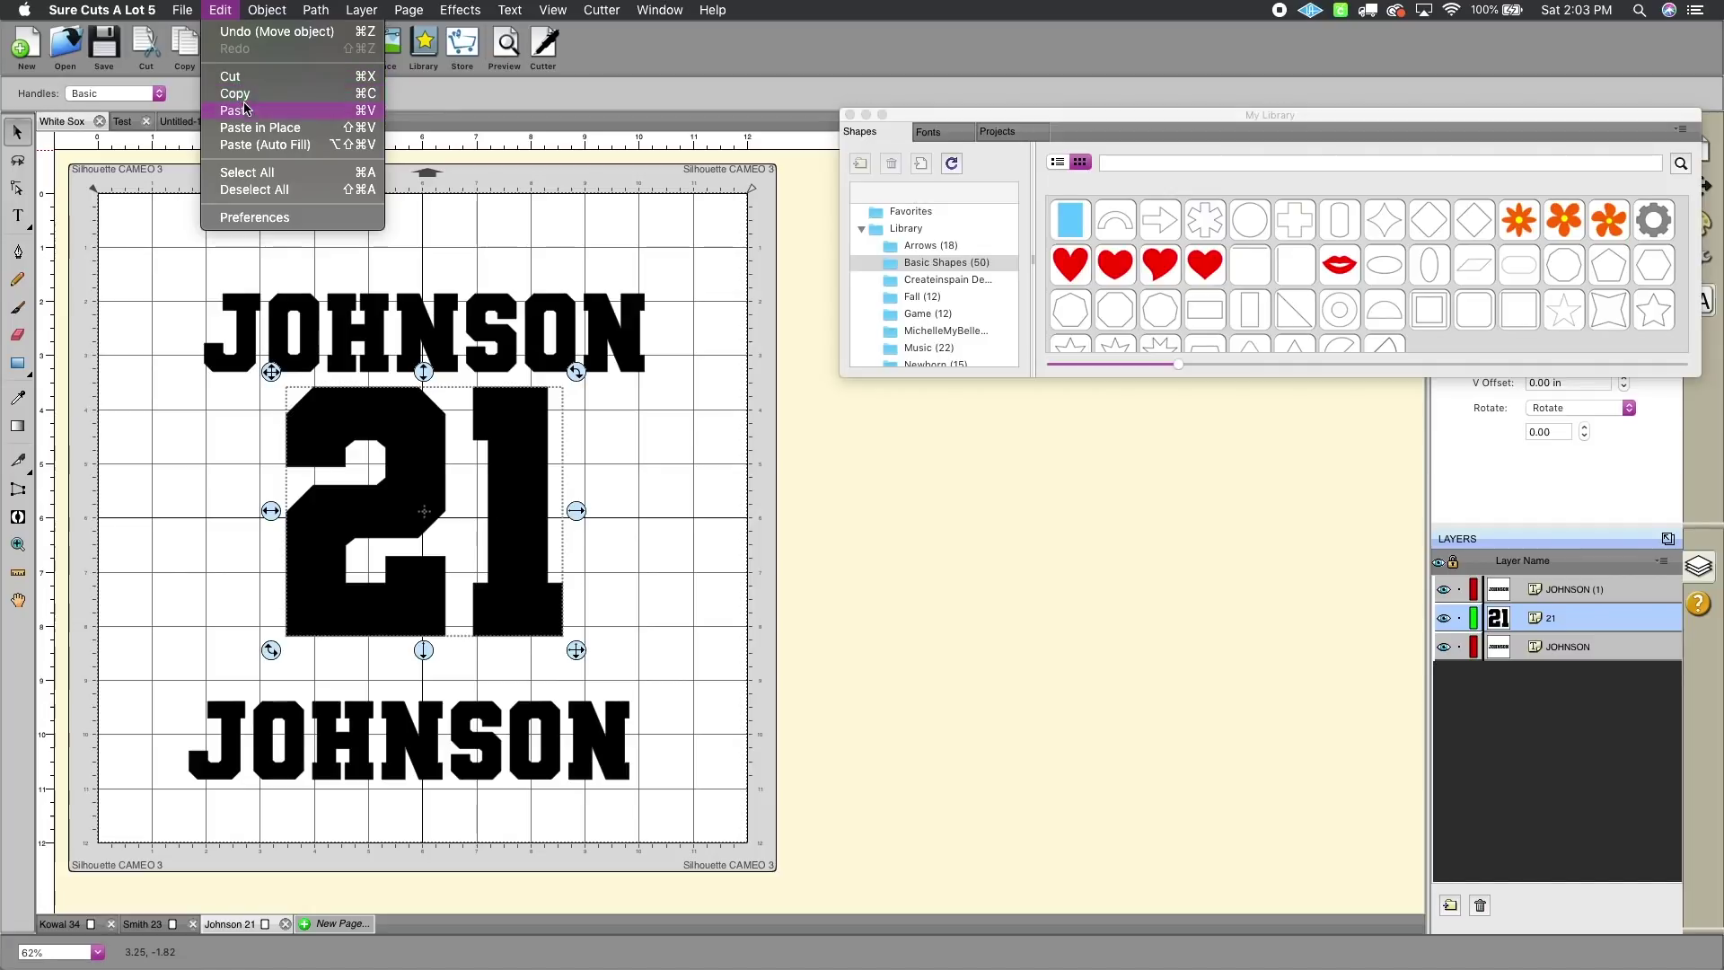
pyautogui.click(698, 295)
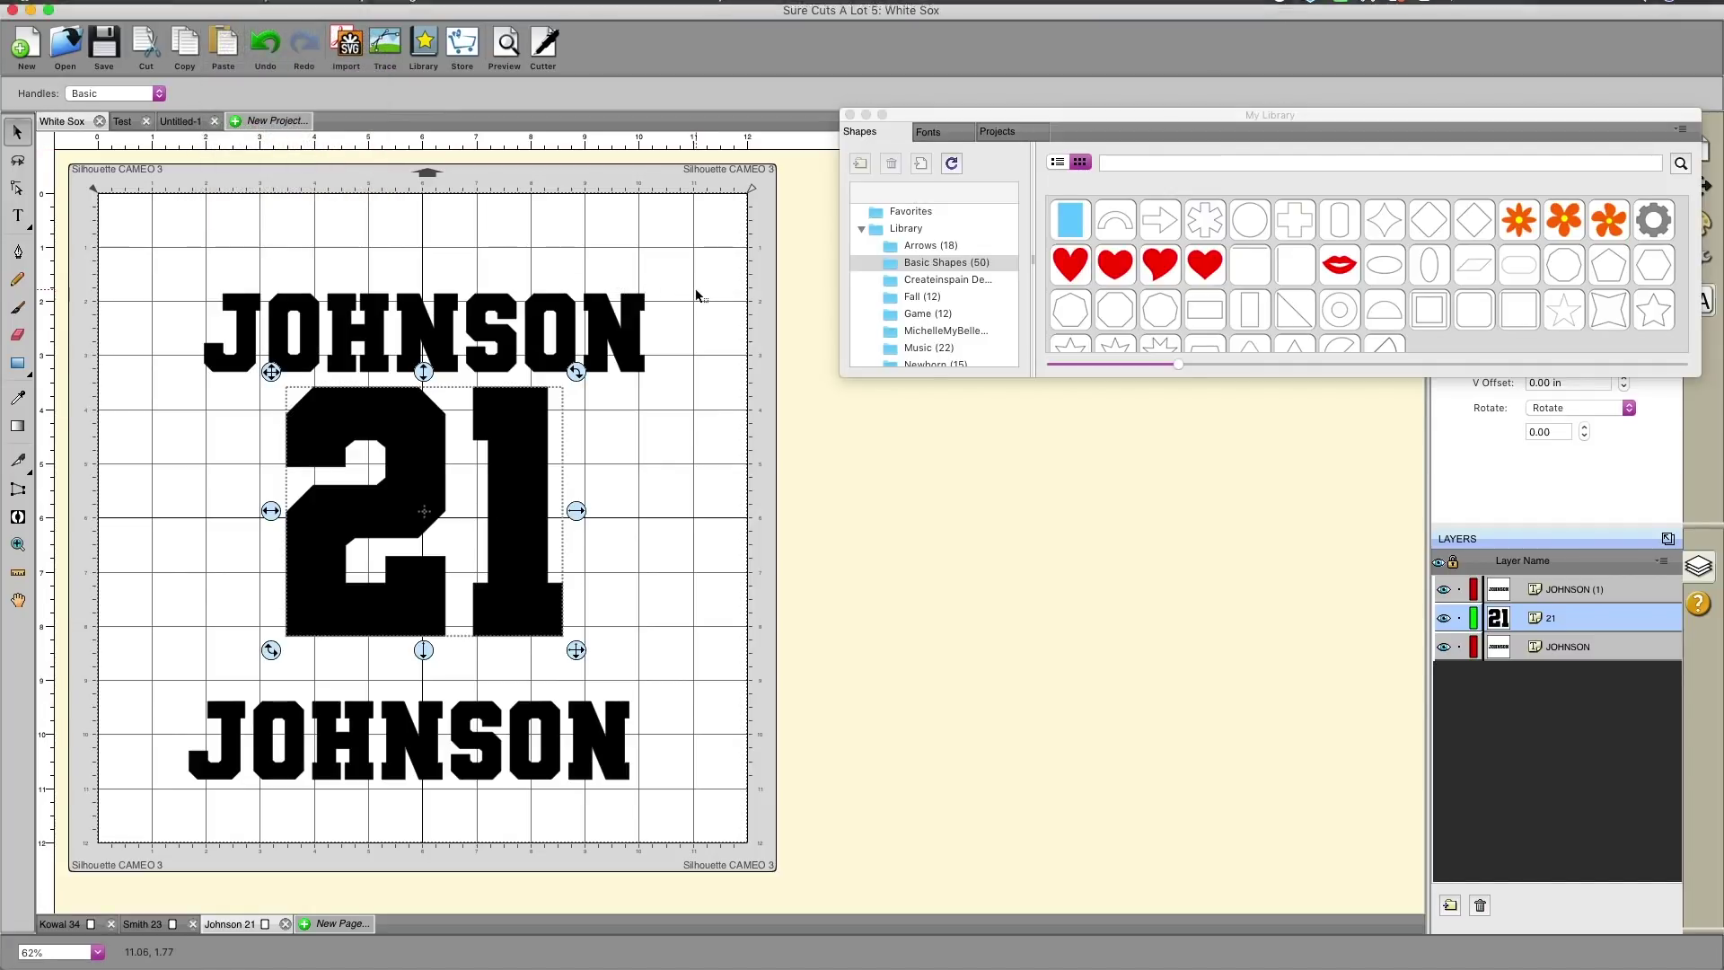
pyautogui.rightClick(511, 453)
pyautogui.click(253, 220)
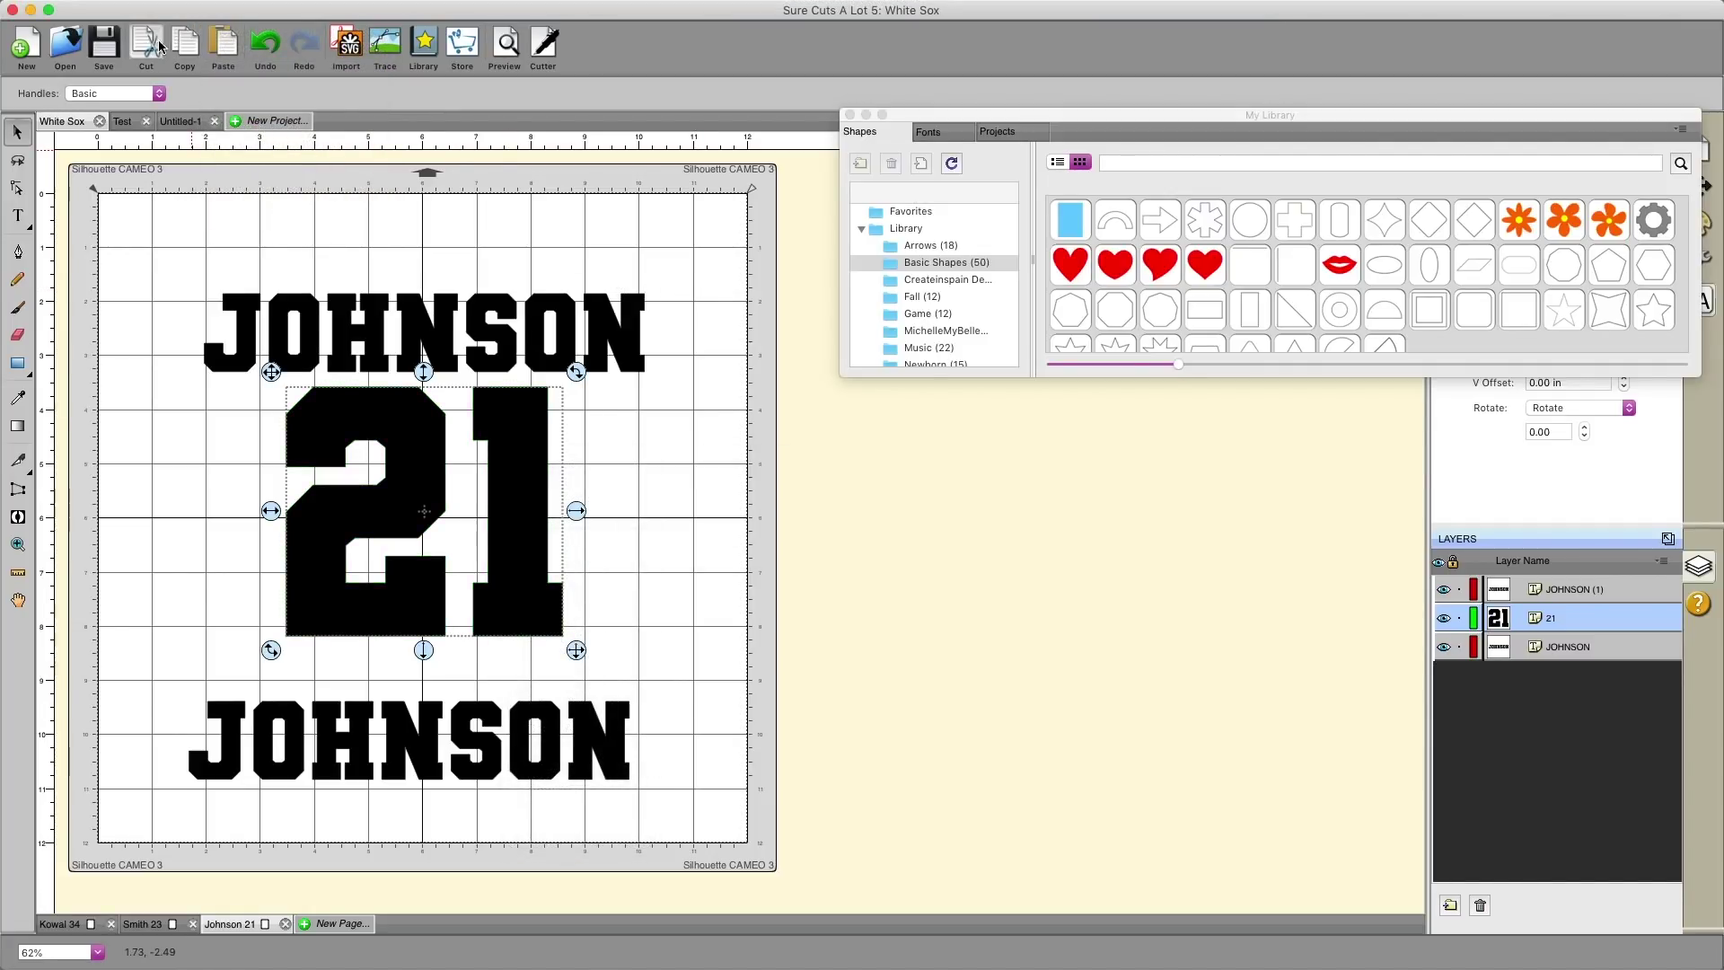
pyautogui.click(218, 9)
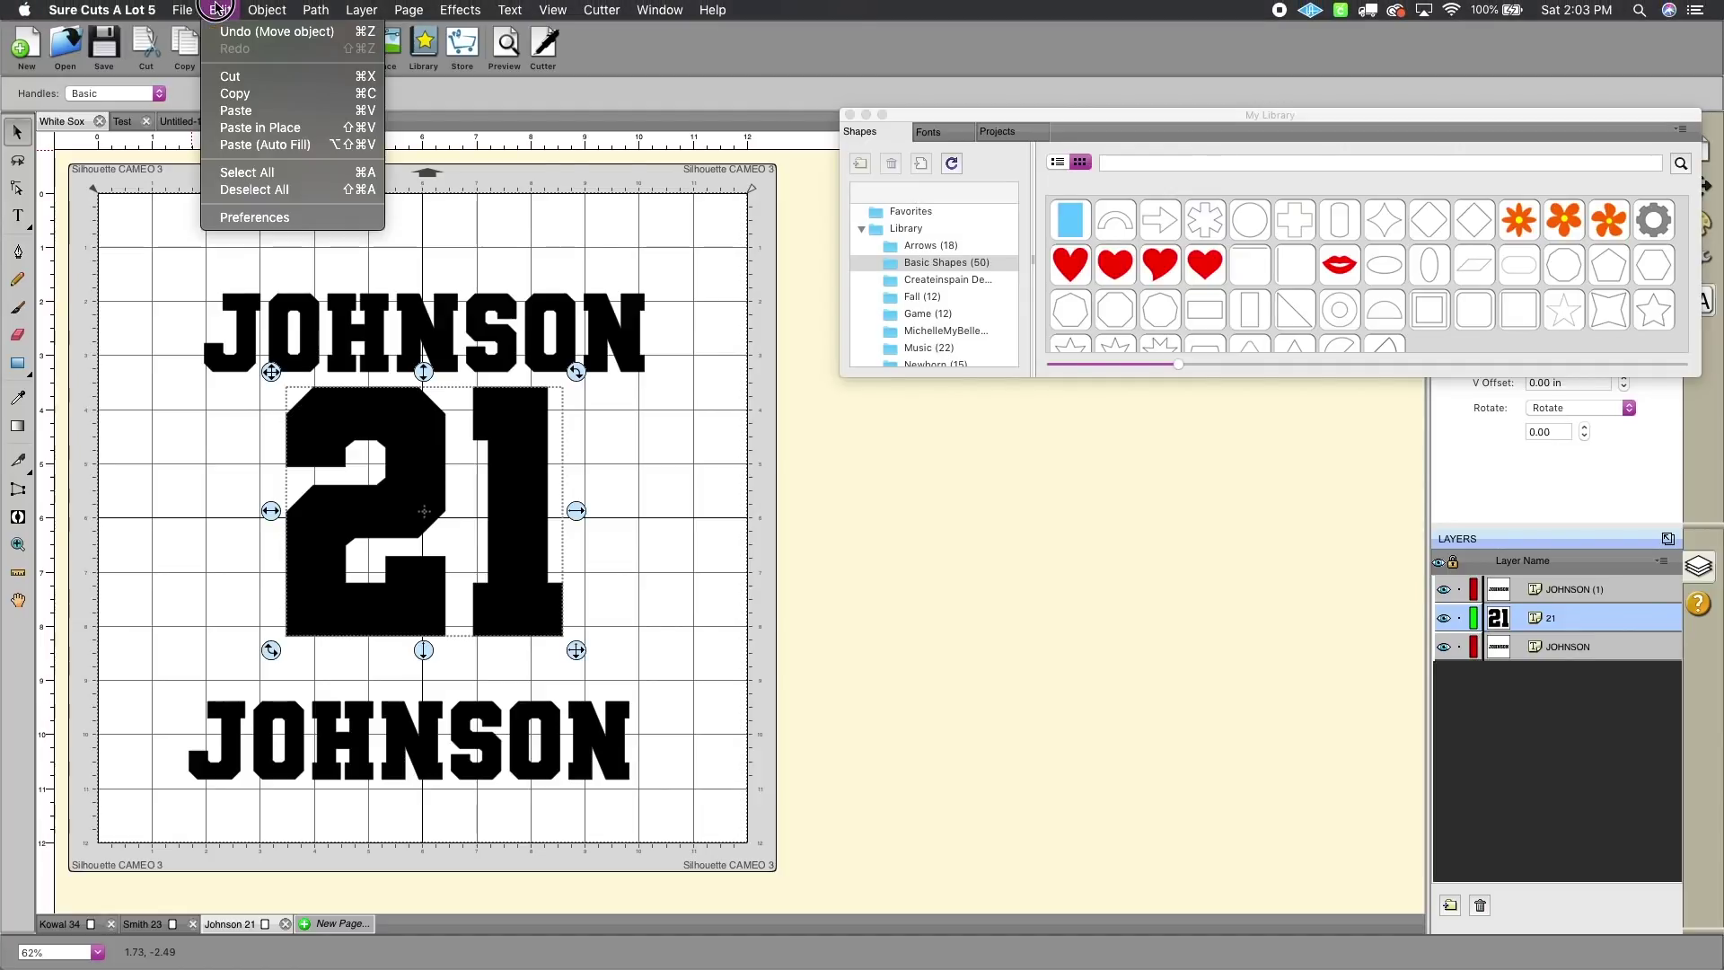
pyautogui.click(221, 10)
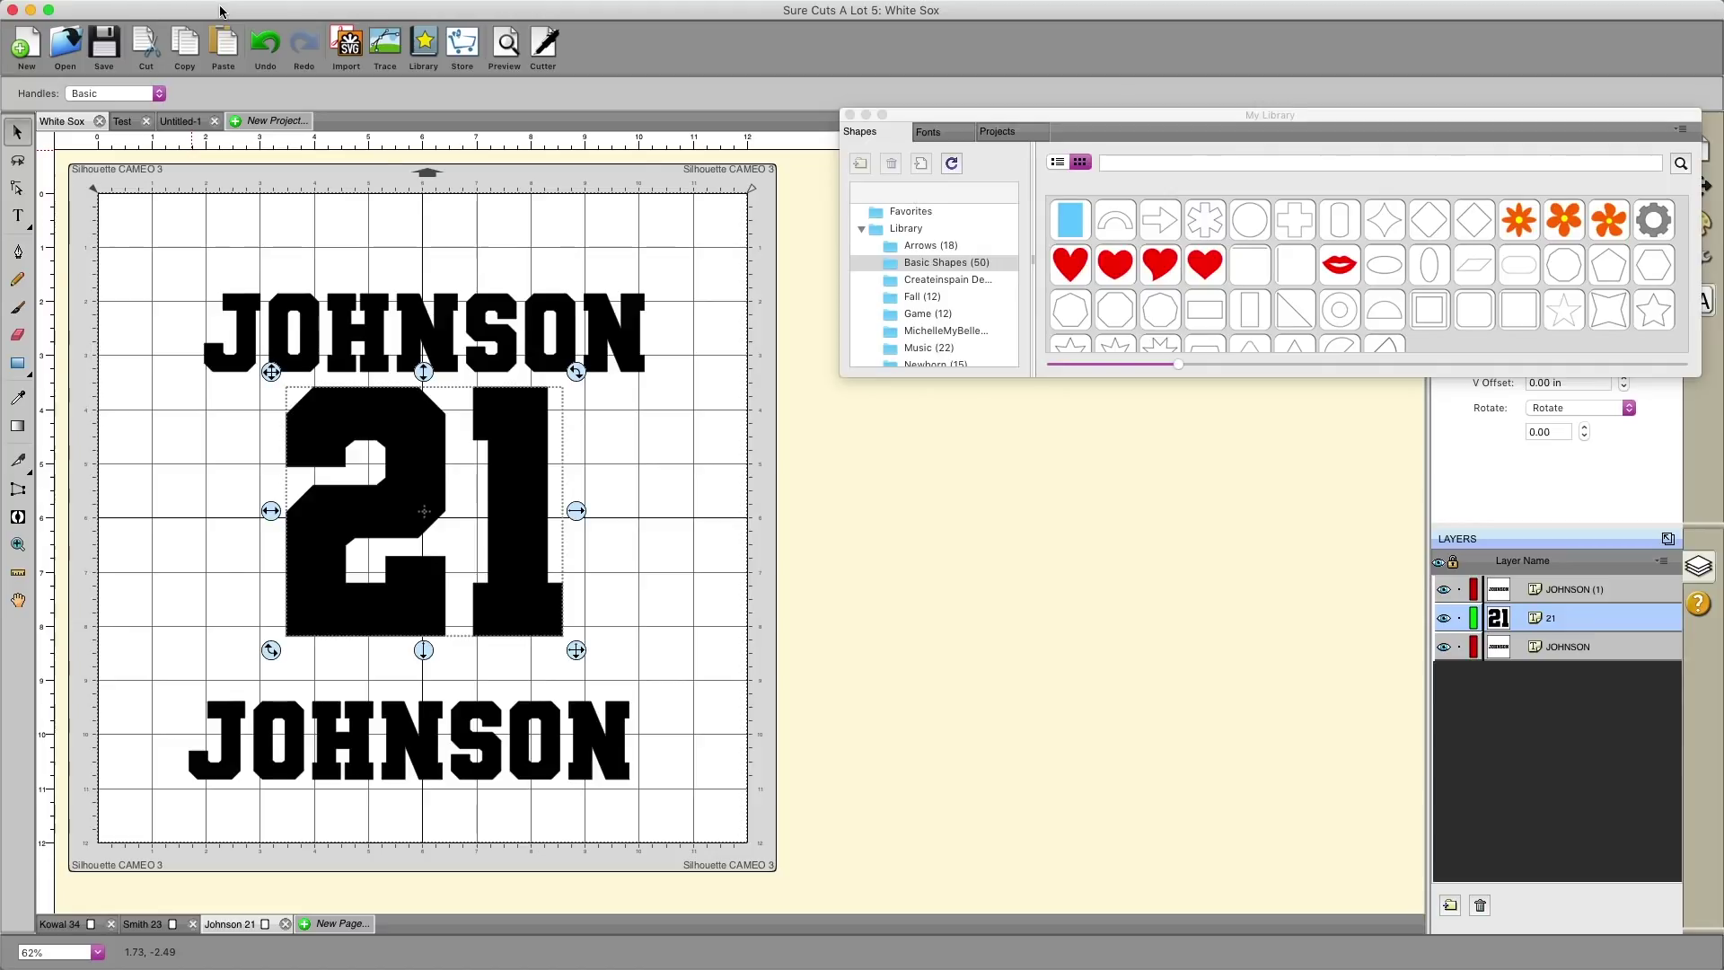
# - Undo and redo the last move of the upper surname
pyautogui.click(677, 431)
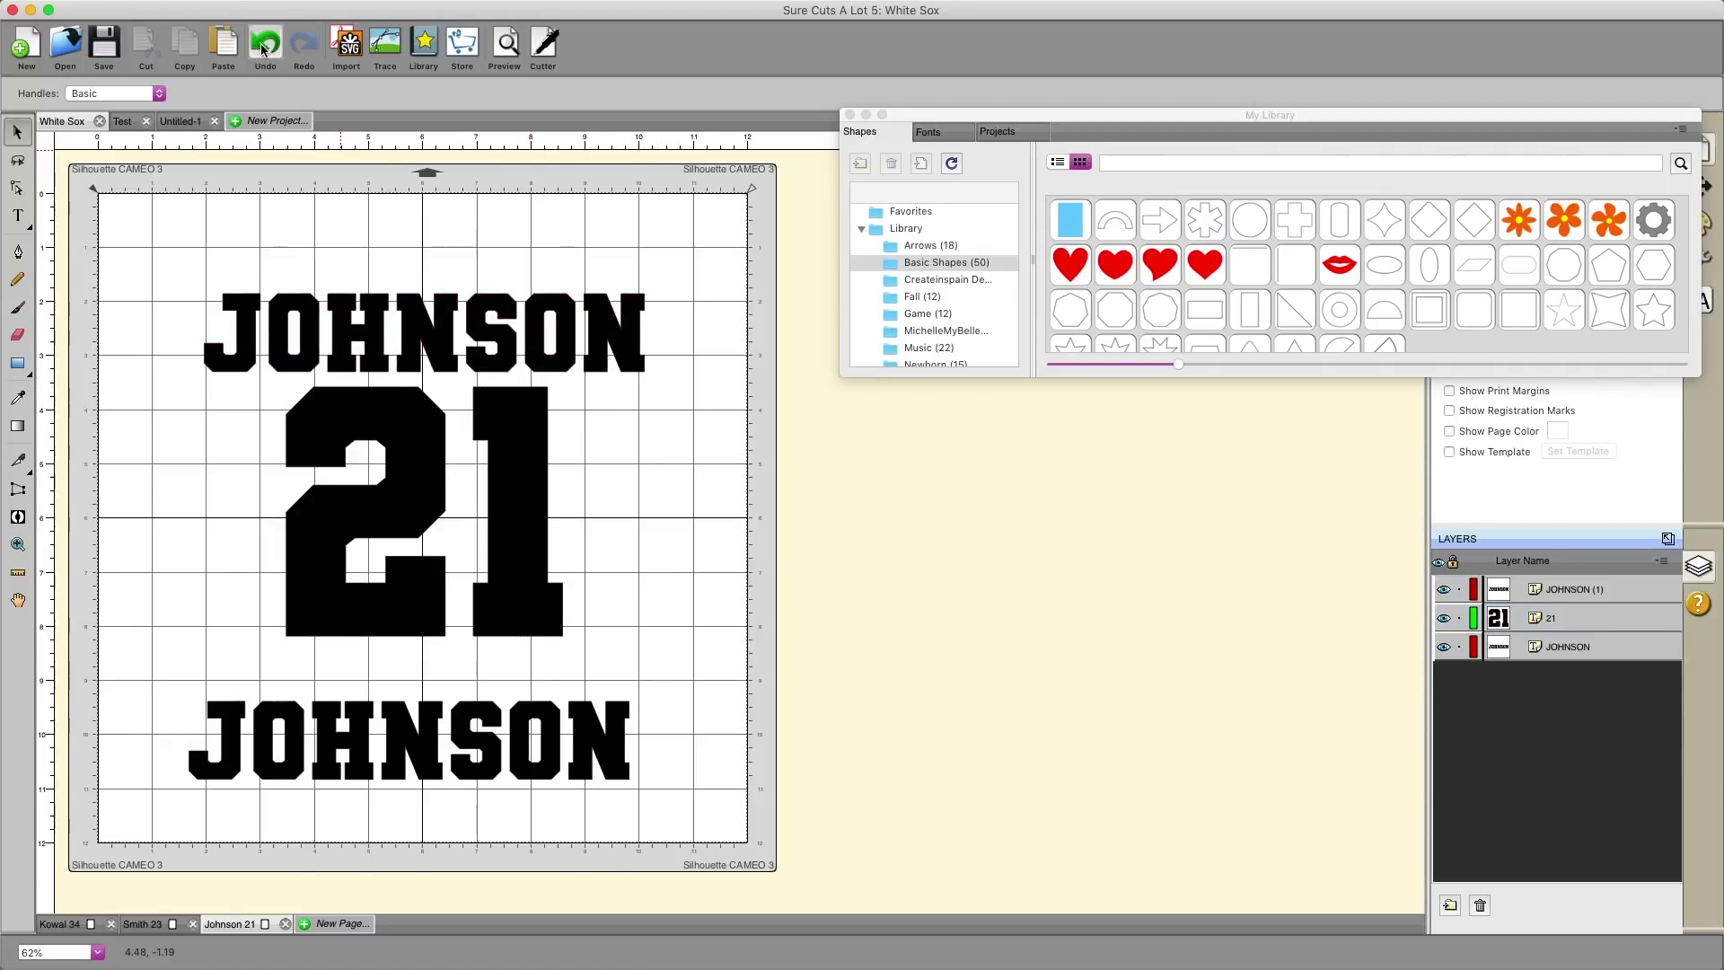
pyautogui.click(305, 46)
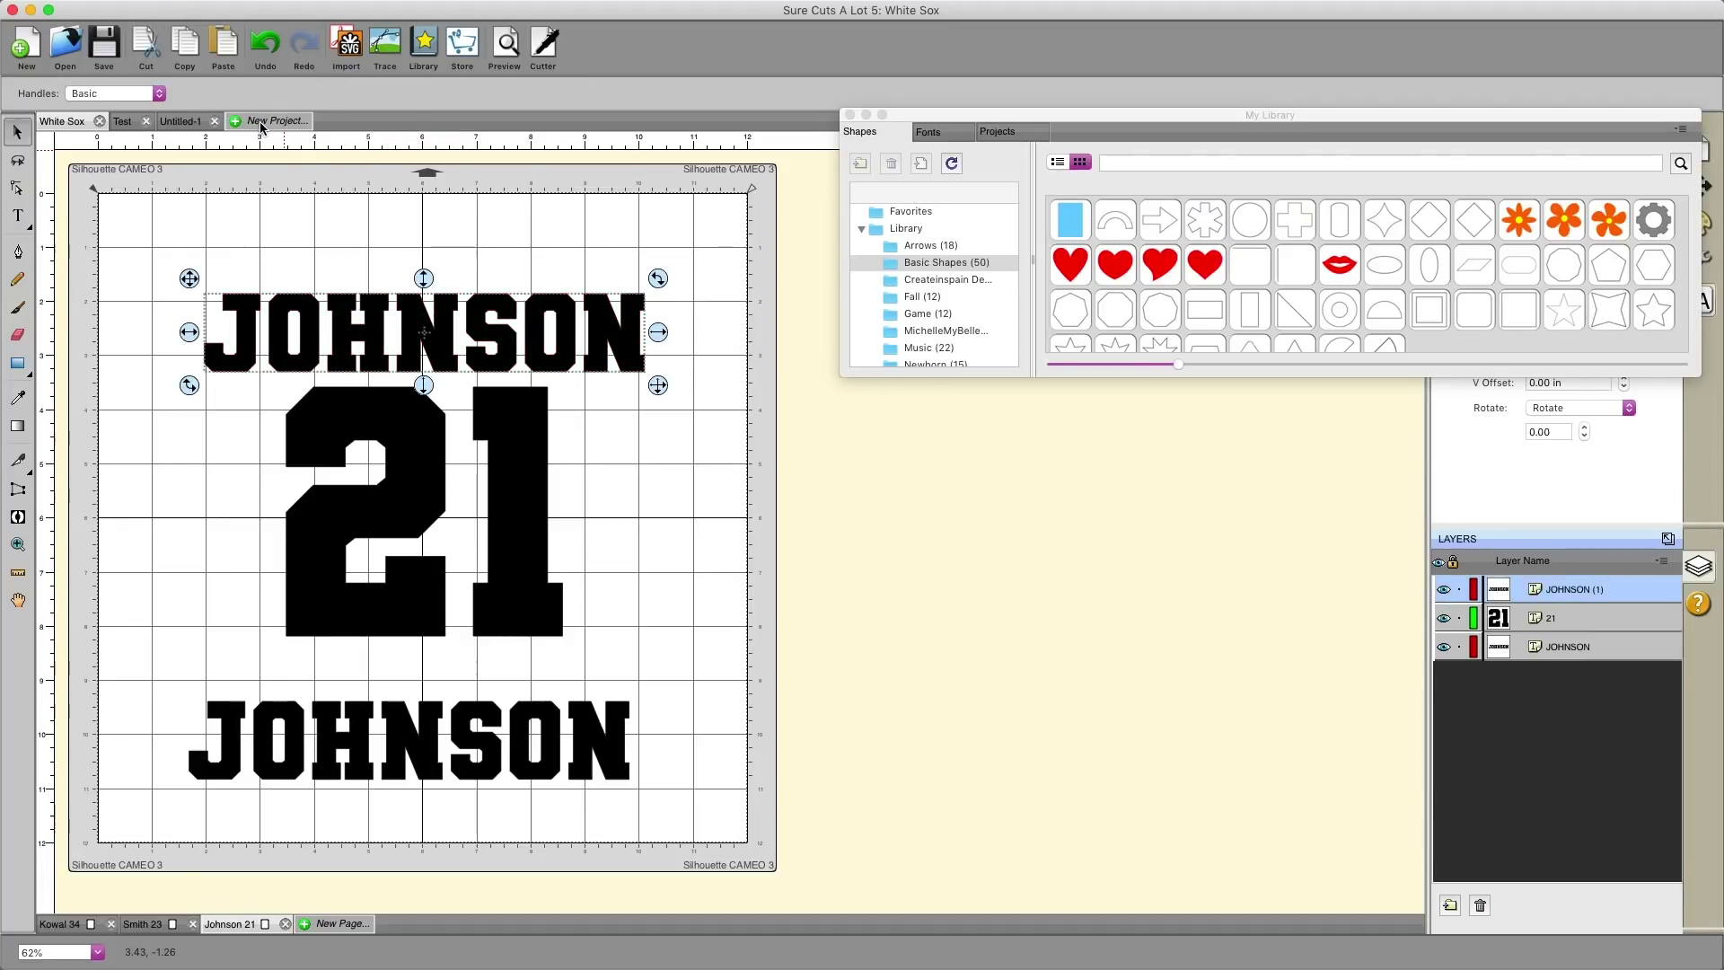
# - Switch to the untitled project and delete the surname pasted there
pyautogui.click(180, 121)
pyautogui.moveTo(356, 353); pyautogui.dragTo(368, 360)
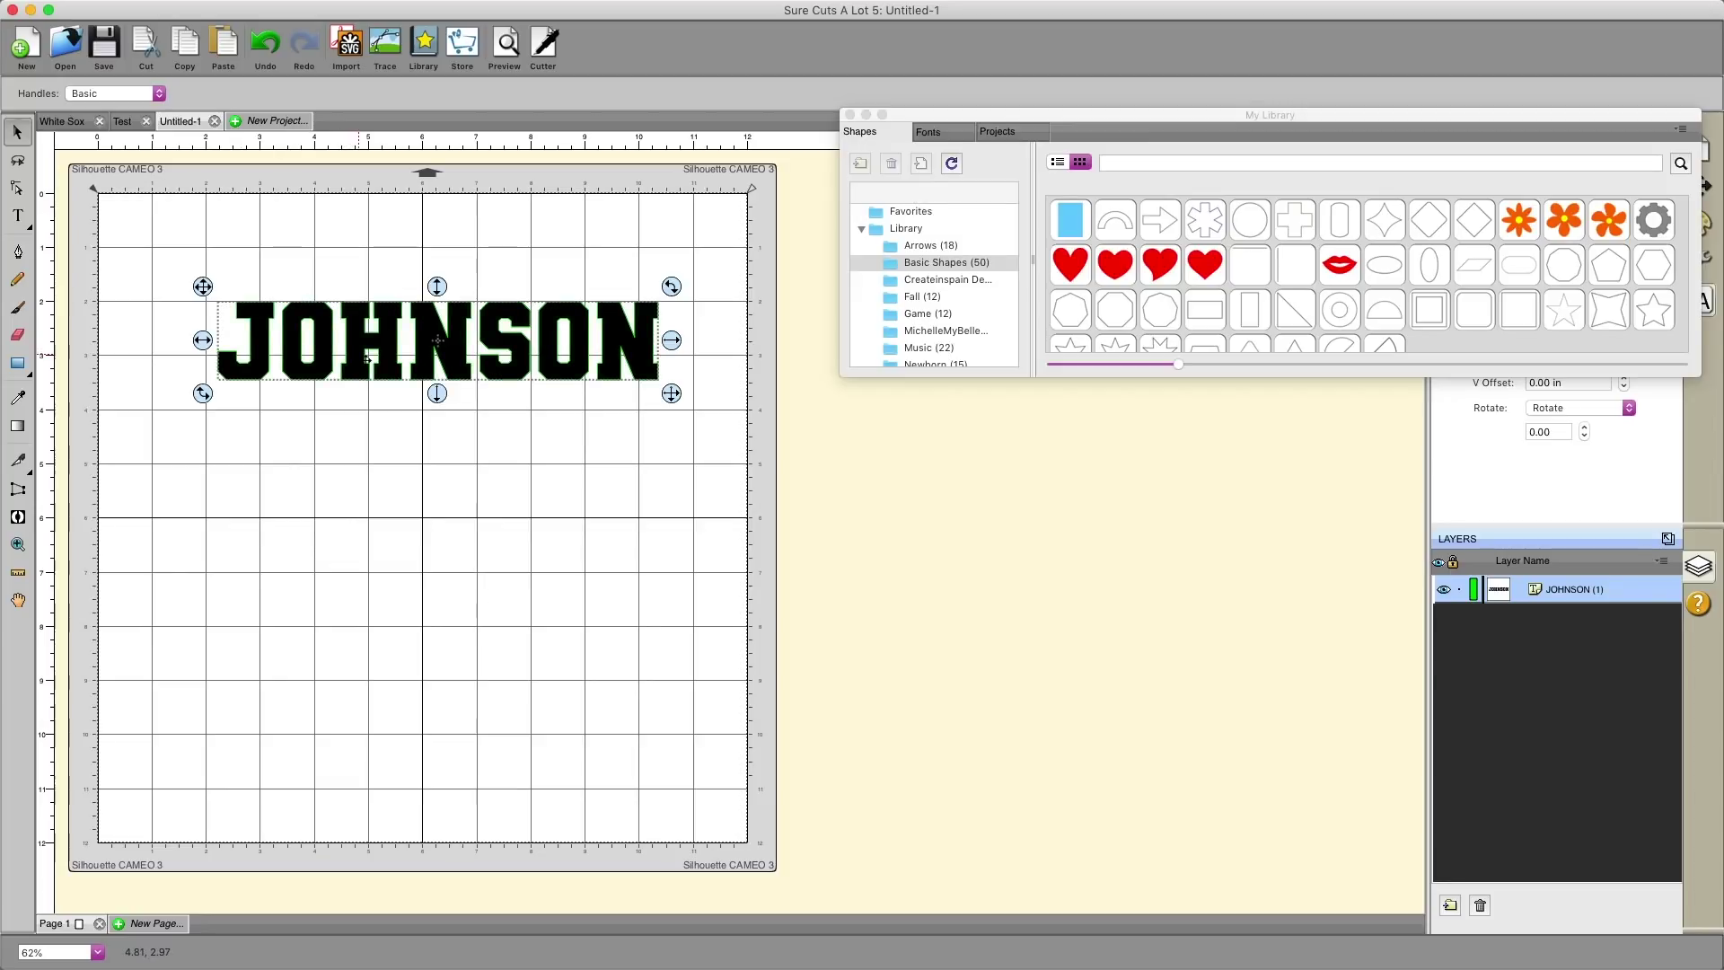
pyautogui.press('Delete')
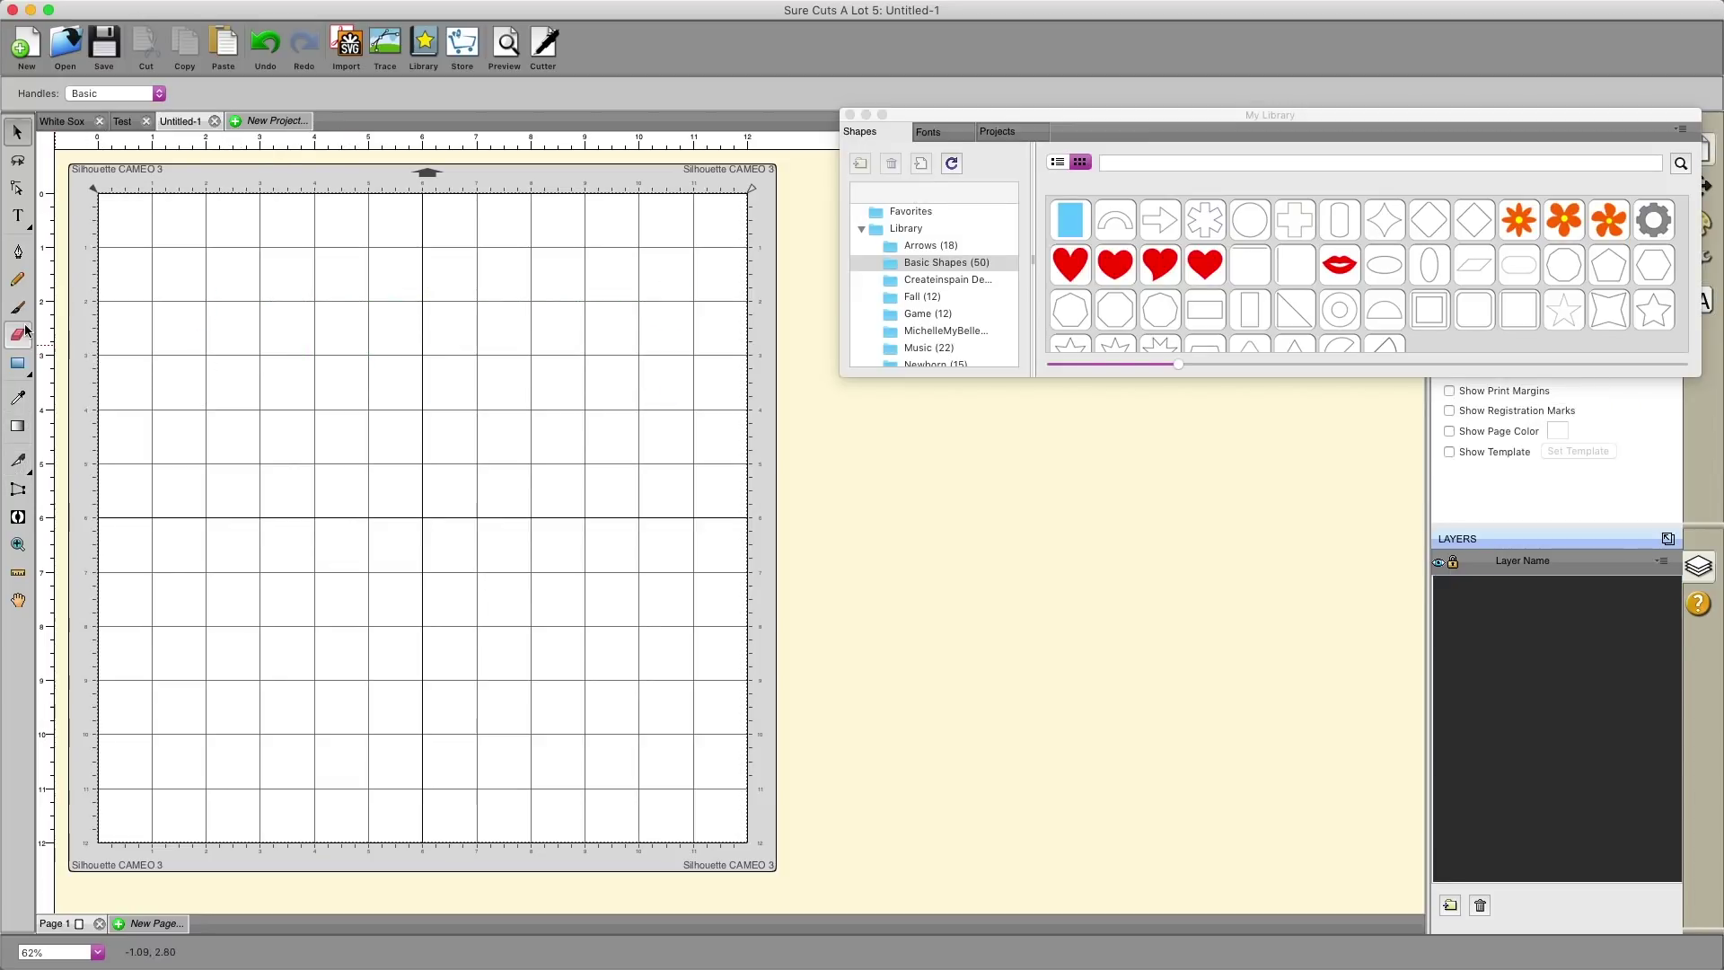
# - Add the first player's surname in capitals as text on the blank page and enlarge it to about 6 inches wide
pyautogui.click(17, 216)
pyautogui.click(249, 364)
pyautogui.write('KOWAL')
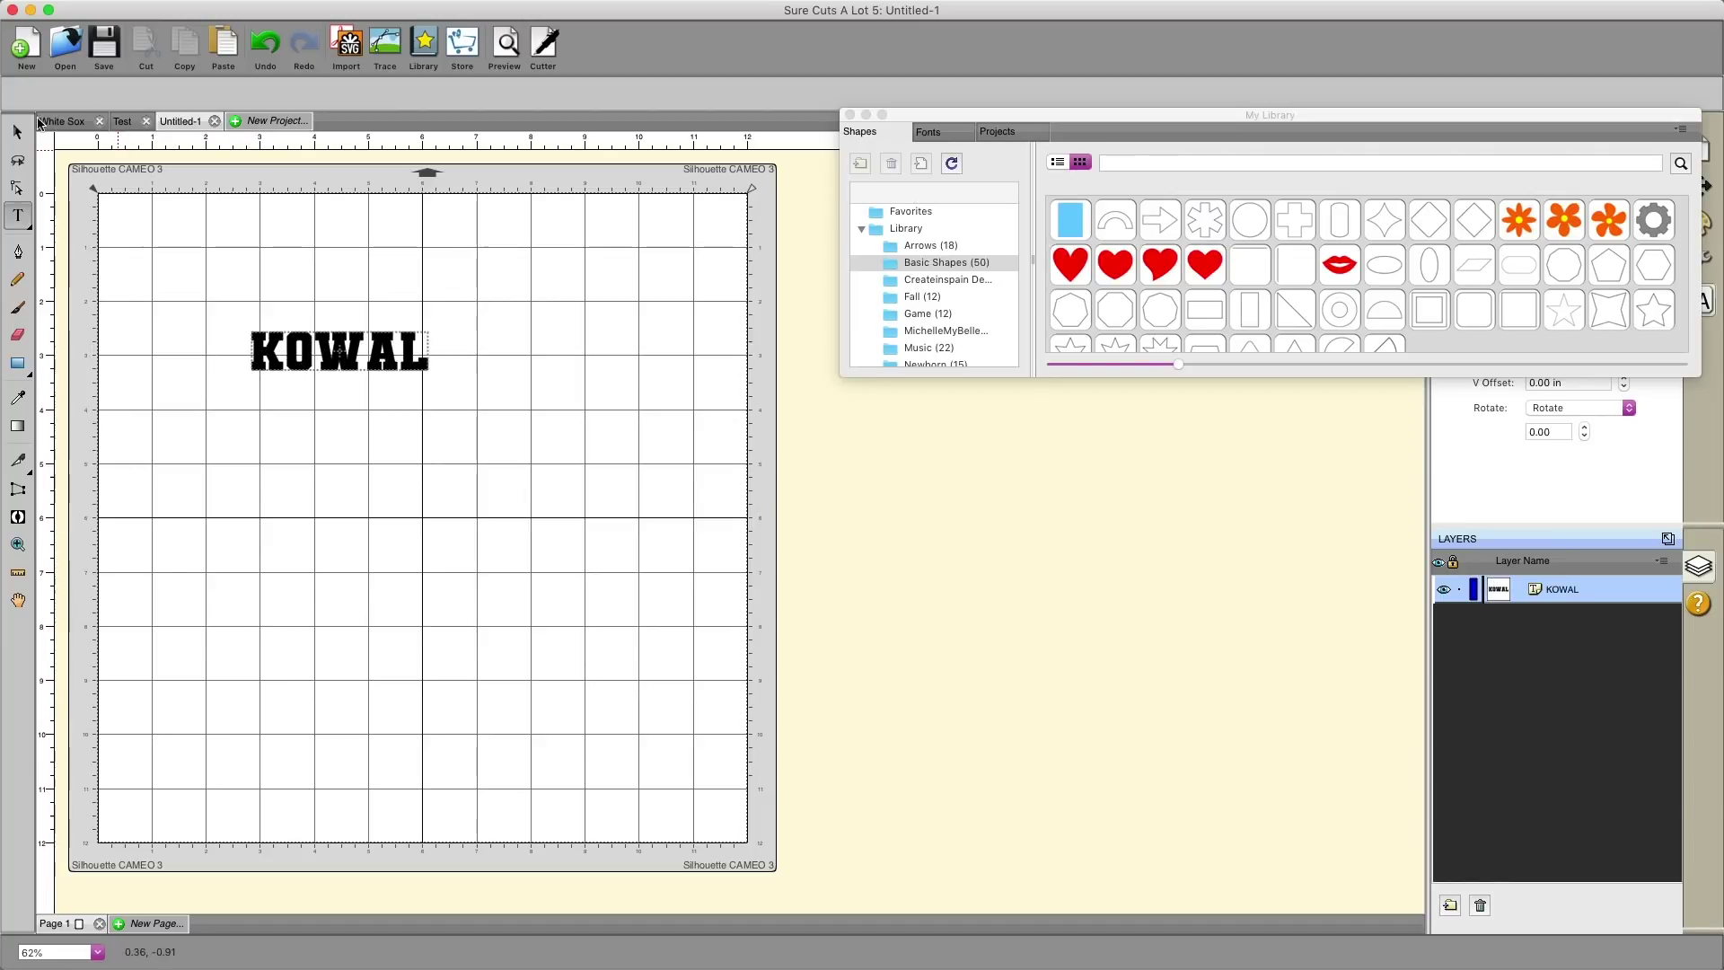
pyautogui.click(17, 132)
pyautogui.moveTo(440, 388); pyautogui.dragTo(585, 499)
# - Add the number 34 as text, enlarge it to about 5.7 inches wide and position it directly beneath the surname
pyautogui.click(17, 215)
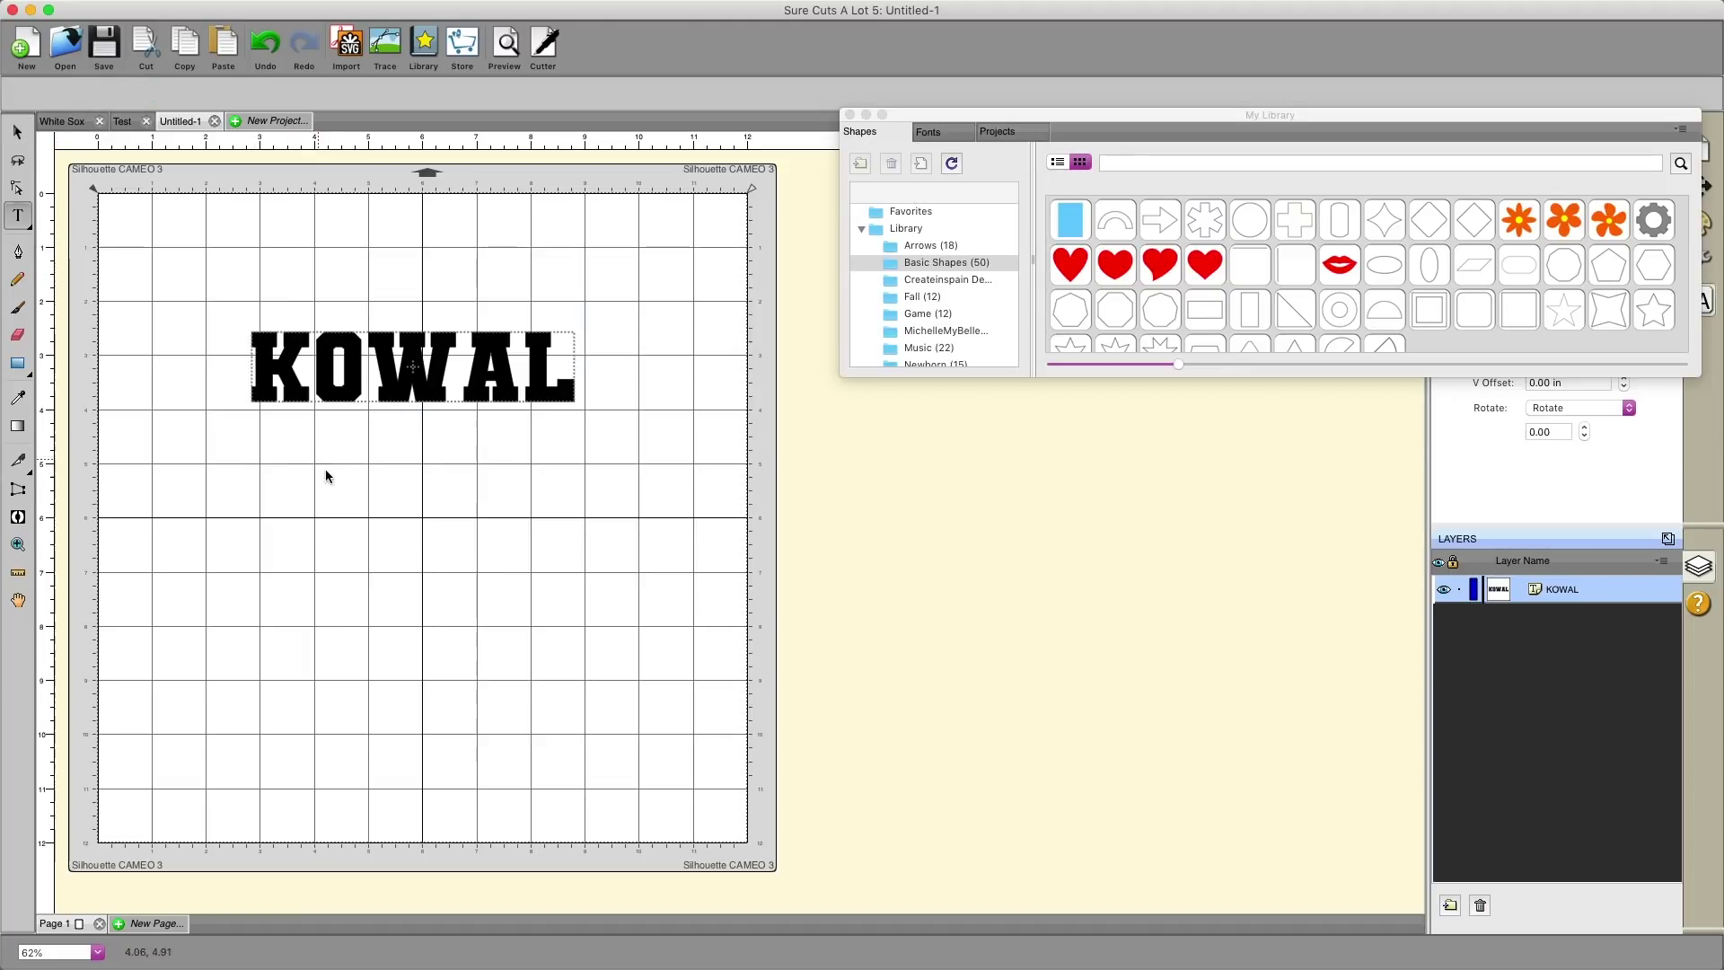
pyautogui.click(335, 485)
pyautogui.write('34')
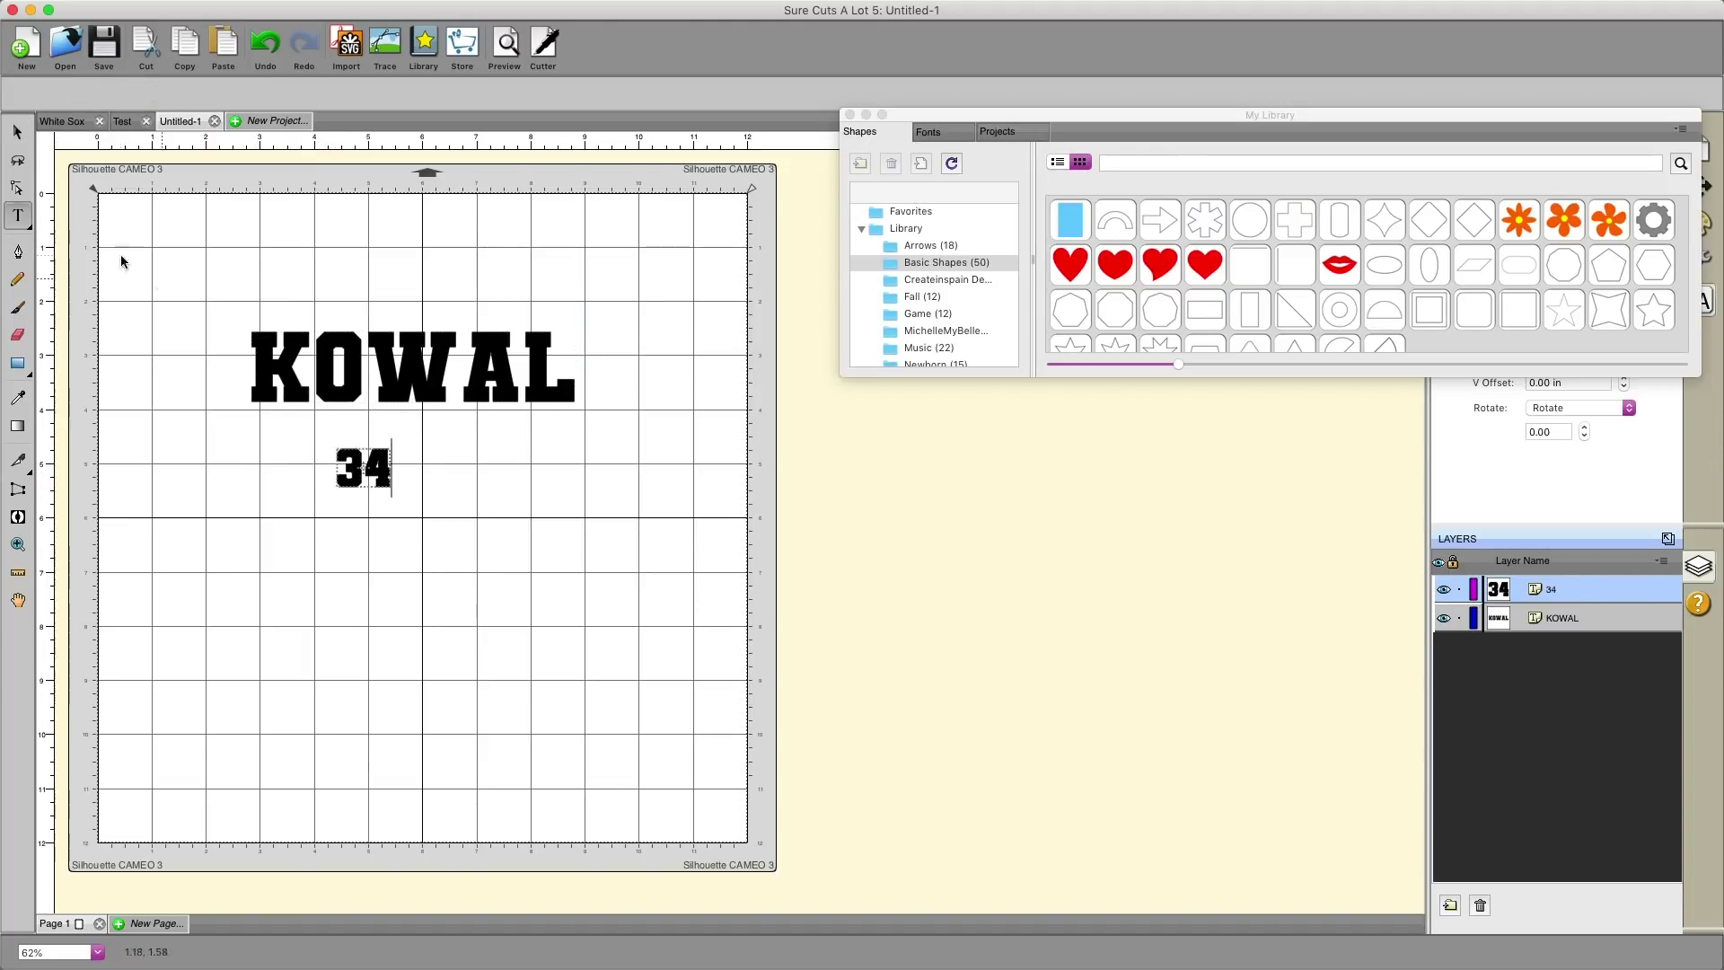
pyautogui.click(17, 132)
pyautogui.moveTo(403, 505); pyautogui.dragTo(655, 726)
pyautogui.moveTo(575, 589); pyautogui.dragTo(501, 554)
# - Move the number 34 down and to the right of the surname, and practise undoing and redoing the move
pyautogui.moveTo(497, 457); pyautogui.dragTo(607, 491)
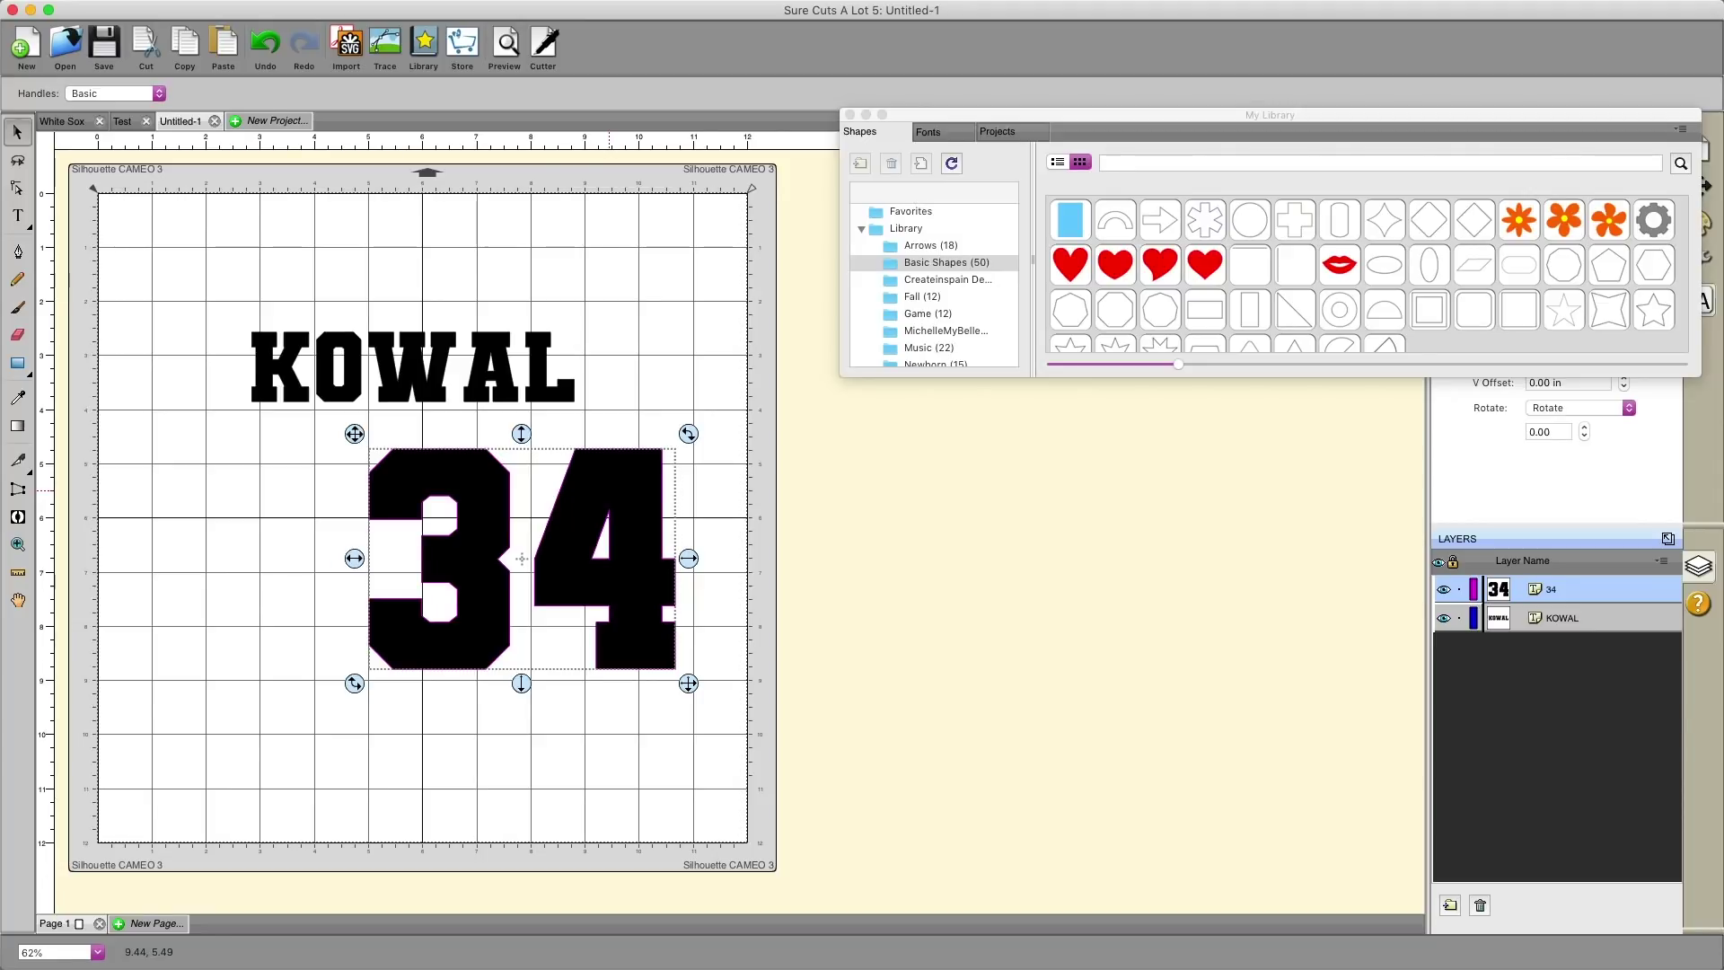
pyautogui.click(262, 46)
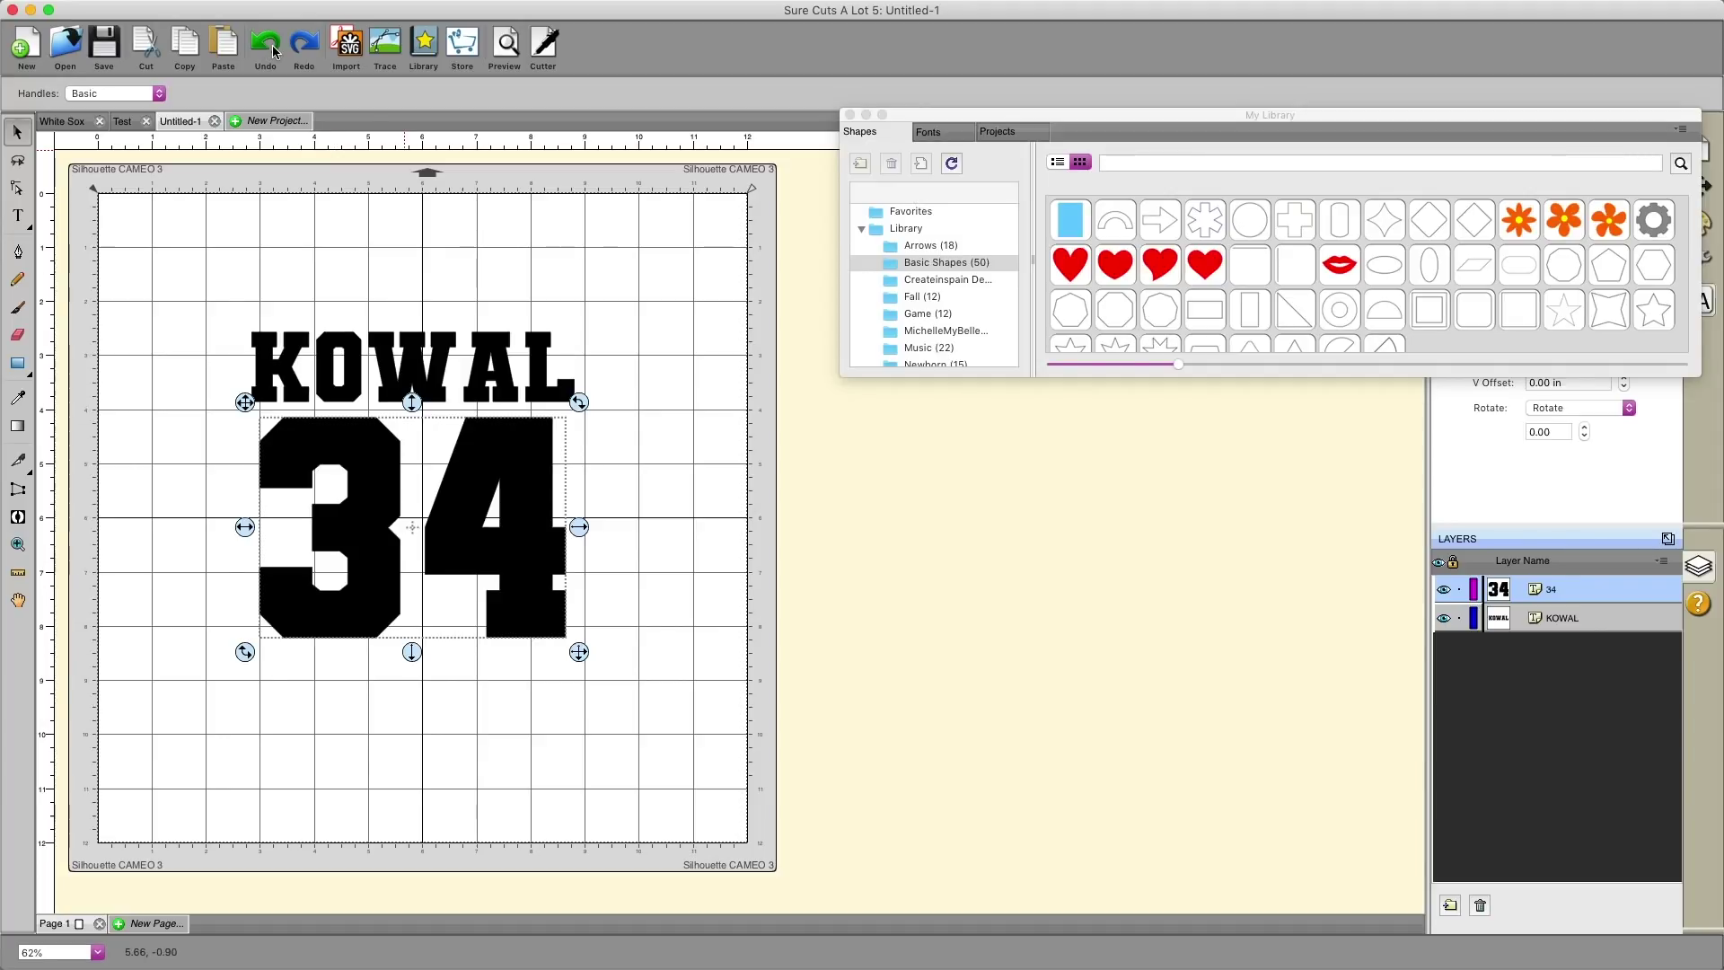
pyautogui.click(300, 51)
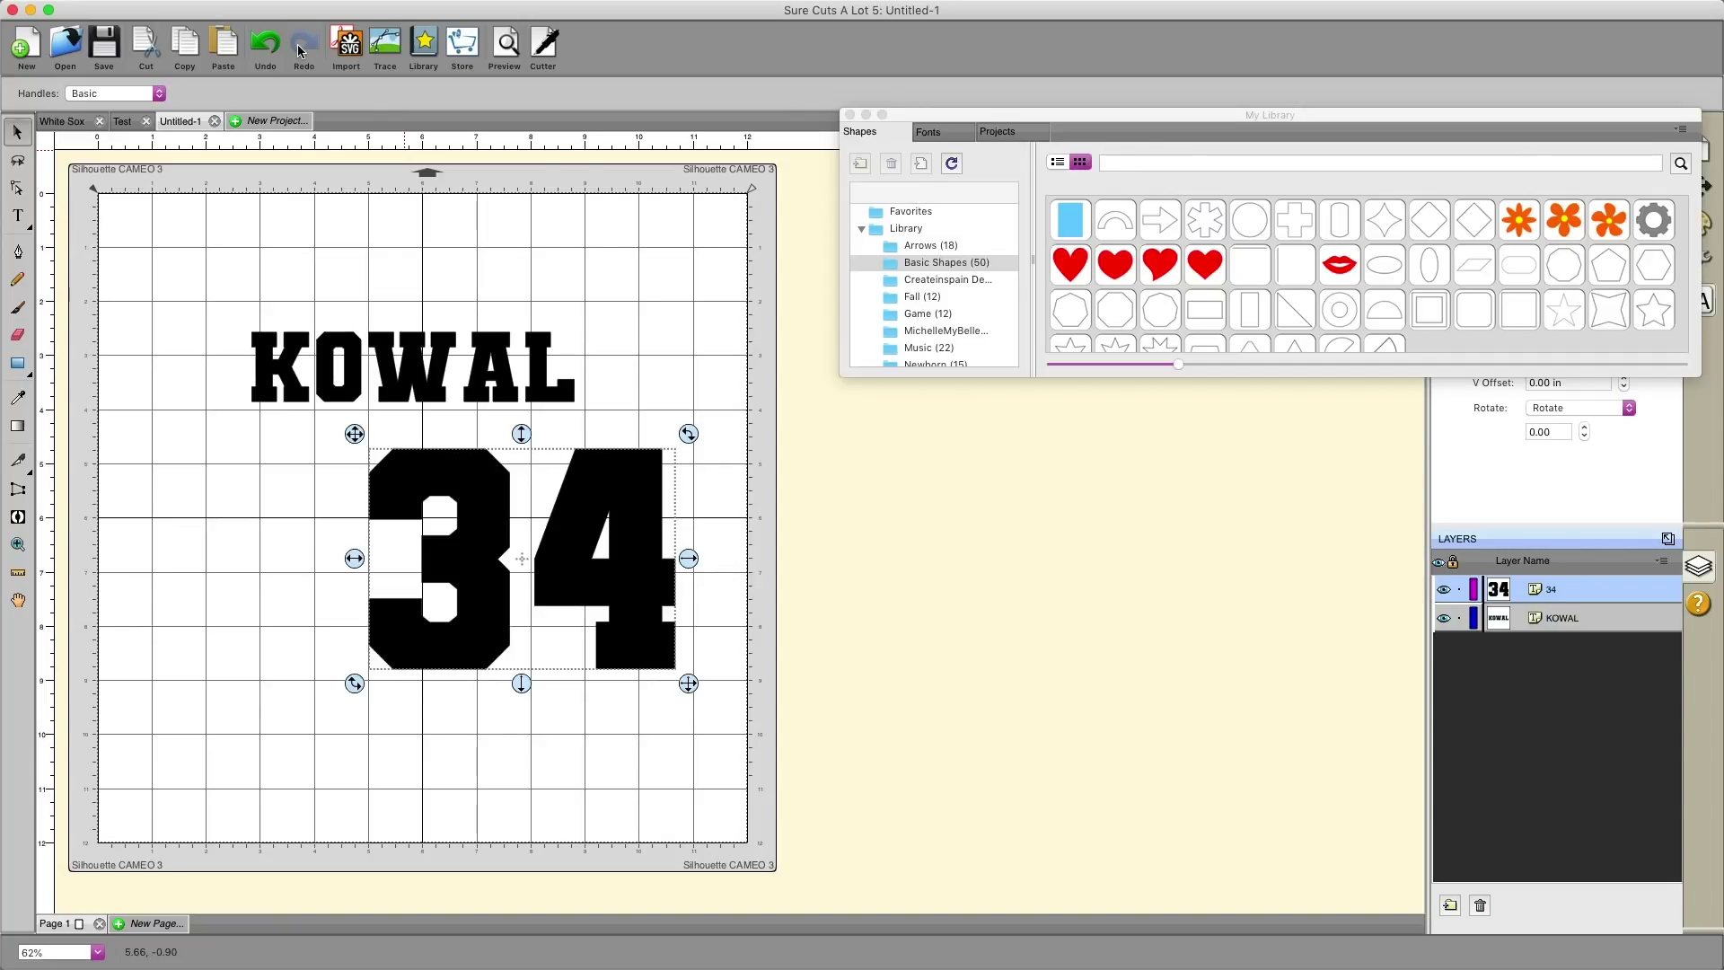
pyautogui.click(301, 47)
pyautogui.click(265, 45)
pyautogui.click(302, 49)
pyautogui.click(303, 47)
pyautogui.click(265, 45)
pyautogui.click(302, 47)
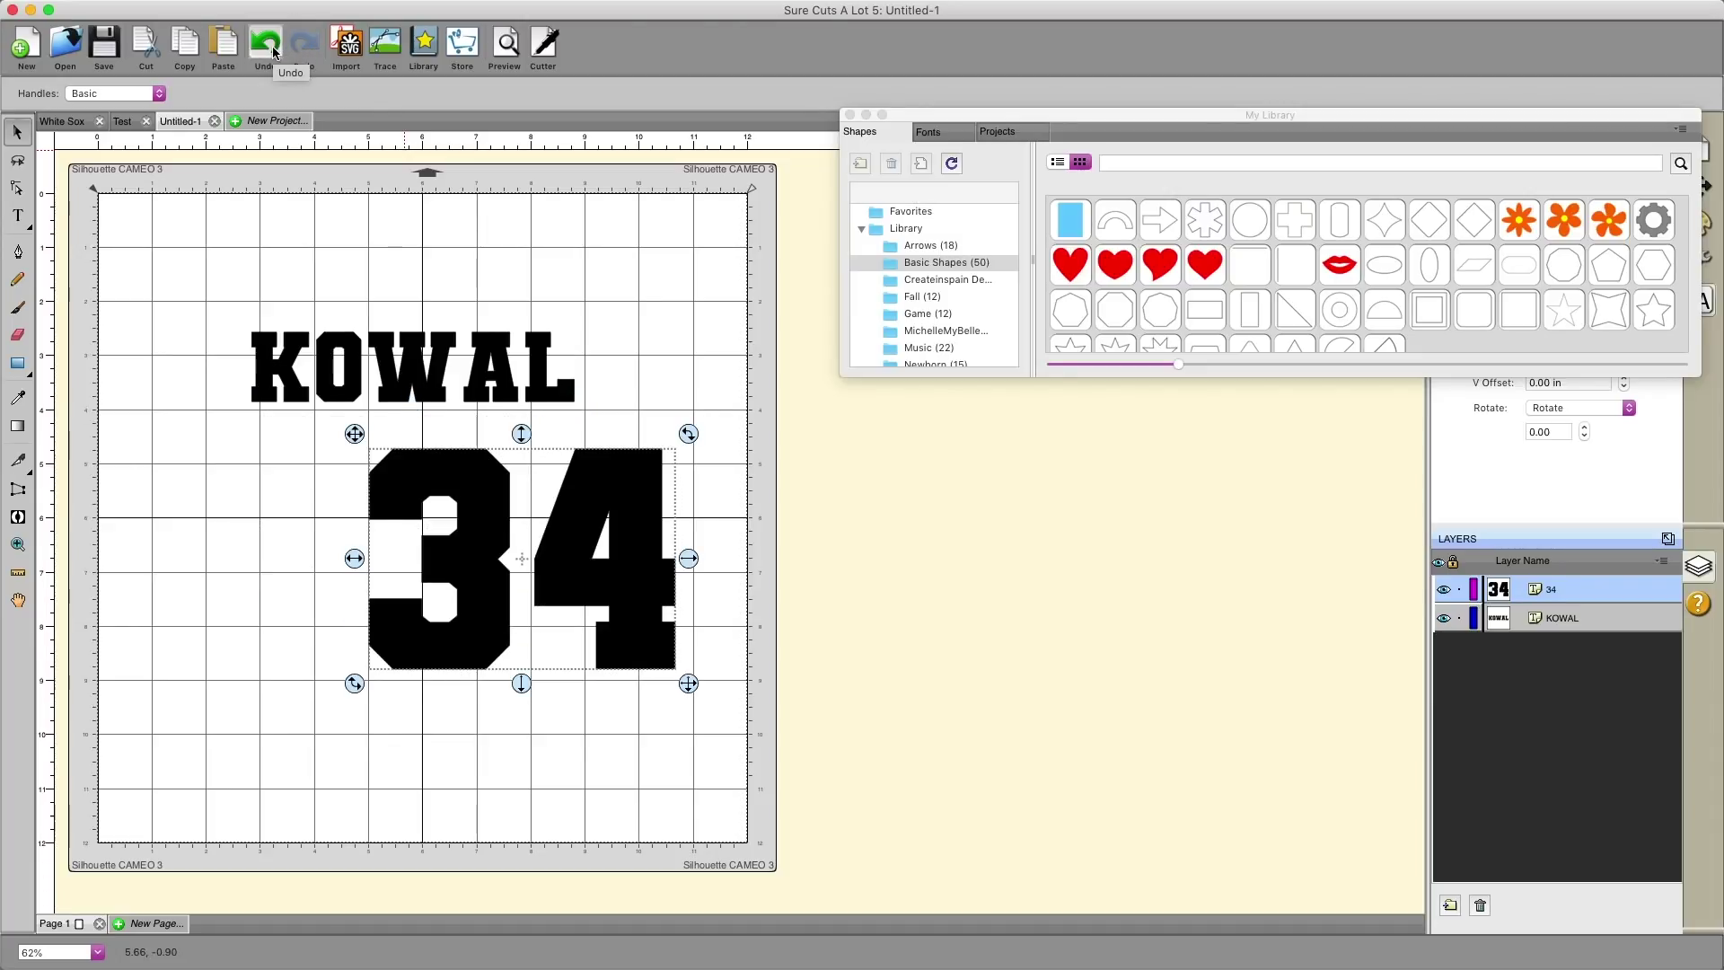
pyautogui.click(268, 47)
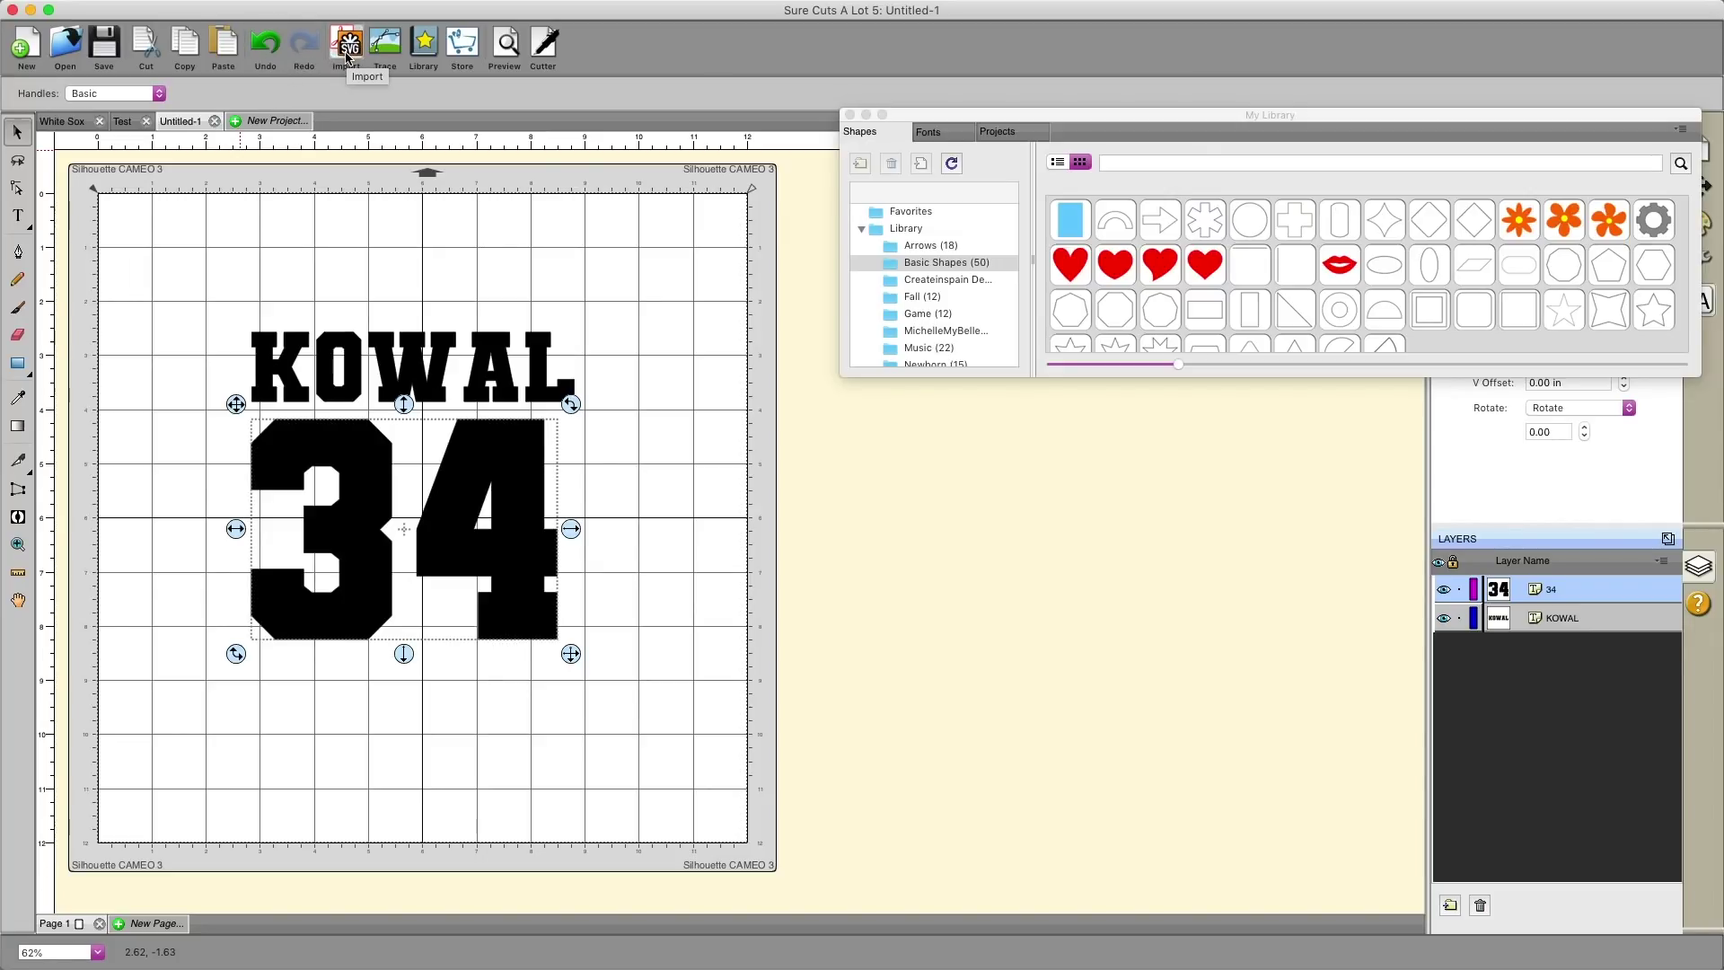
# - Start importing a file from the Desktop and examine the list of supported import formats
pyautogui.click(346, 54)
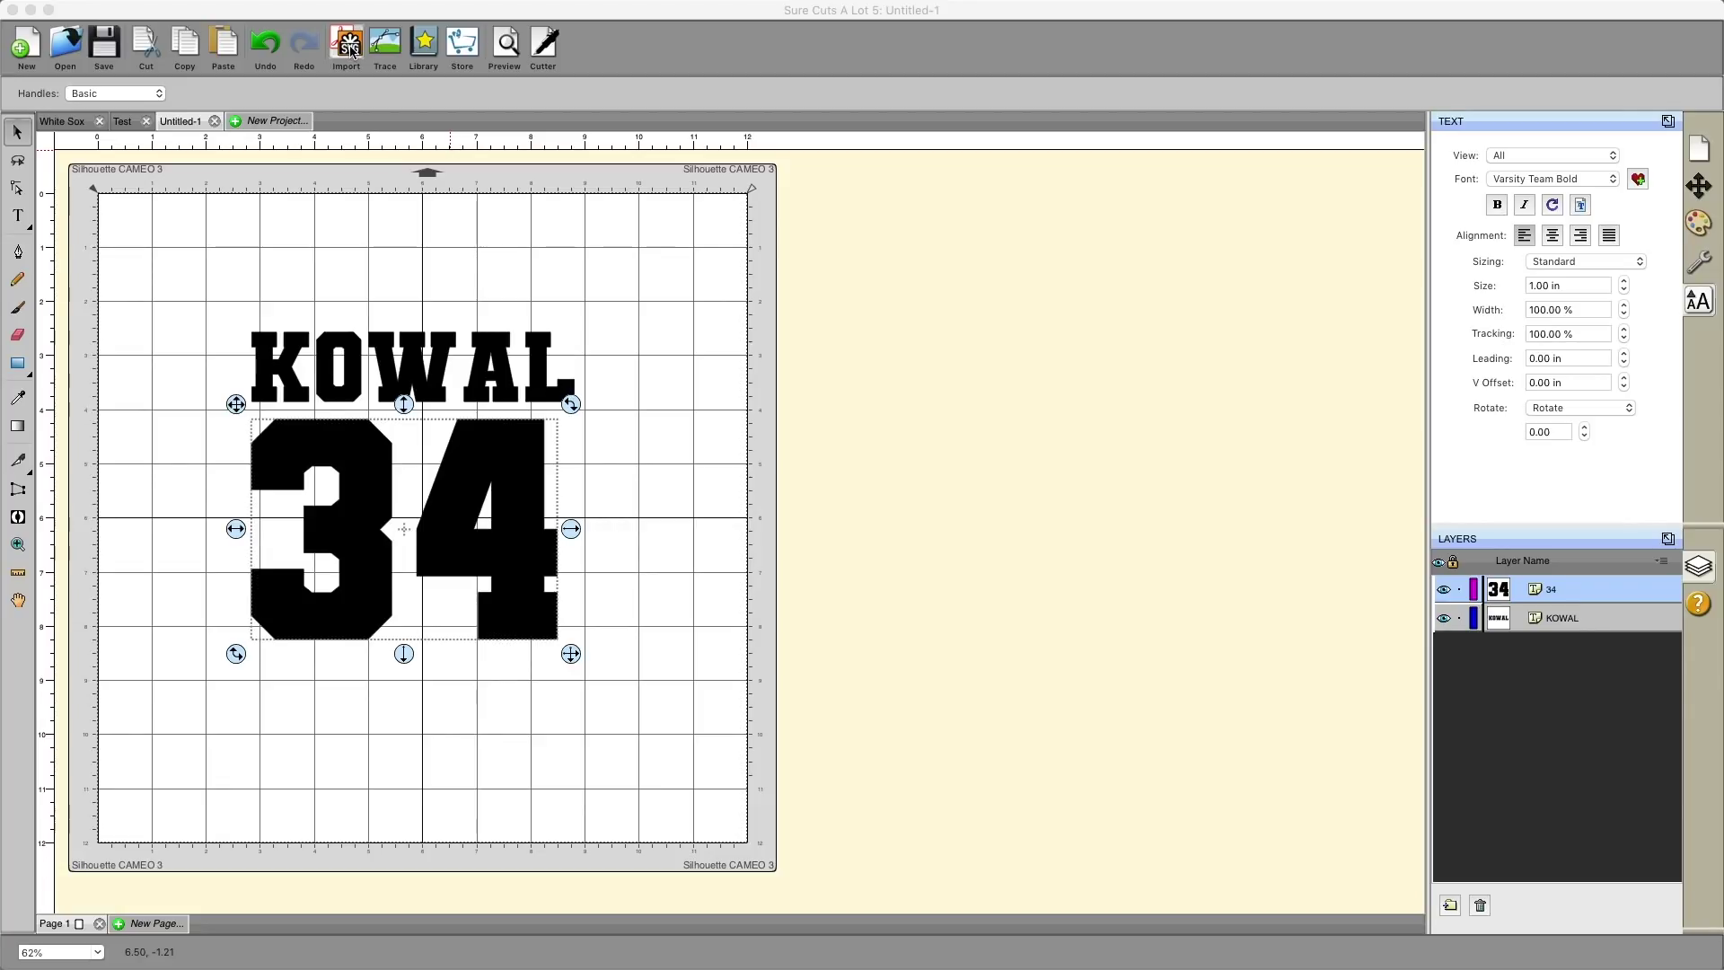
pyautogui.click(349, 45)
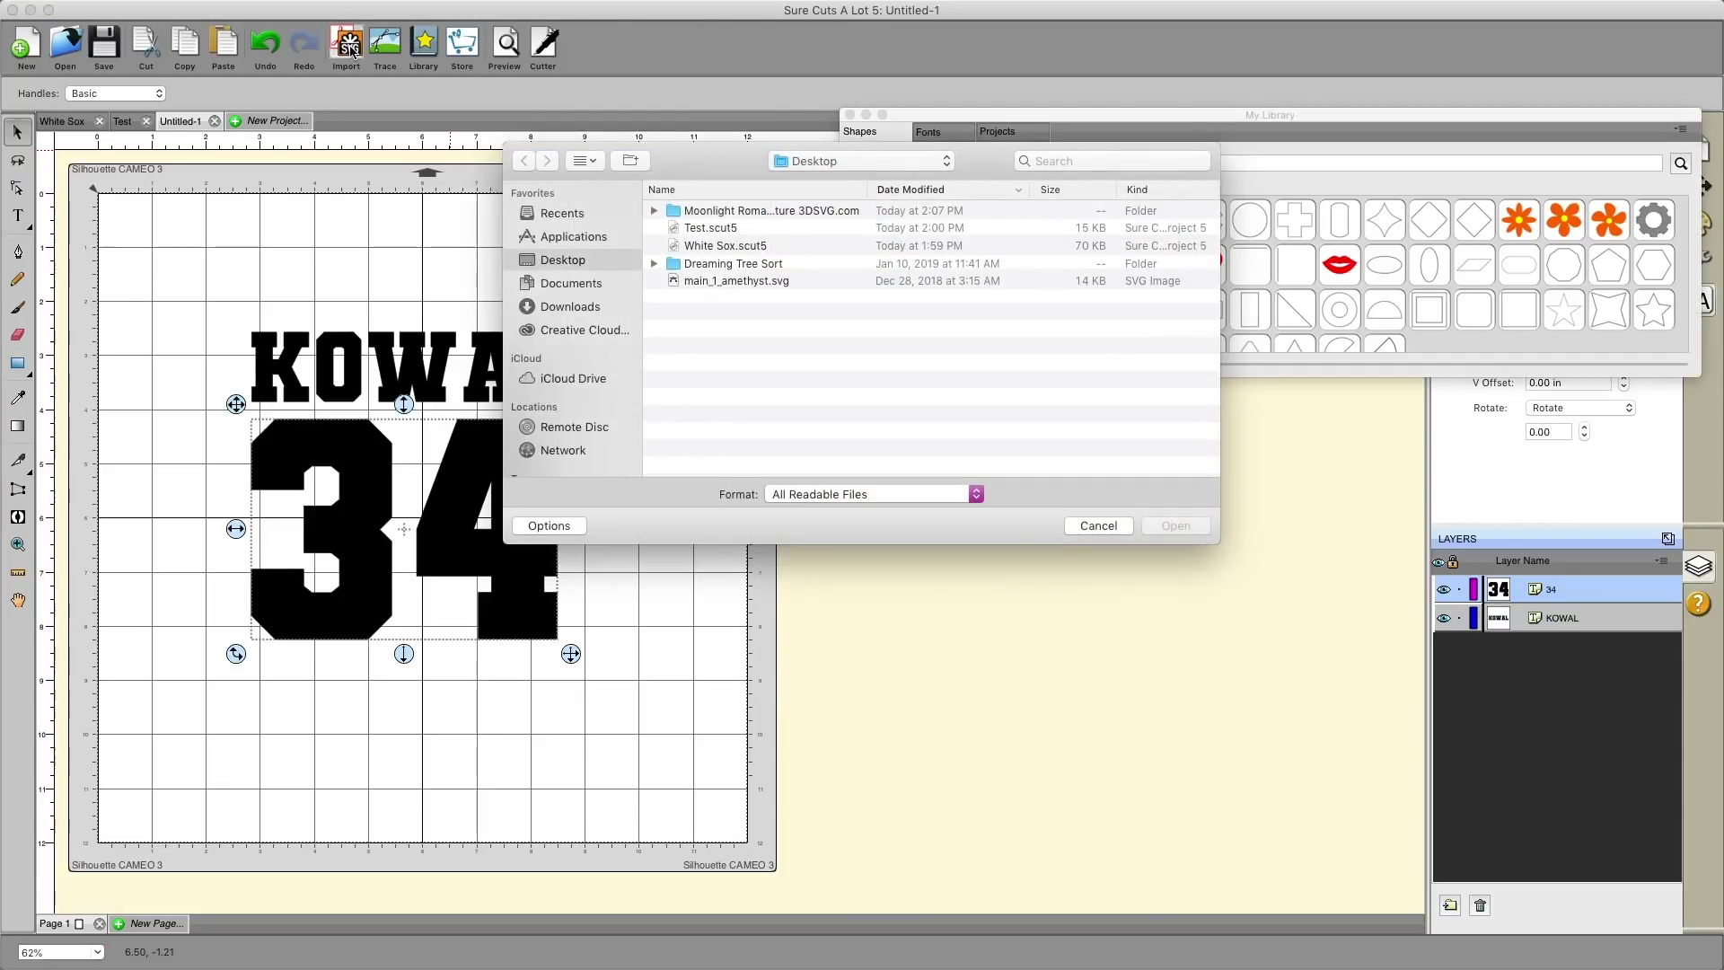
pyautogui.moveTo(714, 175); pyautogui.dragTo(600, 188)
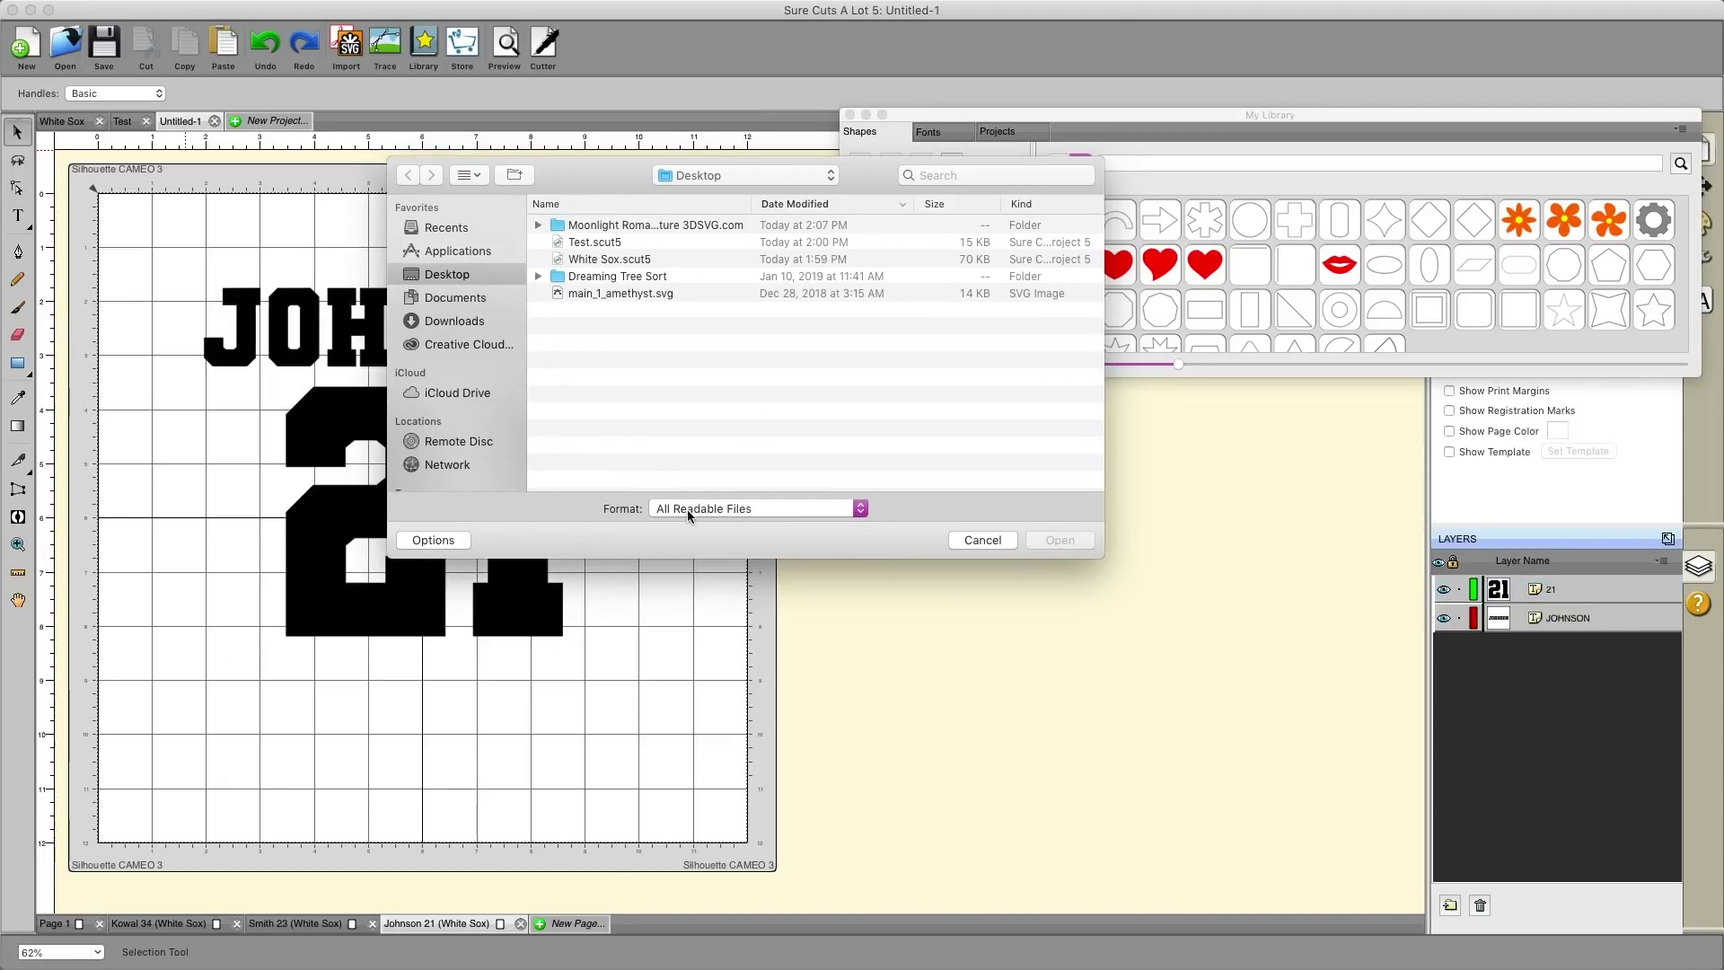
pyautogui.click(810, 508)
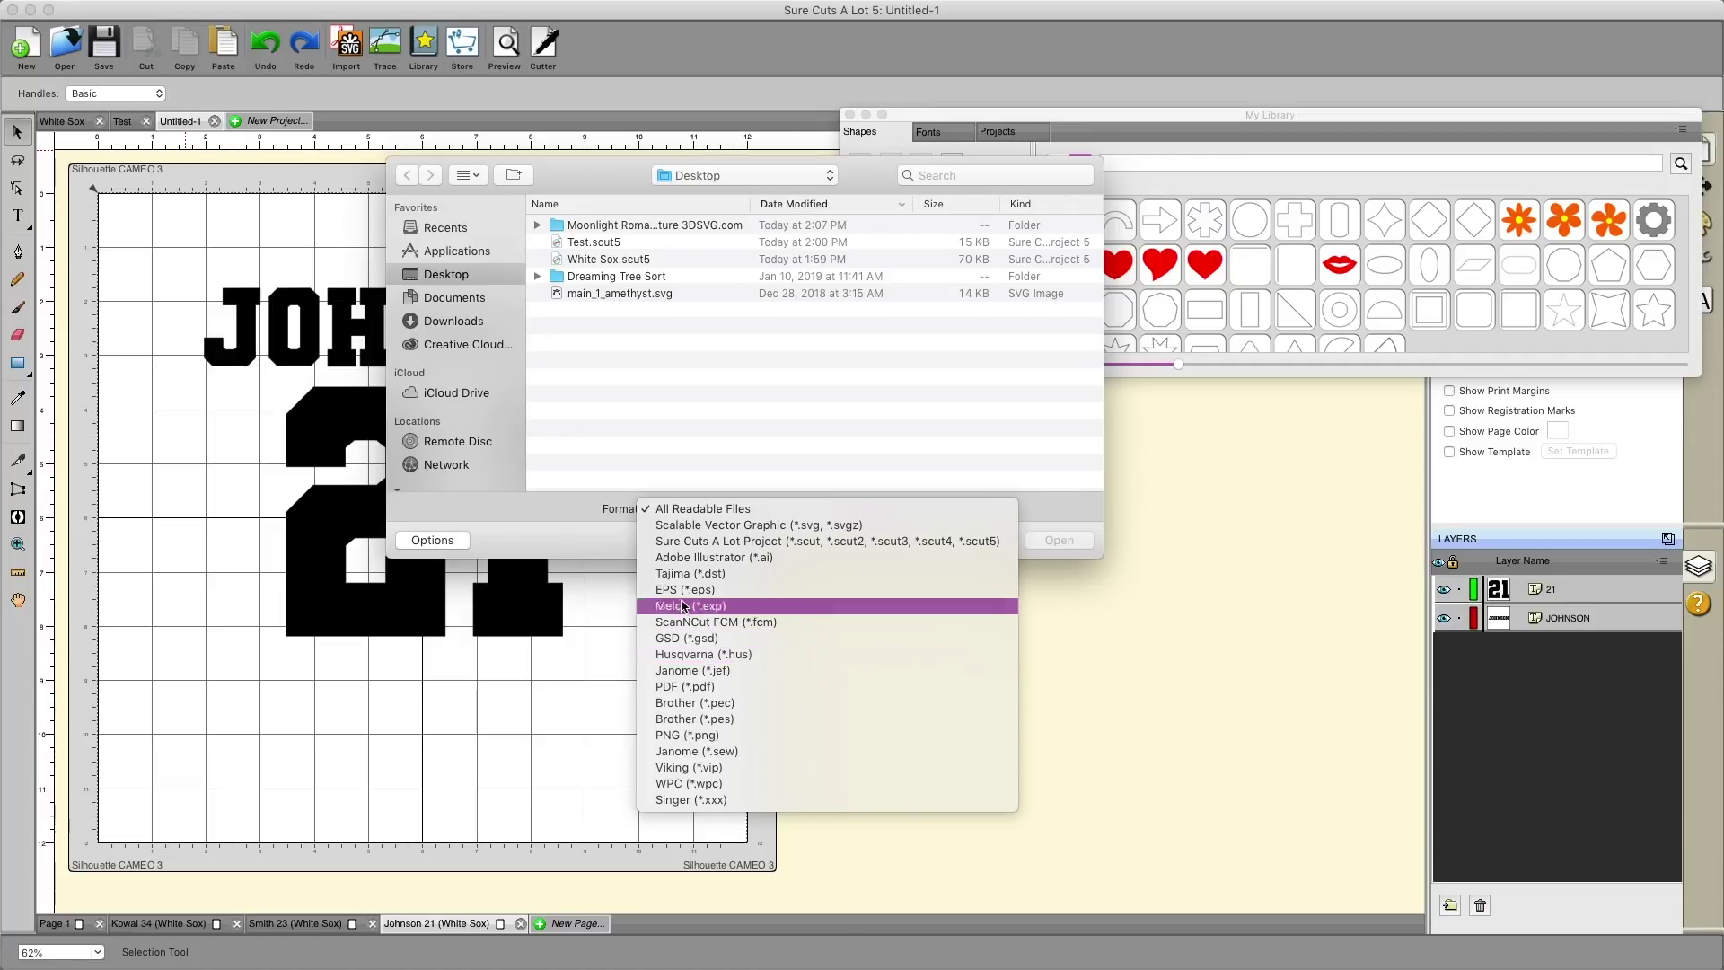
pyautogui.click(581, 518)
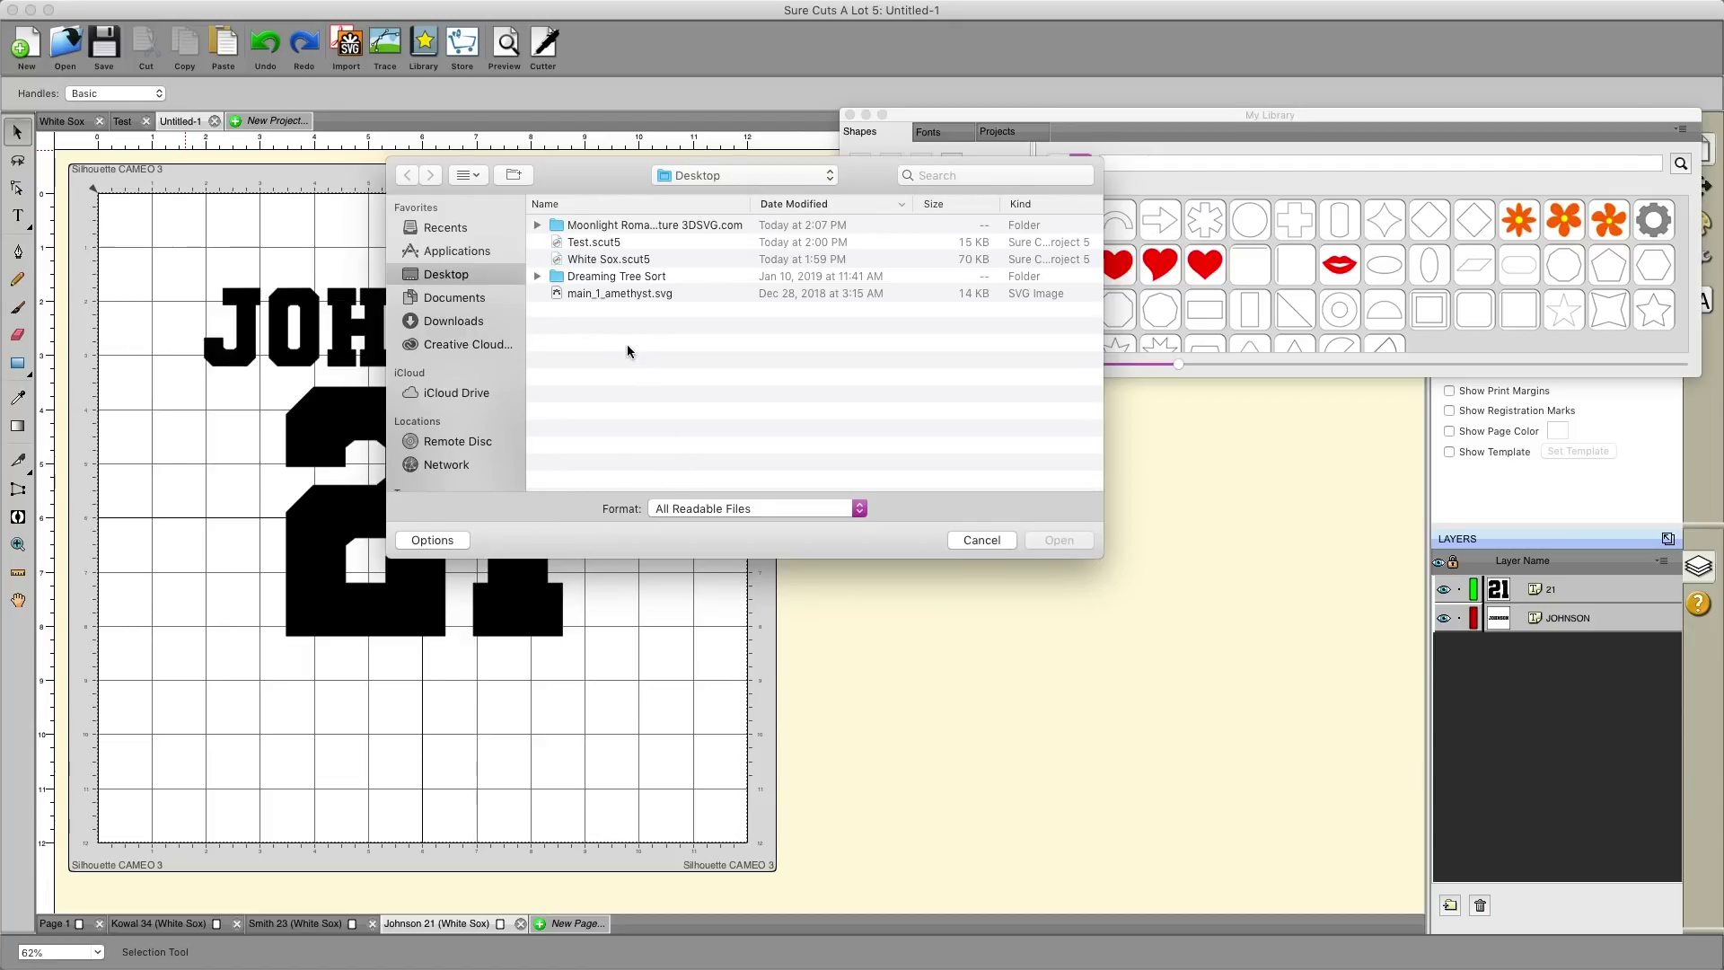
# - Import main_1_amethyst.svg onto the page of player number 21 and shift the artwork up and to the left
pyautogui.click(605, 293)
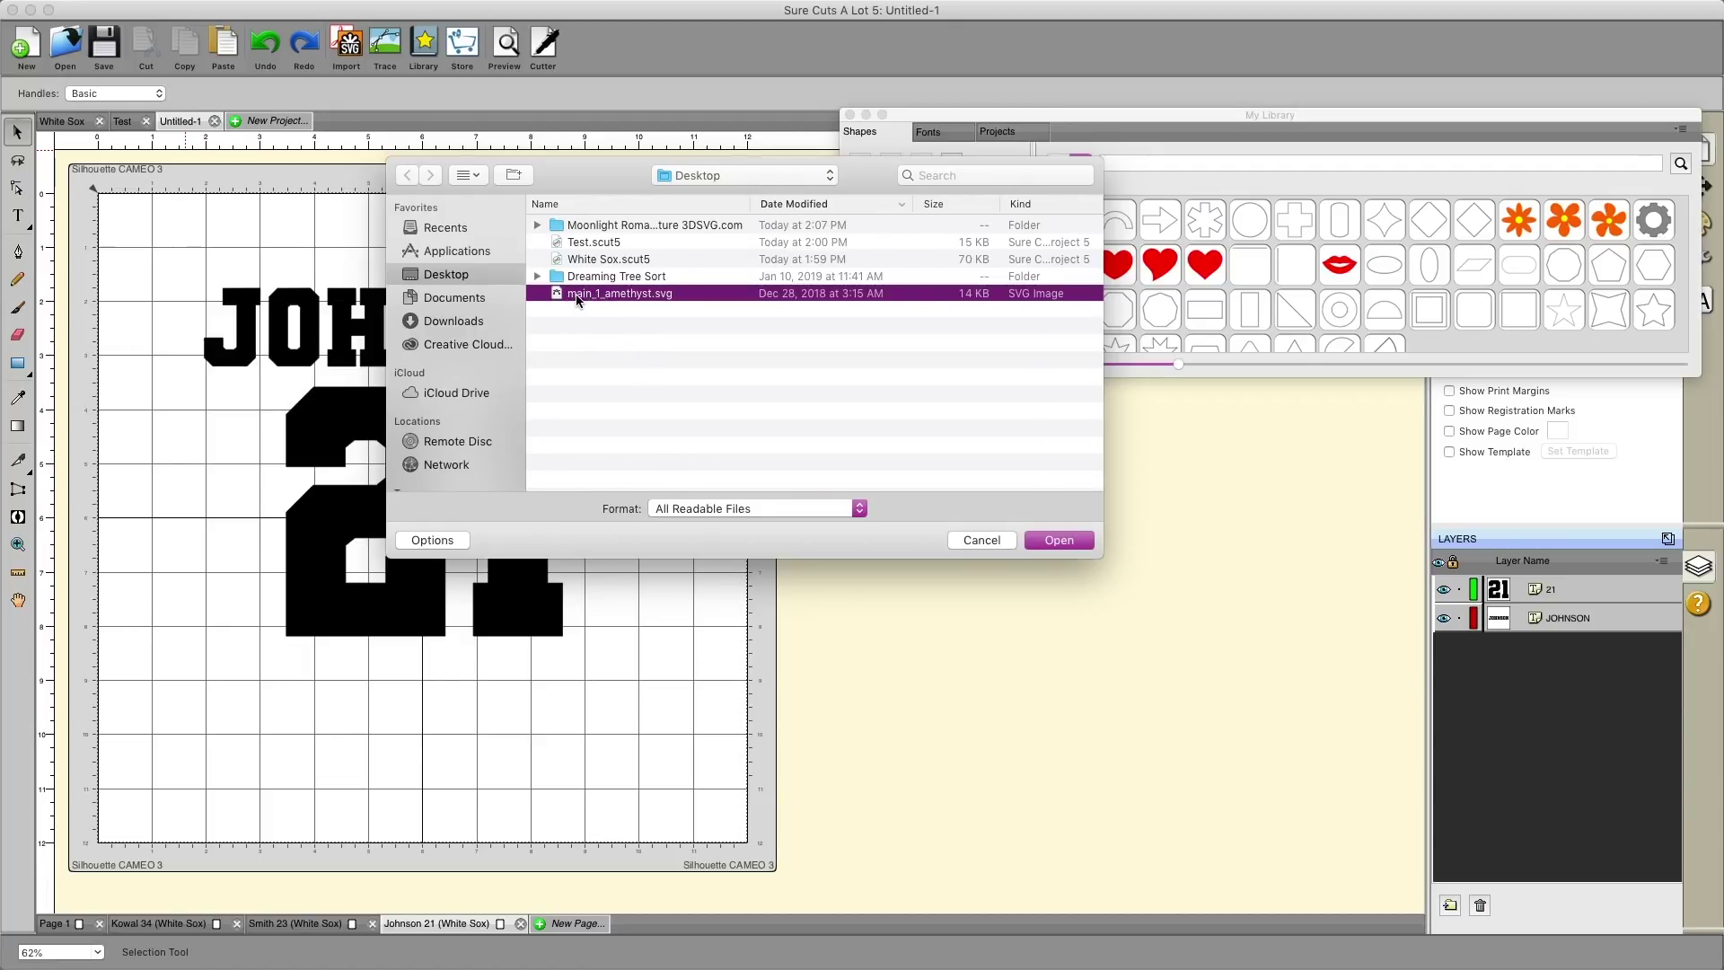
pyautogui.click(1055, 542)
pyautogui.moveTo(712, 772); pyautogui.dragTo(558, 600)
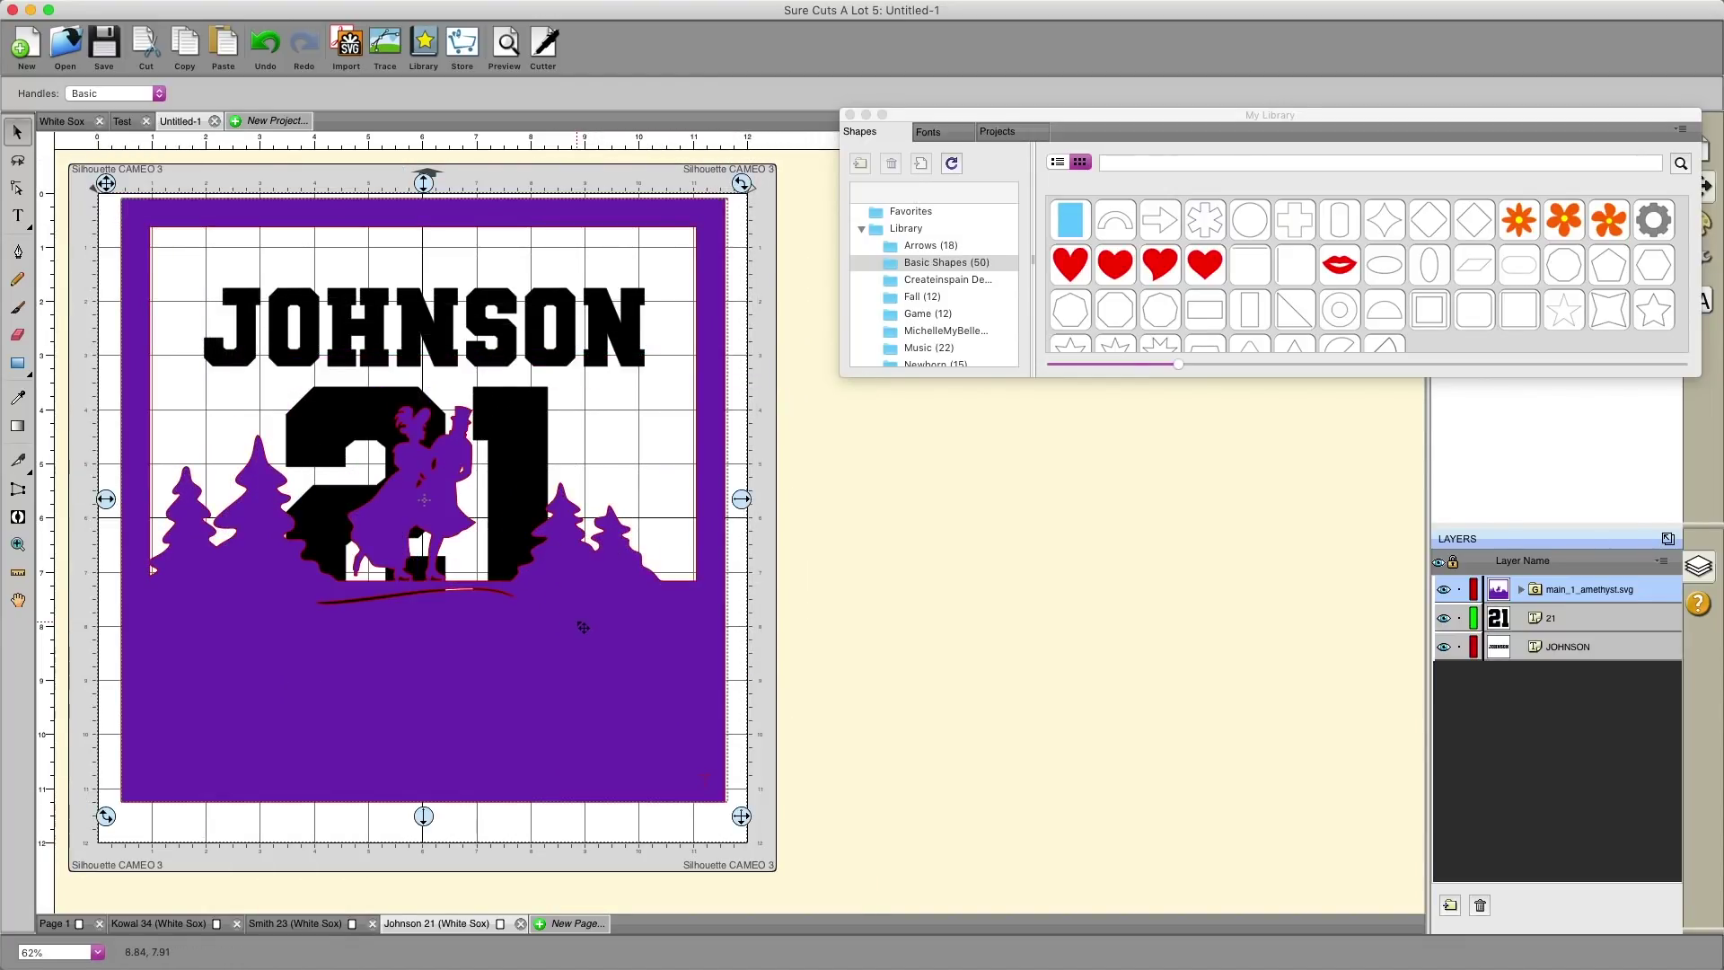
# - Delete the imported artwork, surname and number 21 together so the page is empty
pyautogui.press('super+a')
pyautogui.press('Delete')
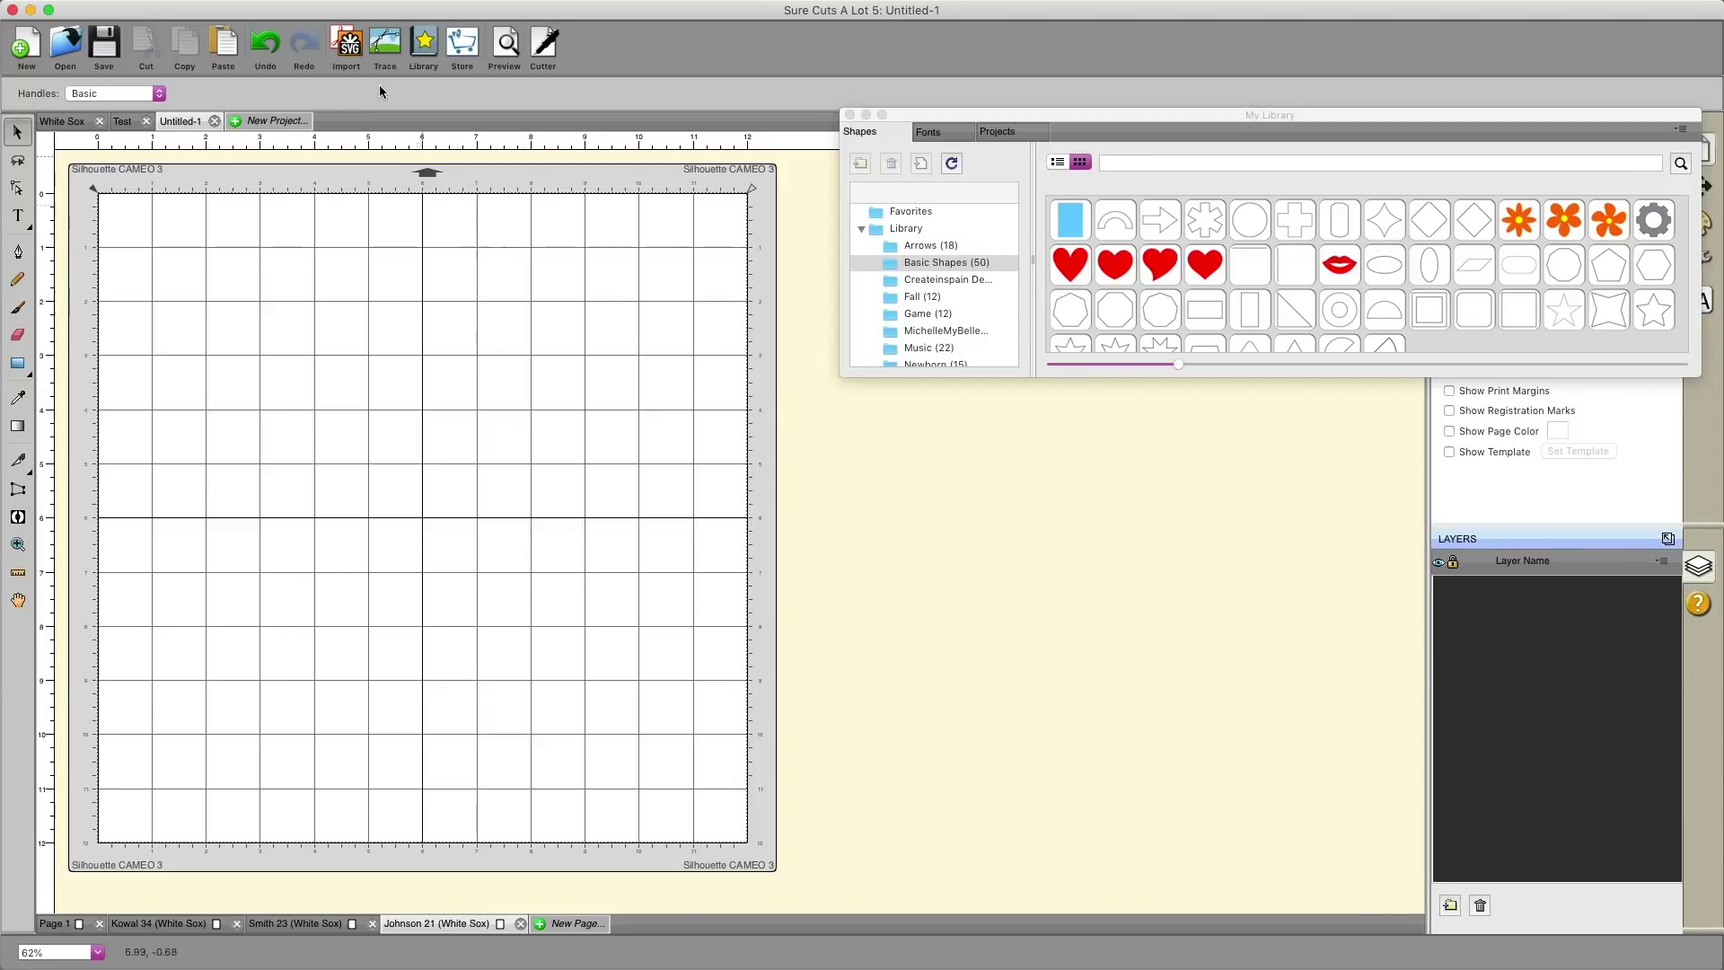
# - Import main_1_amethyst.svg once more onto the emptied page, leaving all readable formats enabled, and delete it
pyautogui.click(346, 44)
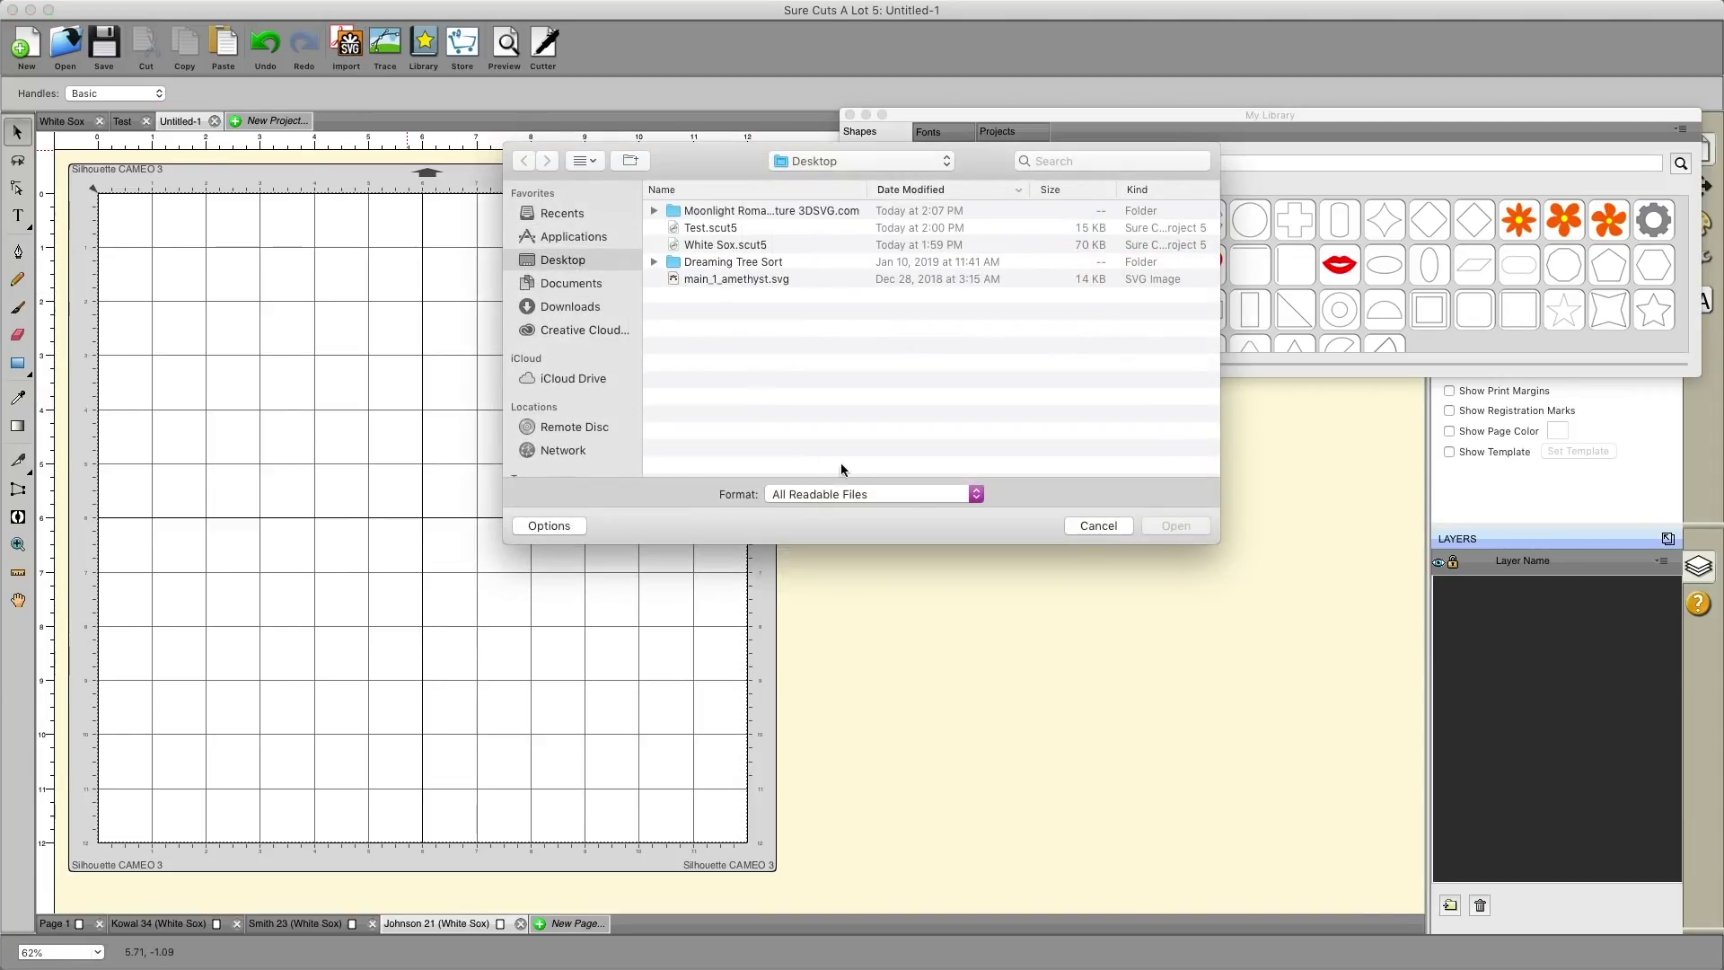
pyautogui.moveTo(731, 181); pyautogui.dragTo(577, 262)
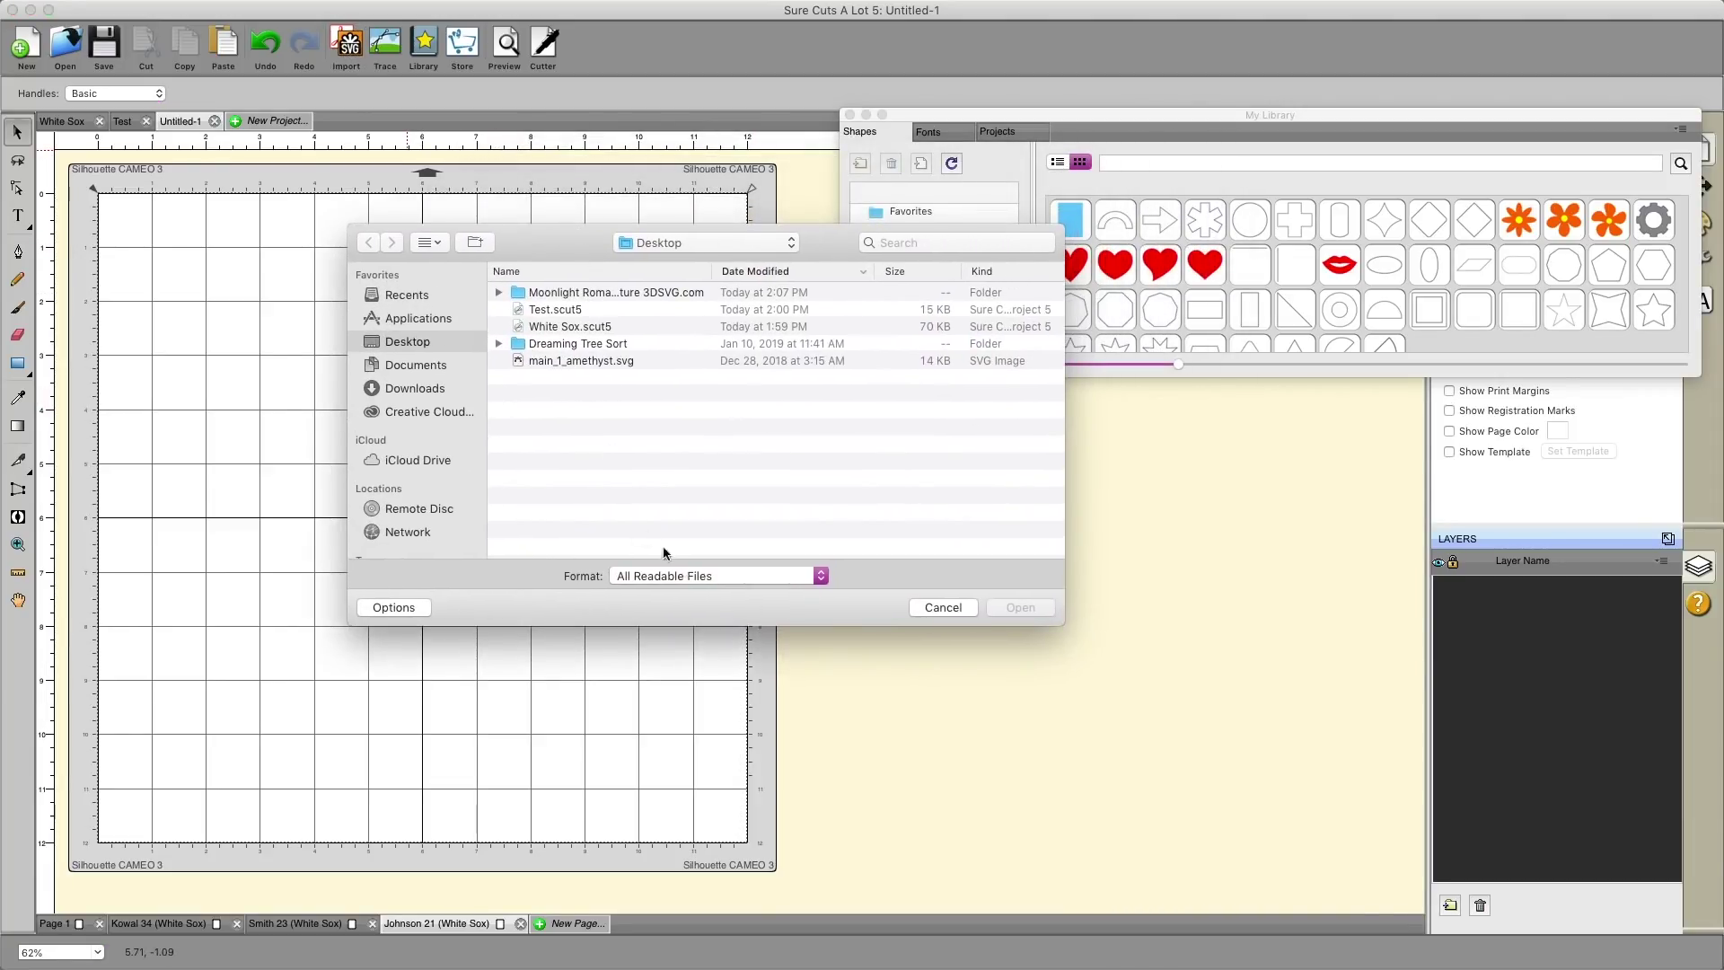
pyautogui.click(686, 576)
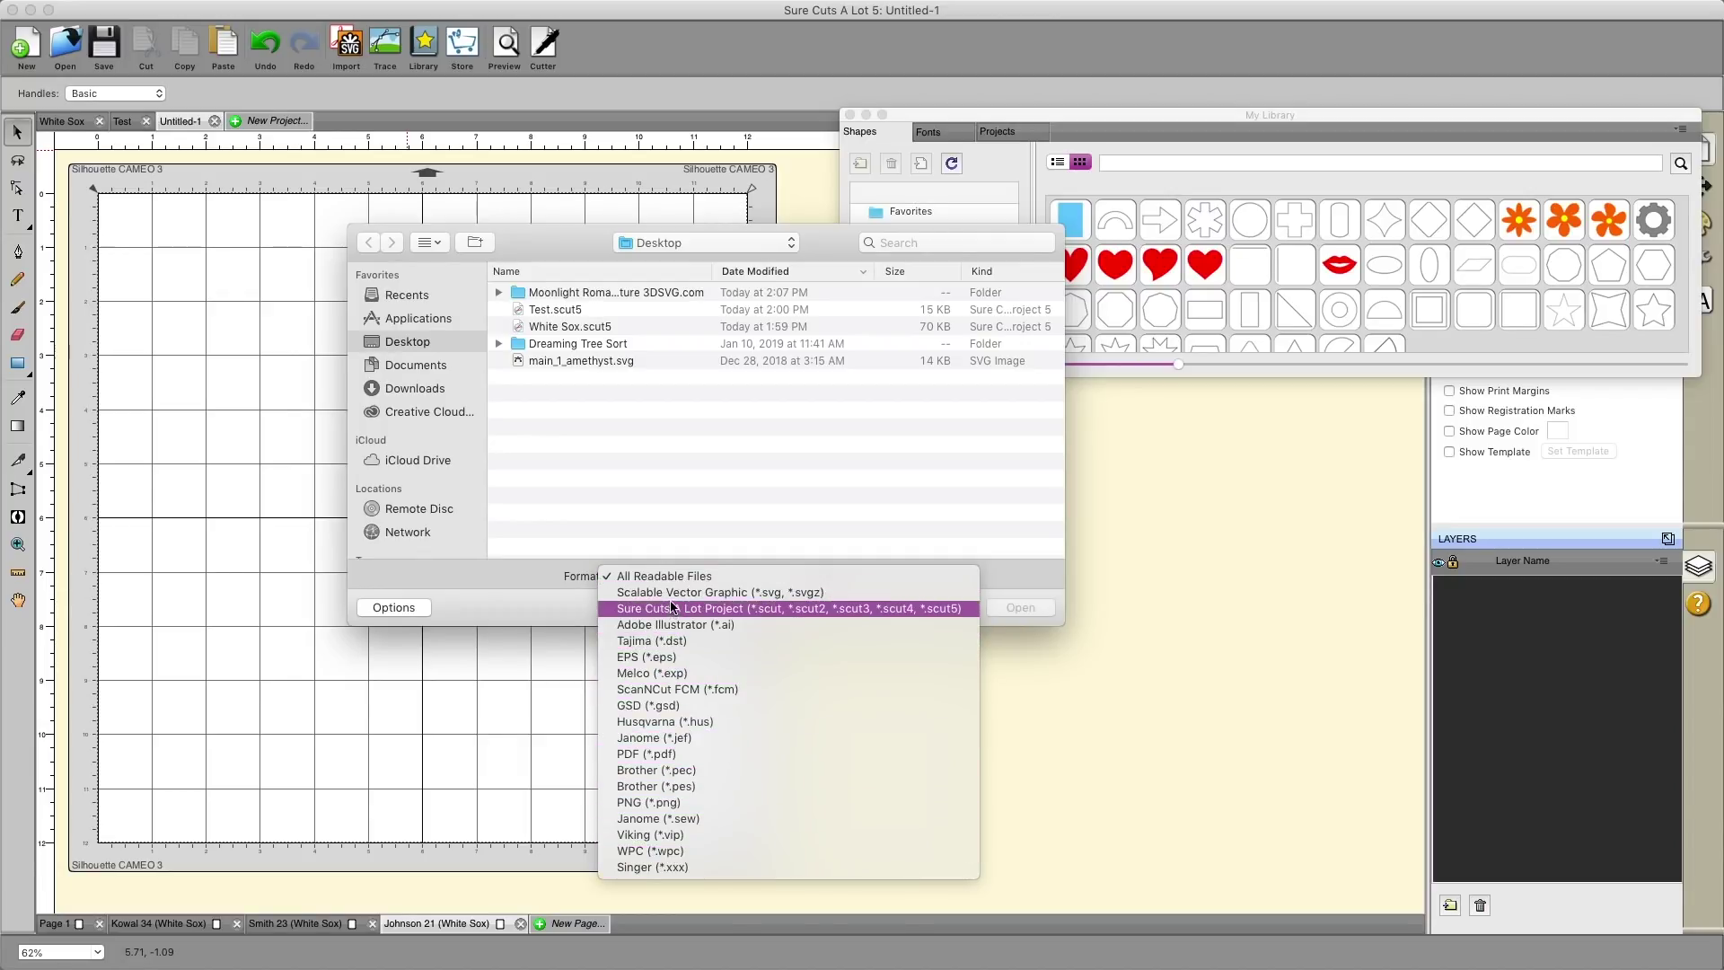
pyautogui.click(646, 472)
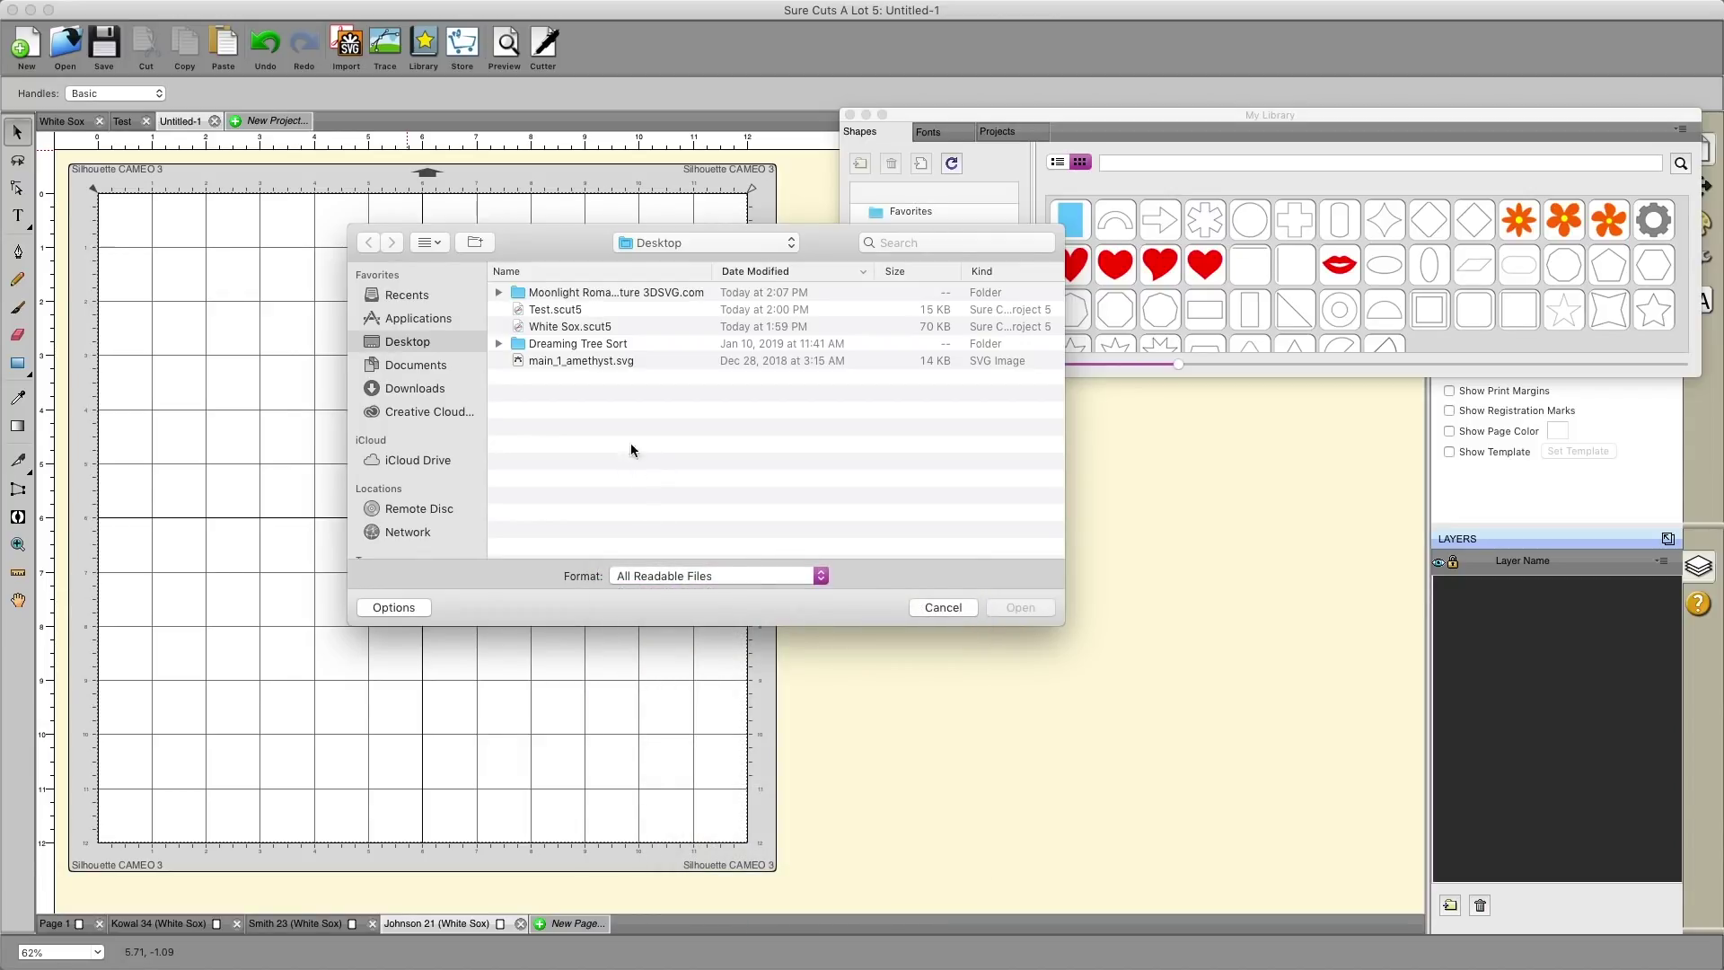
pyautogui.click(575, 362)
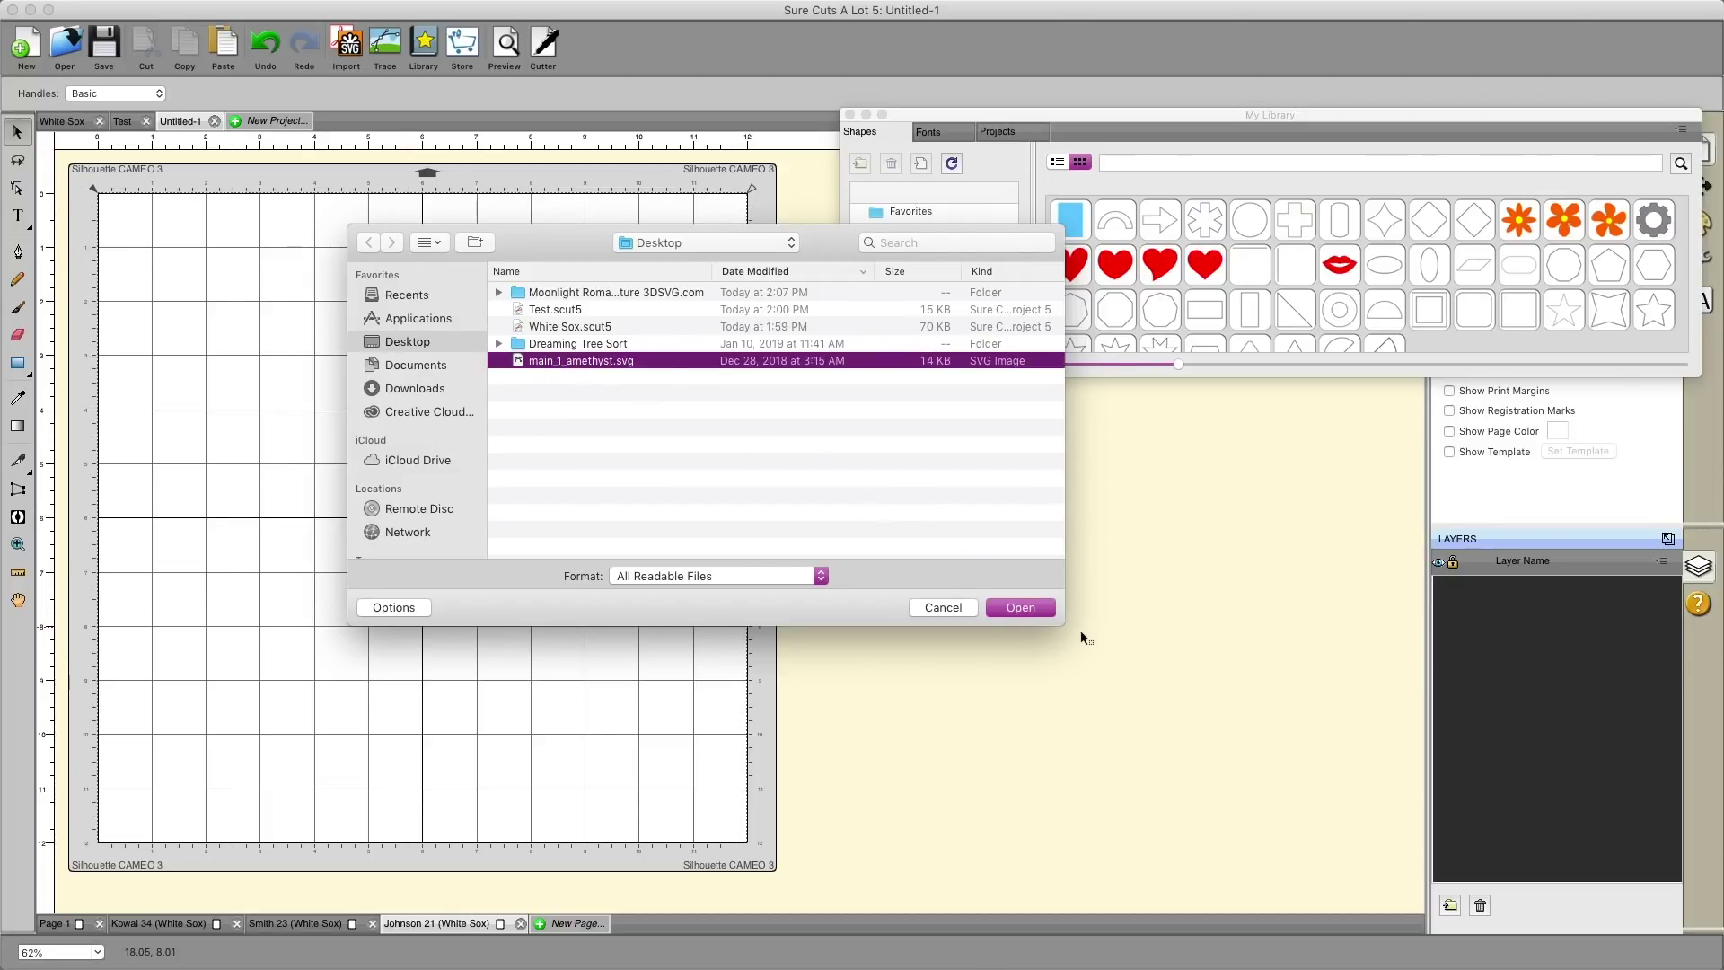
pyautogui.click(1014, 609)
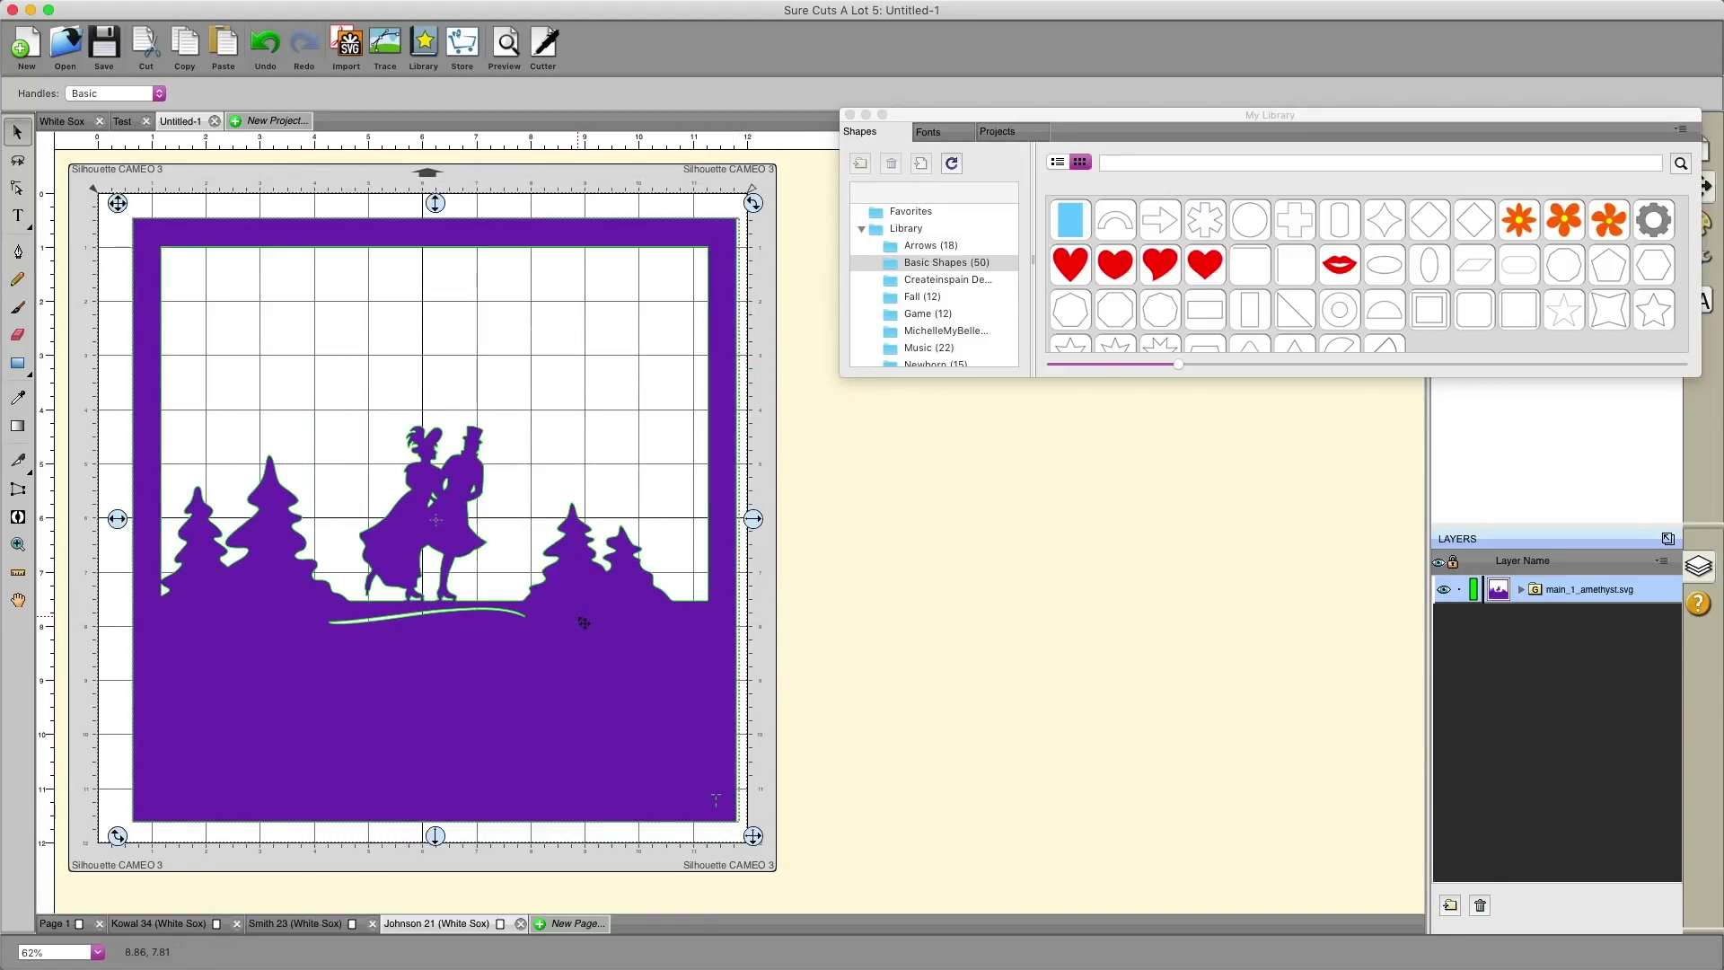
pyautogui.press('Delete')
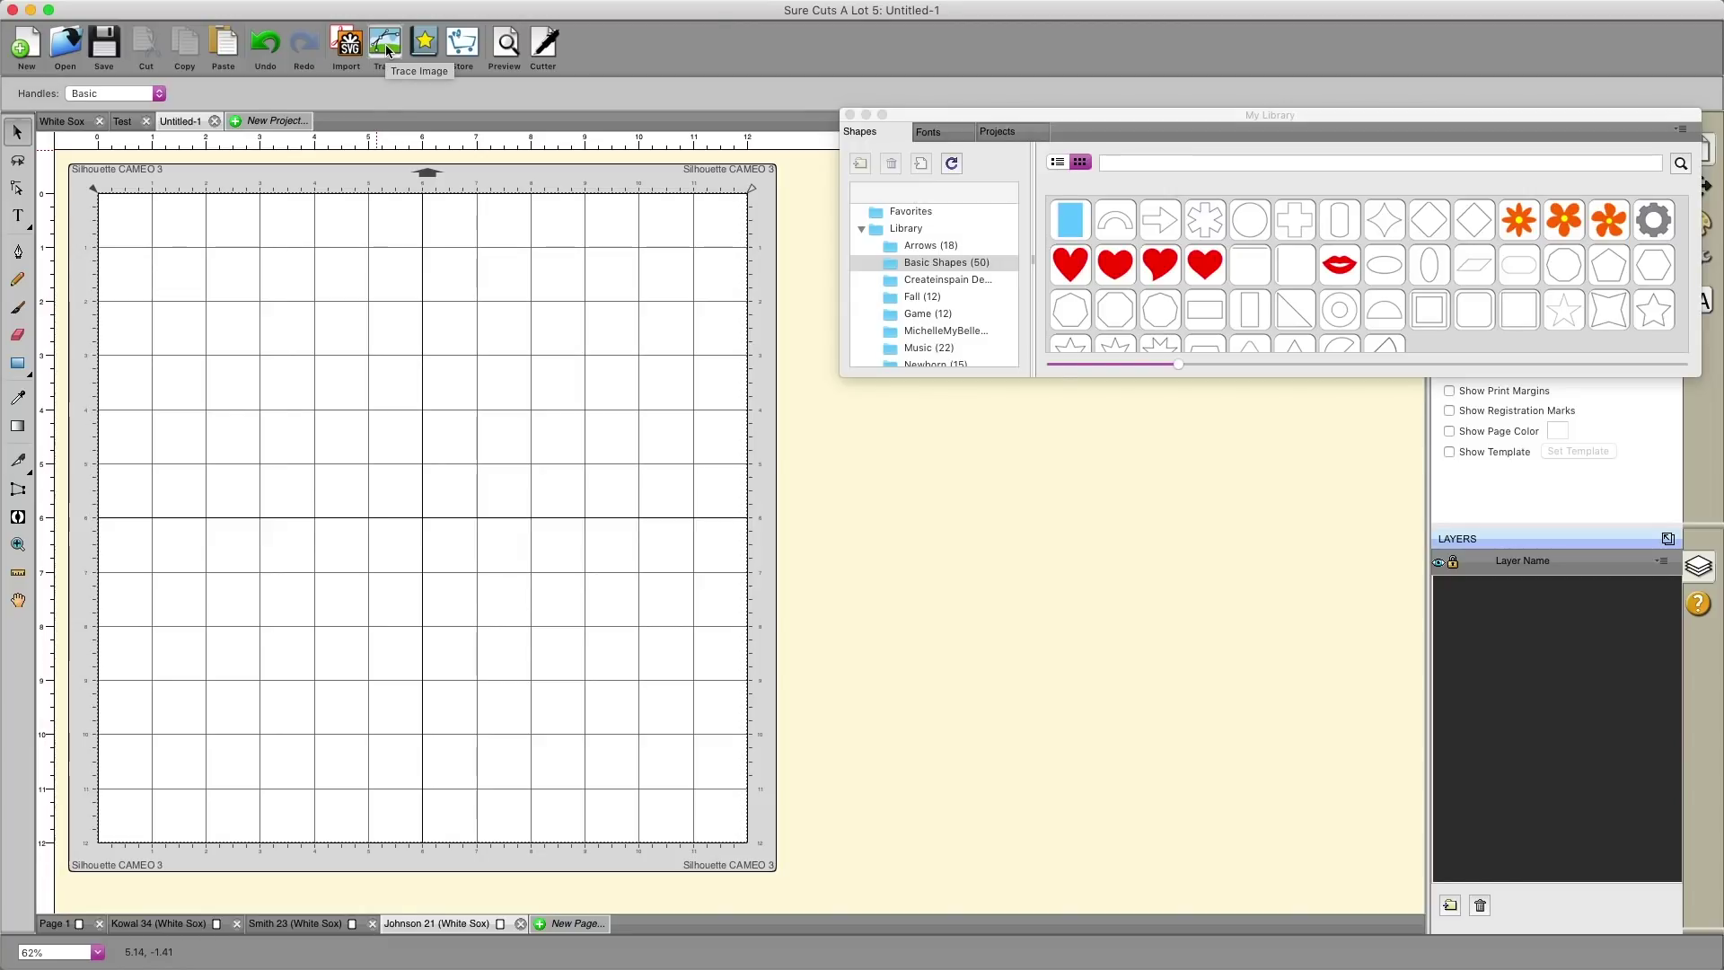
# - Bring up the My Library window, move it closer to the page and make it taller and narrower
pyautogui.click(425, 47)
pyautogui.click(425, 47)
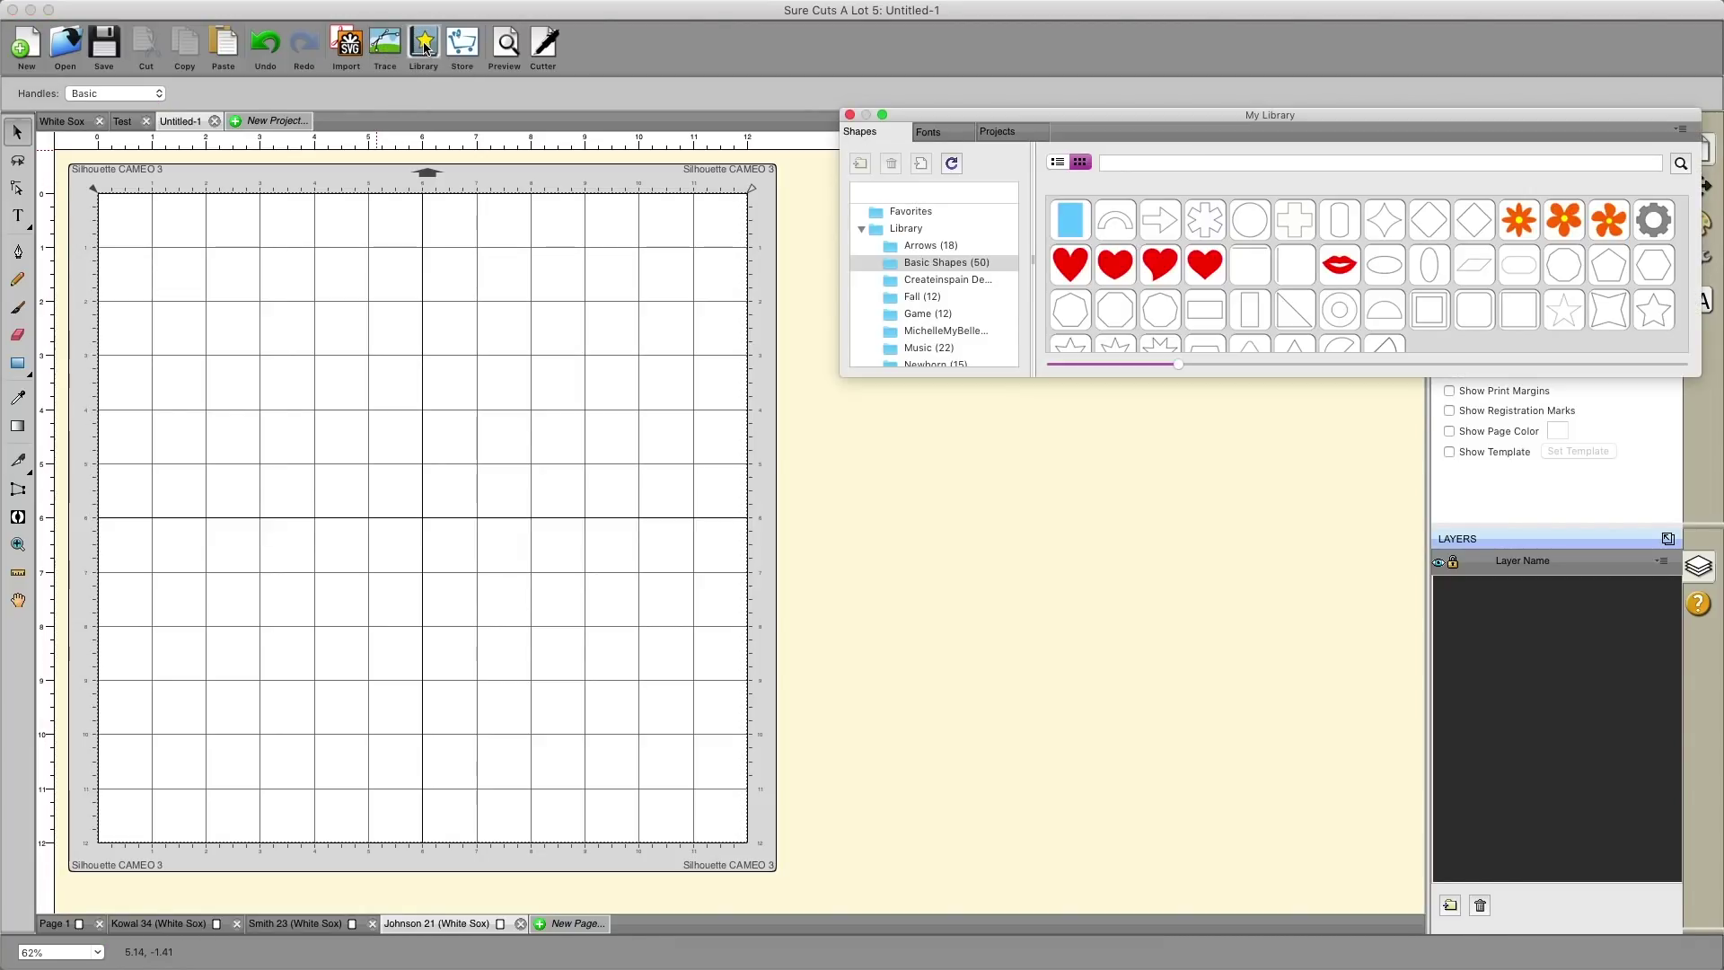
pyautogui.click(425, 47)
pyautogui.click(425, 46)
pyautogui.moveTo(924, 109); pyautogui.dragTo(636, 131)
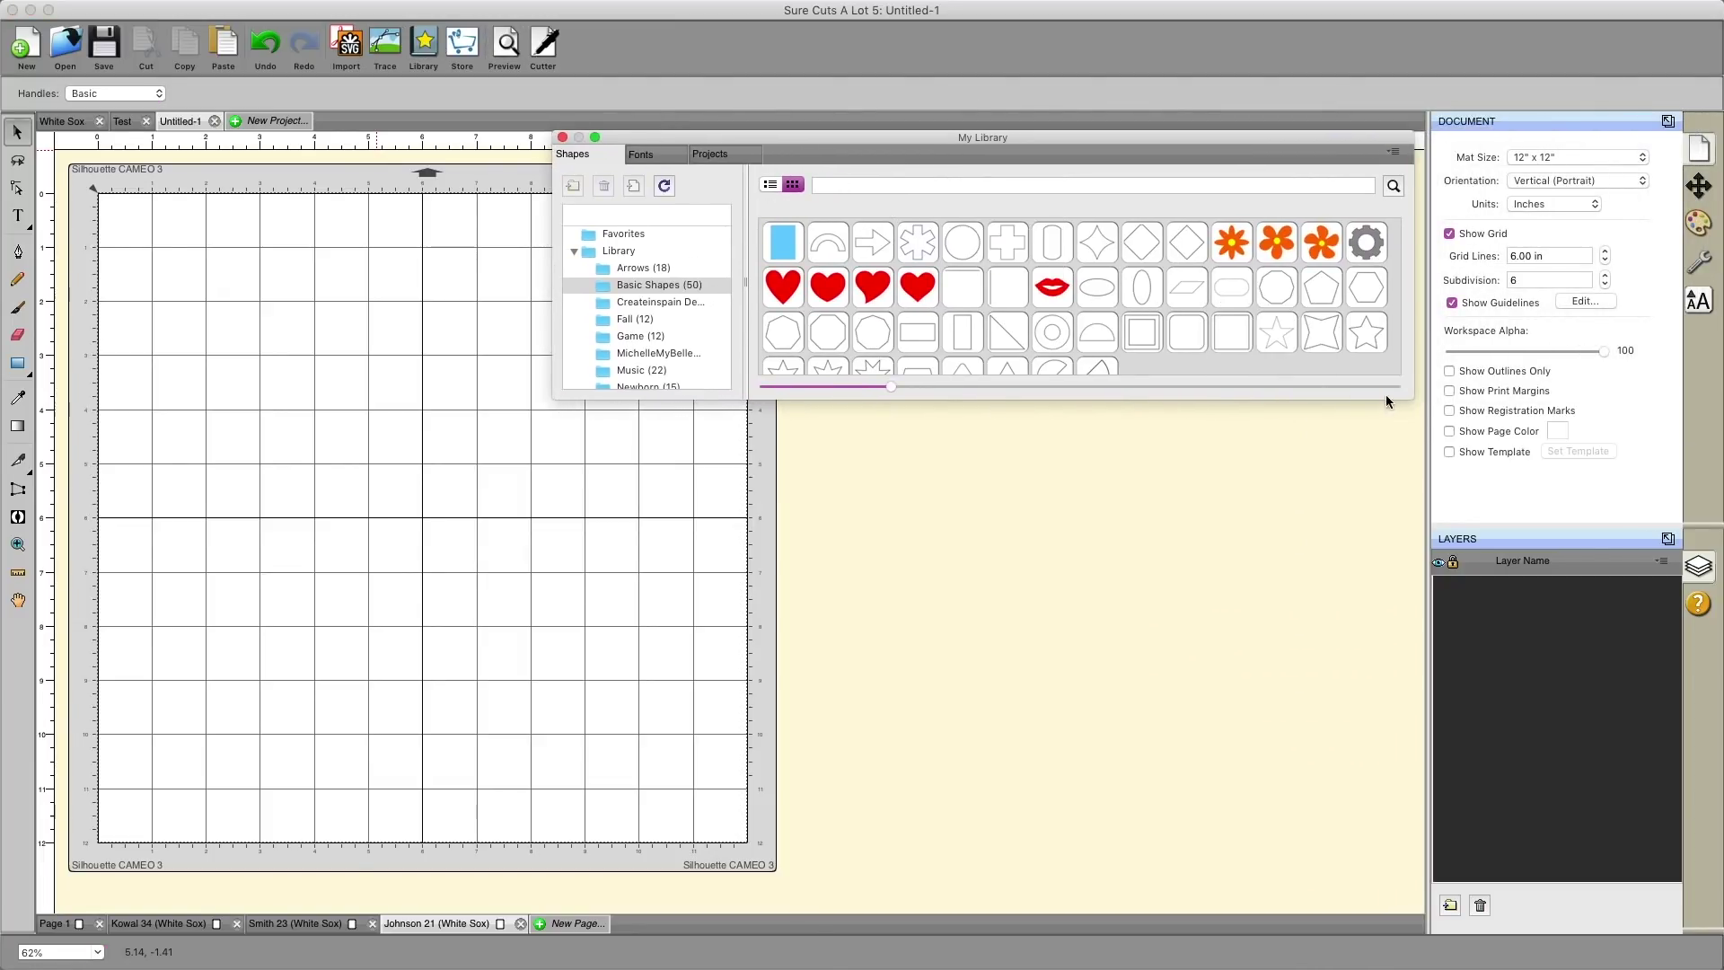
pyautogui.moveTo(1409, 389); pyautogui.dragTo(1255, 675)
pyautogui.click(425, 47)
pyautogui.click(425, 46)
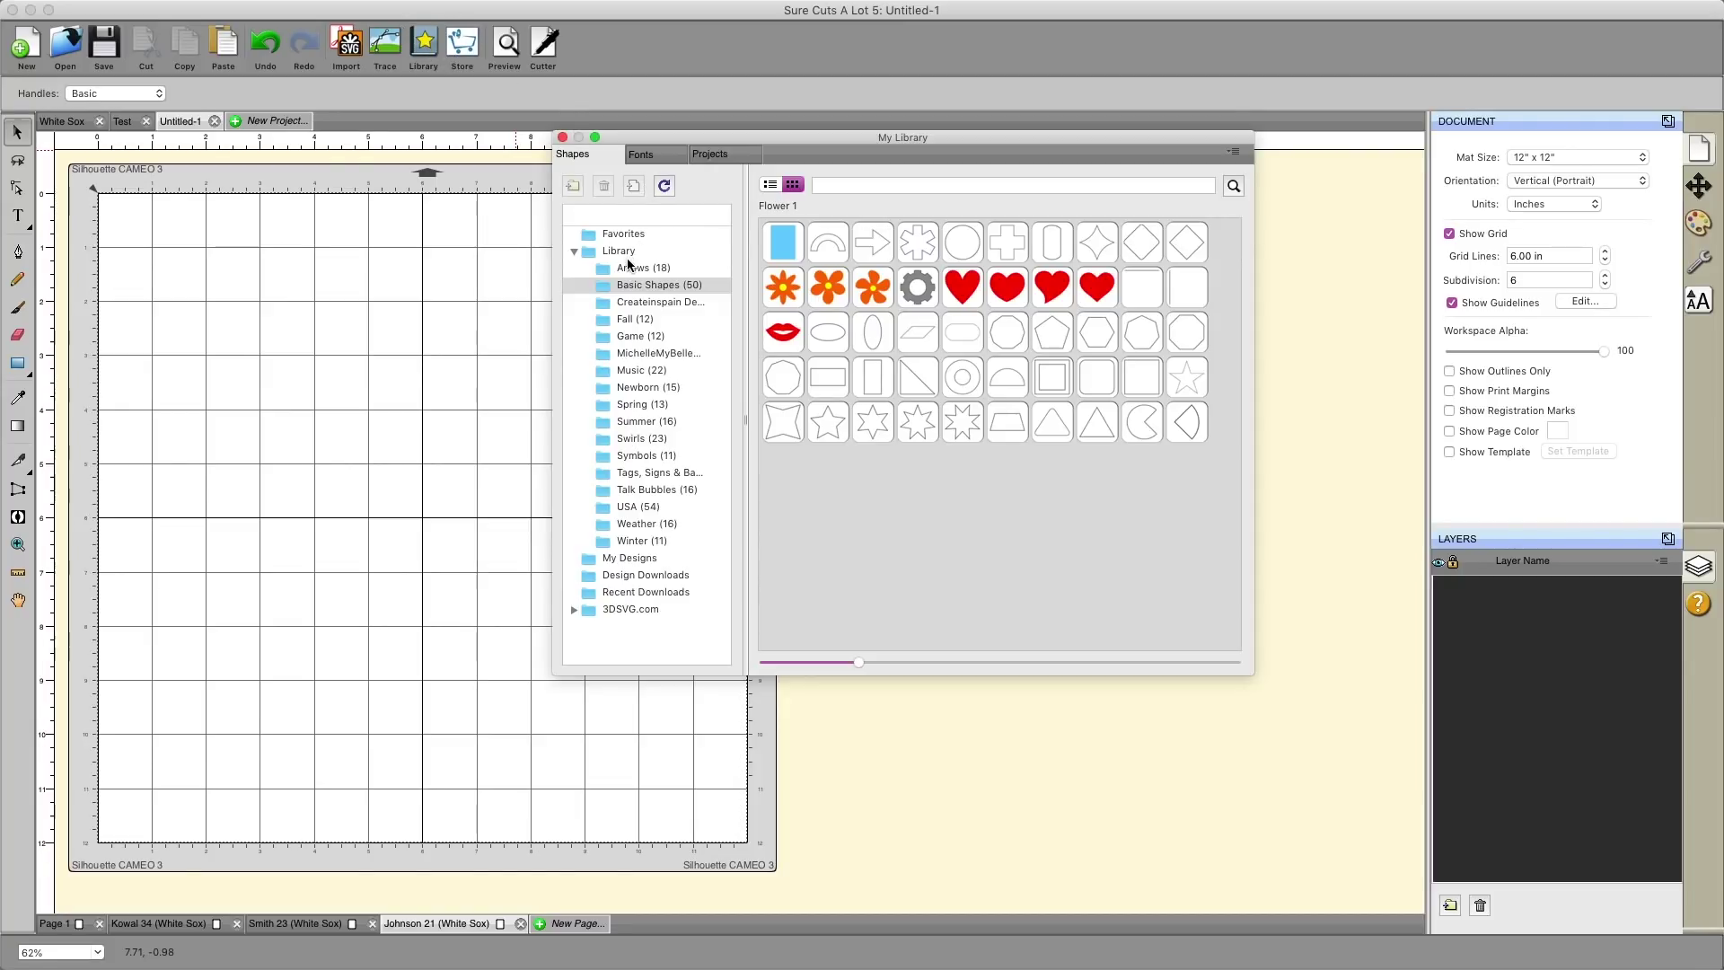
# - Look through the built-in shape folders in the library, from Arrows and Basic Shapes through to Swirls and Symbols
pyautogui.click(633, 269)
pyautogui.click(643, 287)
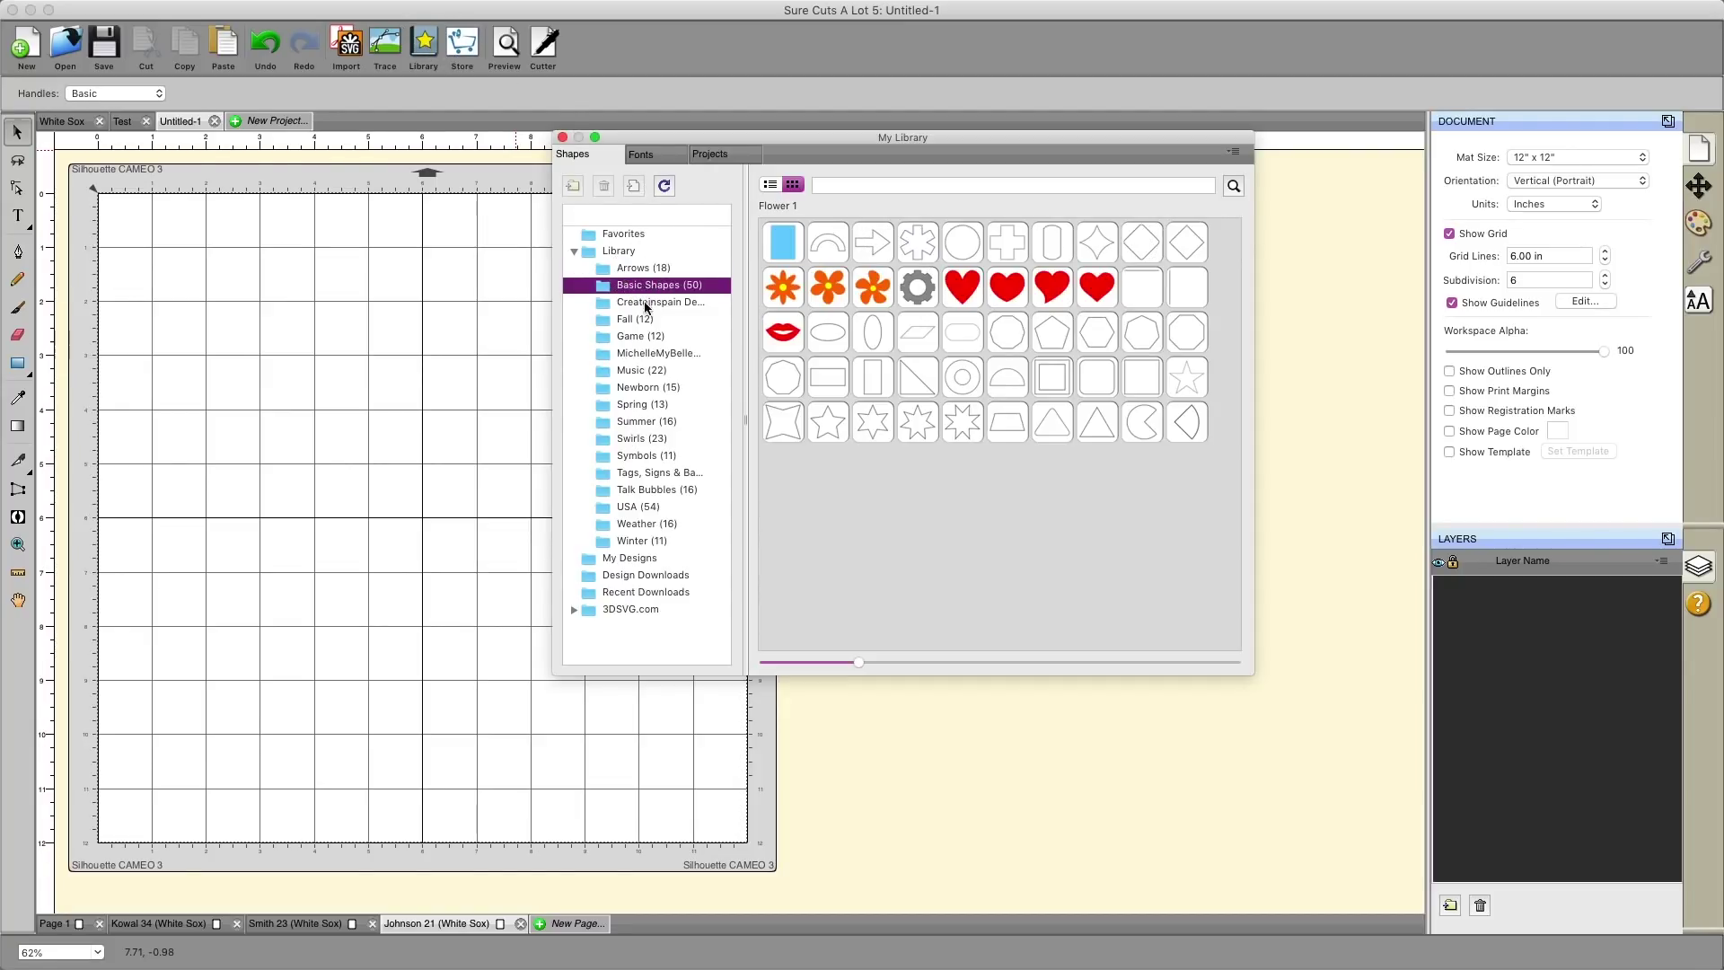
pyautogui.click(641, 305)
pyautogui.click(638, 320)
pyautogui.click(641, 337)
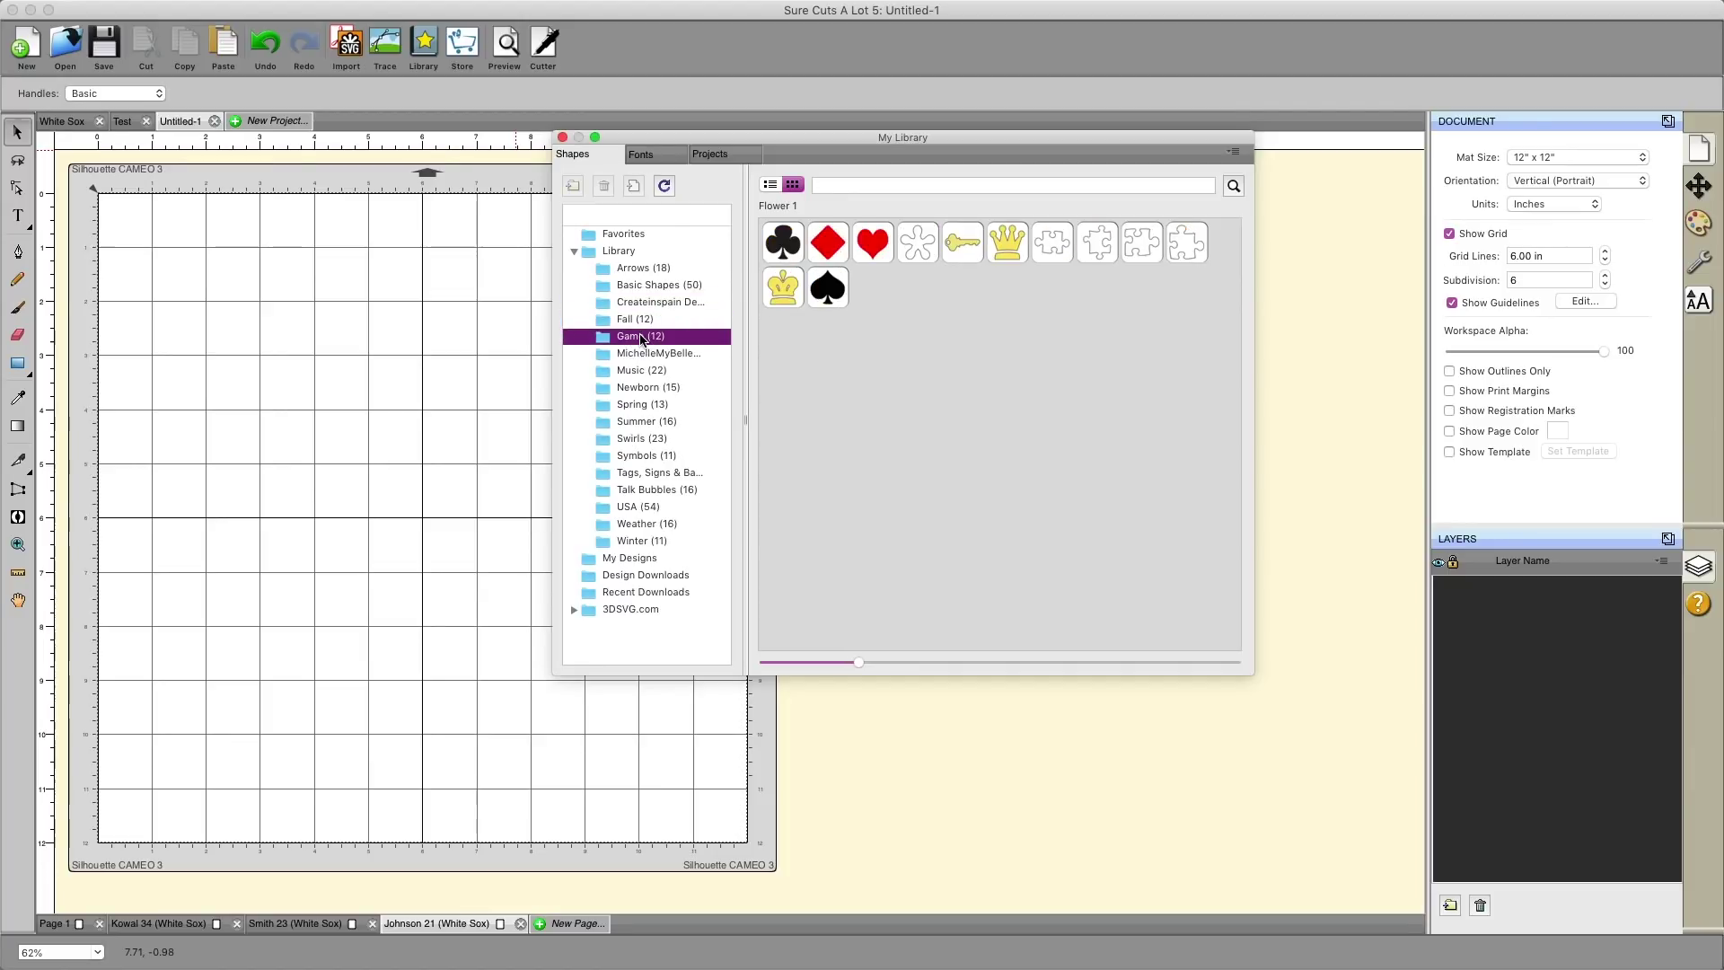
pyautogui.click(642, 353)
pyautogui.click(641, 371)
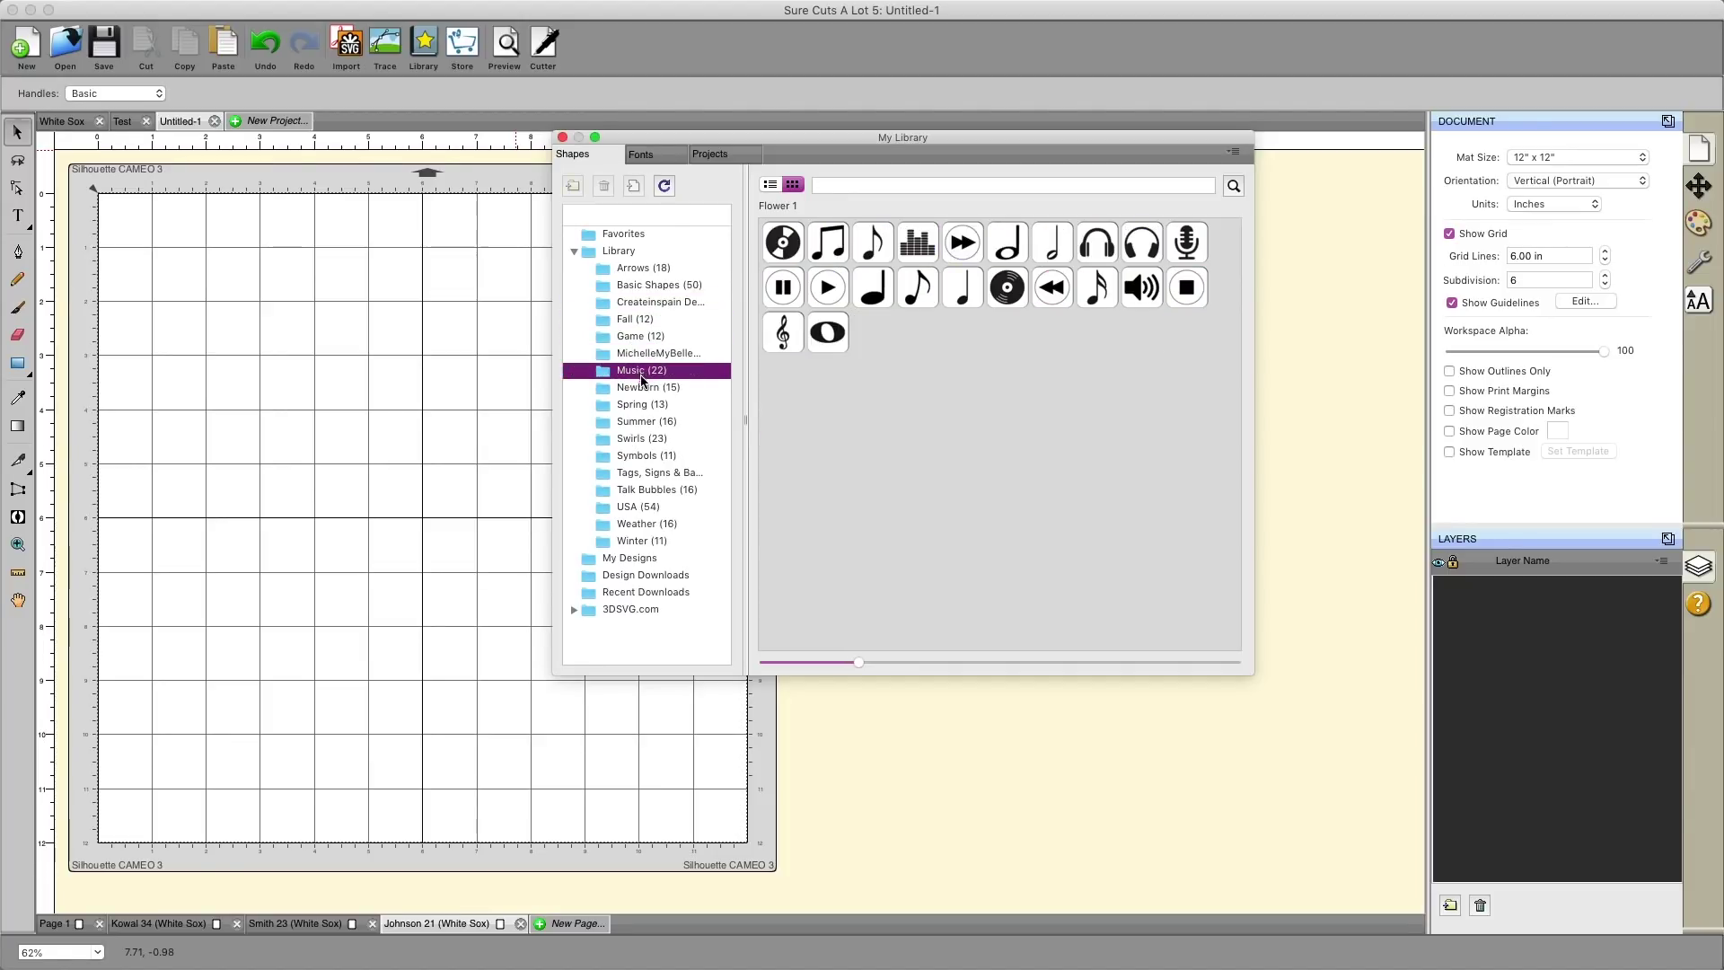
pyautogui.click(639, 389)
pyautogui.click(643, 407)
pyautogui.click(643, 424)
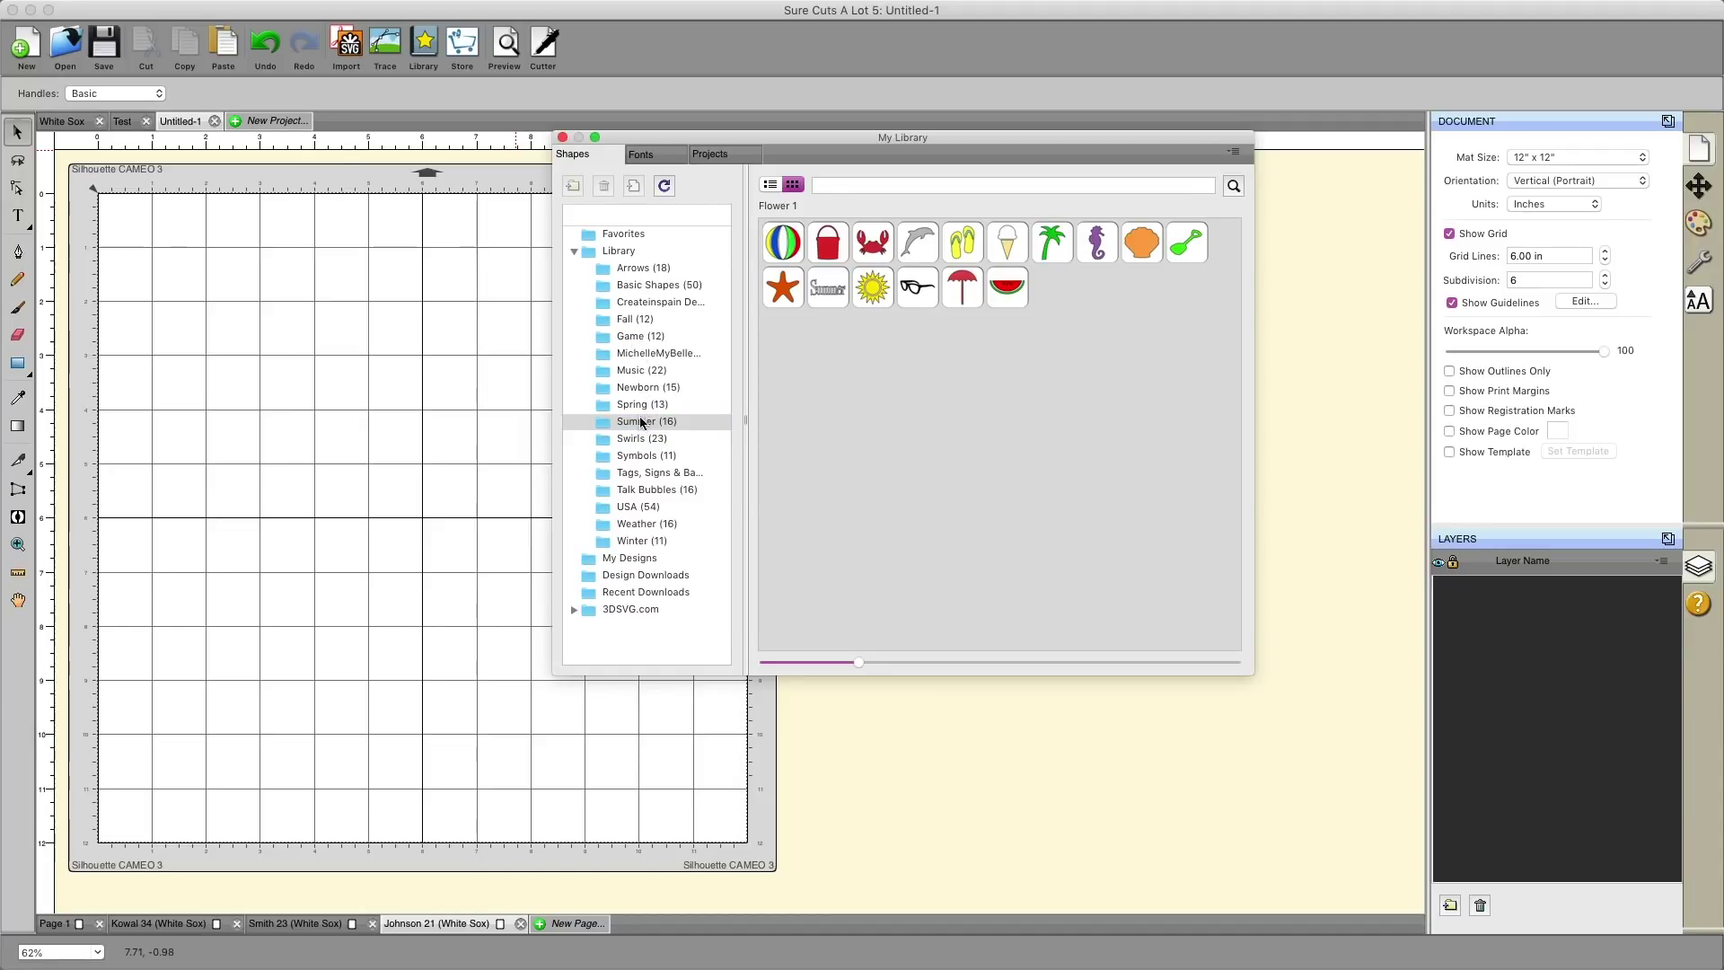
pyautogui.click(641, 440)
pyautogui.click(645, 460)
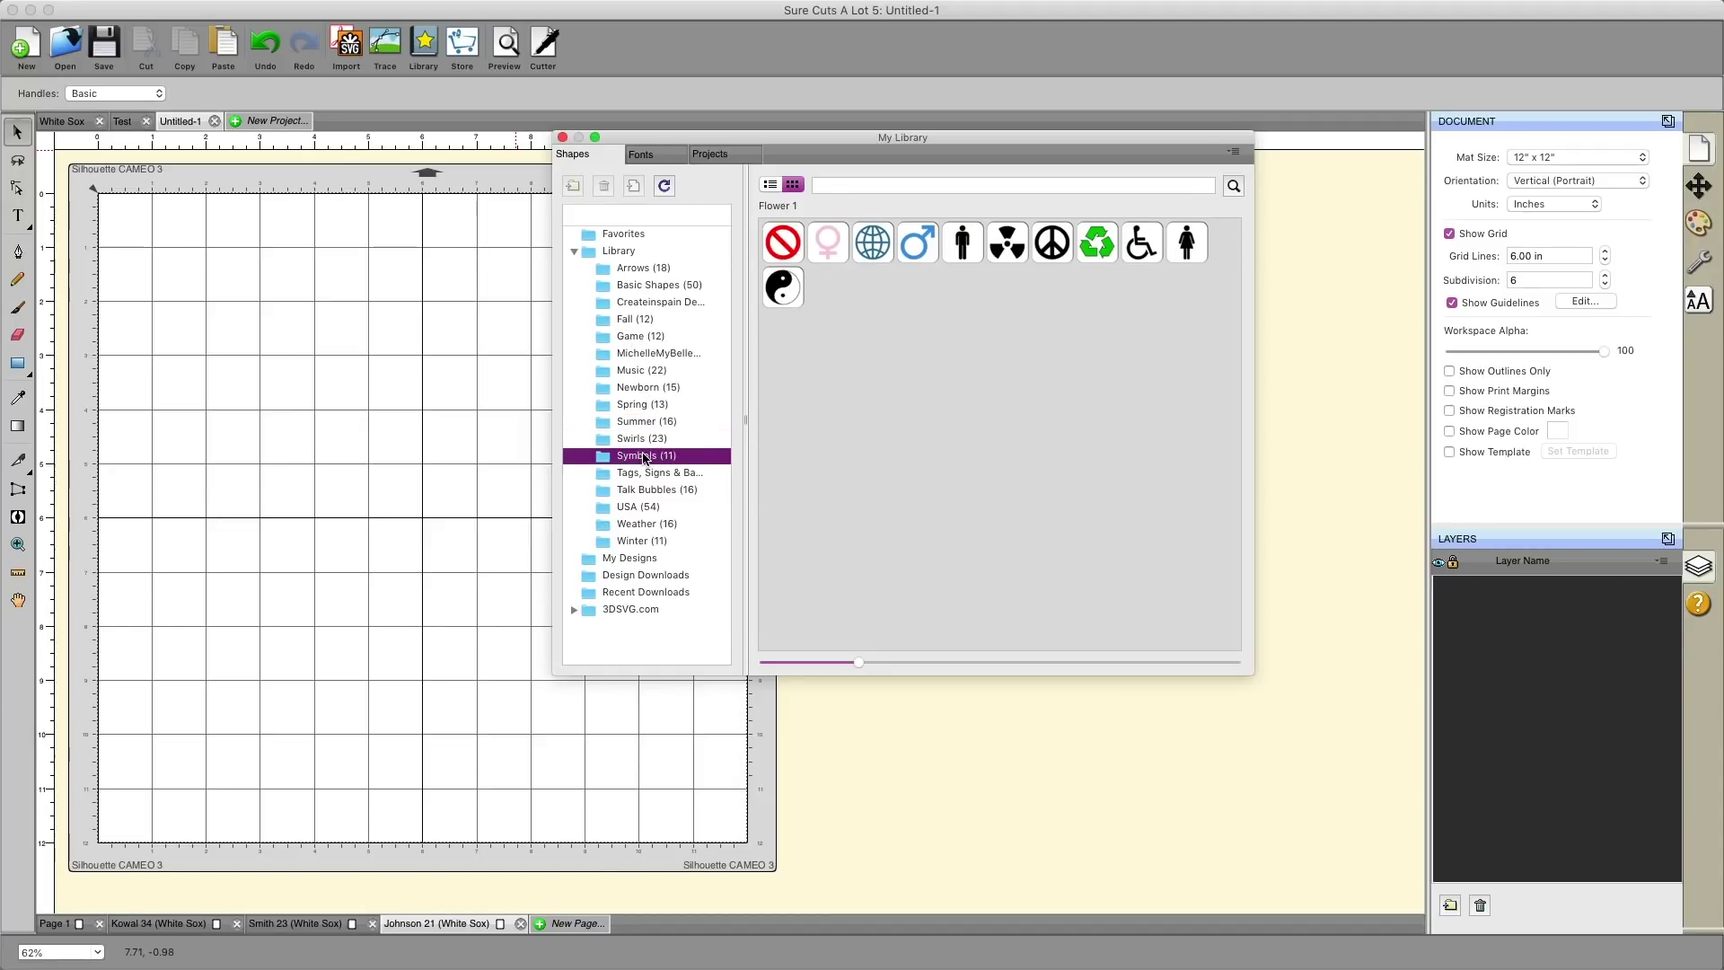
# - Expand the 3DSVG.com library folder and examine the SVG shapes in its Seahorse Box, Angel Ornament and Pumpkin Patch subfolders
pyautogui.click(574, 609)
pyautogui.scroll(-2, 598, 616)
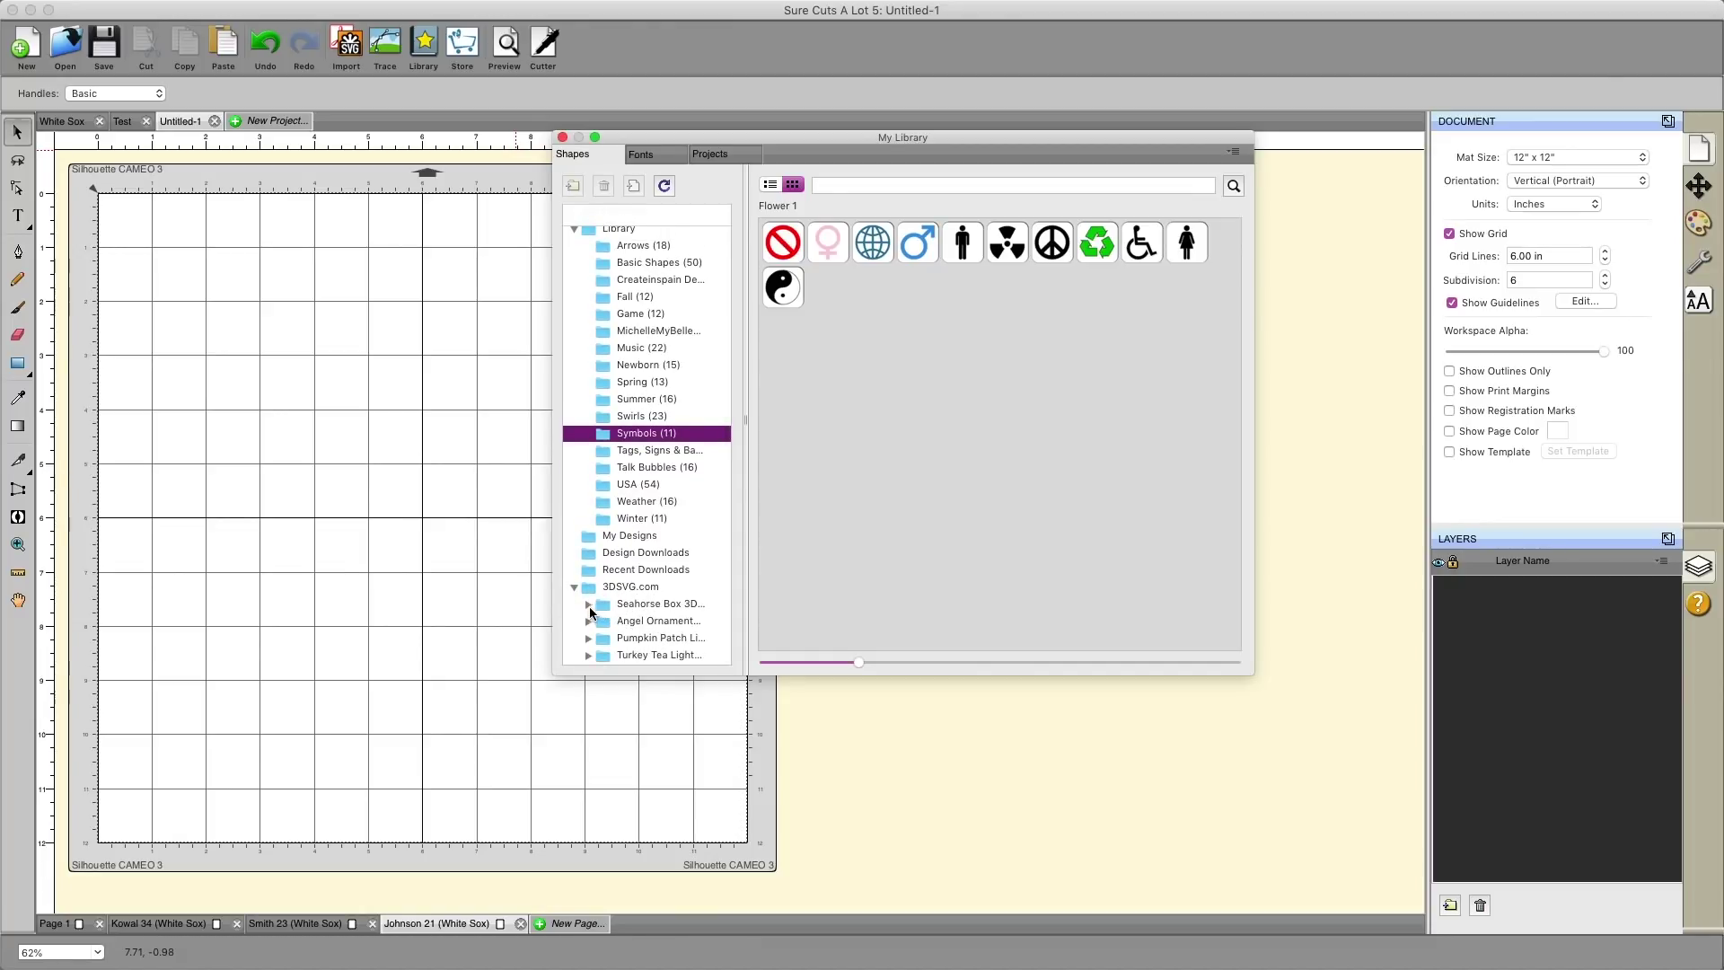
pyautogui.click(588, 607)
pyautogui.click(642, 621)
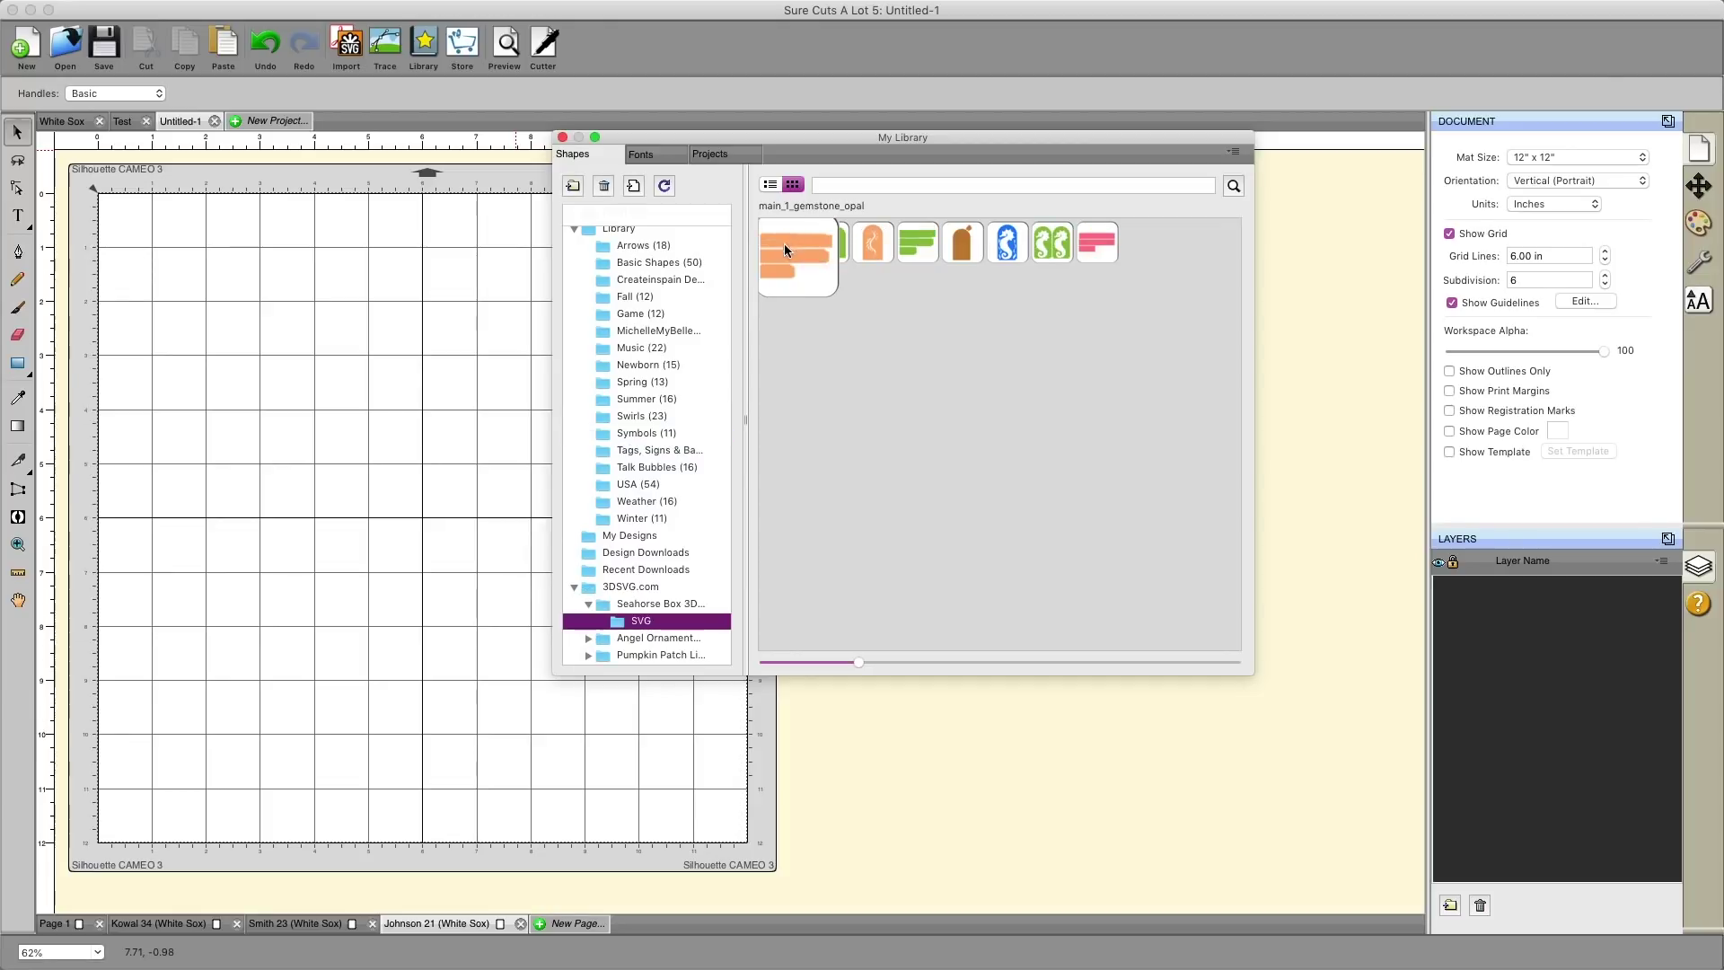
pyautogui.click(589, 639)
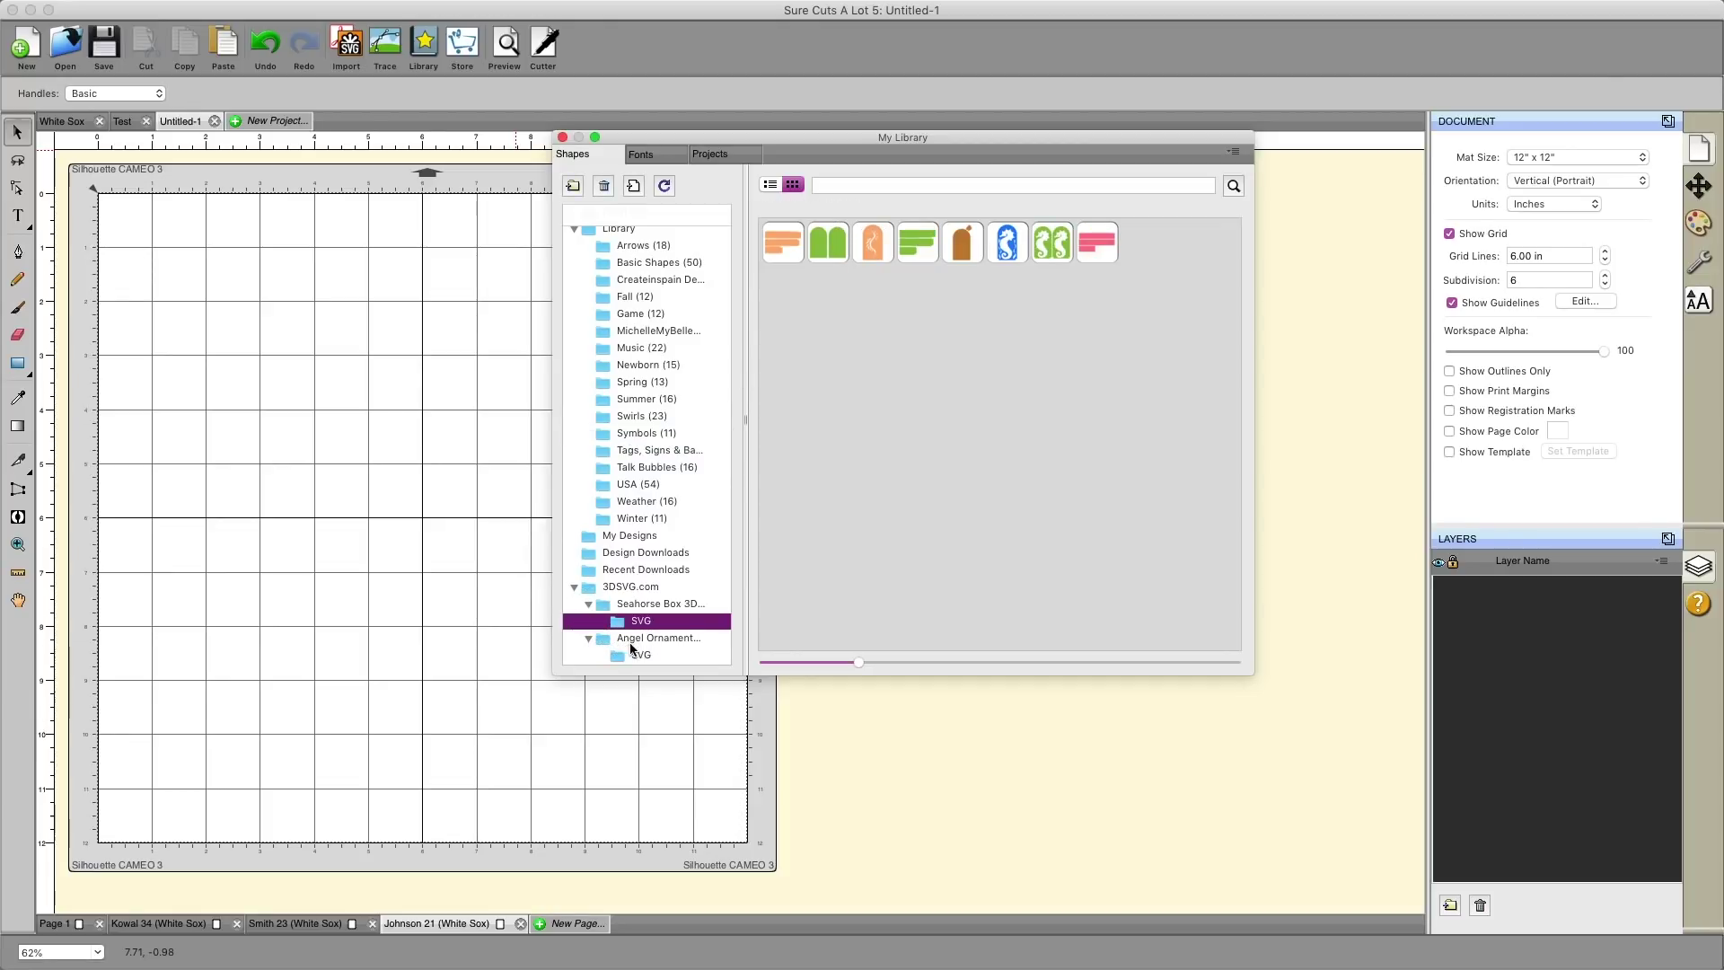
pyautogui.scroll(-1, 645, 629)
pyautogui.click(646, 621)
pyautogui.click(588, 638)
pyautogui.scroll(-1, 644, 628)
pyautogui.click(641, 637)
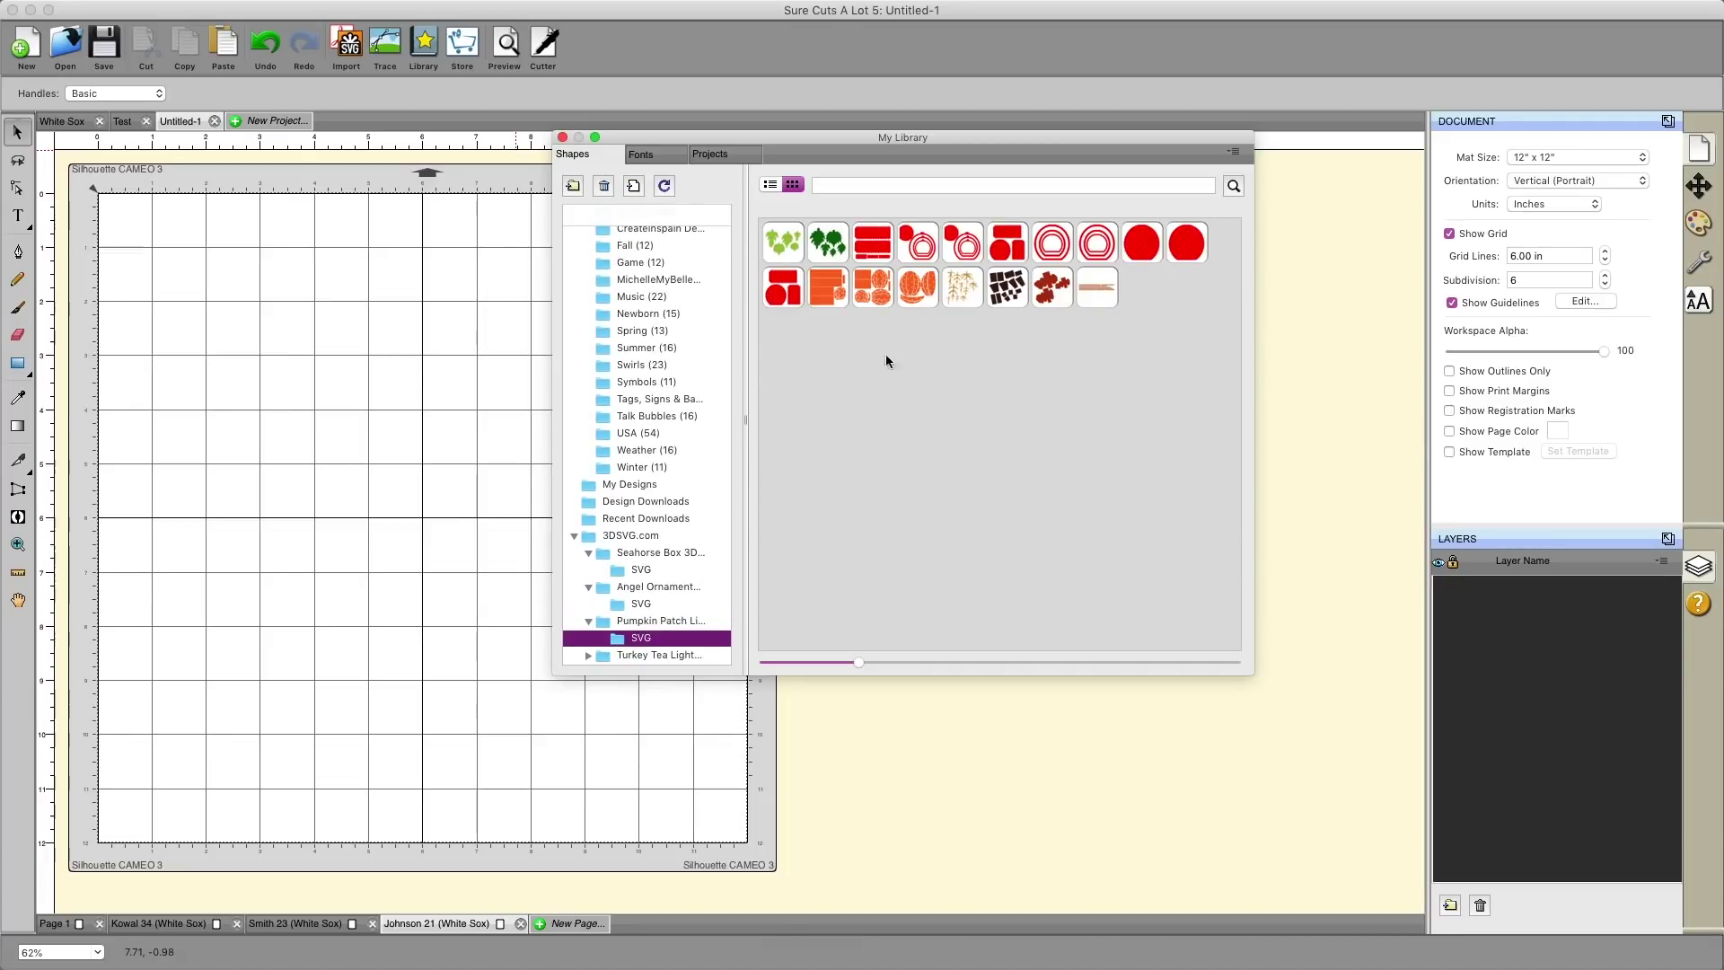
# - Place leaves_pine near the page's upper-left corner and add main_2_crimson, panels_2_goldfish and panels_1_goldfish from the Pumpkin Patch folder
pyautogui.doubleClick(831, 258)
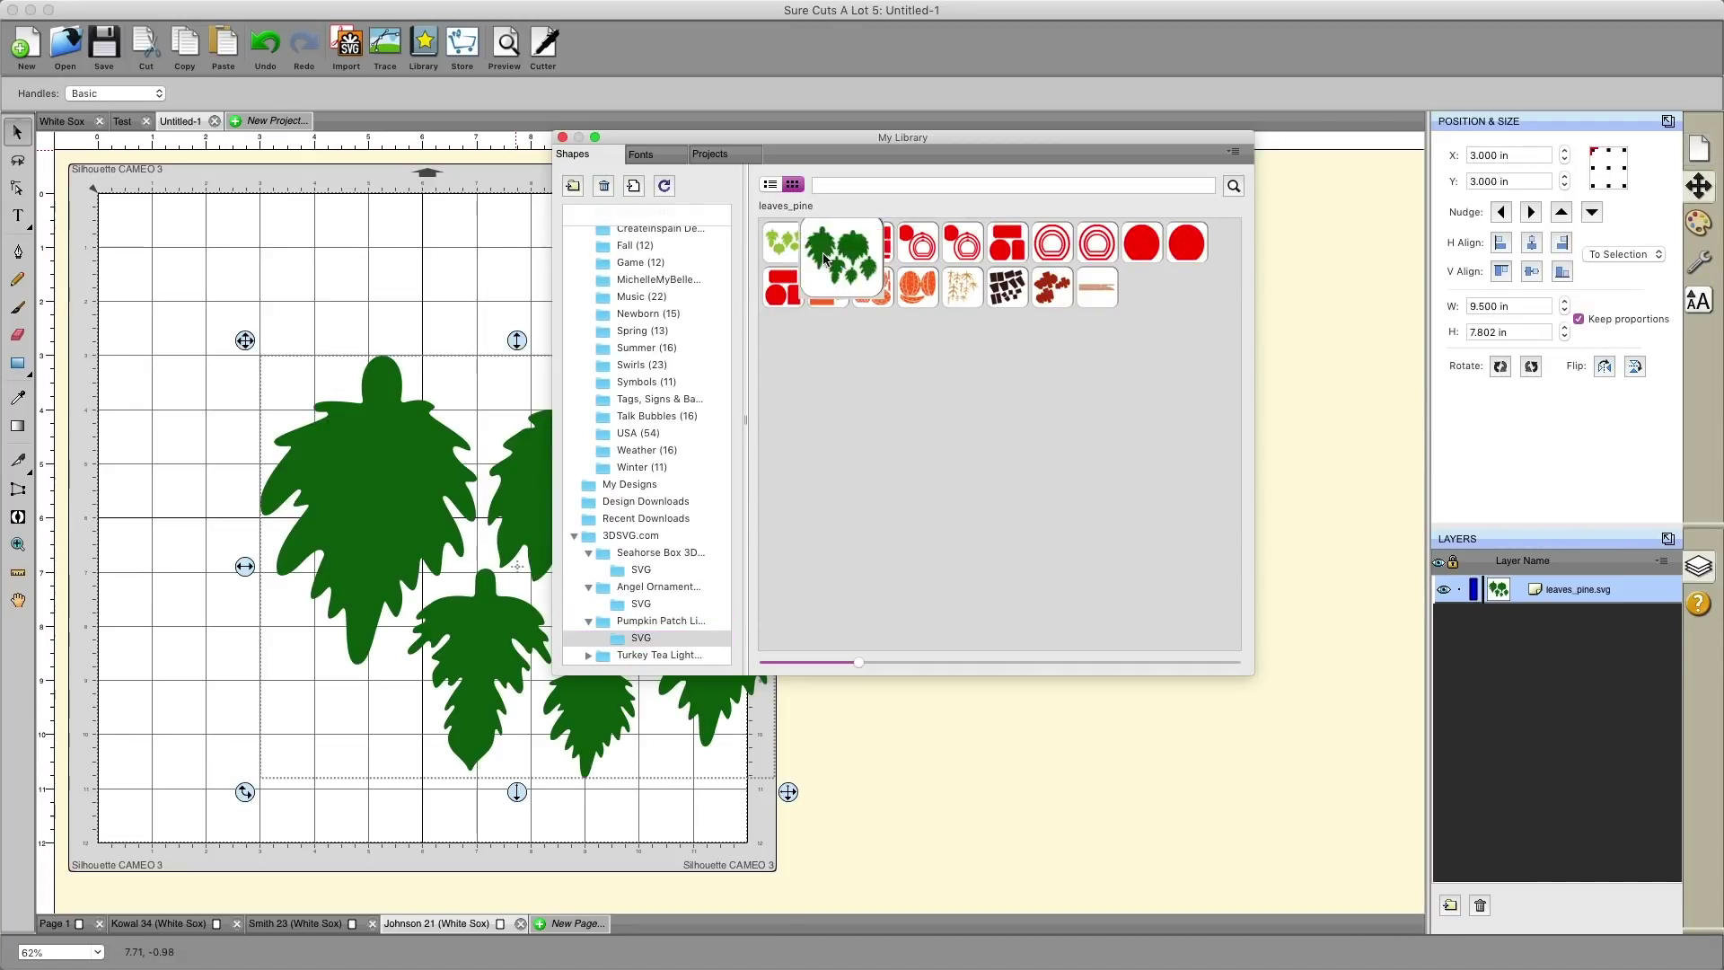
pyautogui.click(337, 363)
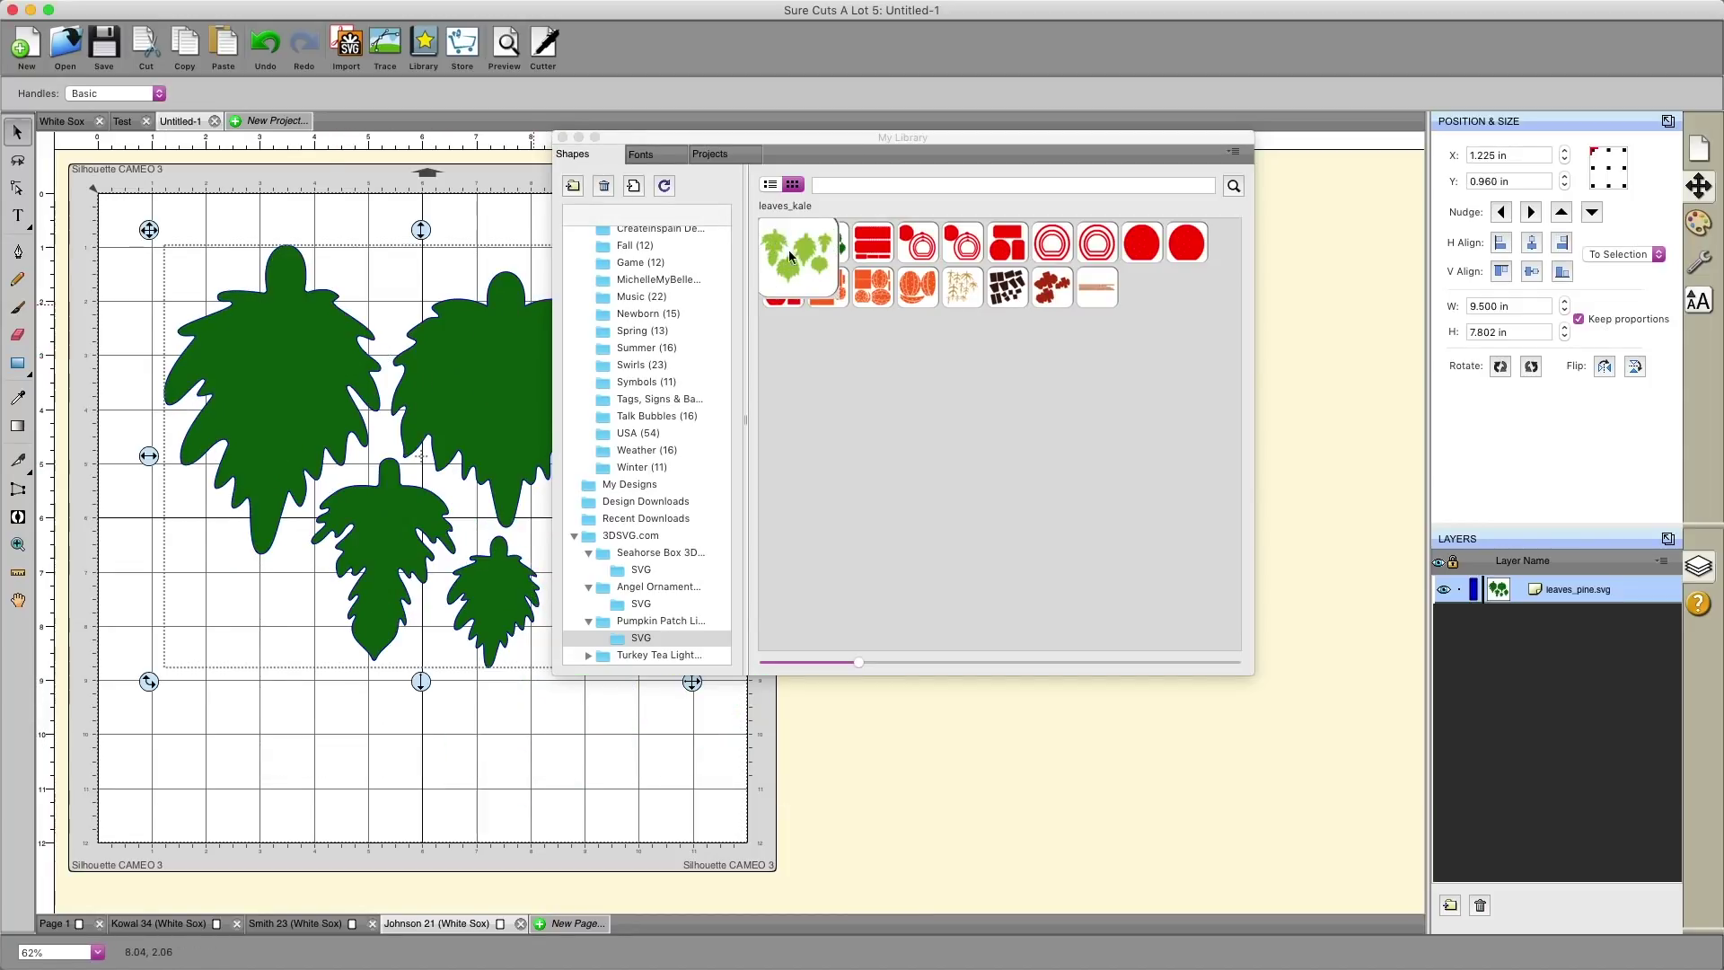
pyautogui.doubleClick(963, 242)
pyautogui.doubleClick(840, 291)
pyautogui.doubleClick(840, 292)
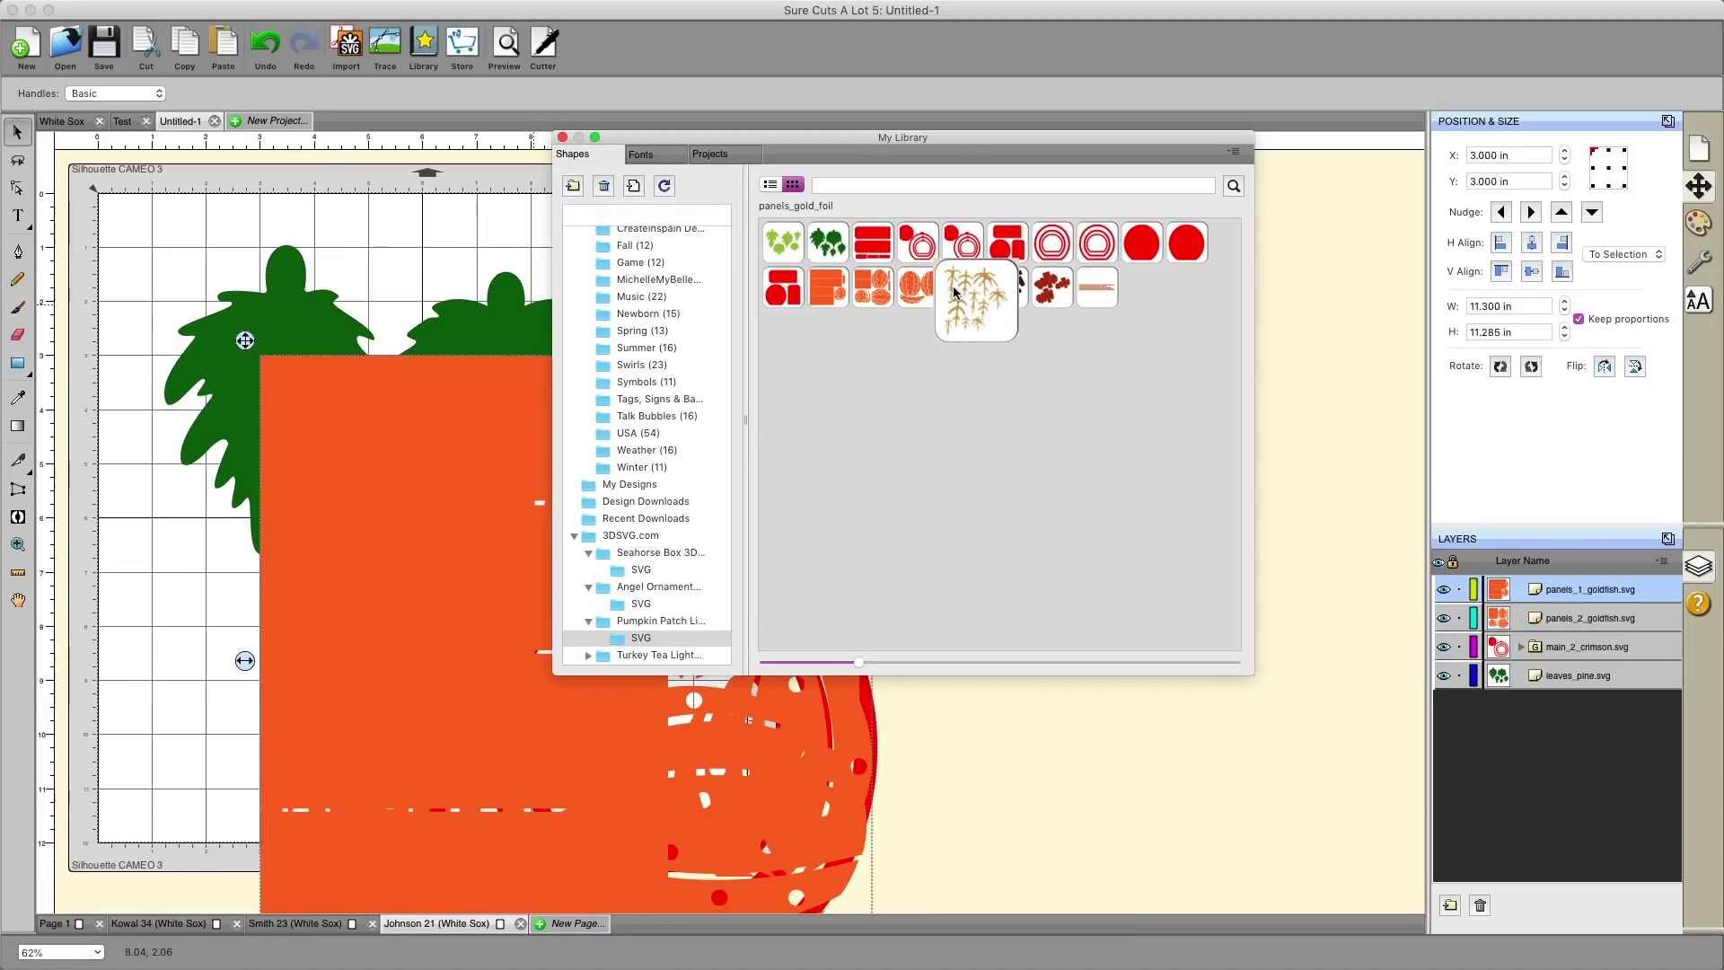
# - Add panels_gold_foil, stem_panels_coffee, stem_rust, main_3_crimson, main_4_crimson and main_5_crimson from the Pumpkin Patch folder to the page
pyautogui.doubleClick(962, 287)
pyautogui.doubleClick(1006, 288)
pyautogui.doubleClick(1052, 287)
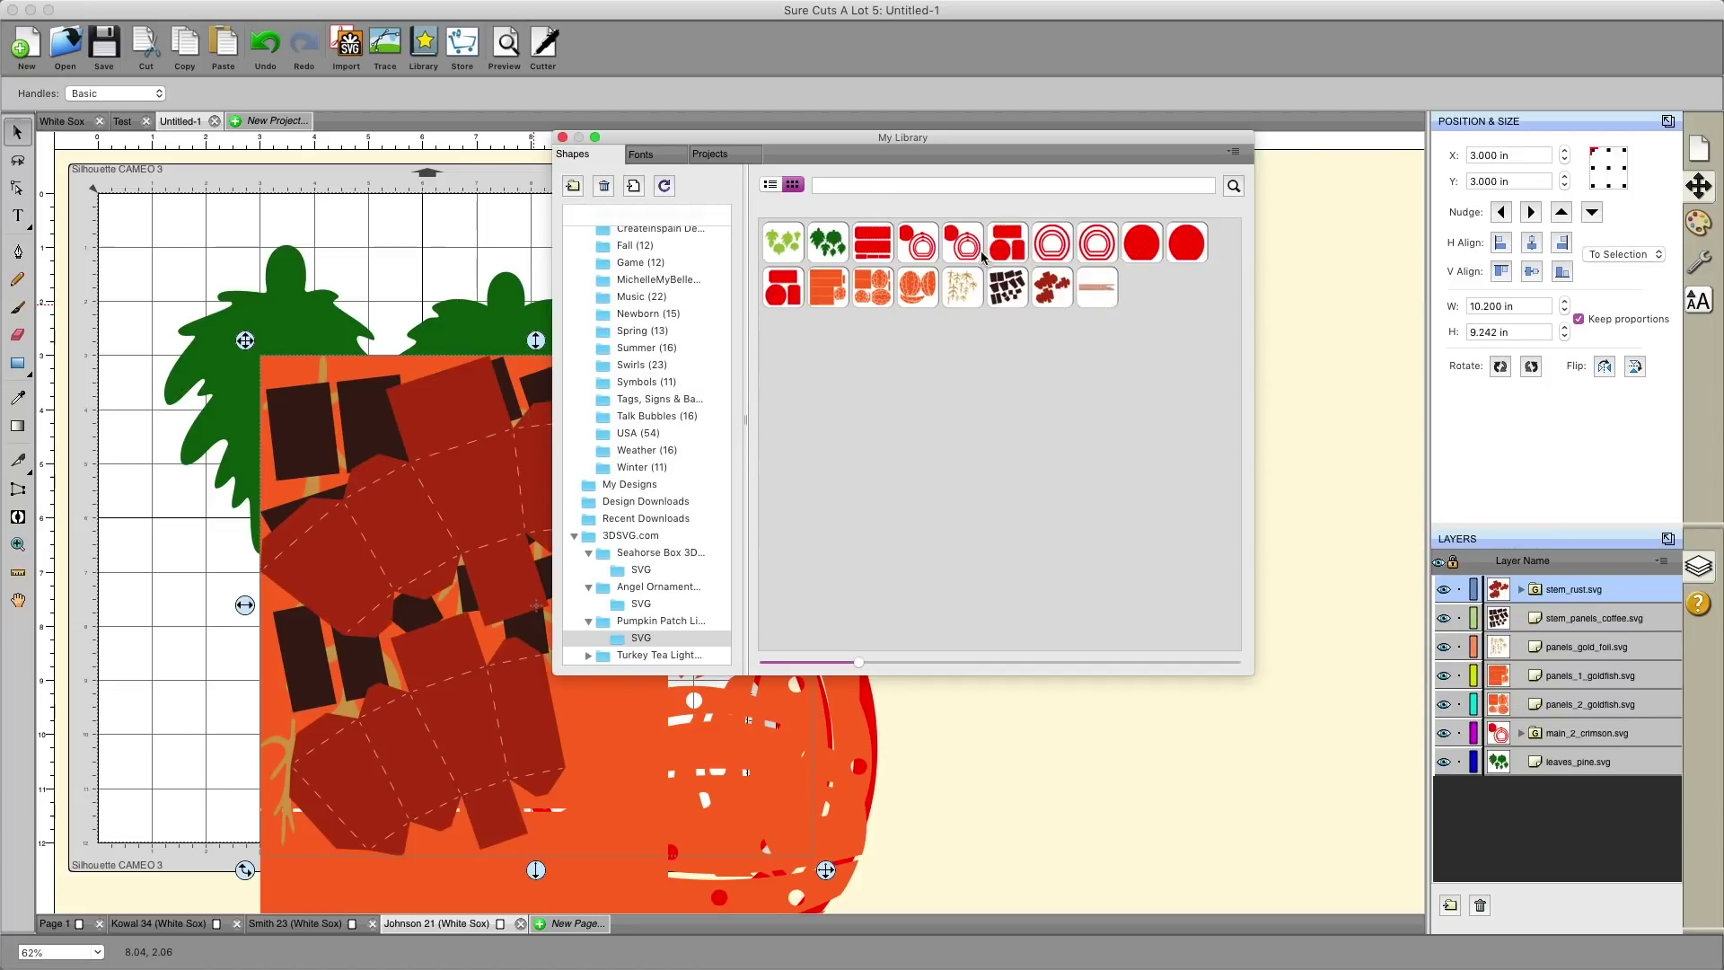
pyautogui.doubleClick(962, 242)
pyautogui.doubleClick(1007, 243)
pyautogui.doubleClick(1052, 243)
# - Delete all the pumpkin patch shapes from the page at once
pyautogui.click(359, 209)
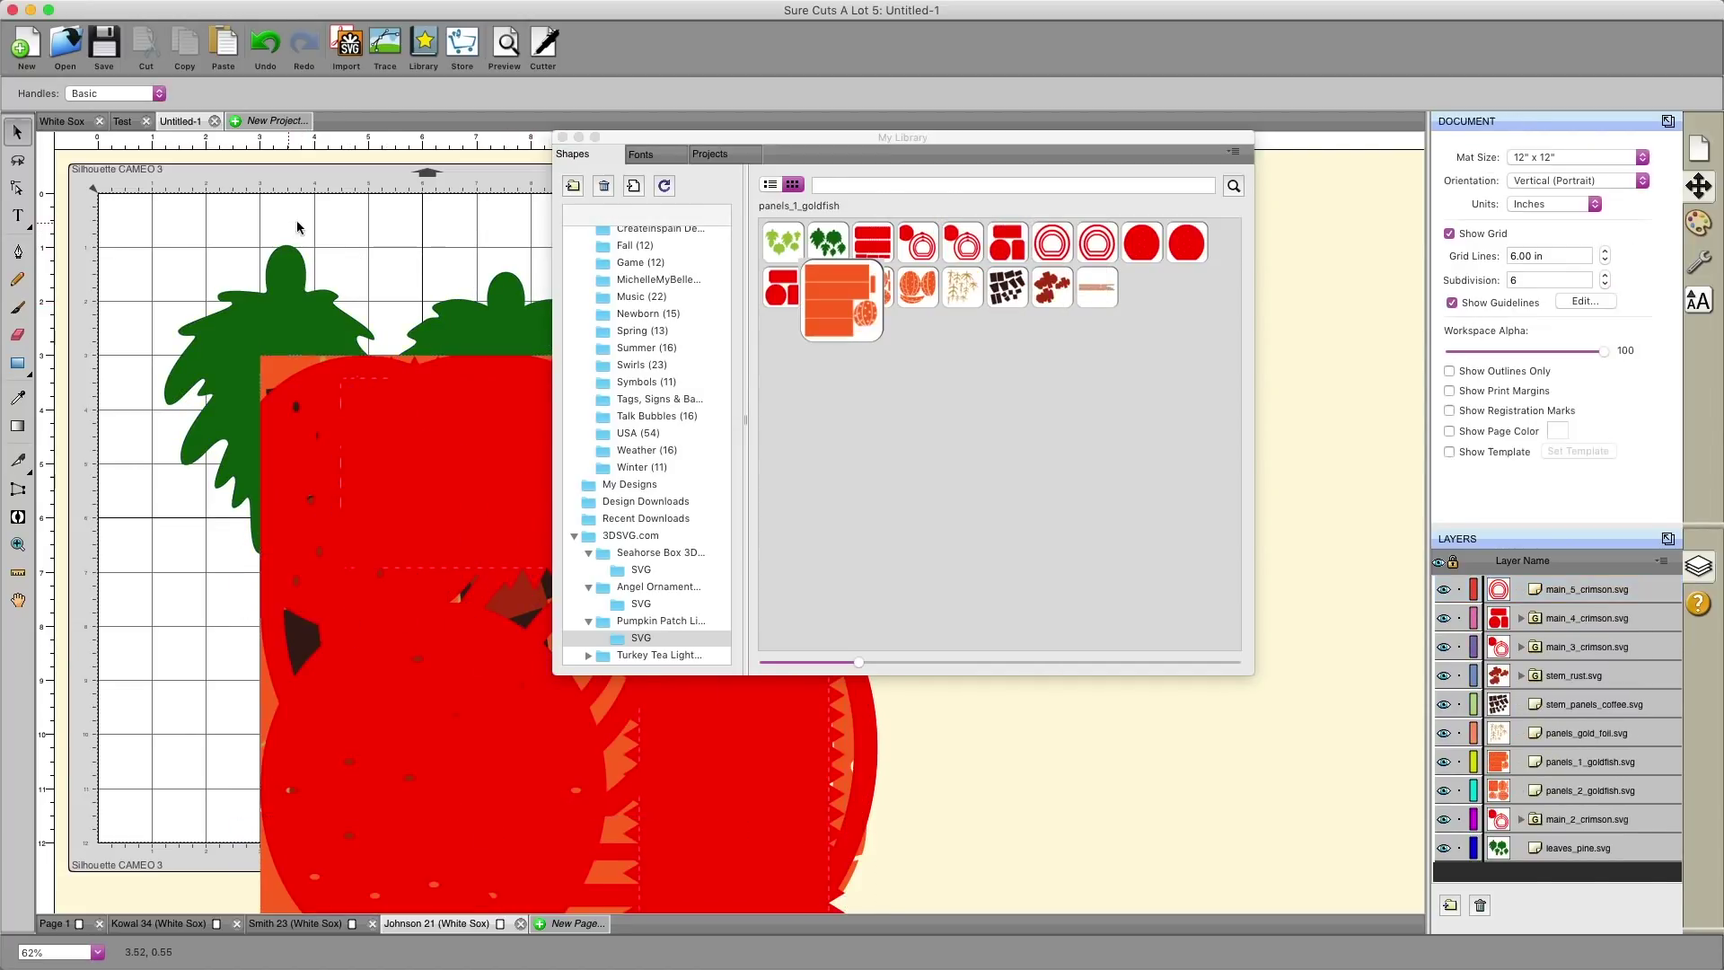
pyautogui.press('super+a')
pyautogui.press('Delete')
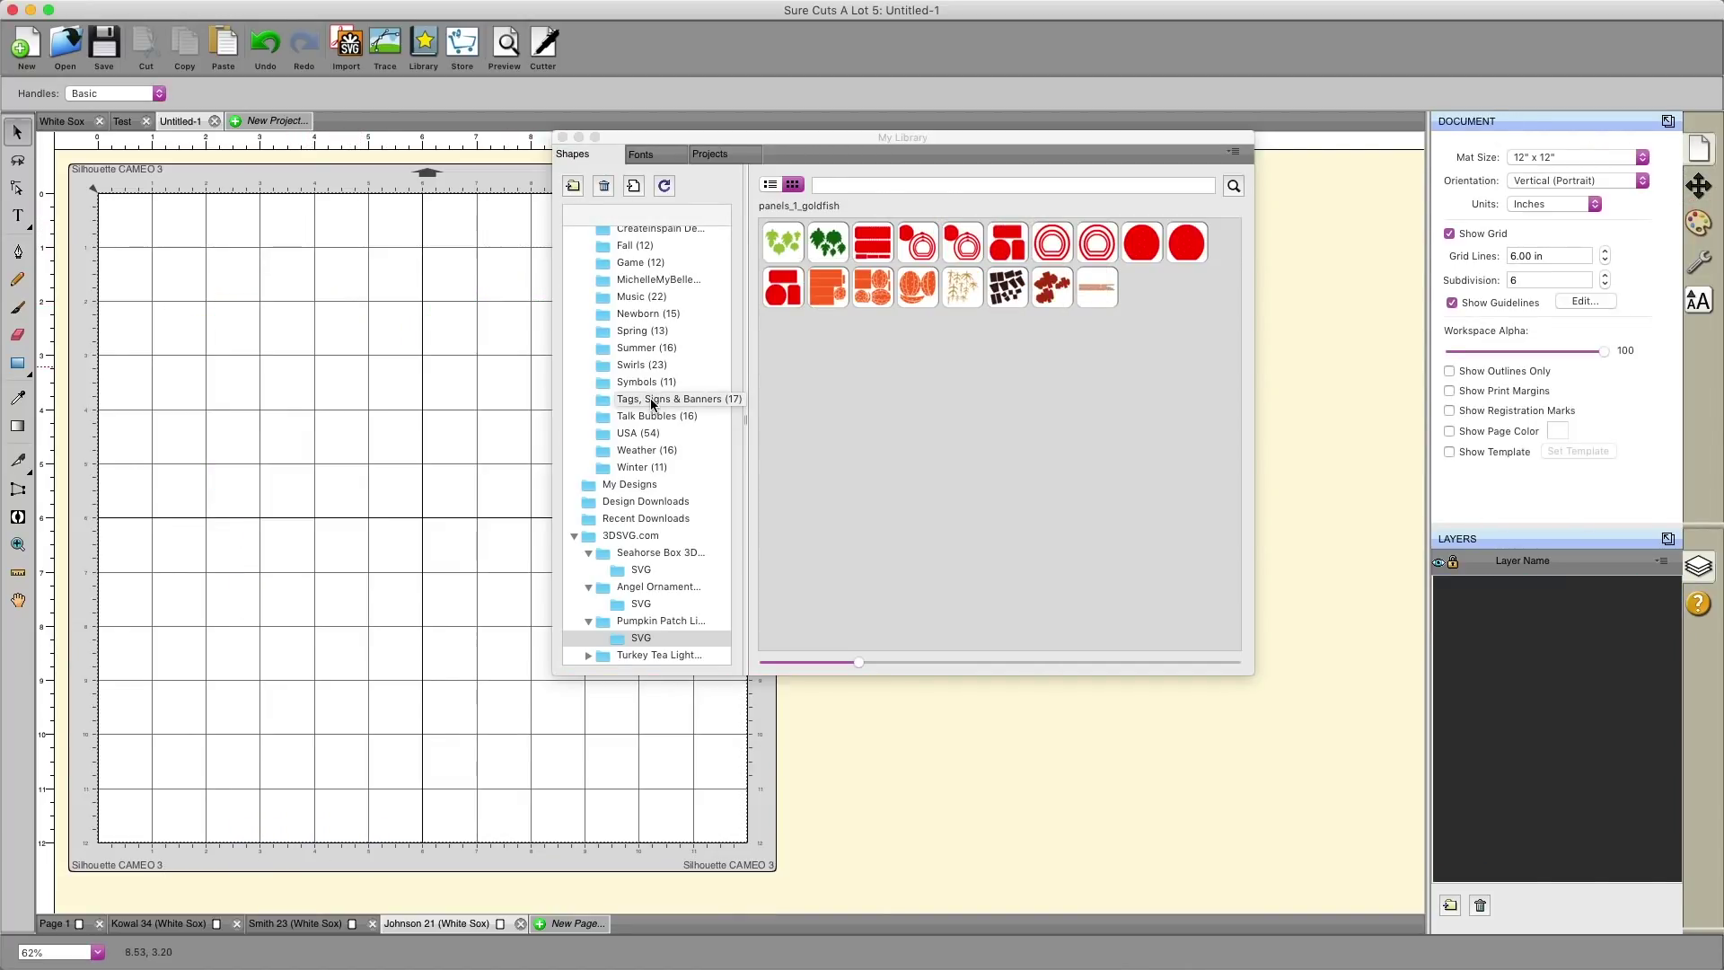
# - Show the library's font collection and look through the list of installed fonts
pyautogui.click(661, 162)
pyautogui.scroll(-15, 680, 281)
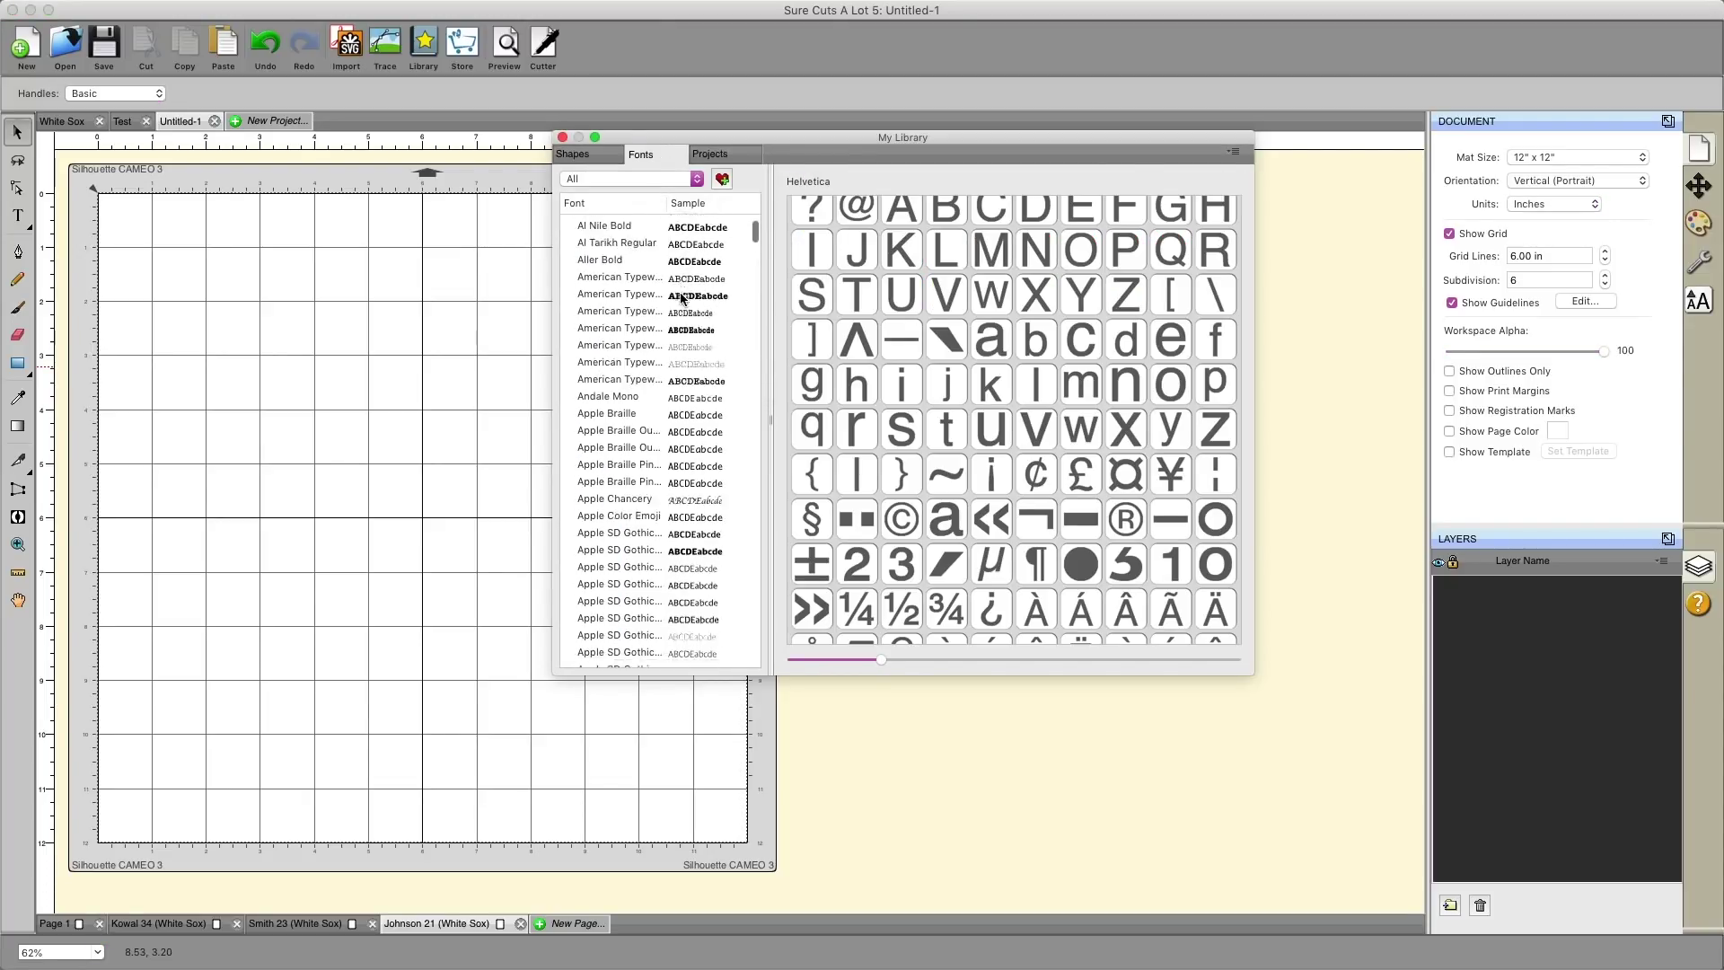
pyautogui.scroll(-10, 680, 299)
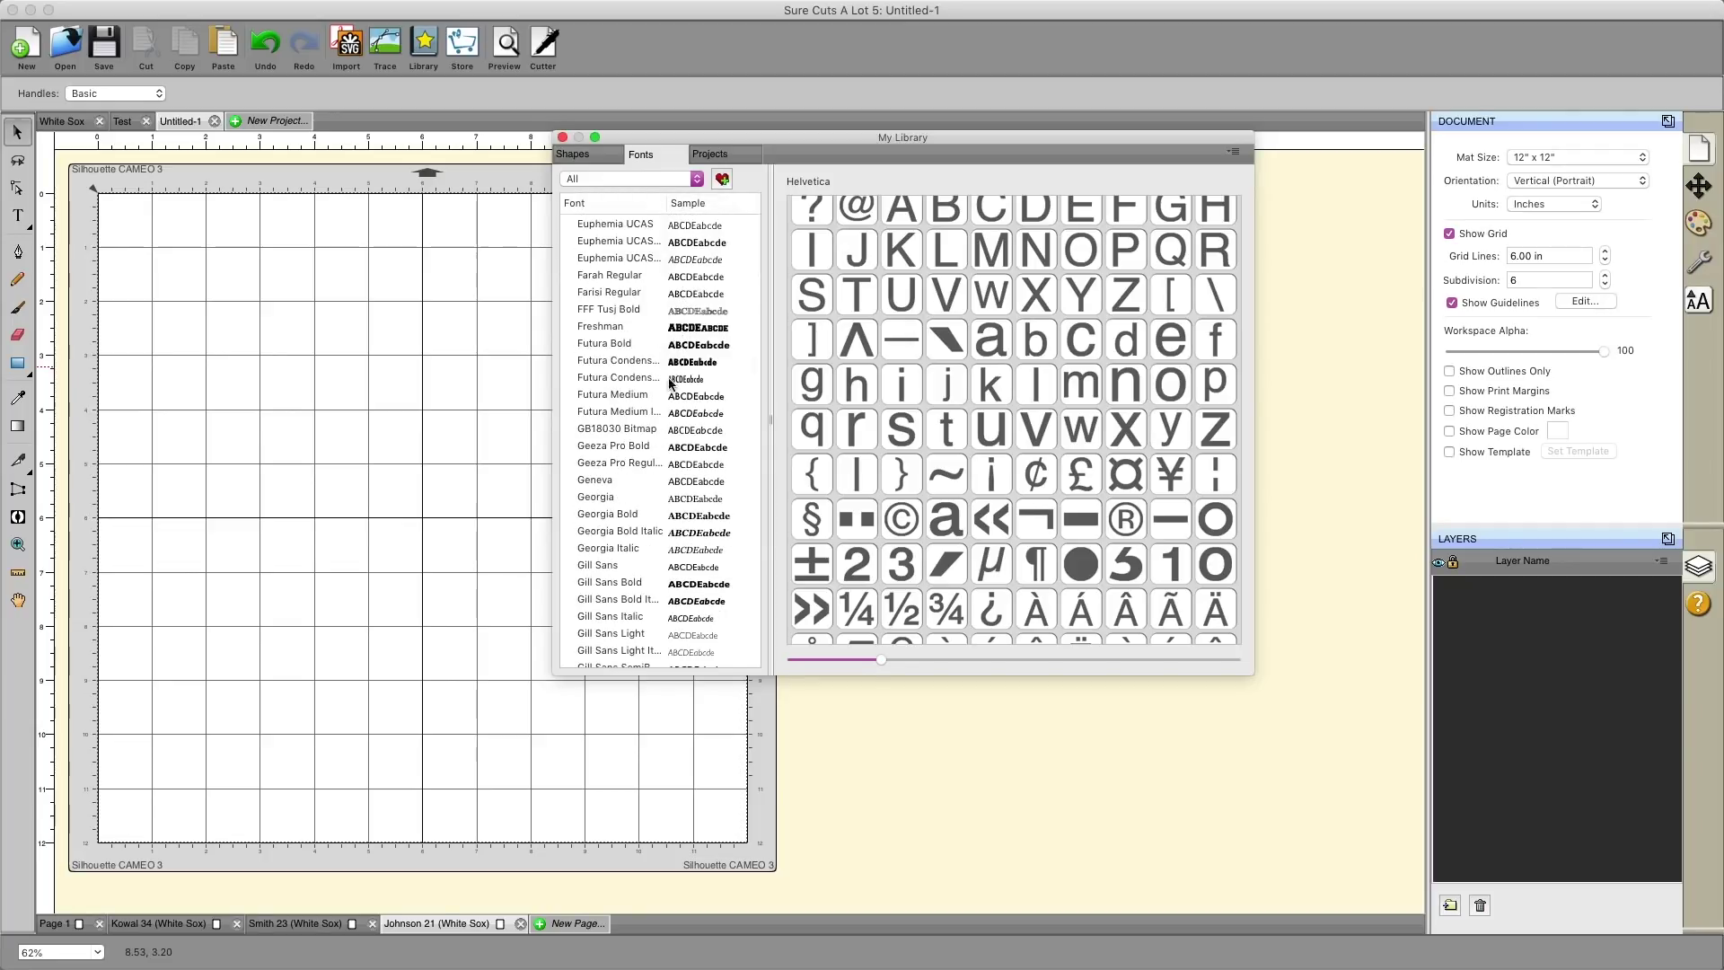
# - Find Hoefler Text Italic in the library's font list, show its characters and look through them
pyautogui.scroll(-15, 655, 440)
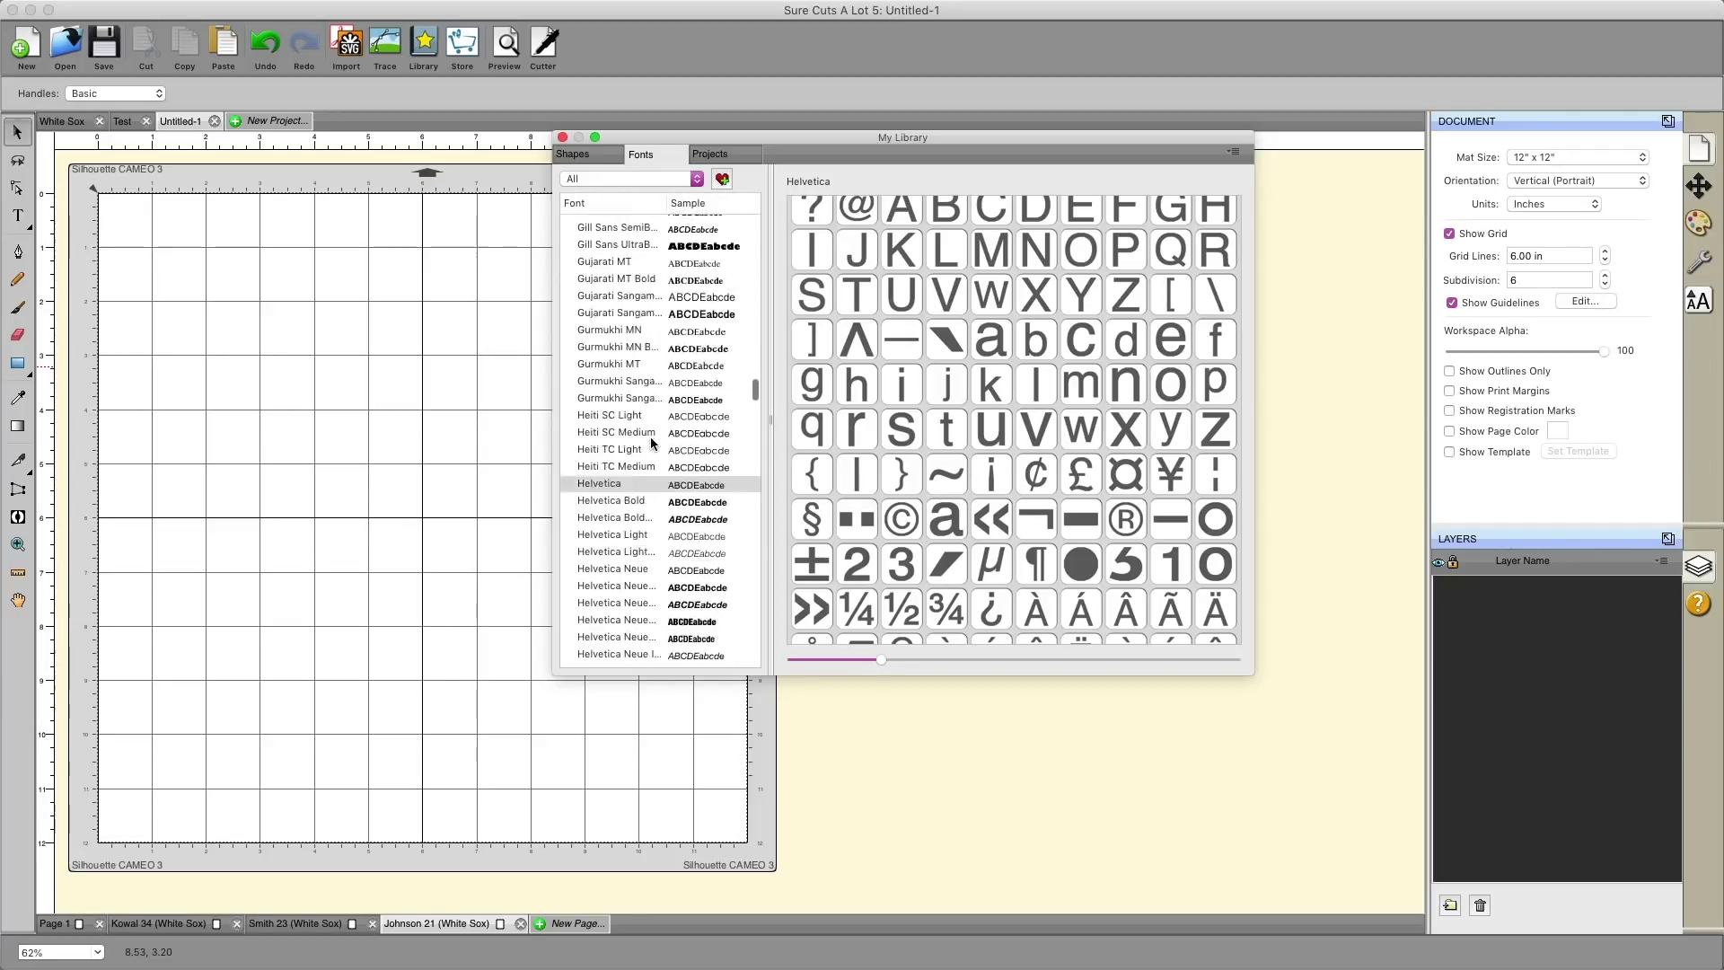
pyautogui.scroll(-5, 653, 442)
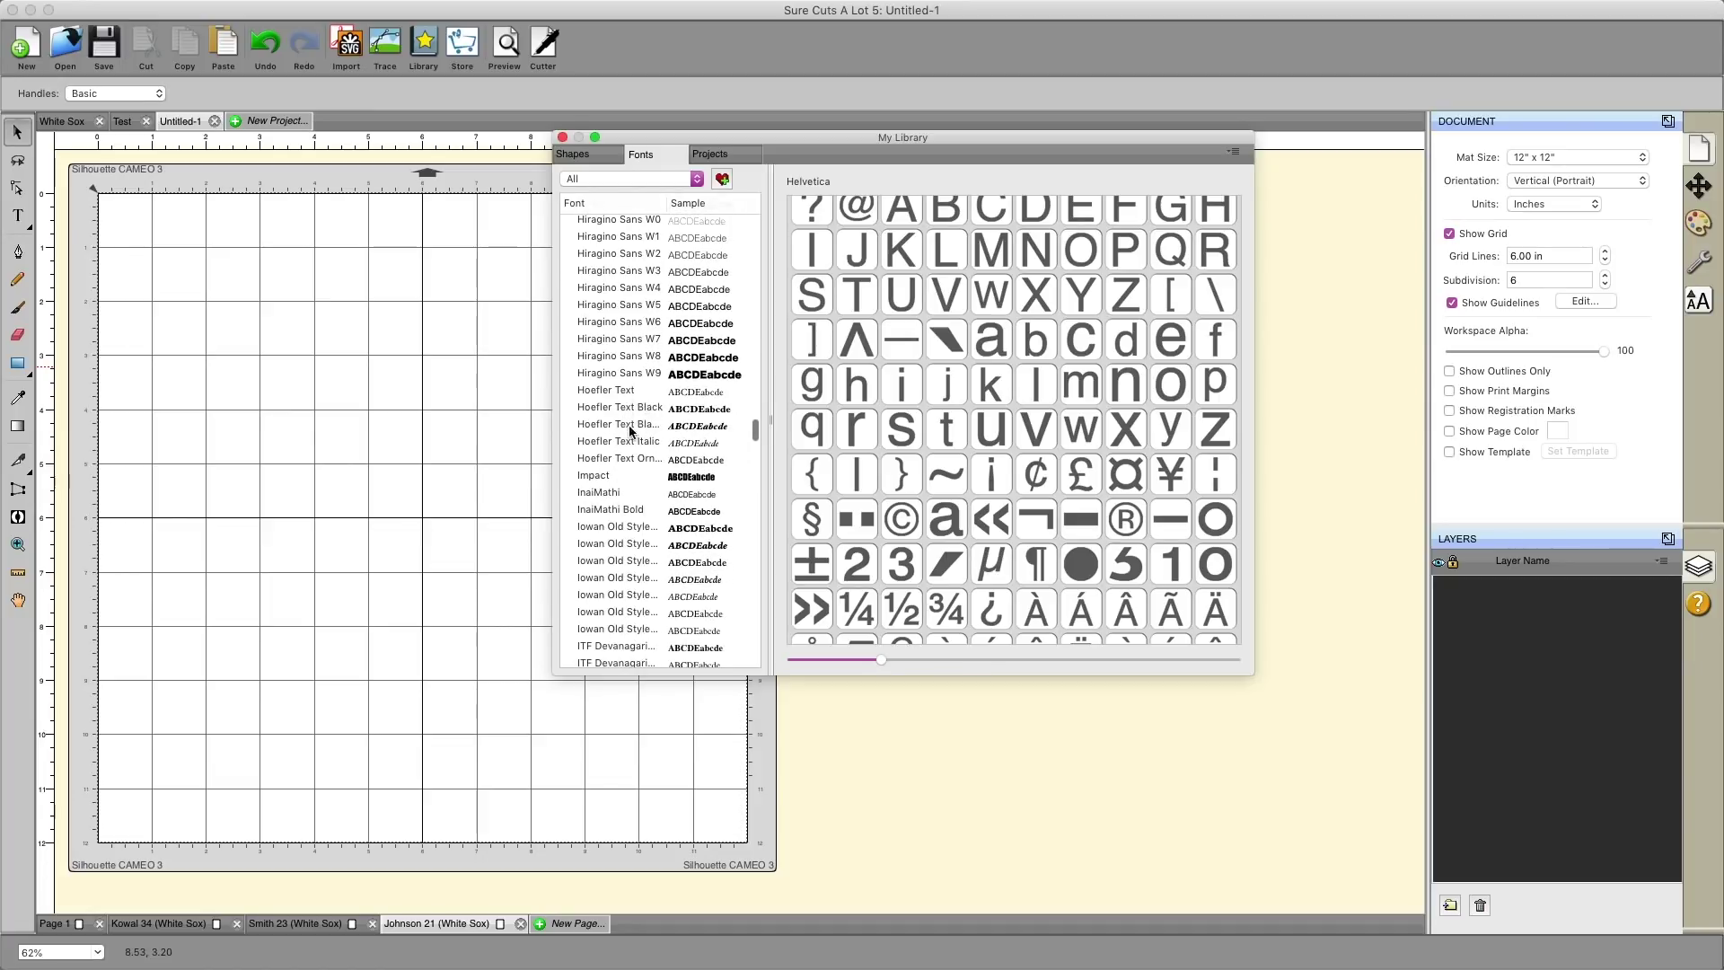
pyautogui.click(627, 440)
pyautogui.scroll(-5, 1024, 438)
pyautogui.moveTo(1233, 287); pyautogui.dragTo(1240, 565)
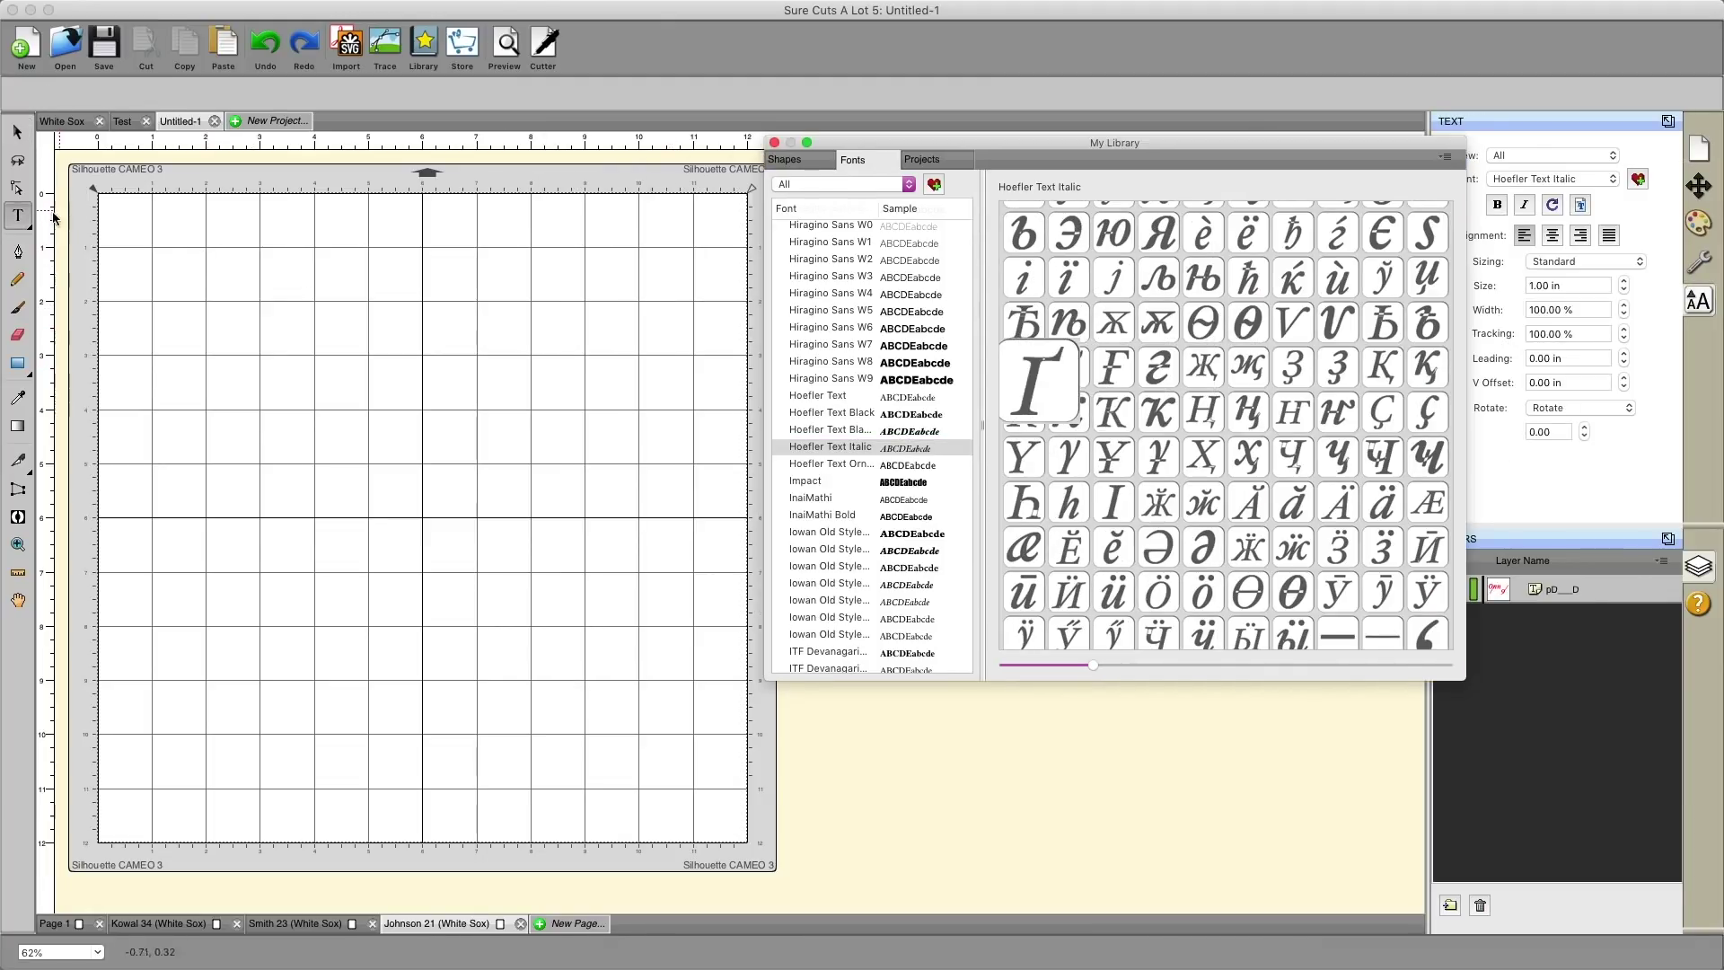
# - Start a text object in the page's upper-left area and insert the Hoefler Text Italic characters й, э, ю and я from the library
pyautogui.click(22, 221)
pyautogui.click(235, 361)
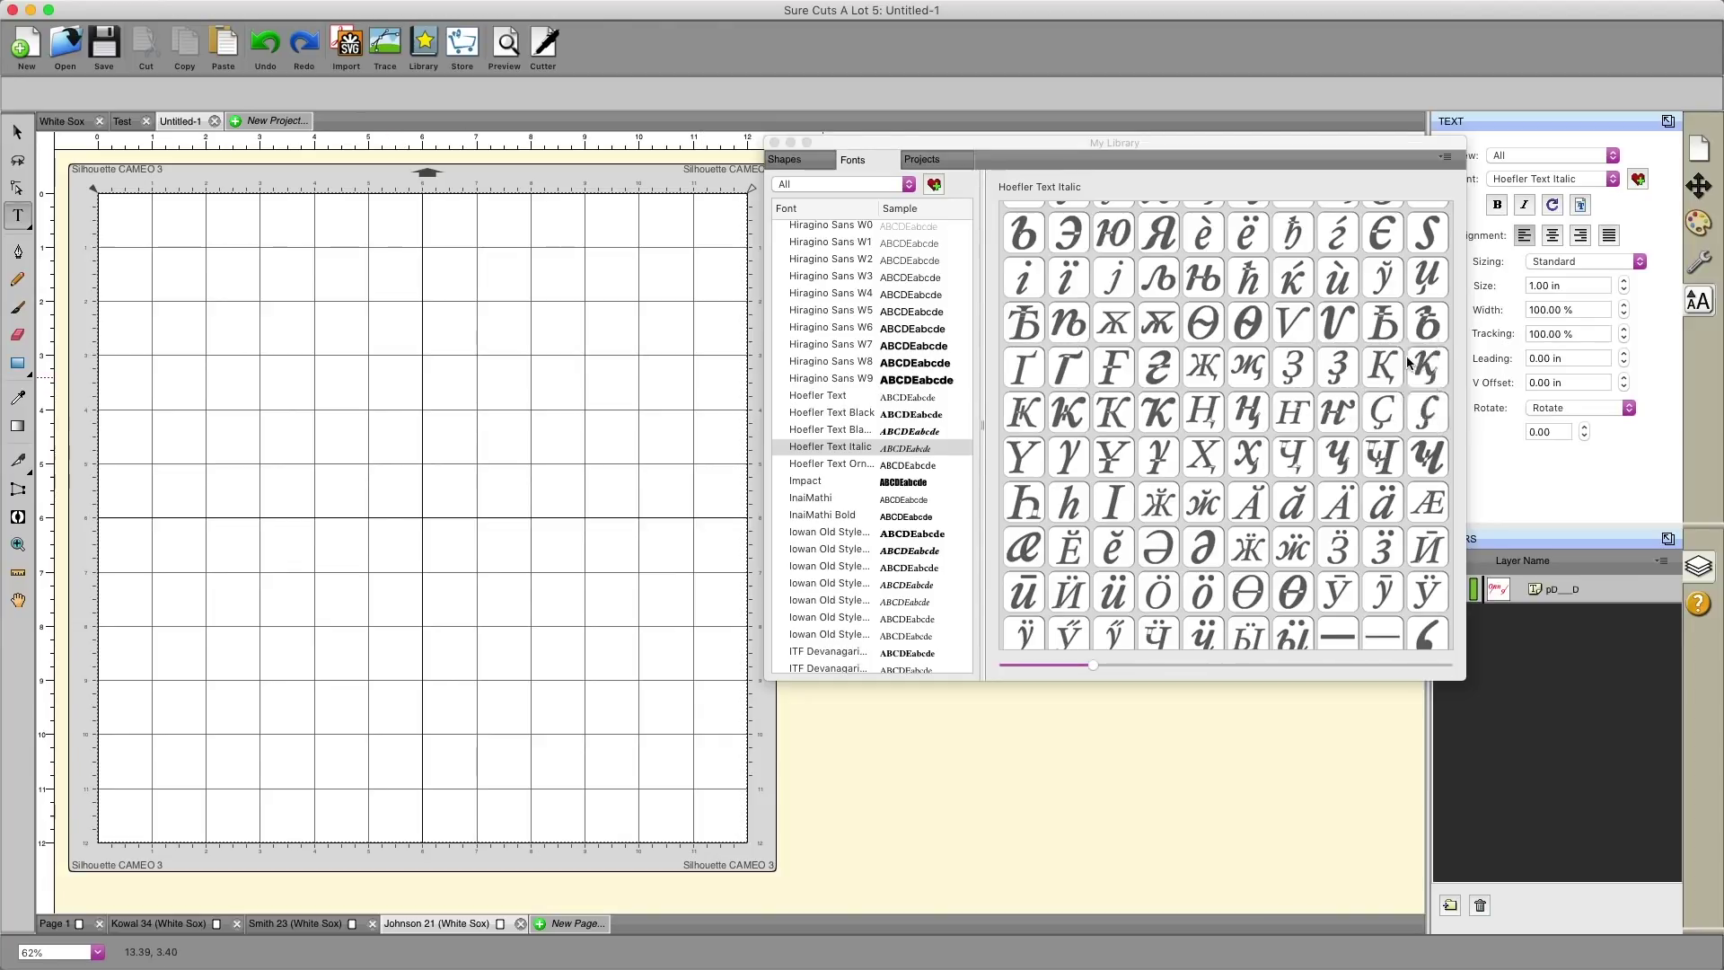
pyautogui.scroll(1, 1347, 414)
pyautogui.scroll(3, 1346, 413)
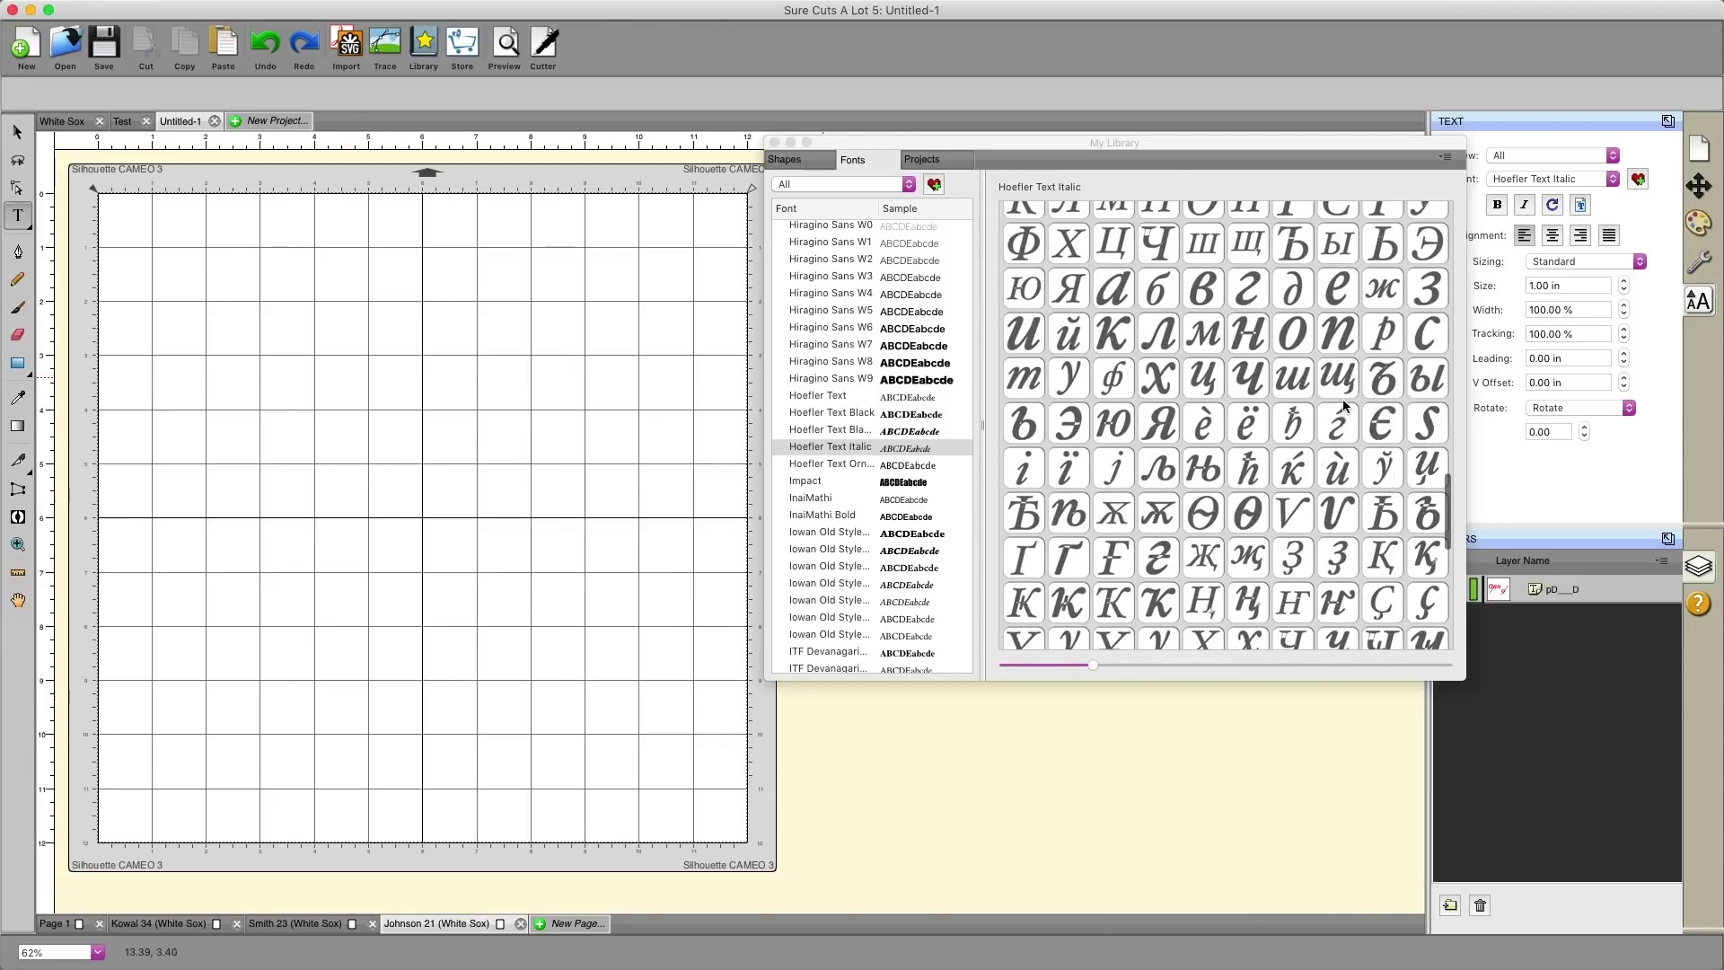
pyautogui.click(1067, 334)
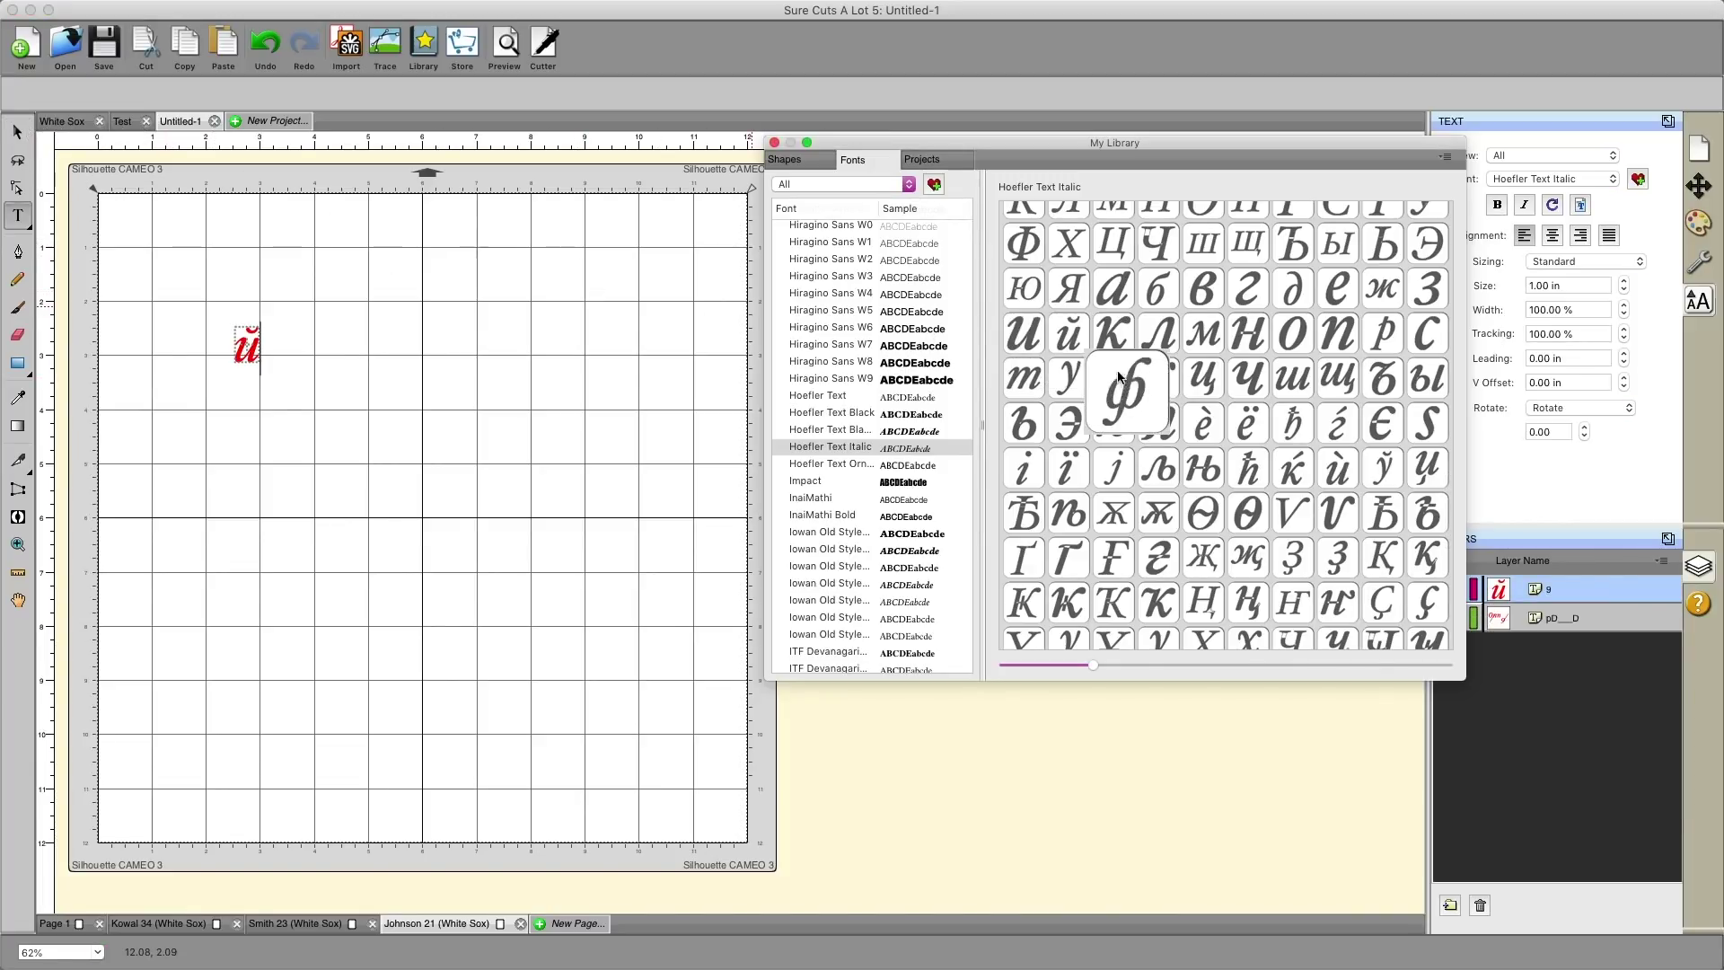
pyautogui.click(1084, 420)
pyautogui.click(1114, 422)
pyautogui.click(1159, 422)
# - Enlarge the Cyrillic text proportionally to about 6 inches wide and deselect it
pyautogui.click(17, 132)
pyautogui.click(283, 345)
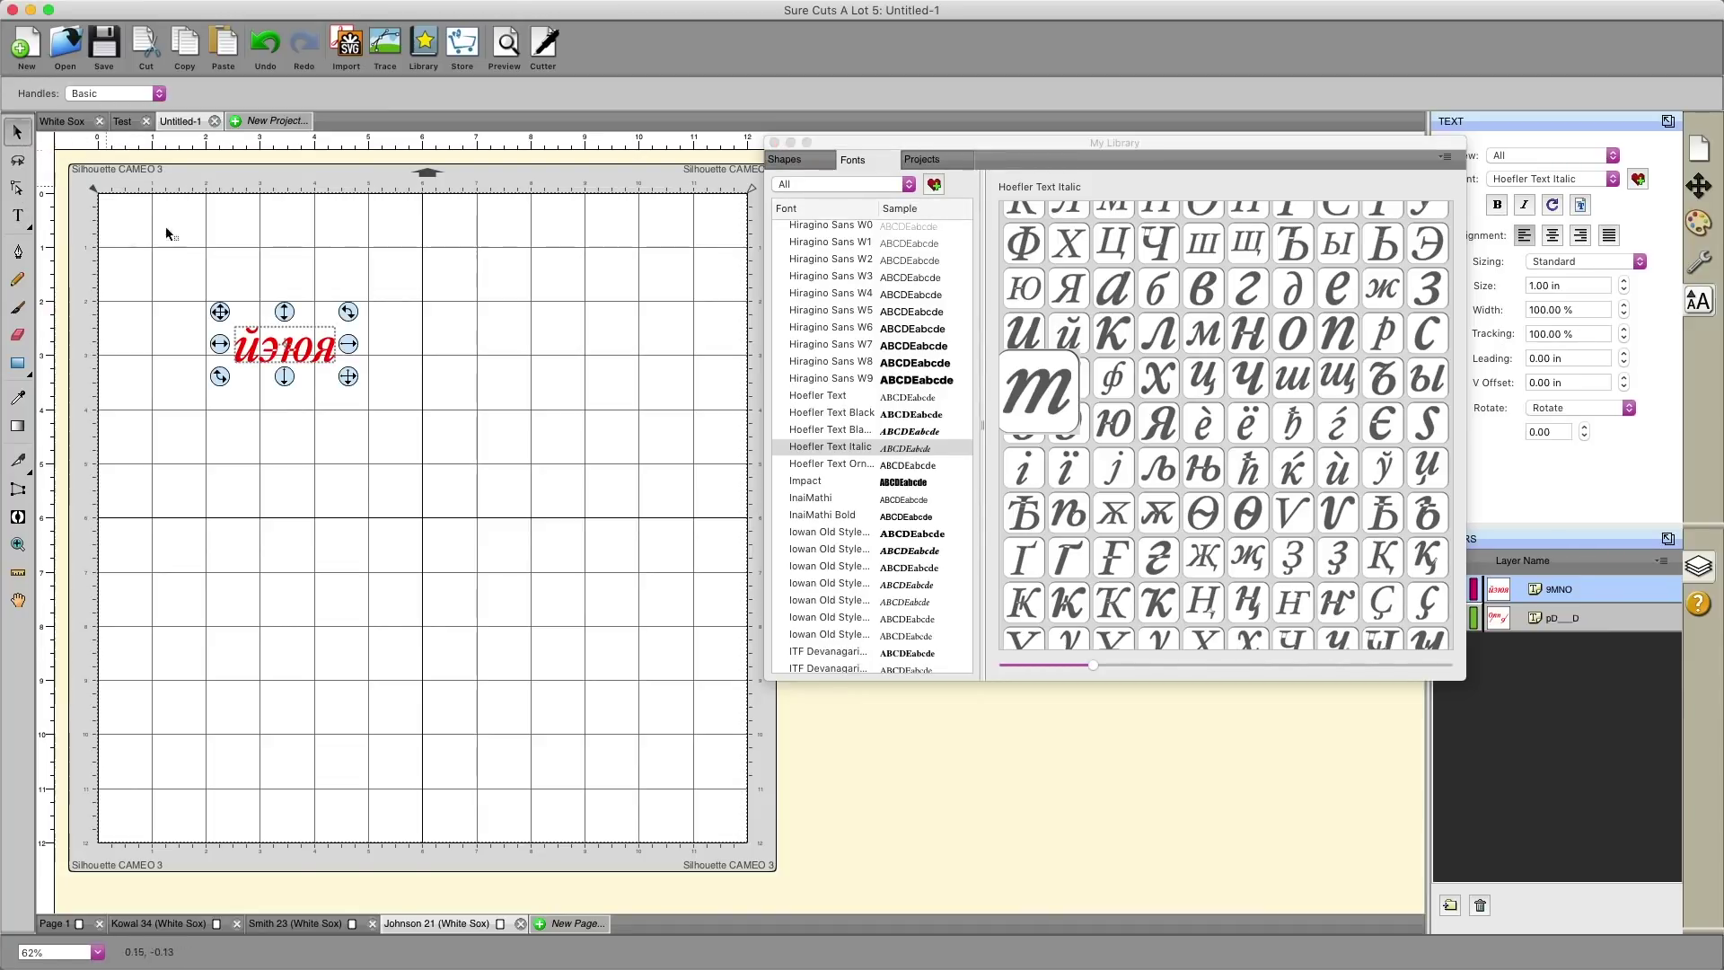
pyautogui.moveTo(354, 374); pyautogui.dragTo(561, 503)
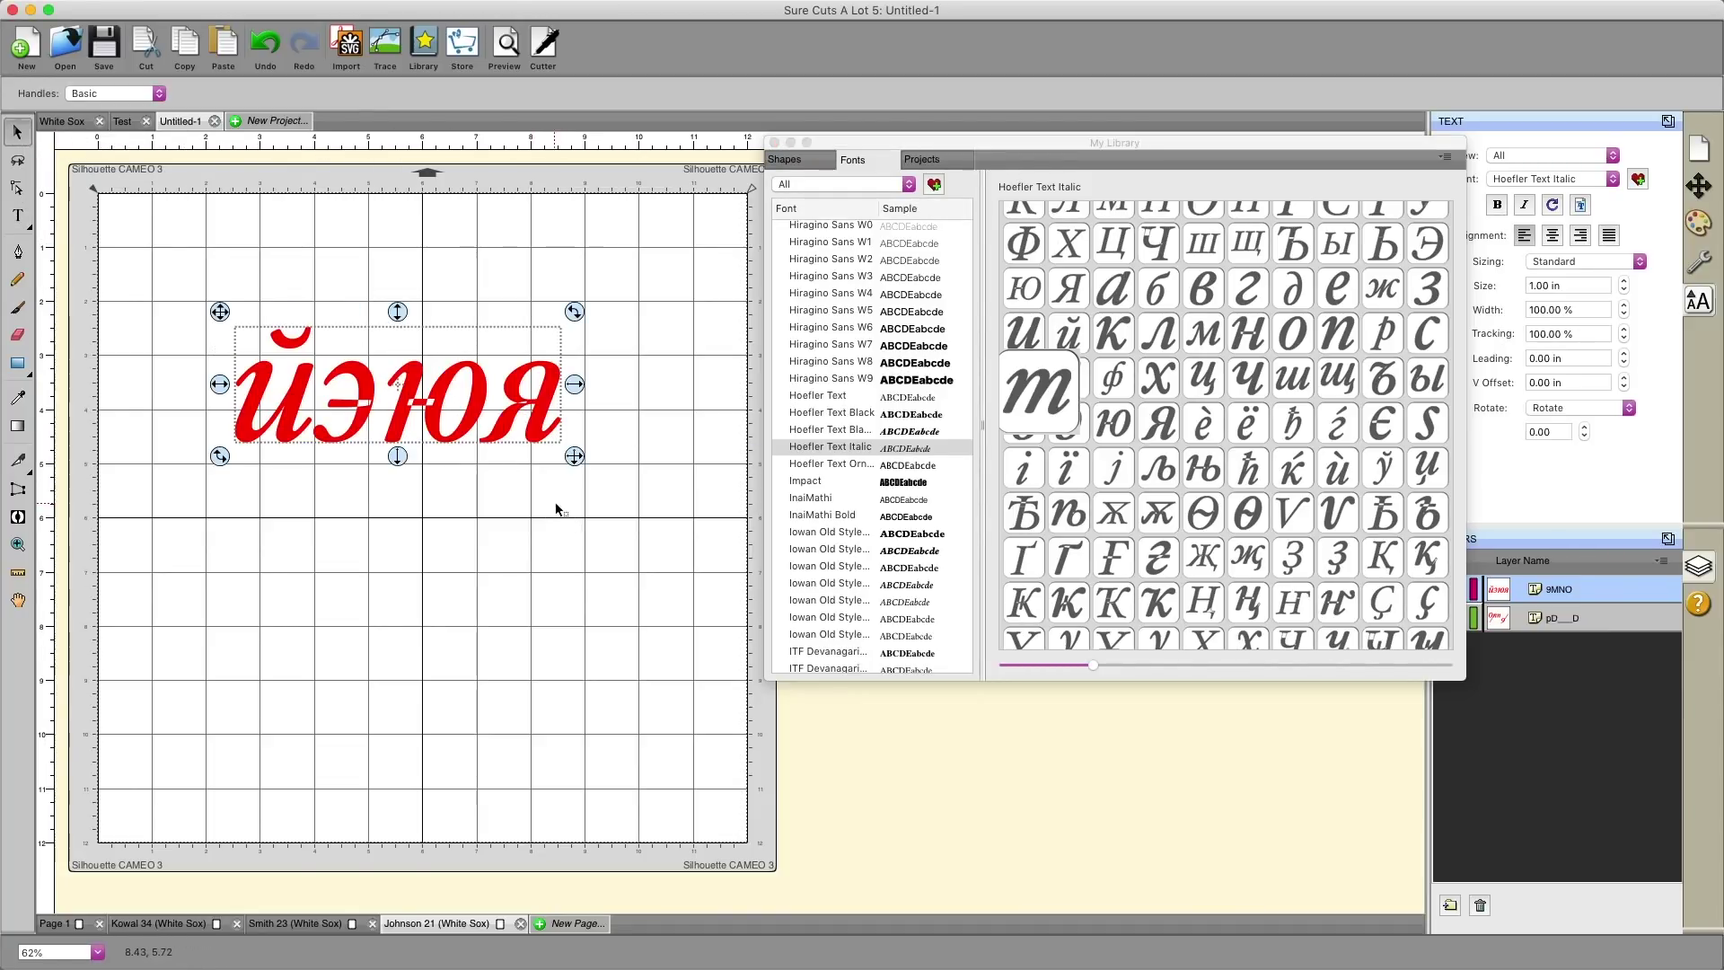
pyautogui.click(512, 526)
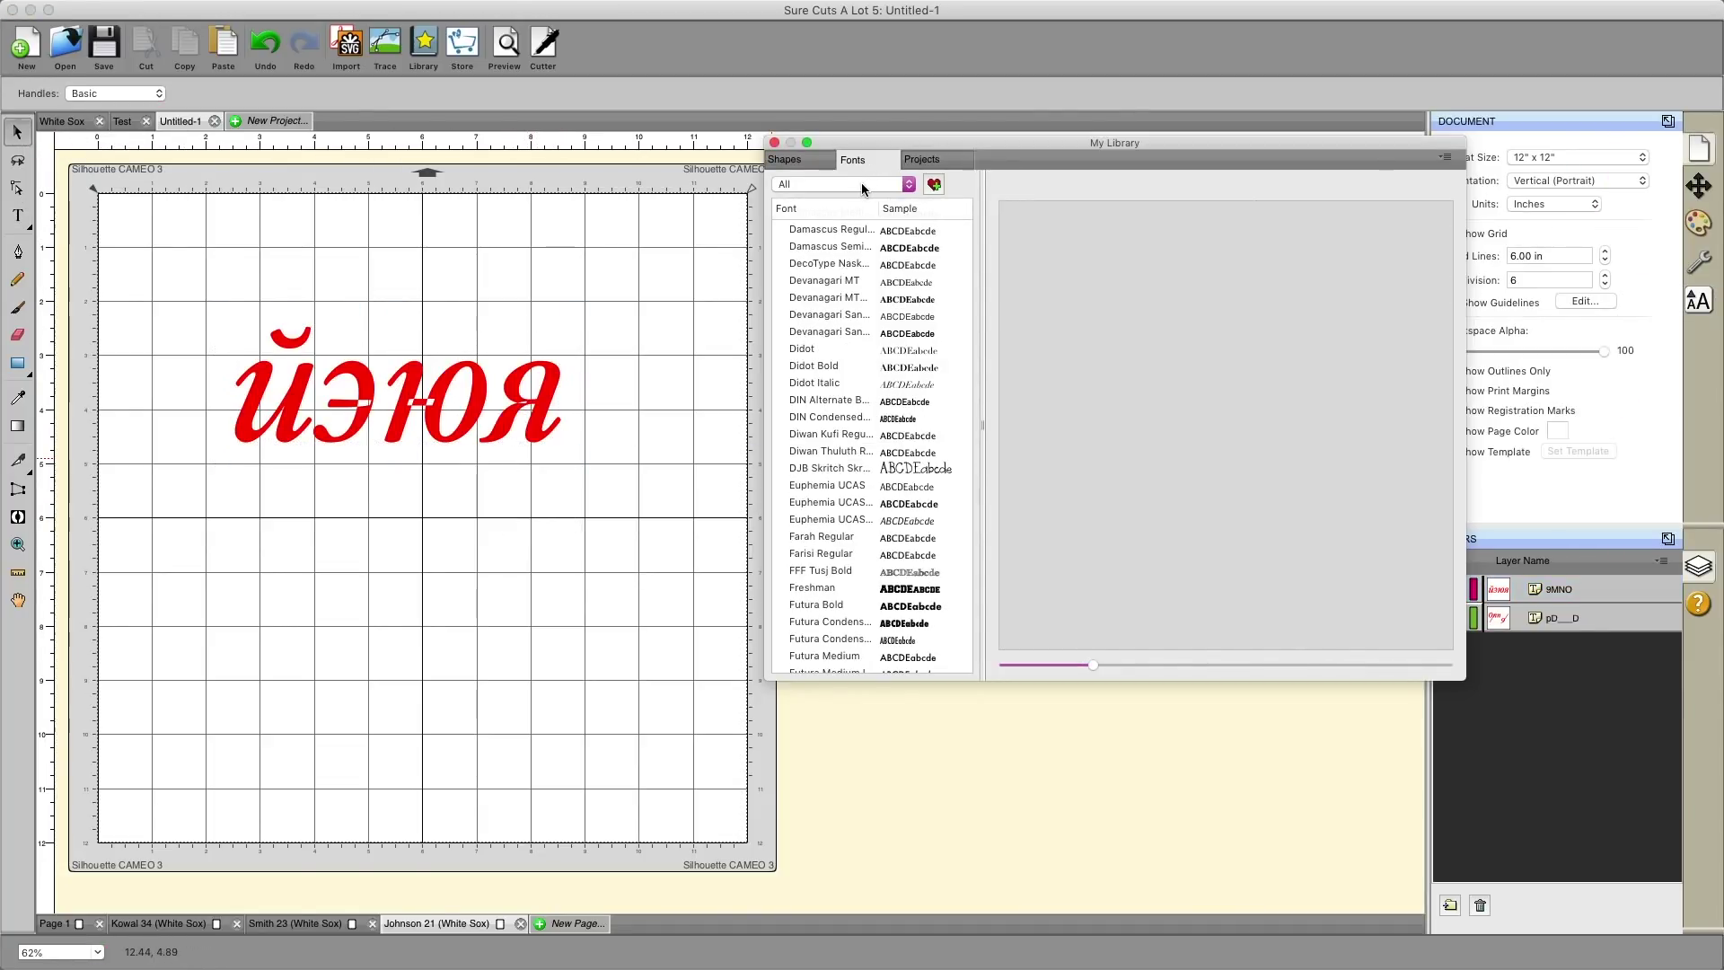
# - Jump to the fonts starting with V in the library and look through the characters of Varsity Team Bold
pyautogui.click(860, 182)
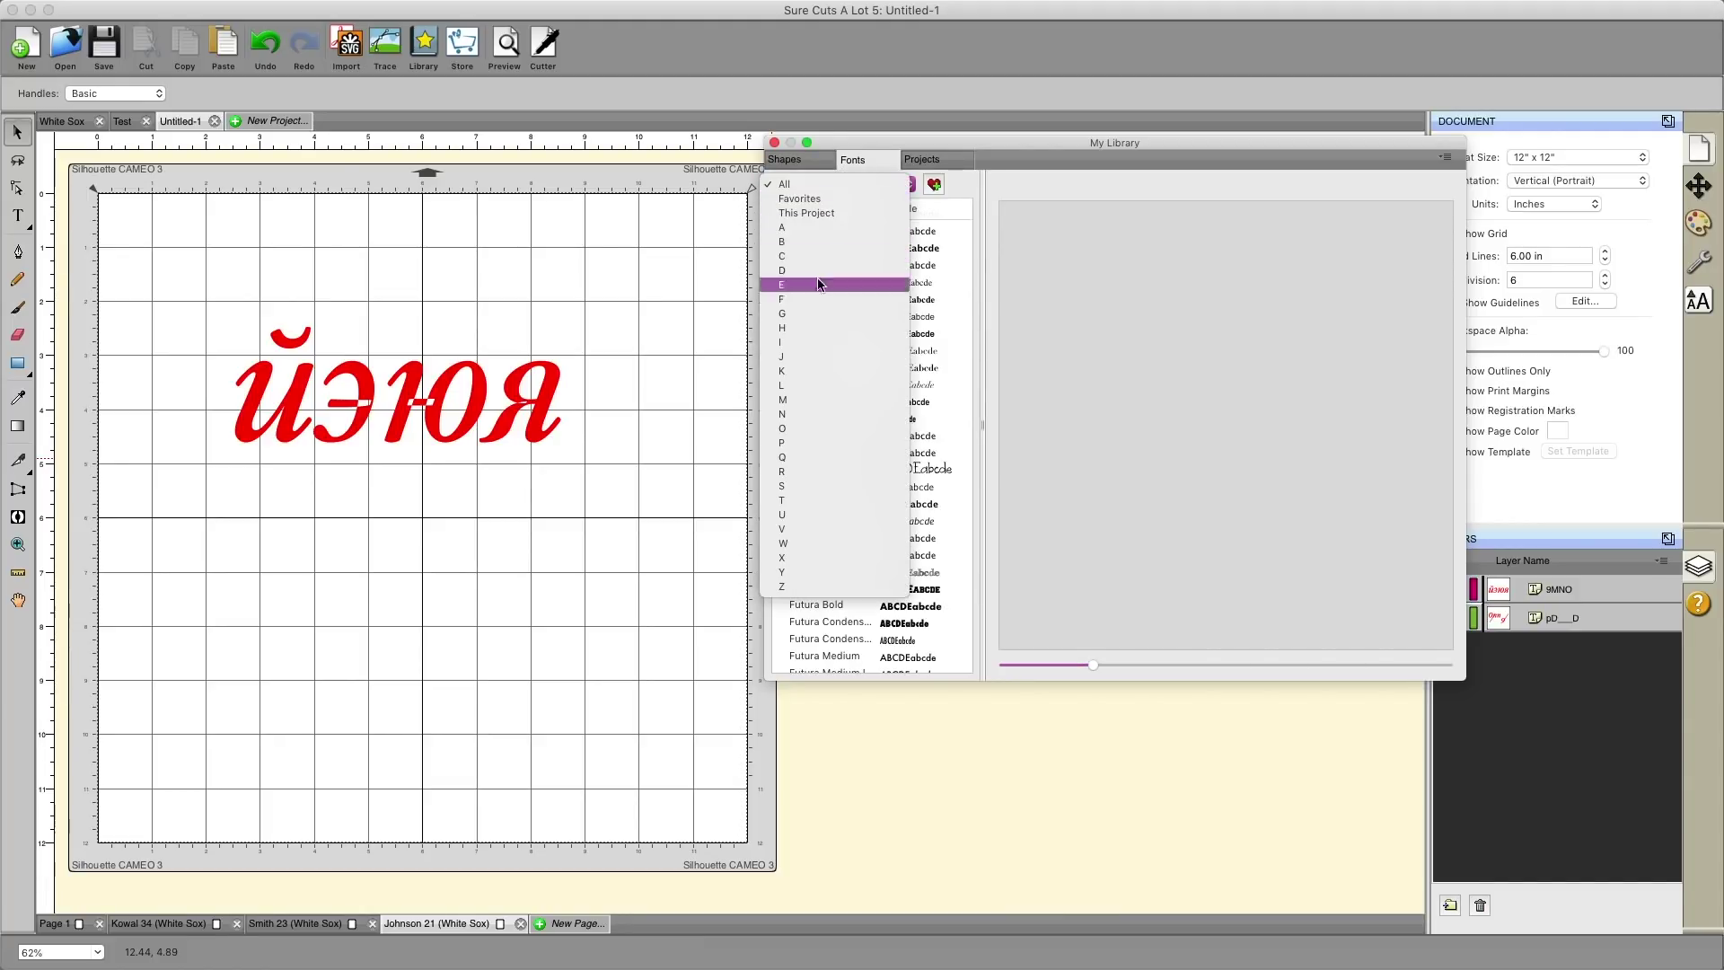
pyautogui.click(782, 532)
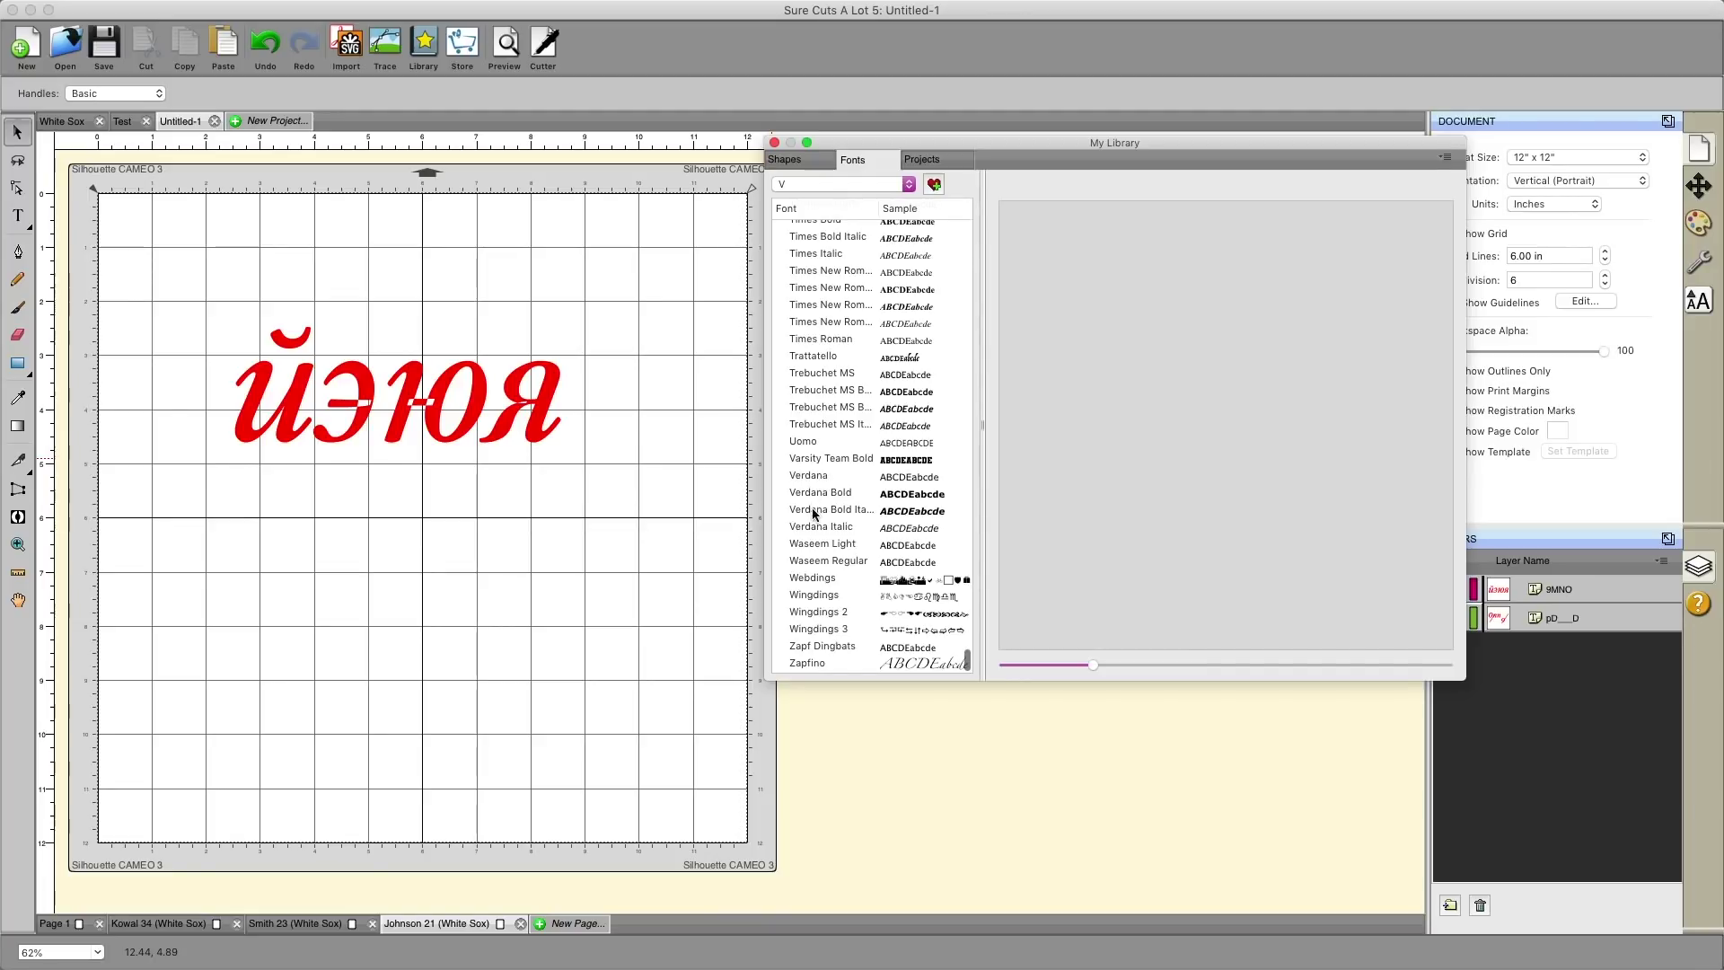
pyautogui.click(819, 459)
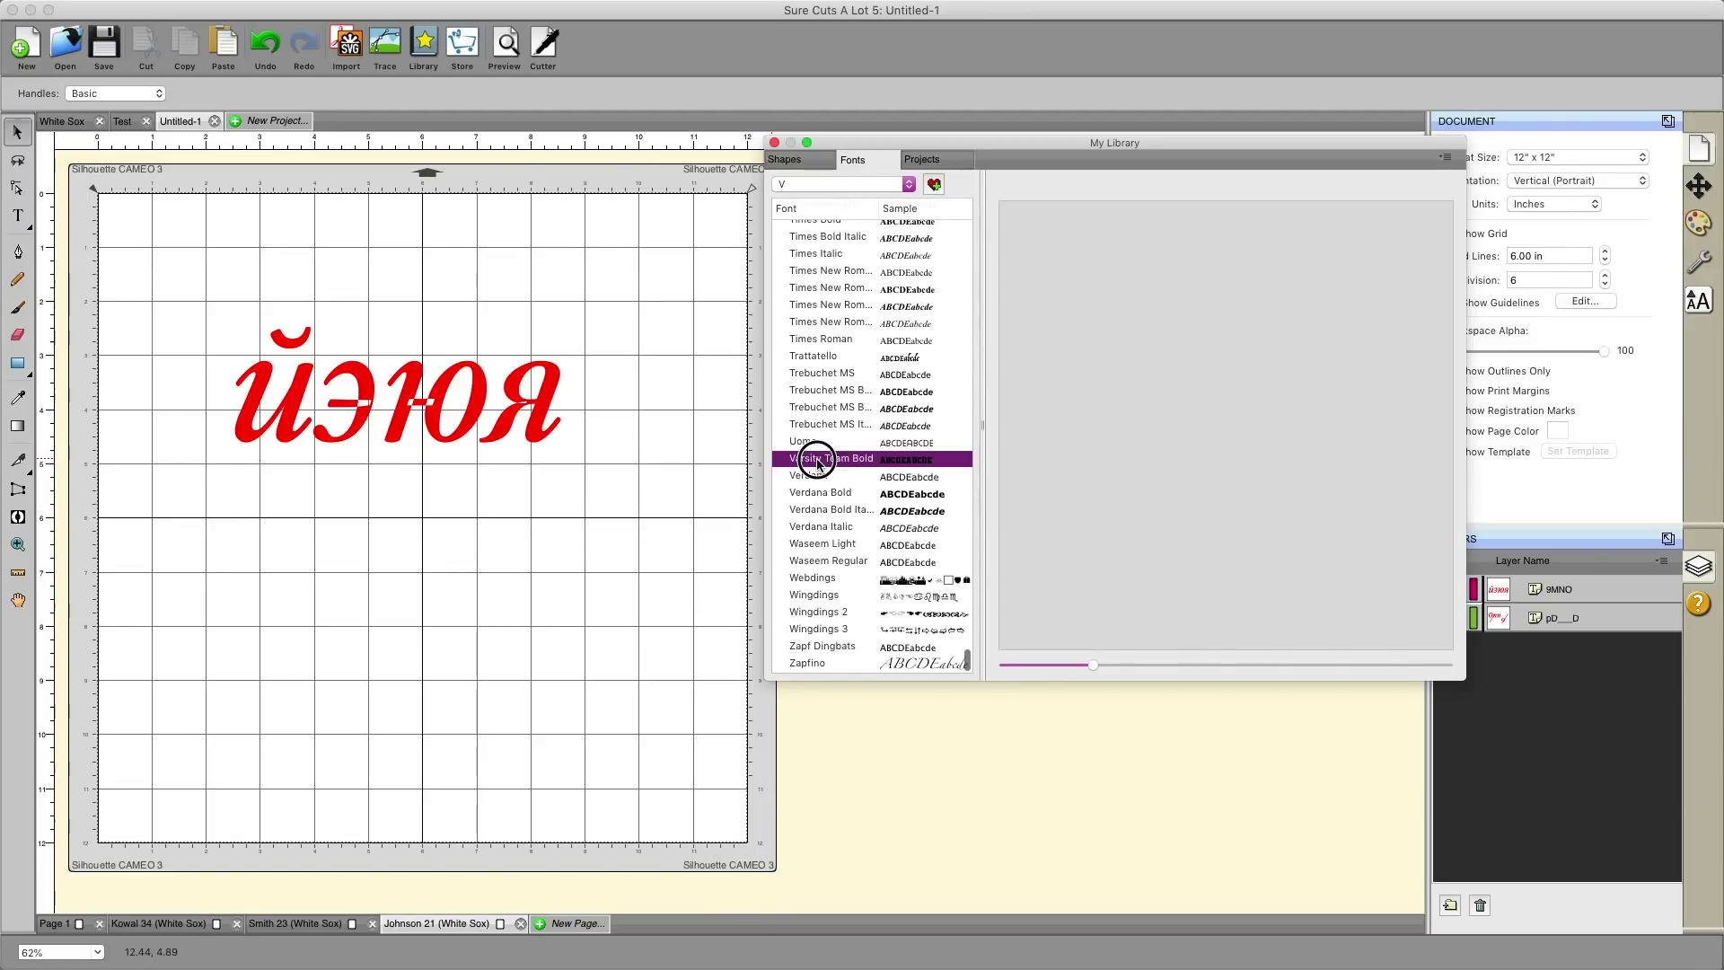
pyautogui.scroll(-10, 1427, 359)
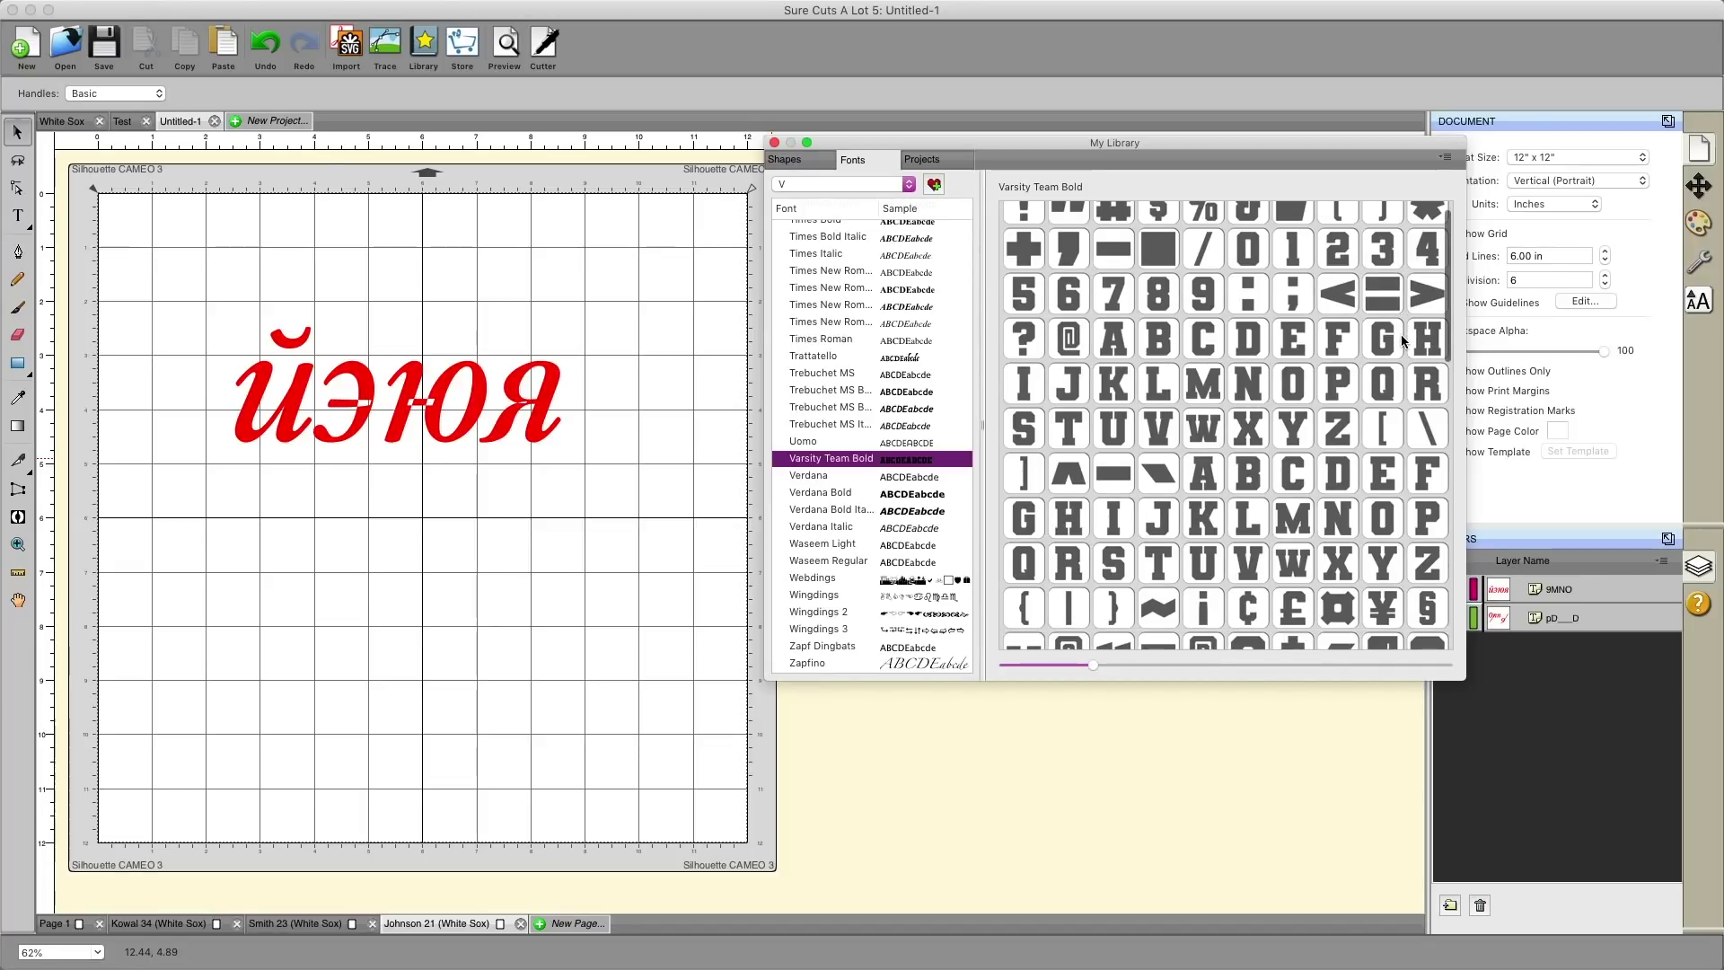
pyautogui.scroll(5, 1448, 422)
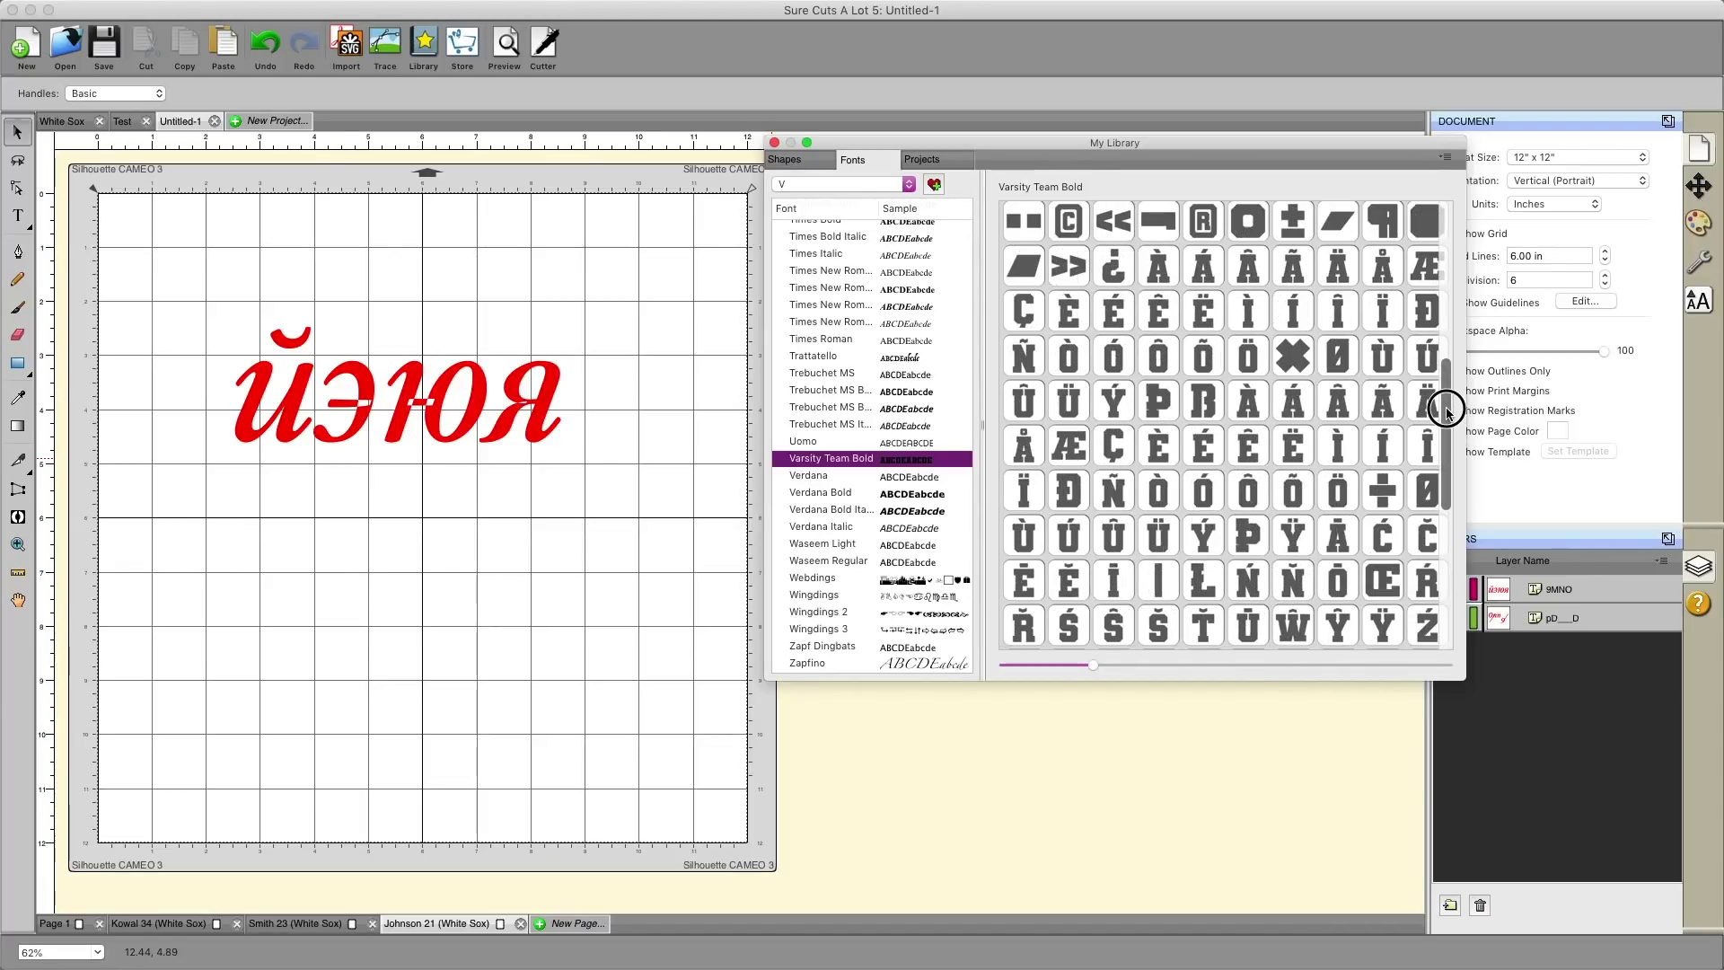
pyautogui.scroll(-2, 1448, 413)
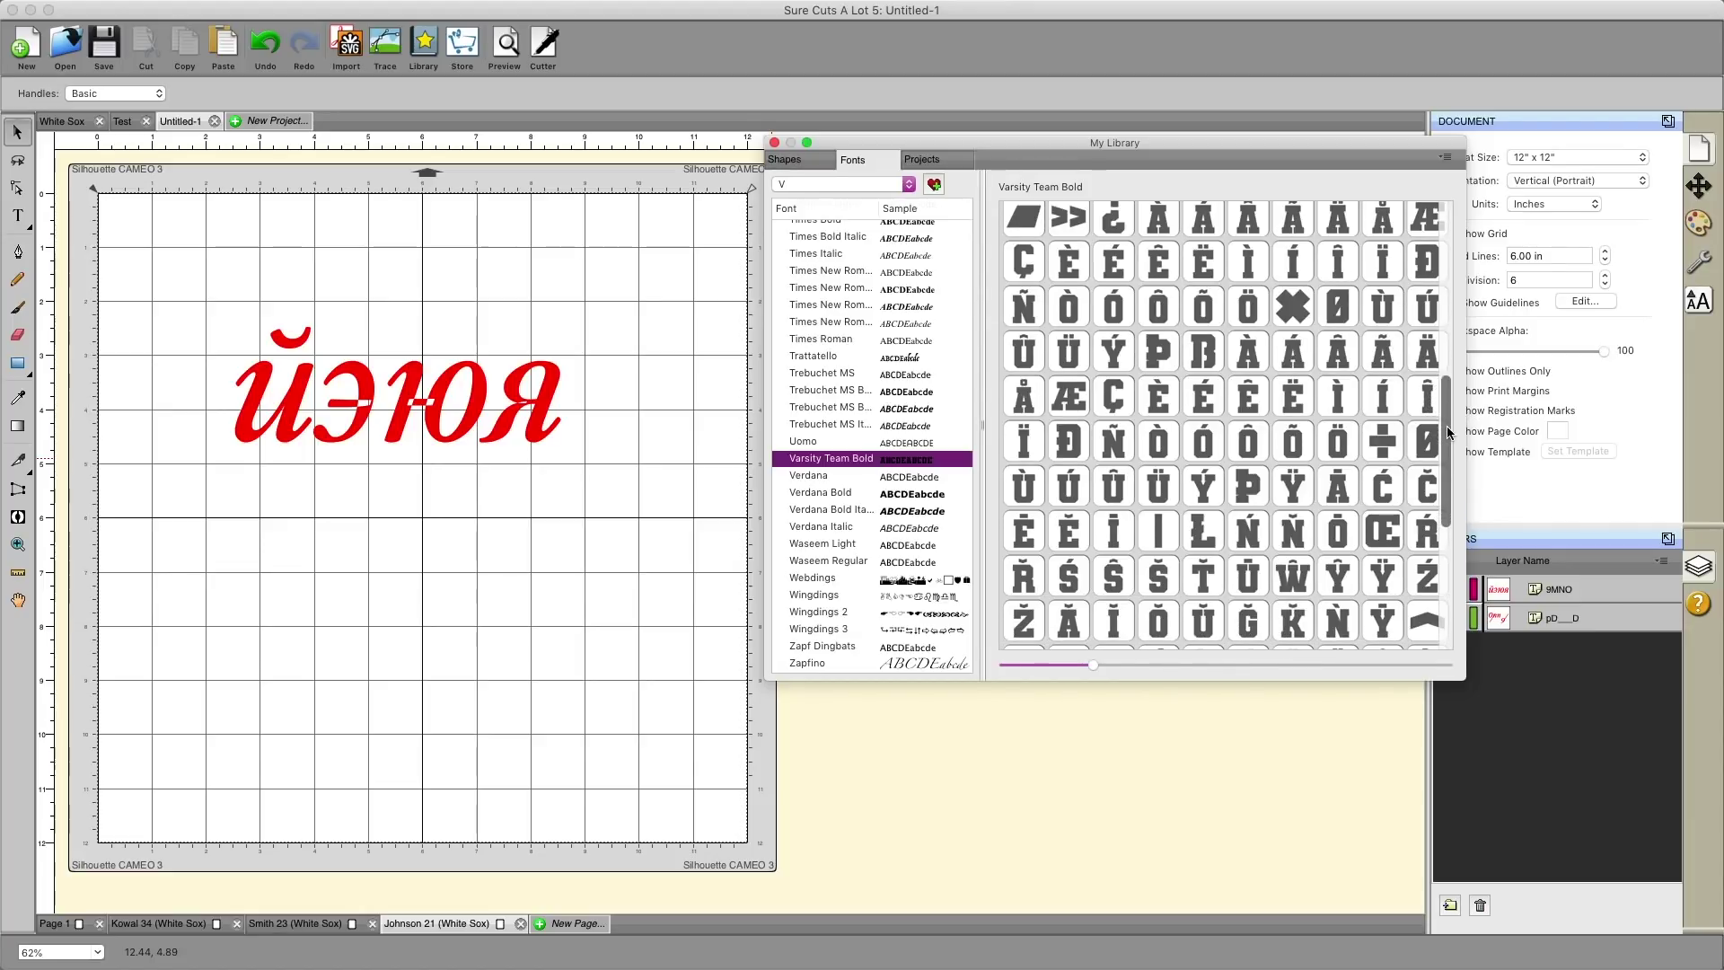
pyautogui.click(827, 443)
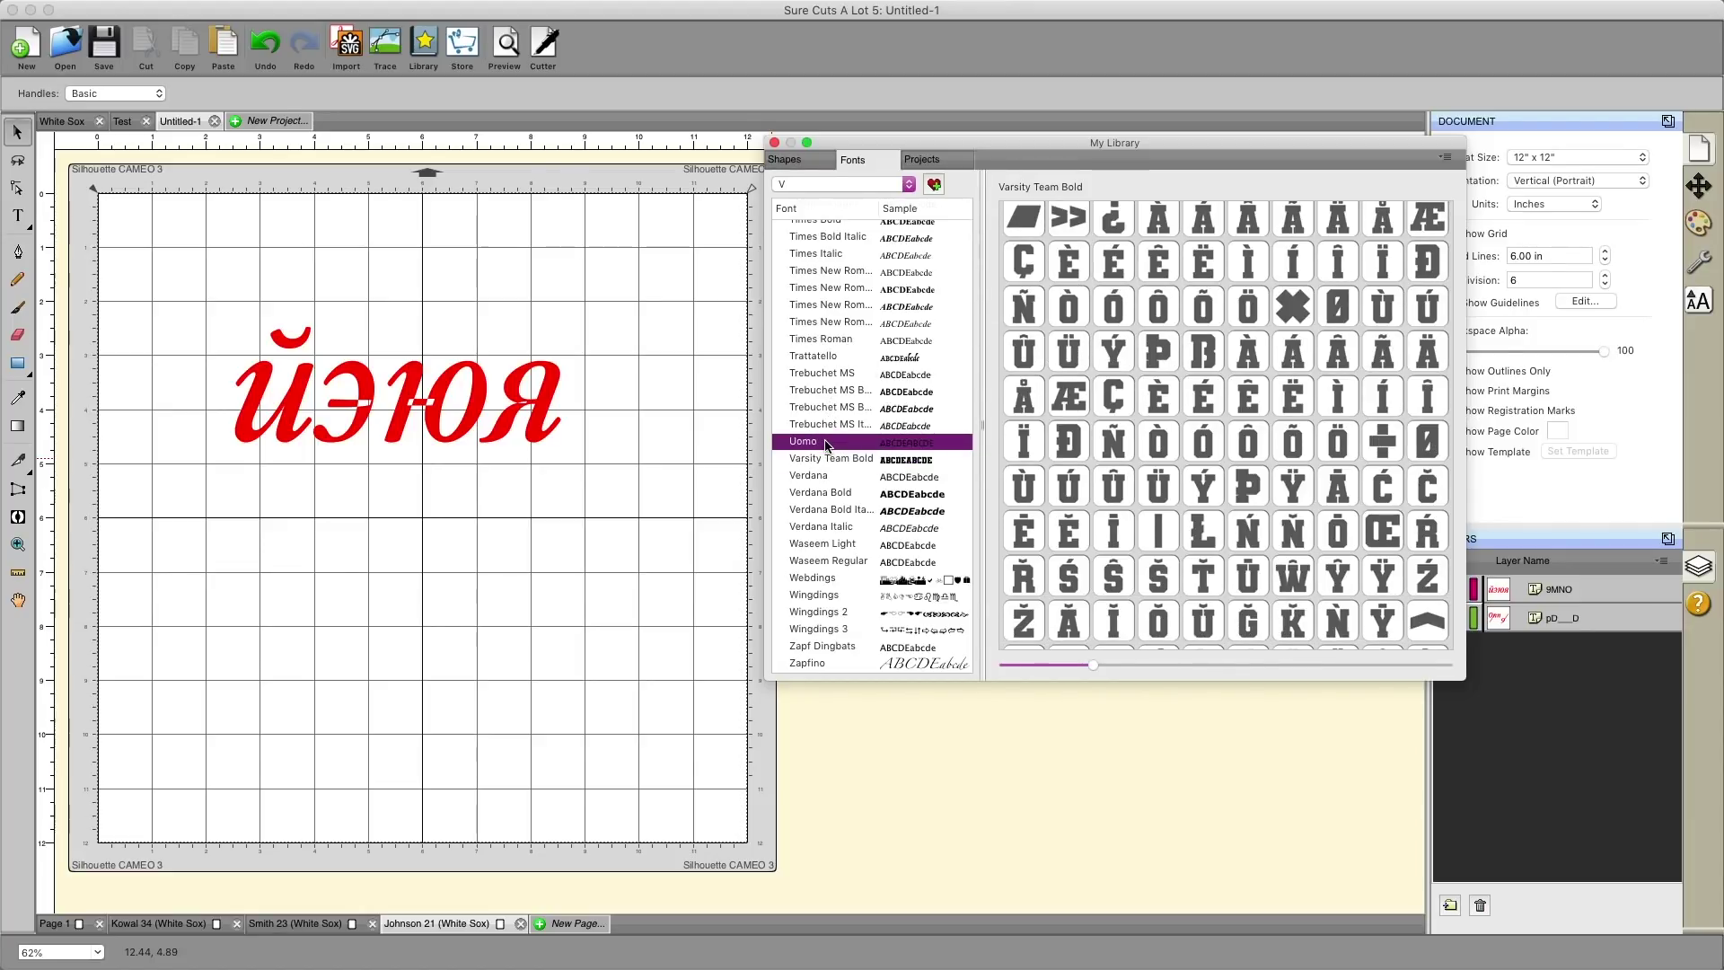
pyautogui.click(830, 459)
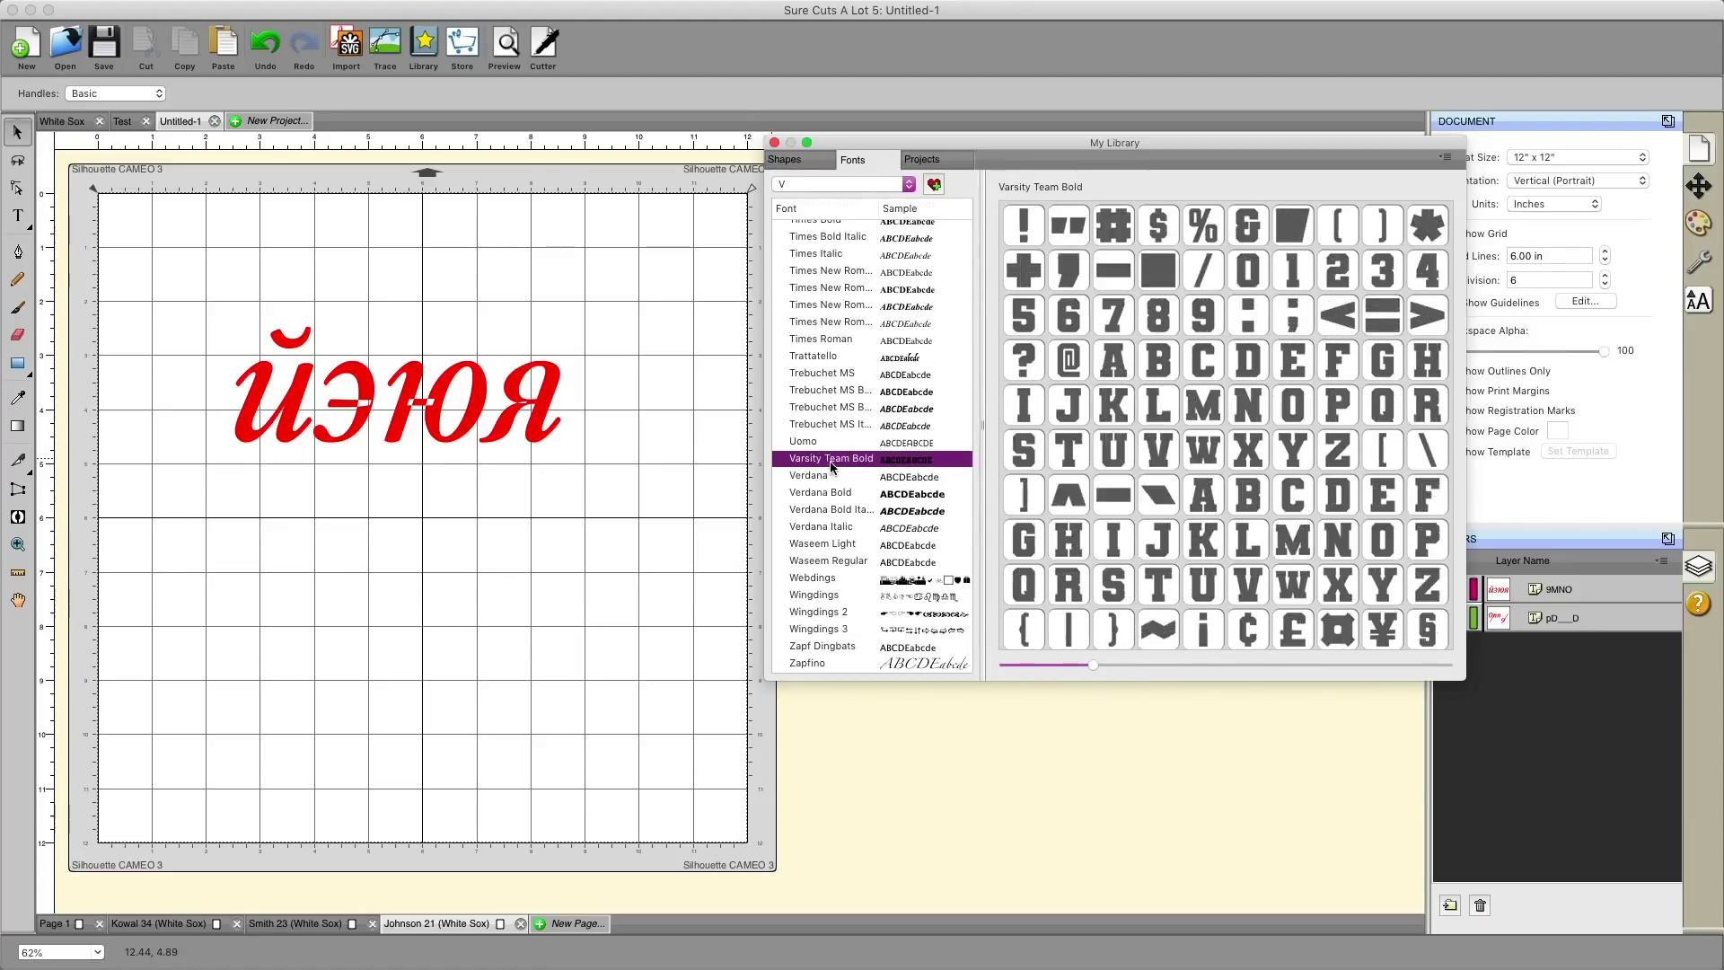
# - Mark Varsity Team Bold as a favorite font and show only the Favorites in the library's font list
pyautogui.click(934, 187)
pyautogui.click(903, 188)
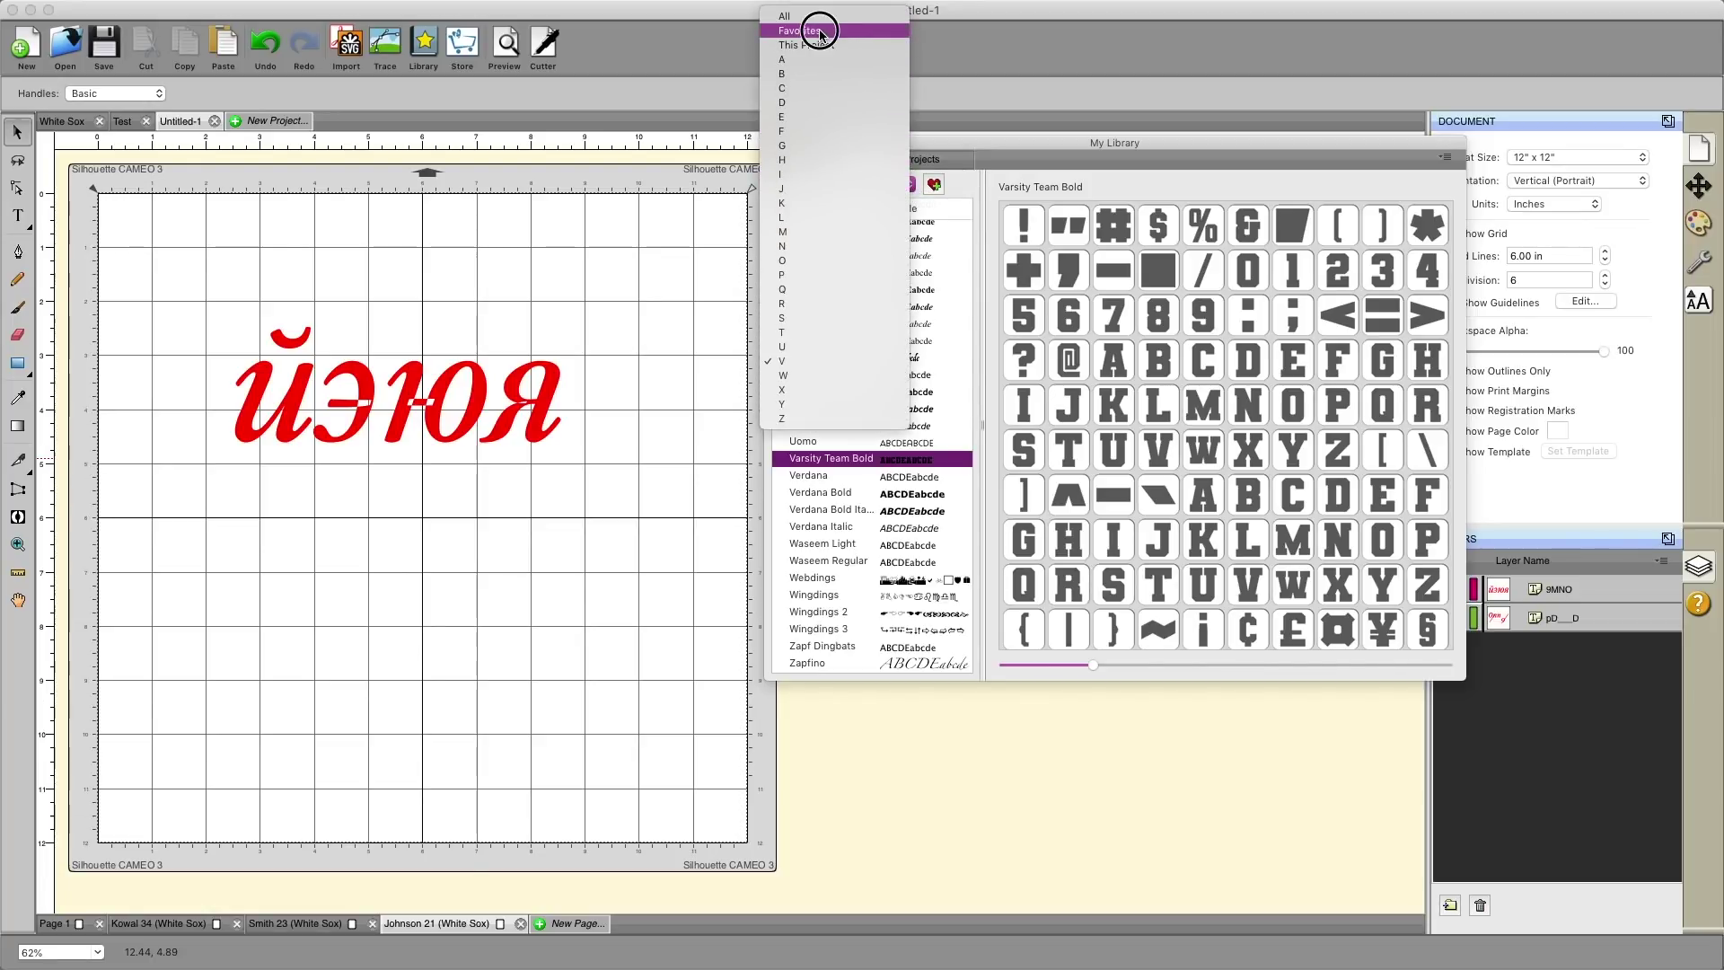
pyautogui.click(819, 29)
pyautogui.click(845, 230)
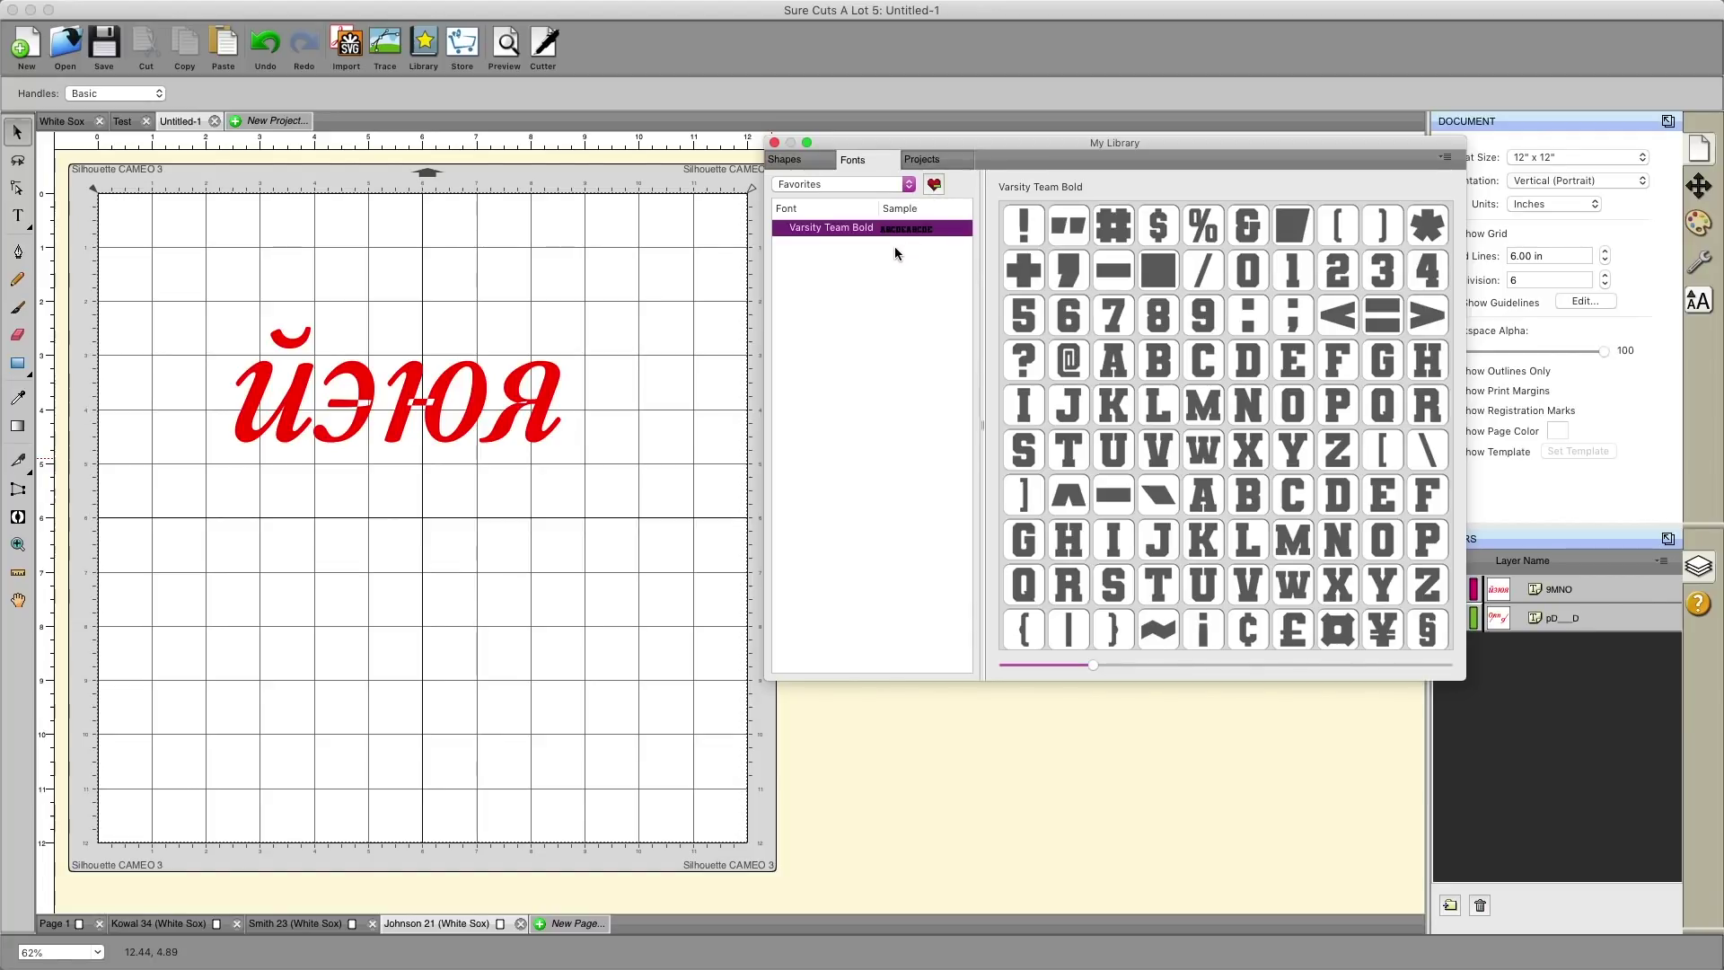
# - Remove Varsity Team Bold from the favorite fonts
pyautogui.click(850, 253)
pyautogui.click(845, 228)
pyautogui.click(935, 186)
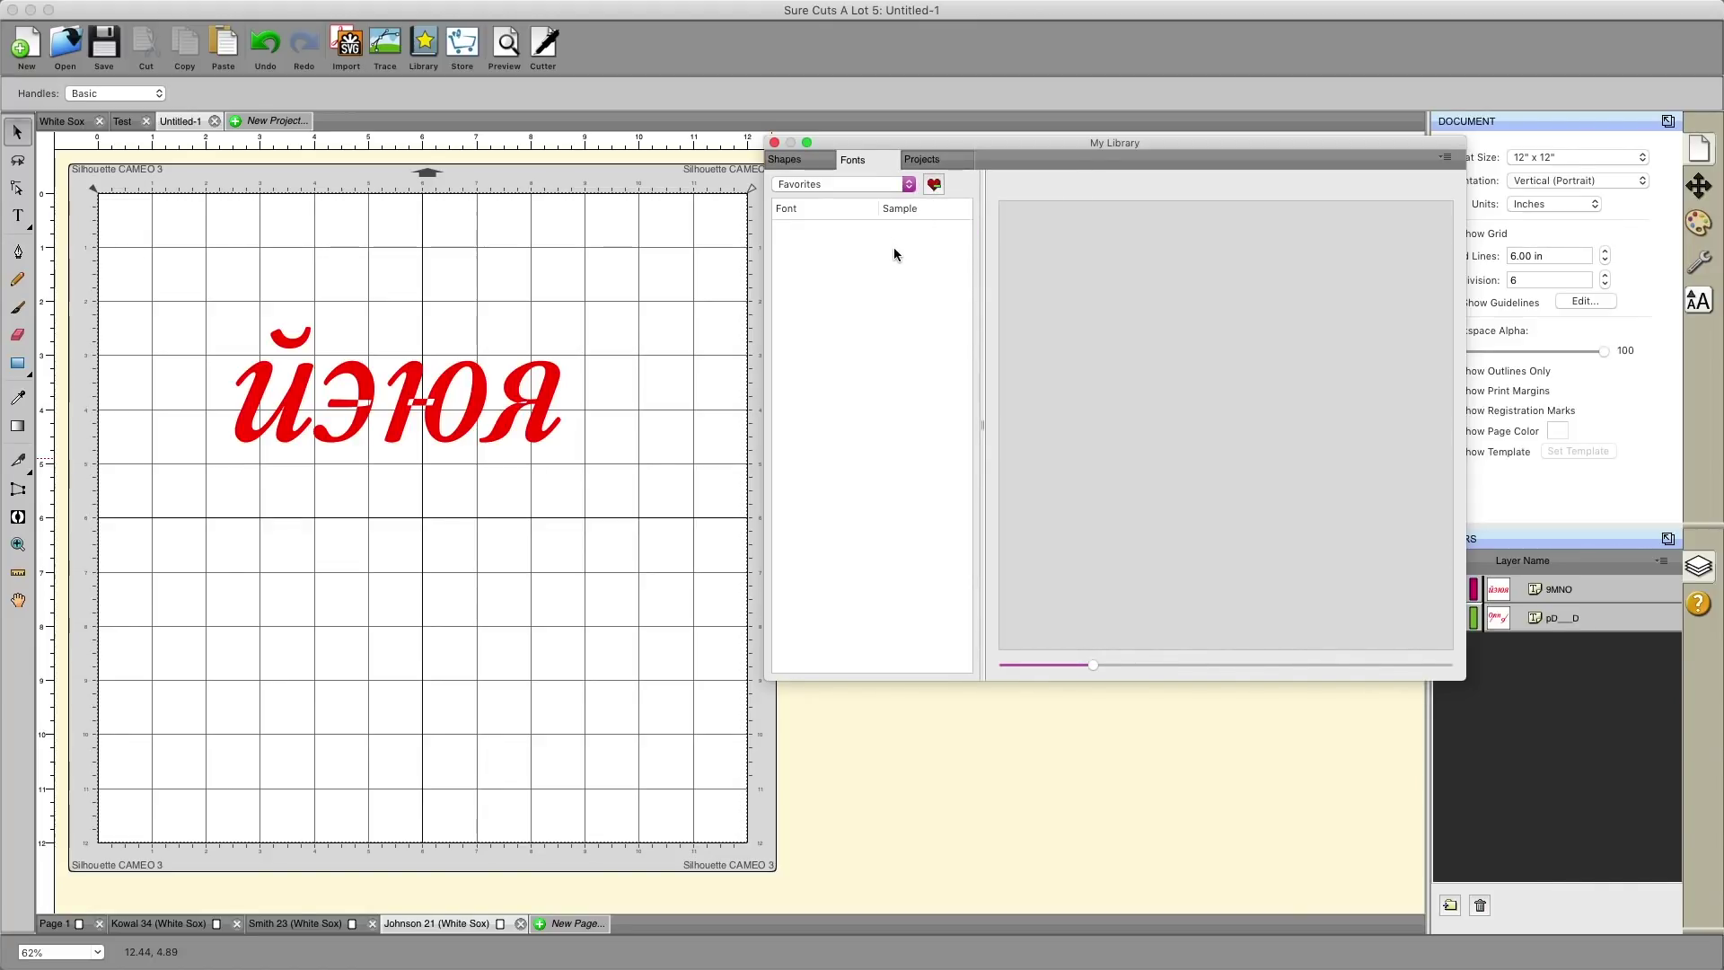
# - Show the library's project collection and add White Sox.scut5 from the Desktop to My Projects
pyautogui.click(858, 161)
pyautogui.click(857, 165)
pyautogui.click(930, 159)
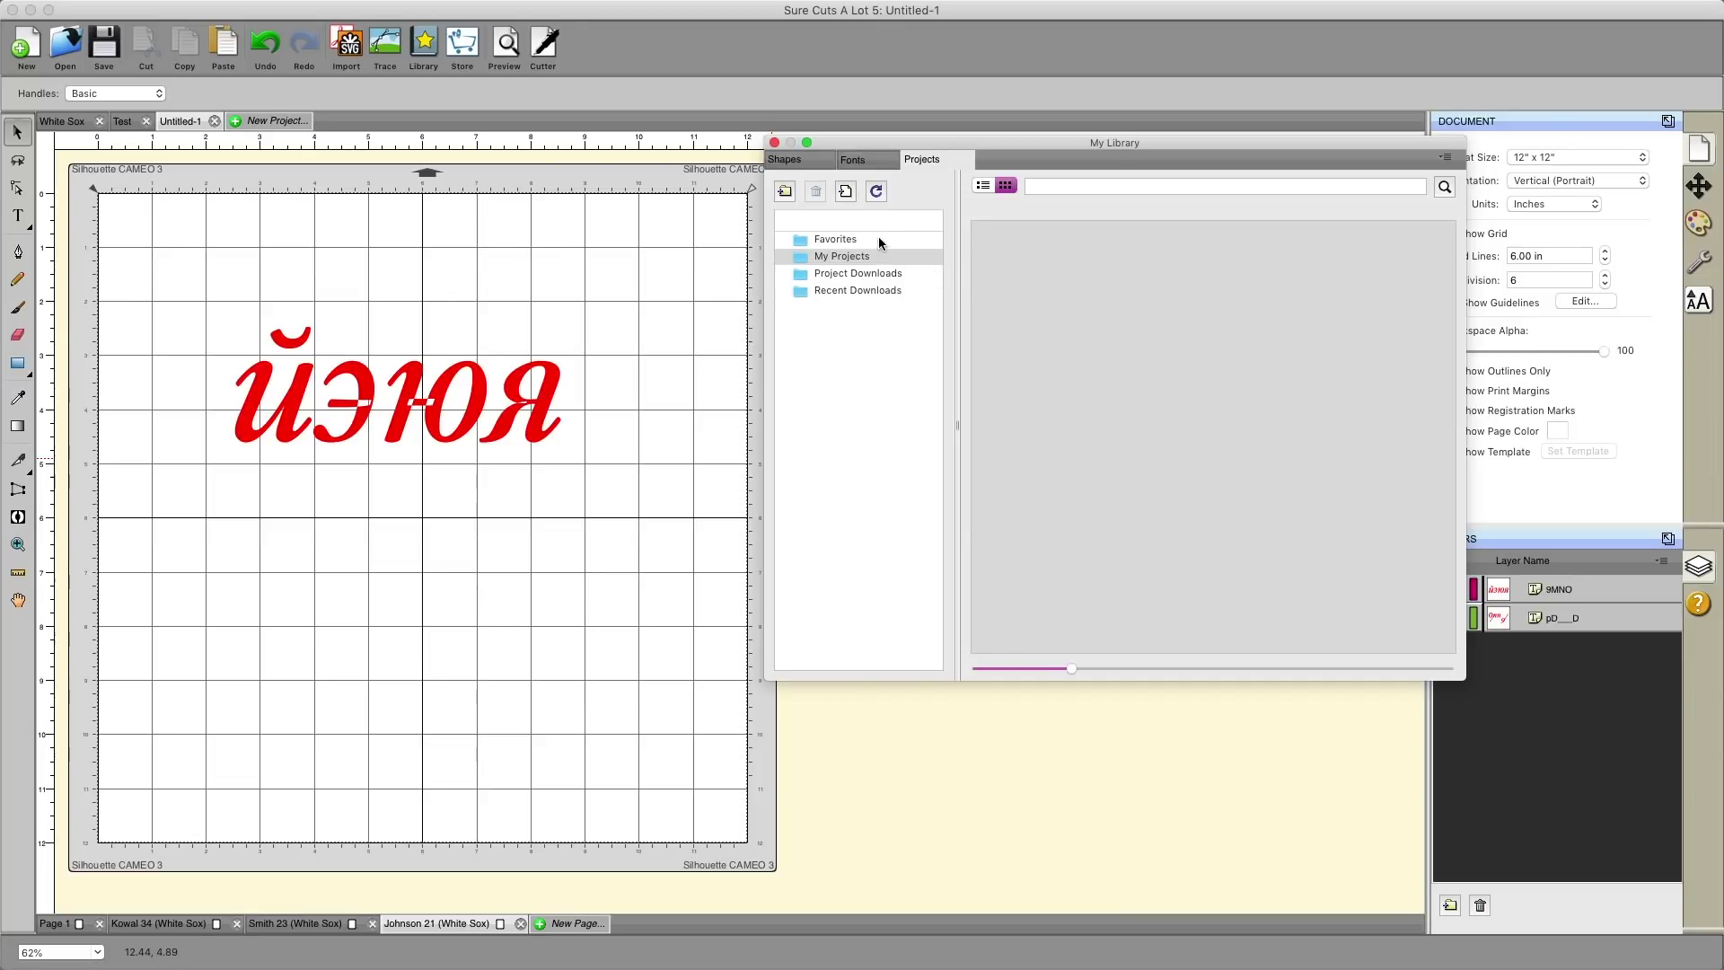
pyautogui.click(846, 193)
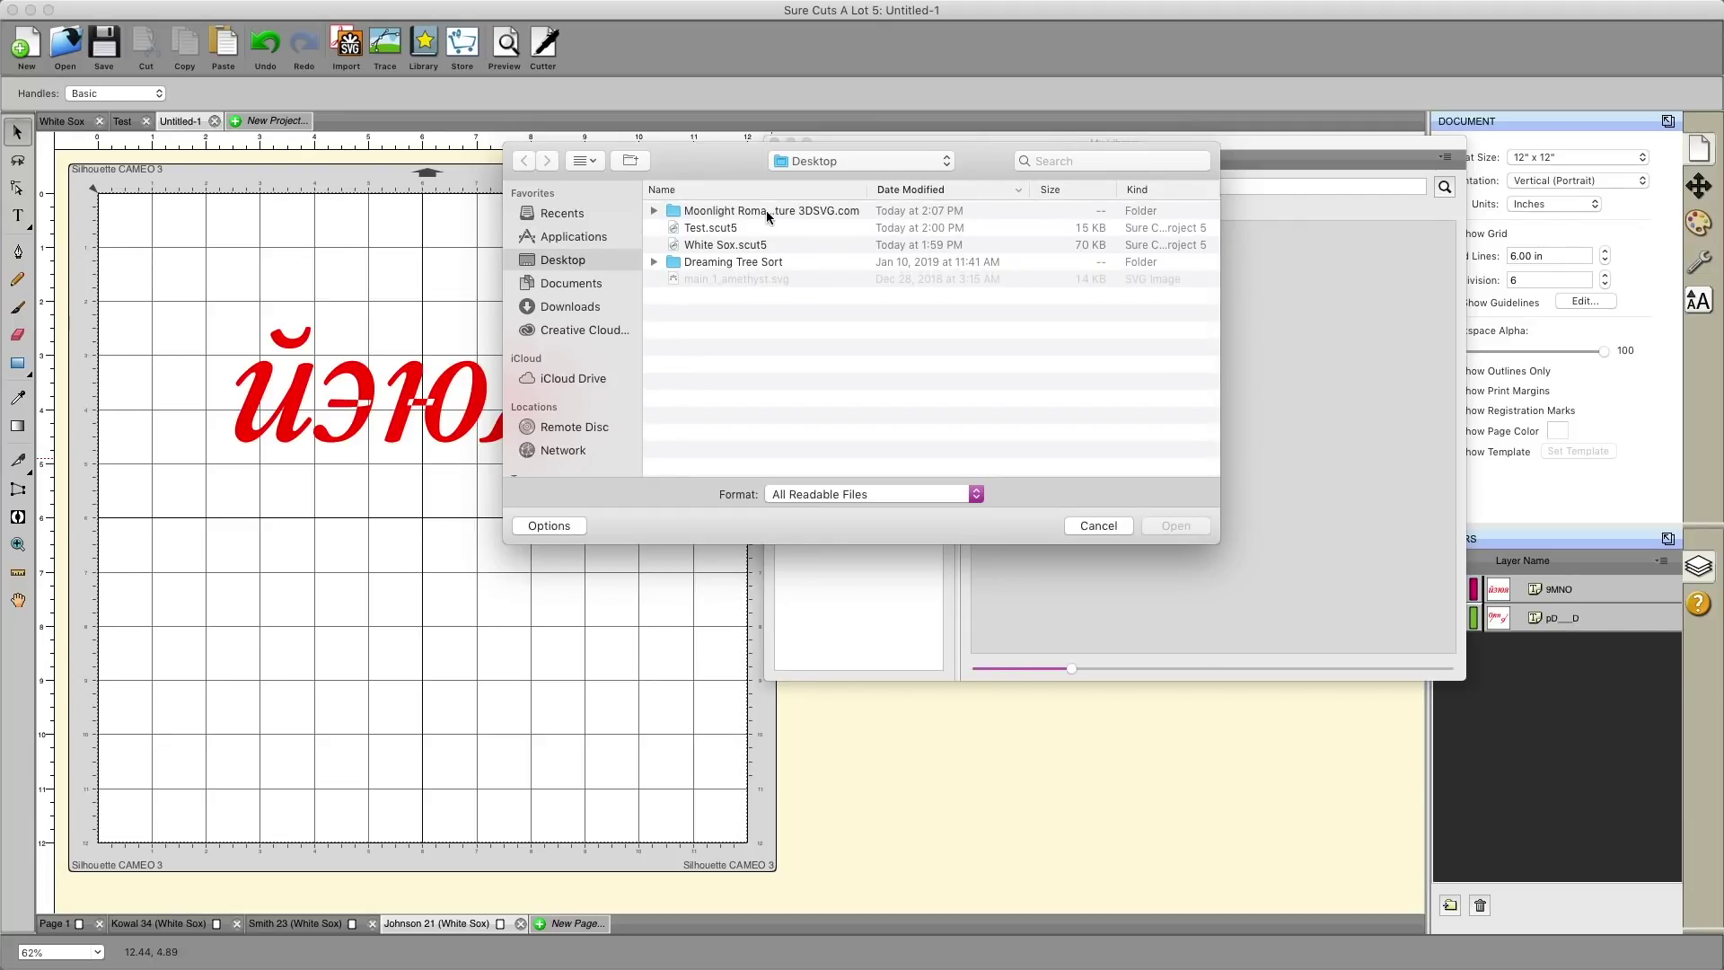
pyautogui.click(708, 247)
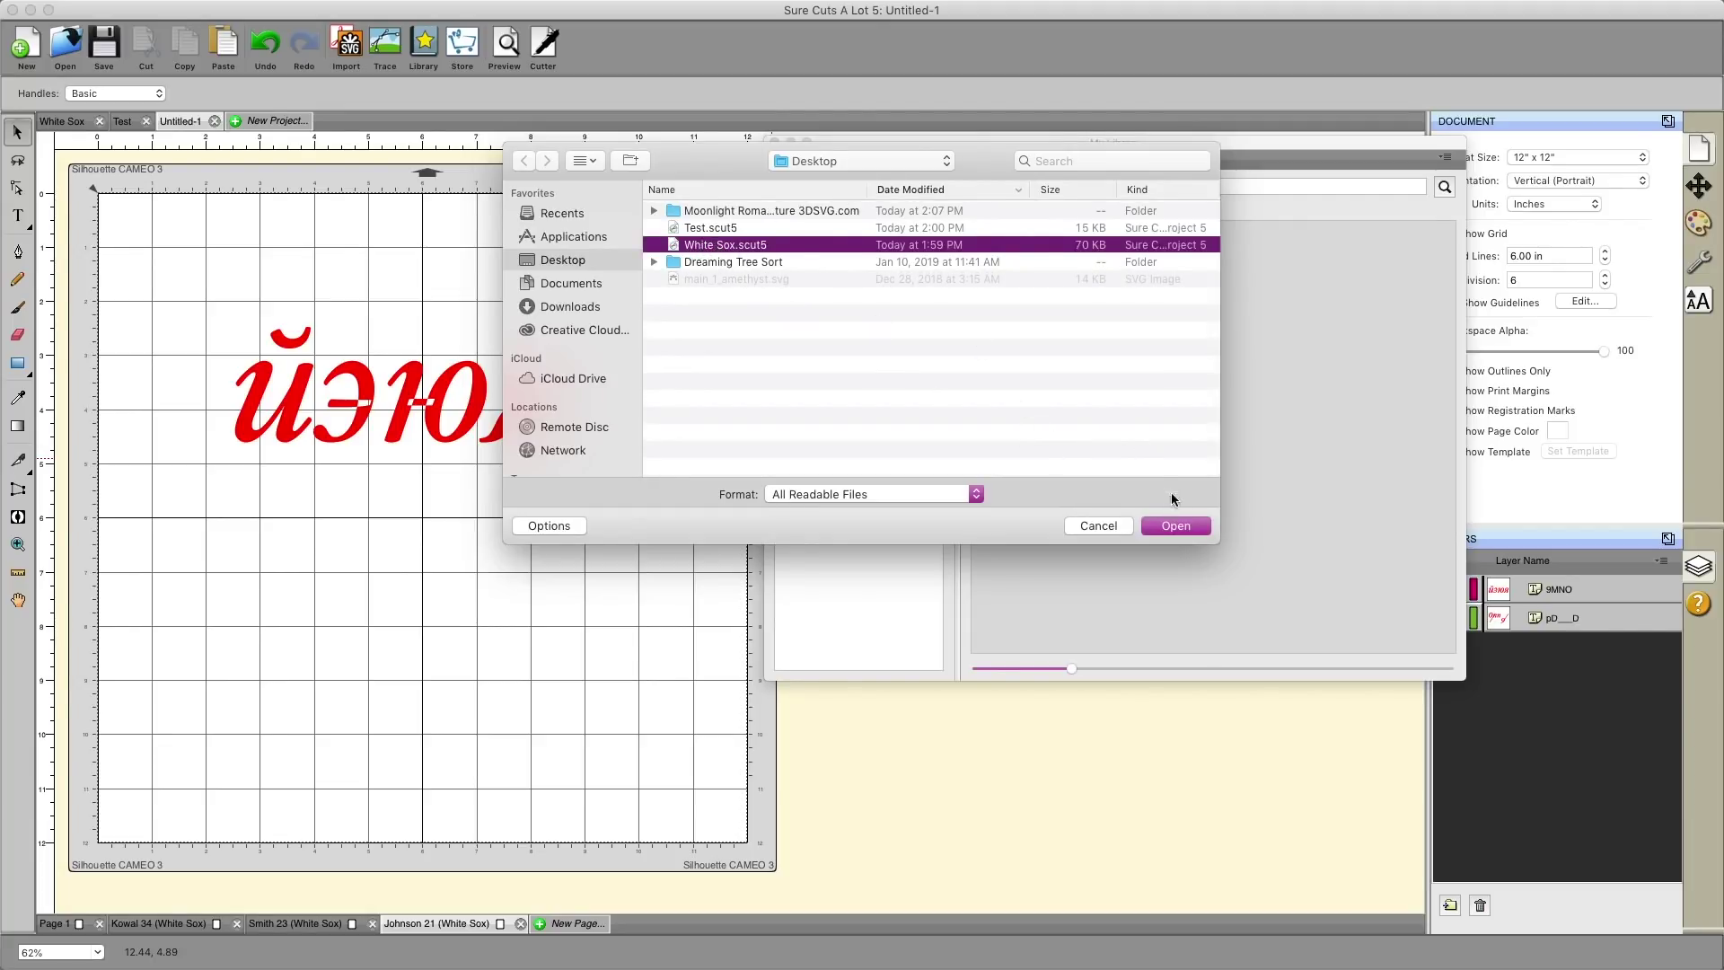
pyautogui.click(1177, 526)
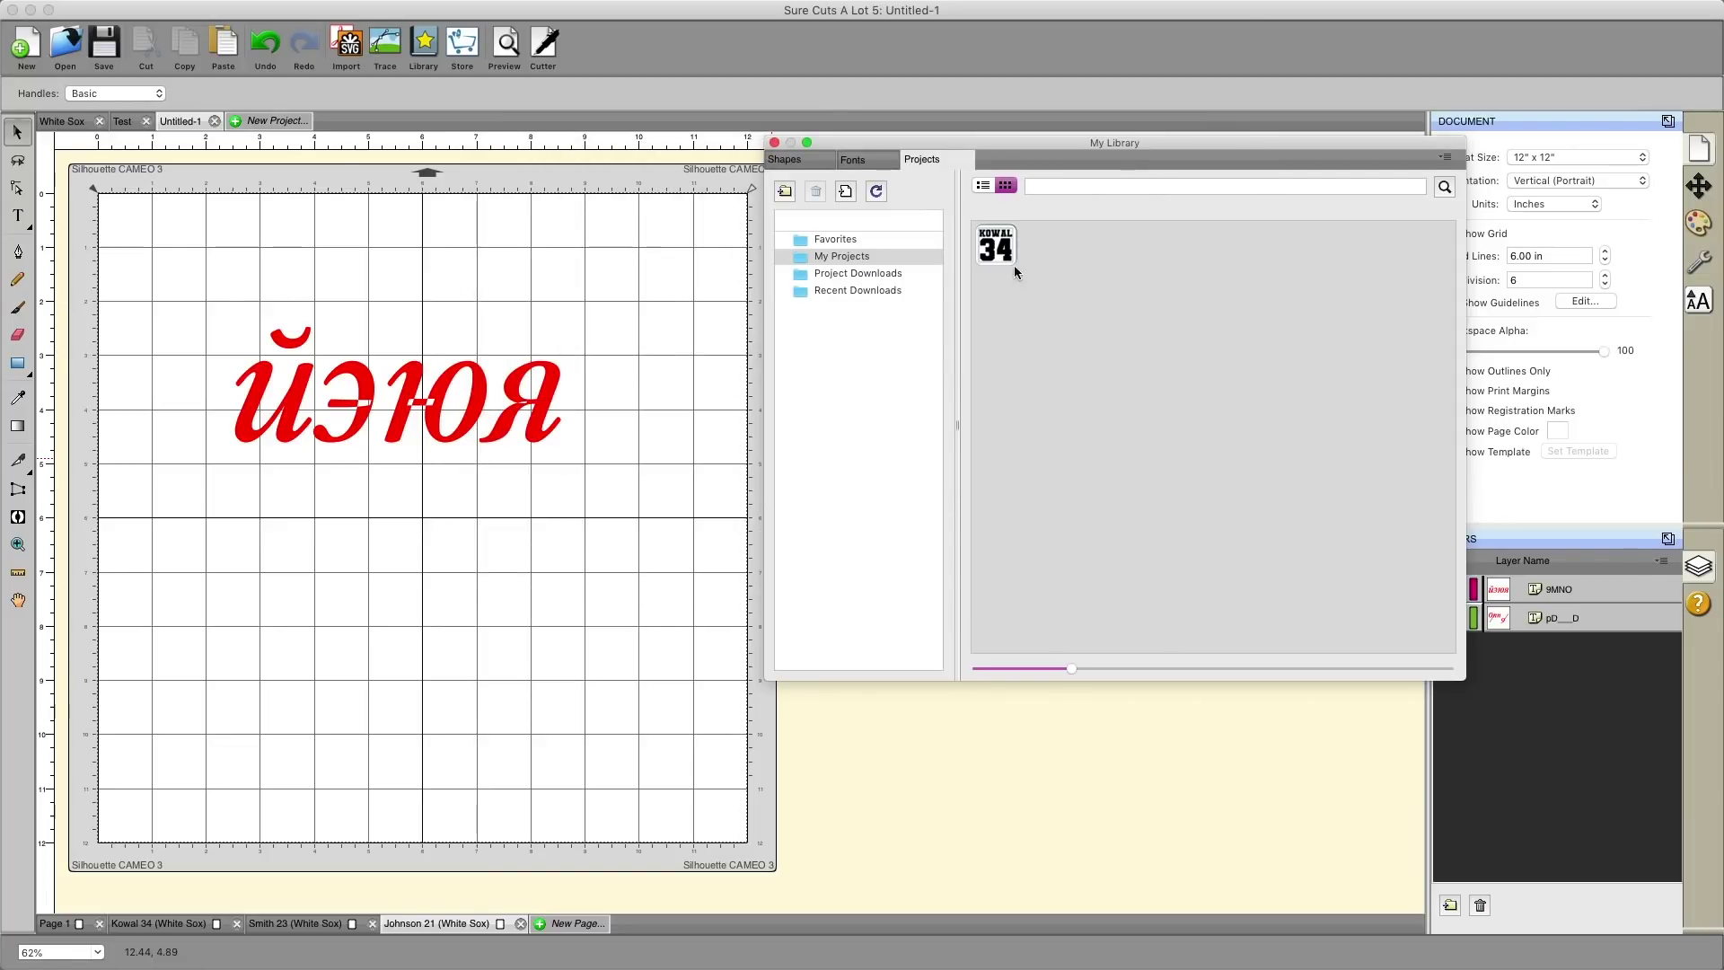
# - Open the White Sox project from My Projects in the library
pyautogui.moveTo(1002, 256)
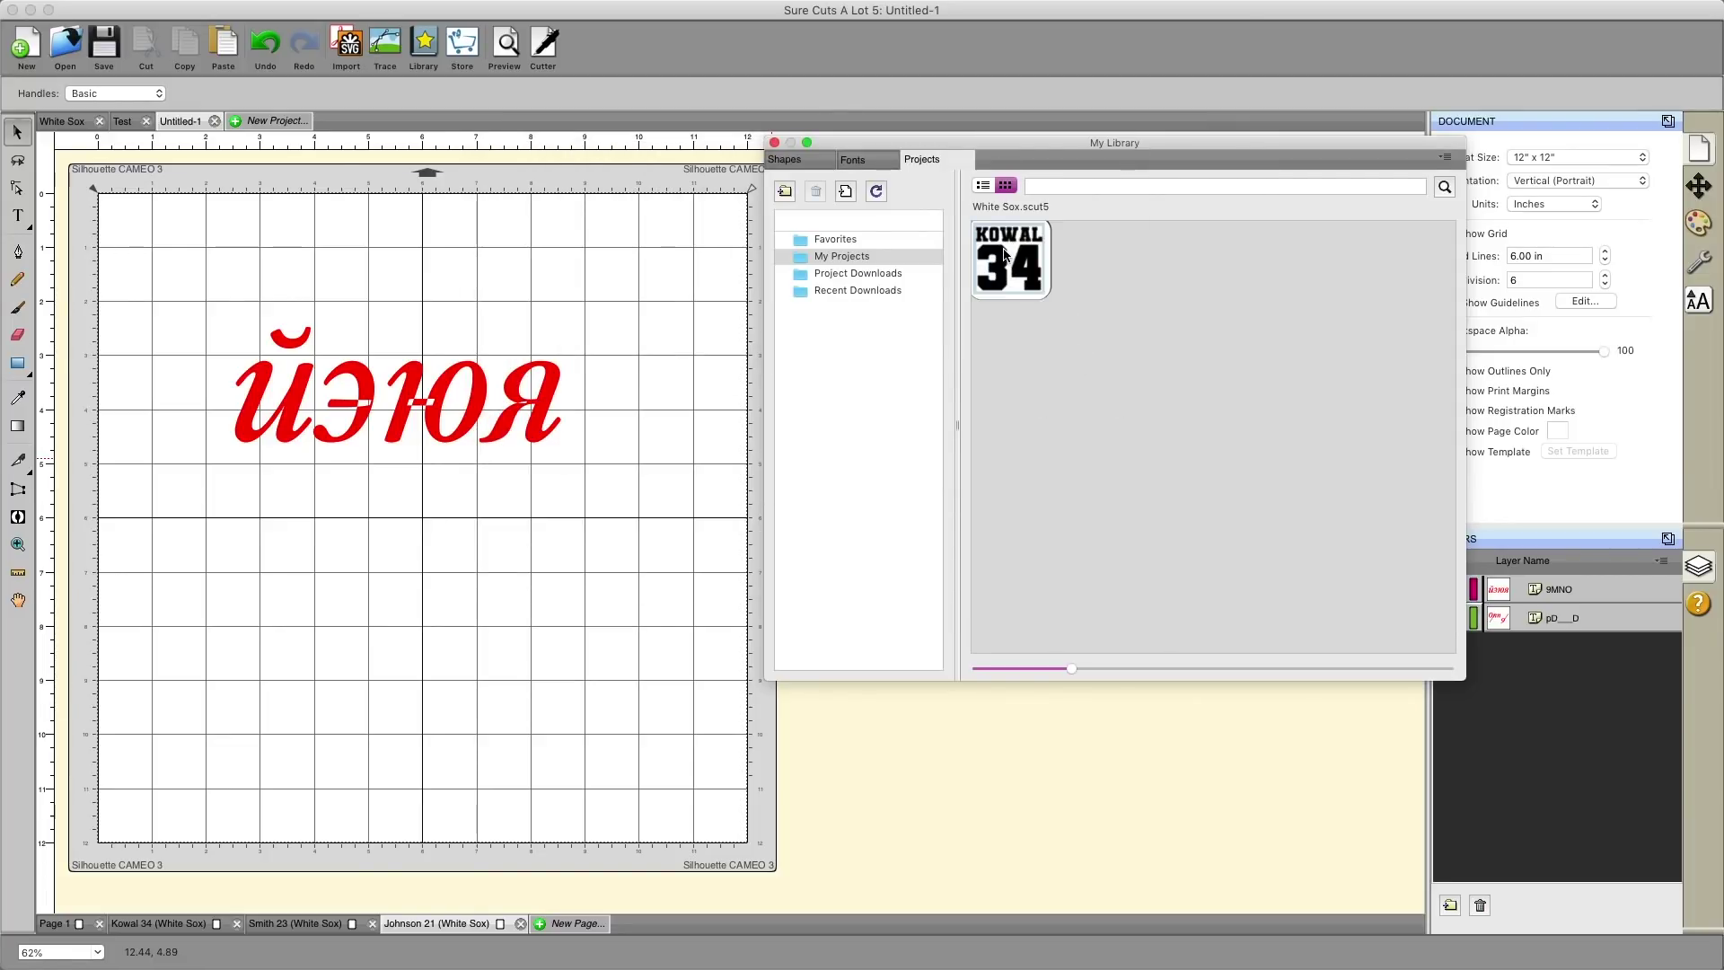
pyautogui.doubleClick(1004, 254)
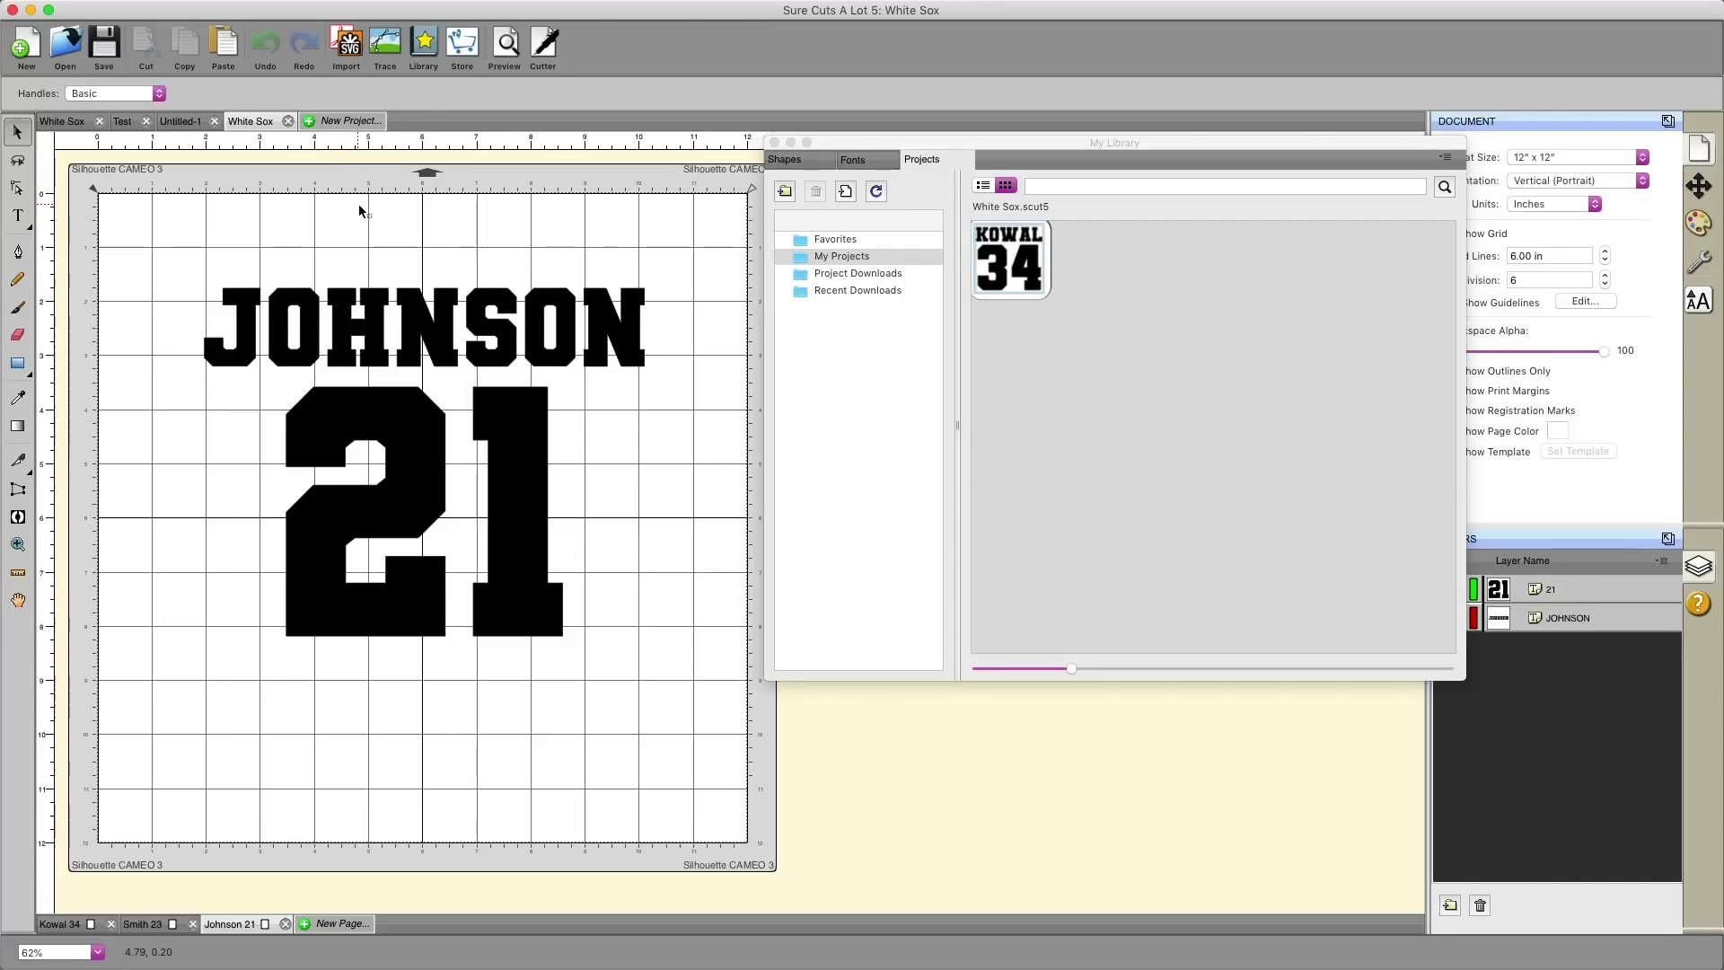
pyautogui.click(778, 149)
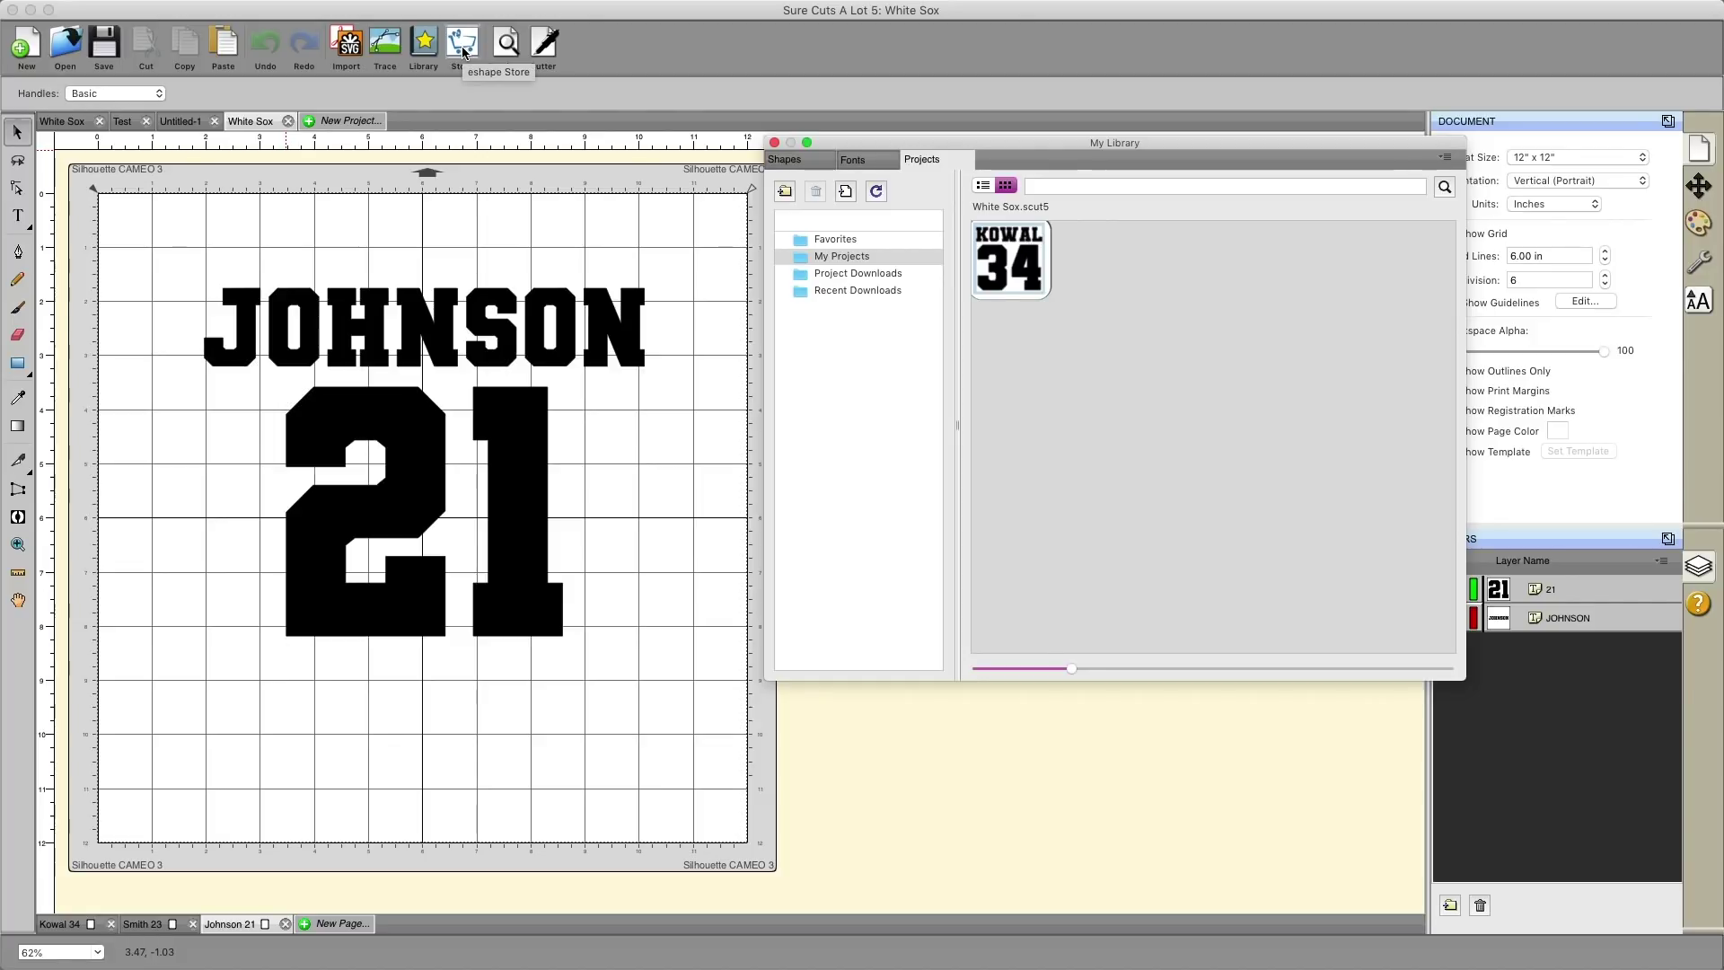
# - Open the eshape Store, look through its featured banners and Latest Designs, and close the store
pyautogui.click(464, 53)
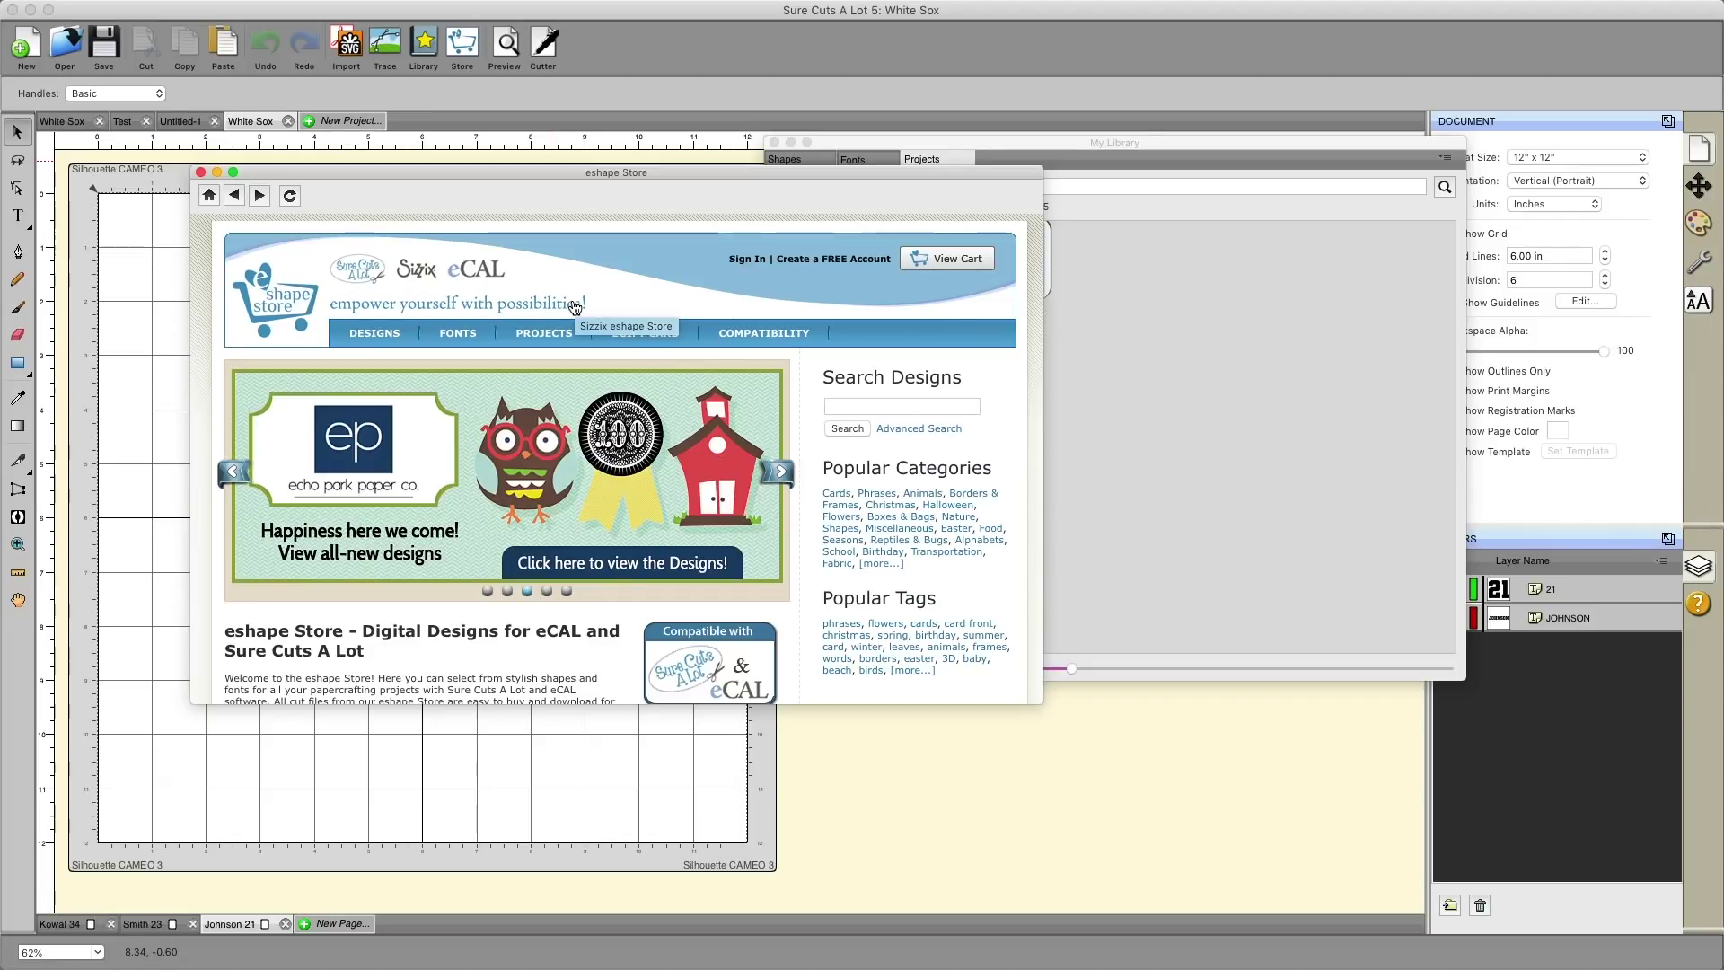
pyautogui.scroll(-3, 575, 308)
pyautogui.scroll(2, 575, 308)
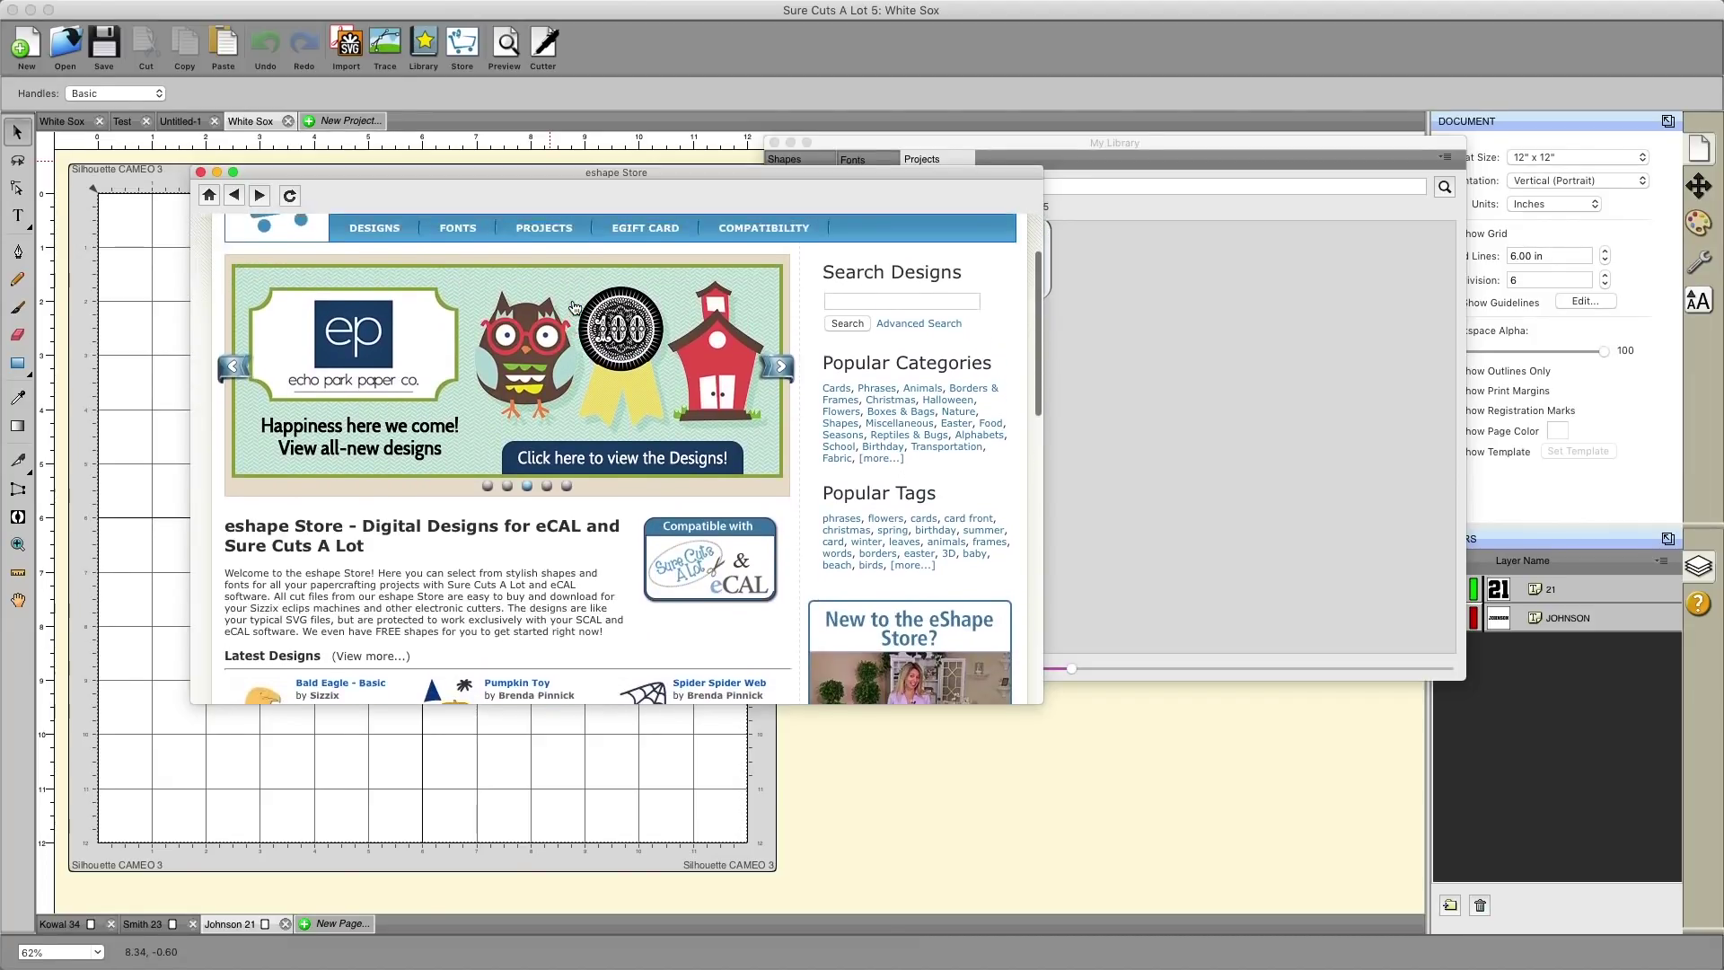
pyautogui.moveTo(574, 308)
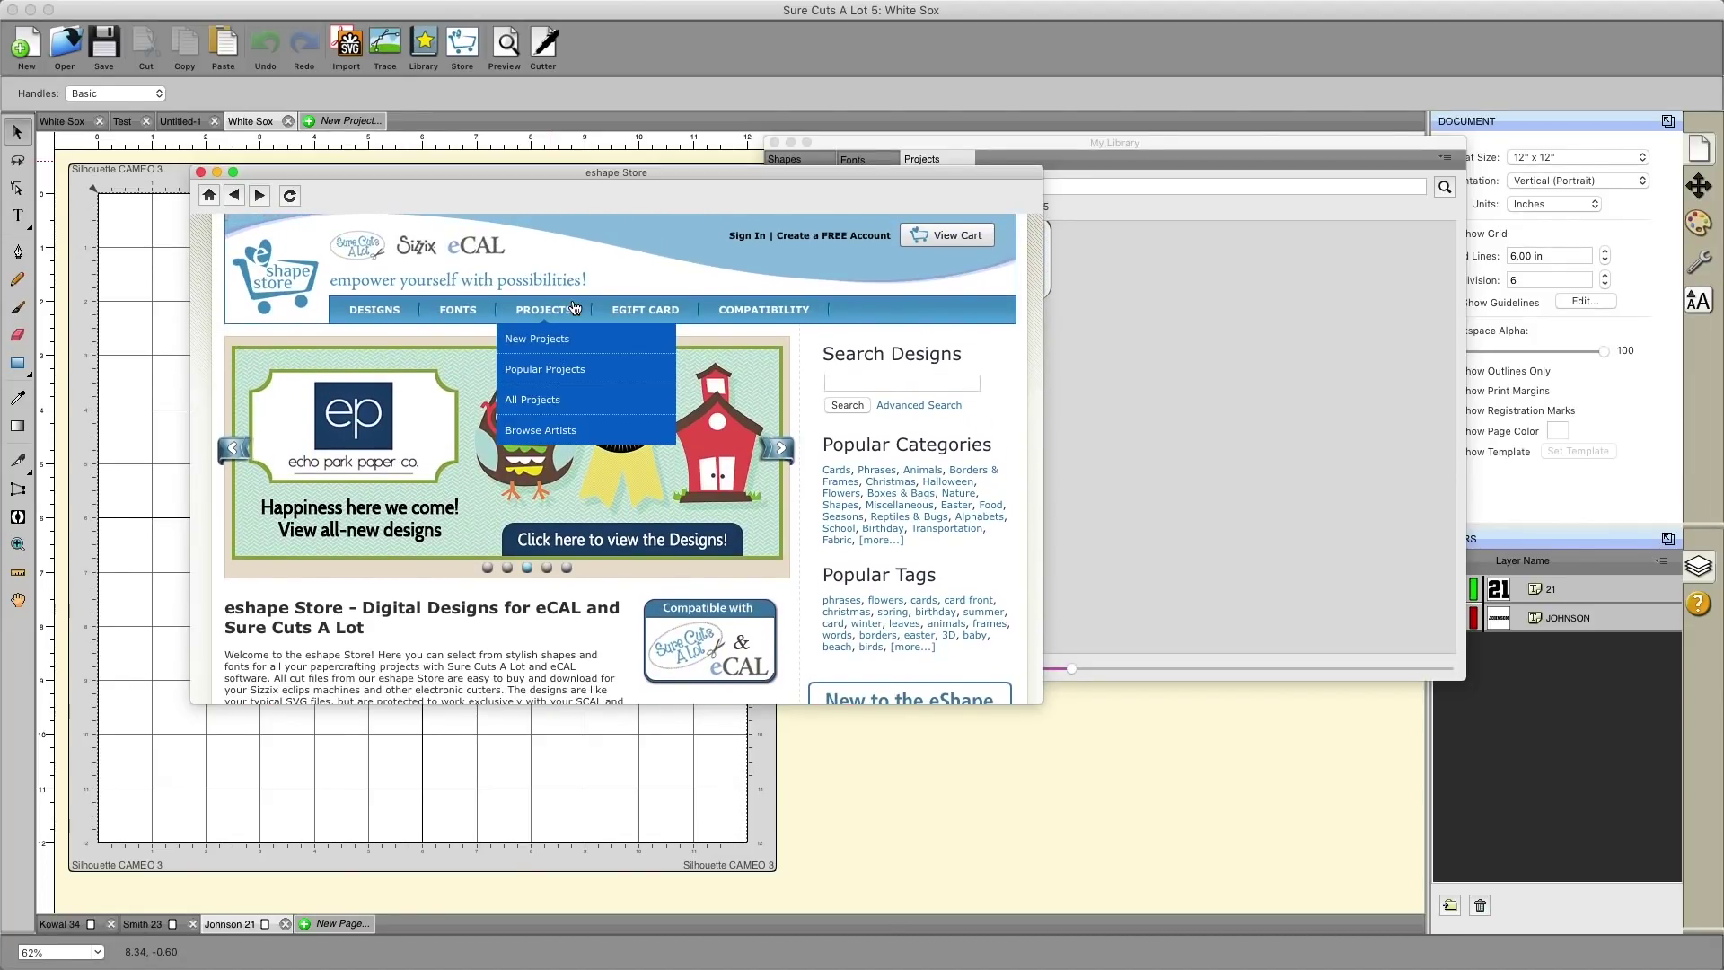
pyautogui.click(781, 449)
pyautogui.click(783, 452)
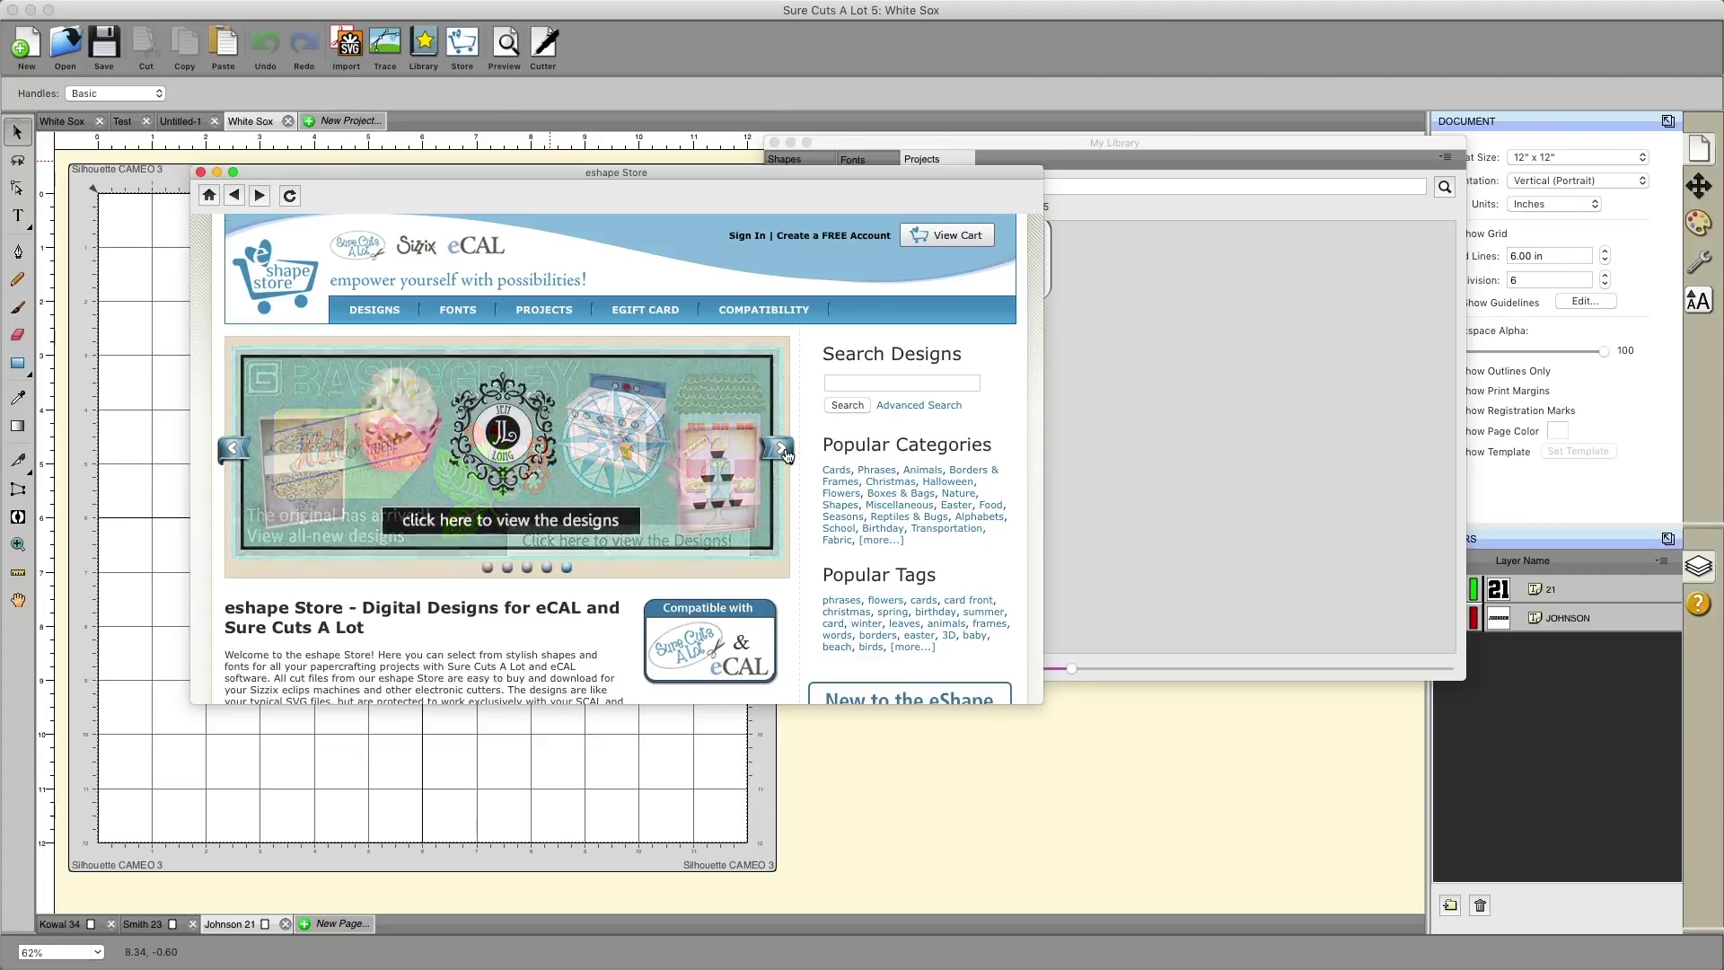
pyautogui.click(784, 454)
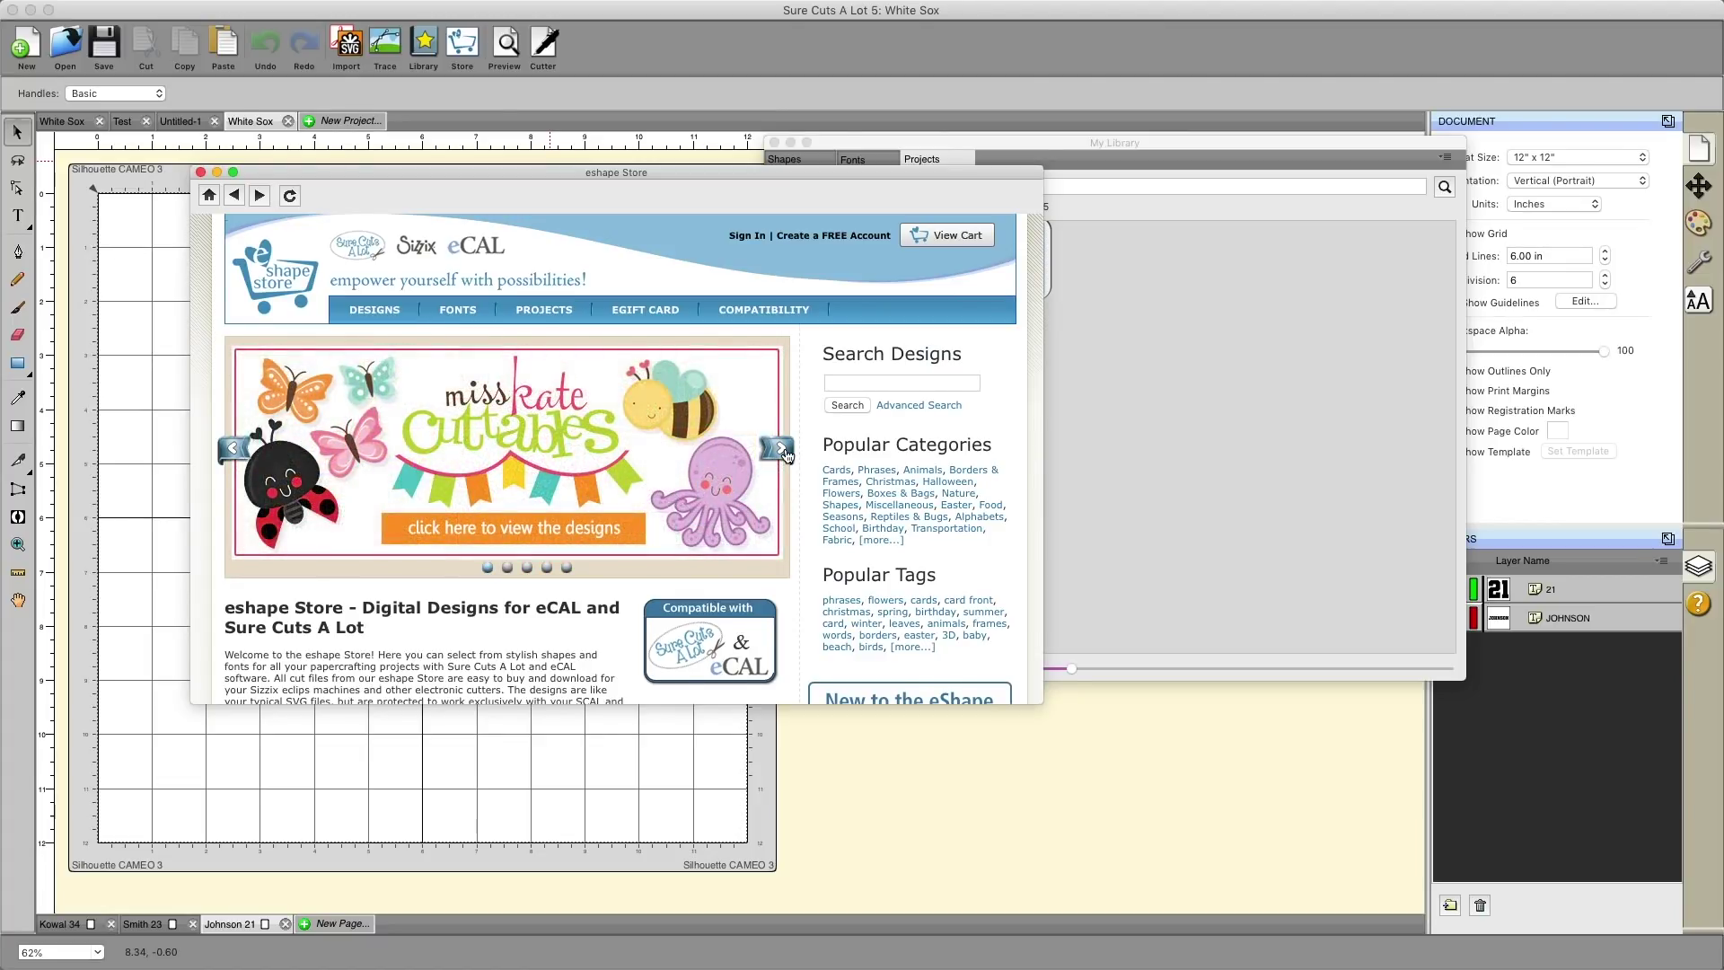
pyautogui.click(784, 453)
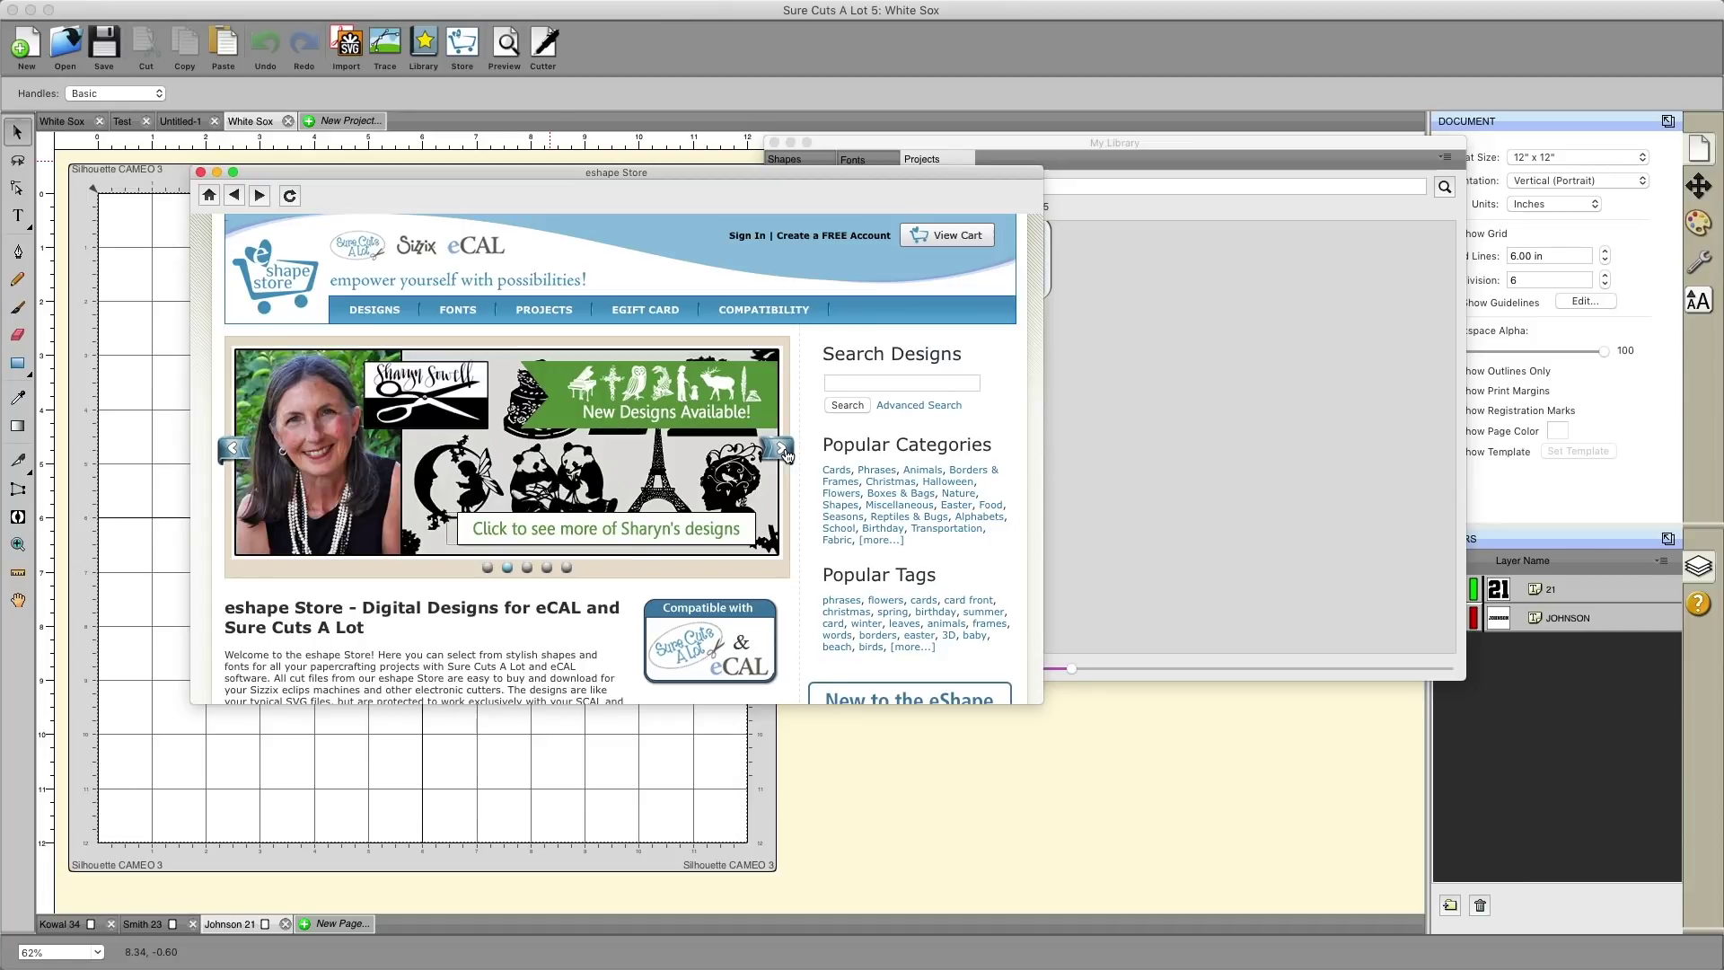
pyautogui.scroll(-5, 698, 492)
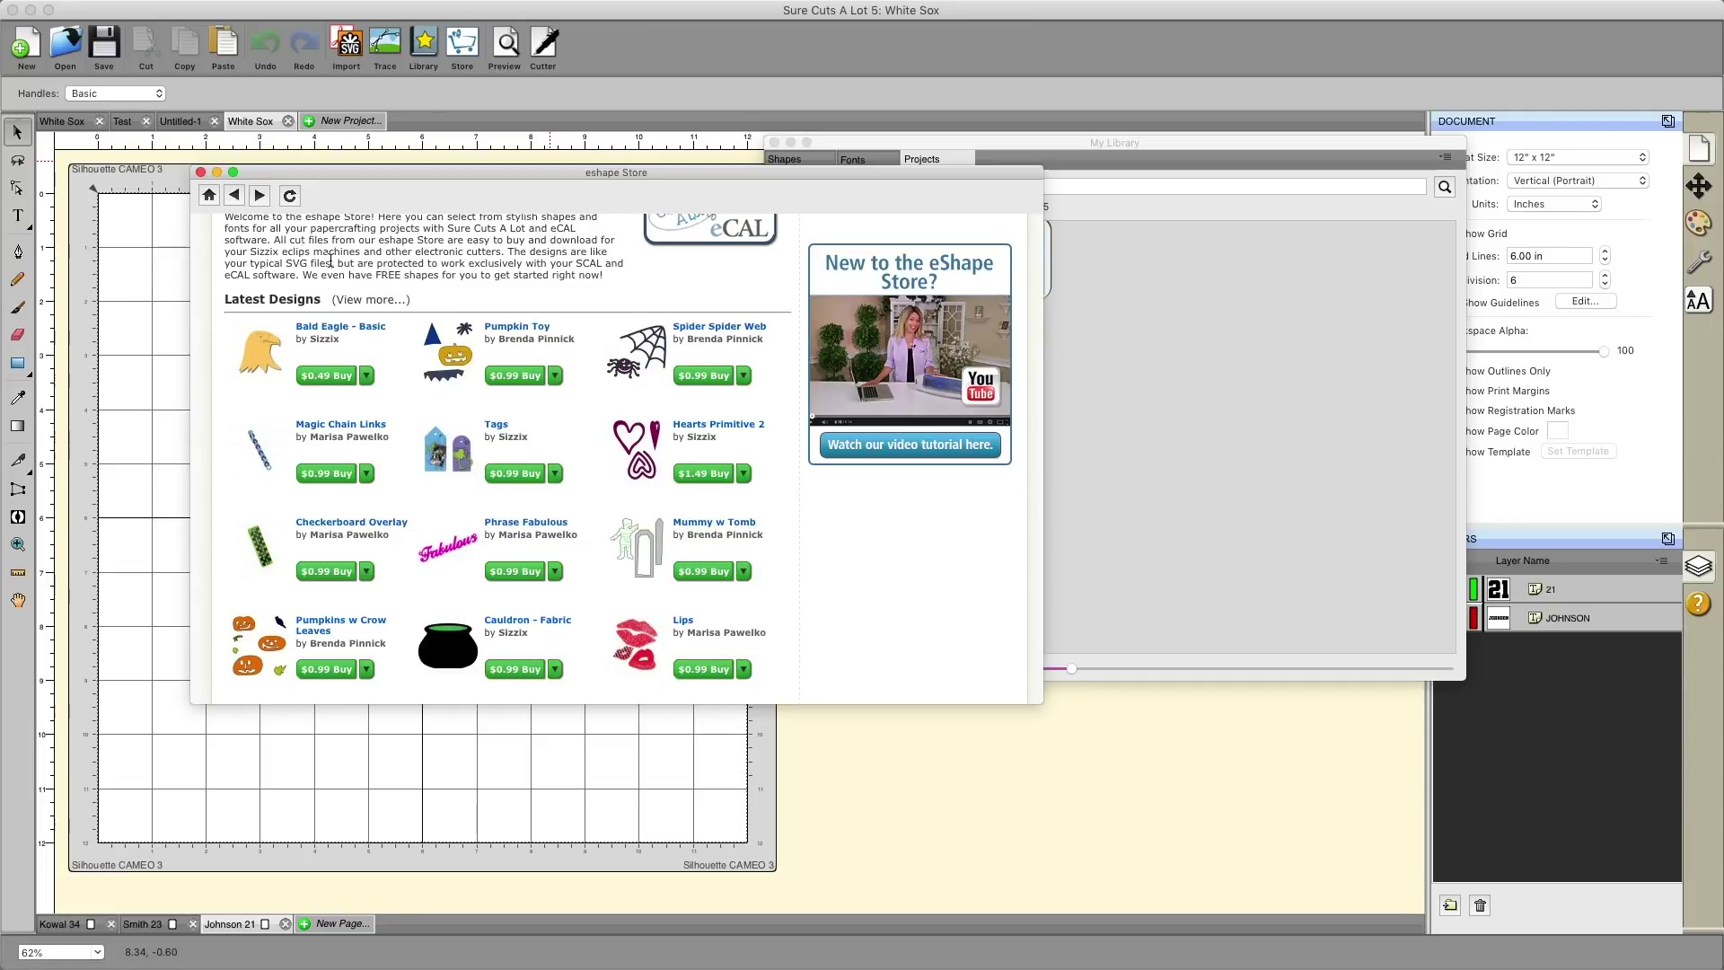
pyautogui.click(199, 175)
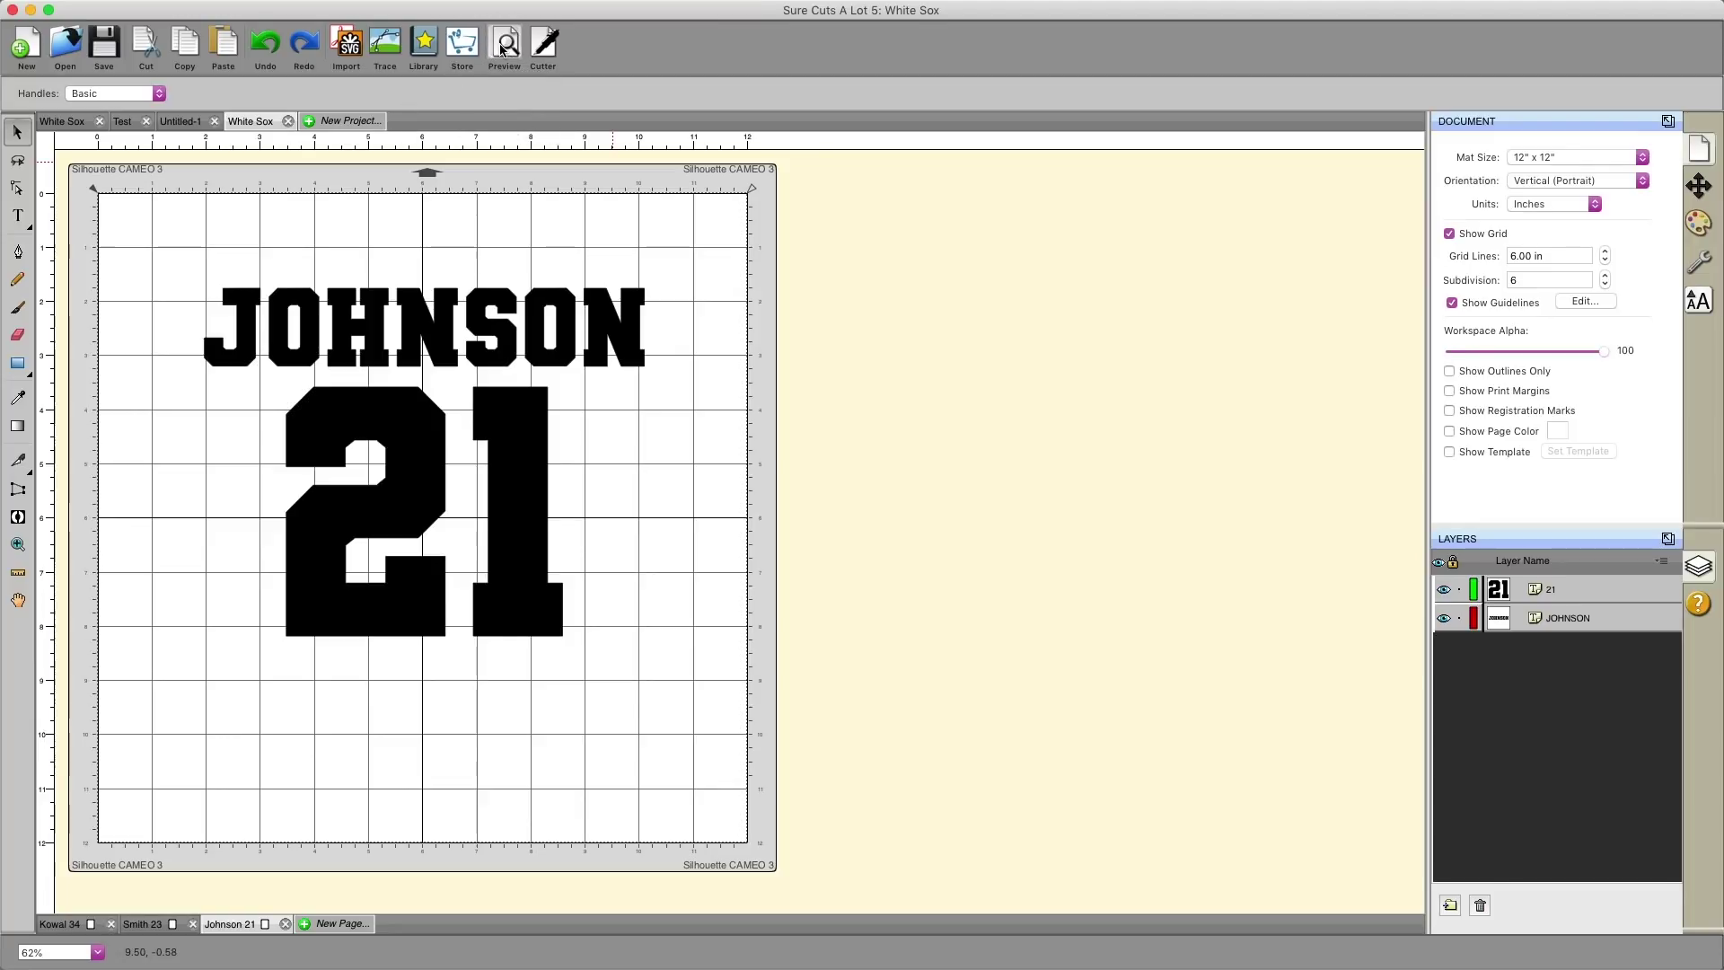
# - Preview the number 21 jersey page's cut lines, briefly showing the printable artwork and briefly hiding the Print+Cut registration marks
pyautogui.click(503, 49)
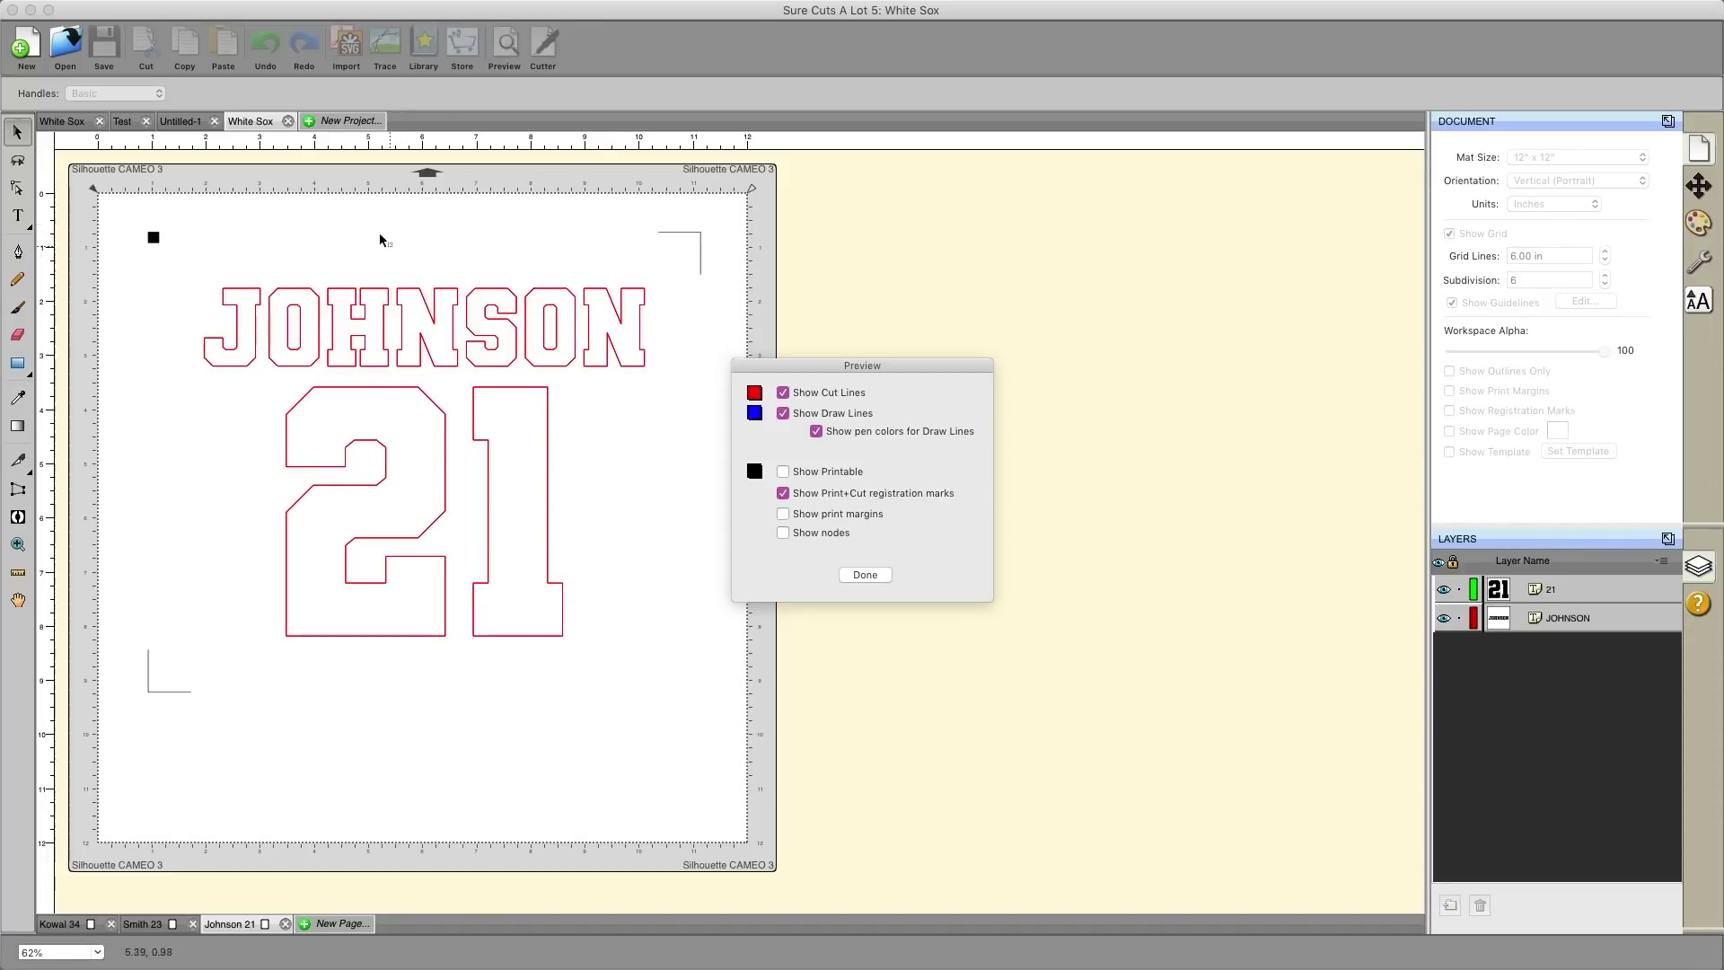
pyautogui.moveTo(815, 368); pyautogui.dragTo(795, 223)
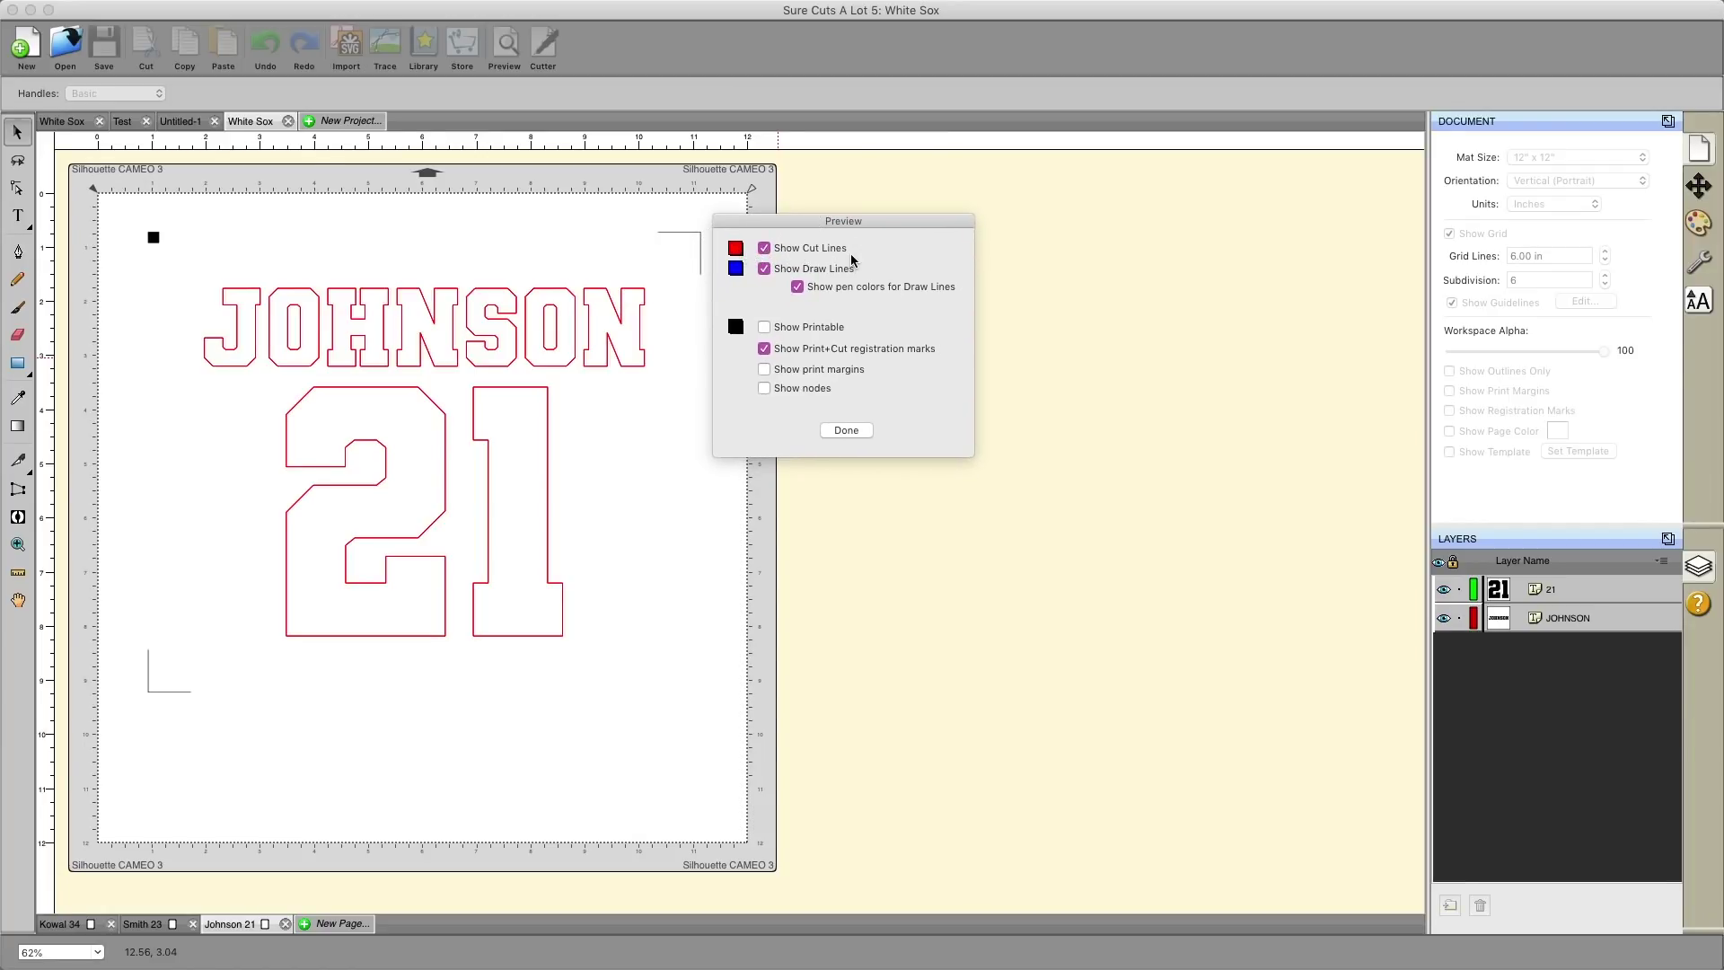
pyautogui.click(797, 288)
pyautogui.click(764, 327)
pyautogui.click(764, 327)
pyautogui.click(764, 349)
pyautogui.click(764, 349)
# - Show and hide the print margins and the design's nodes in the preview, and close the preview
pyautogui.click(764, 370)
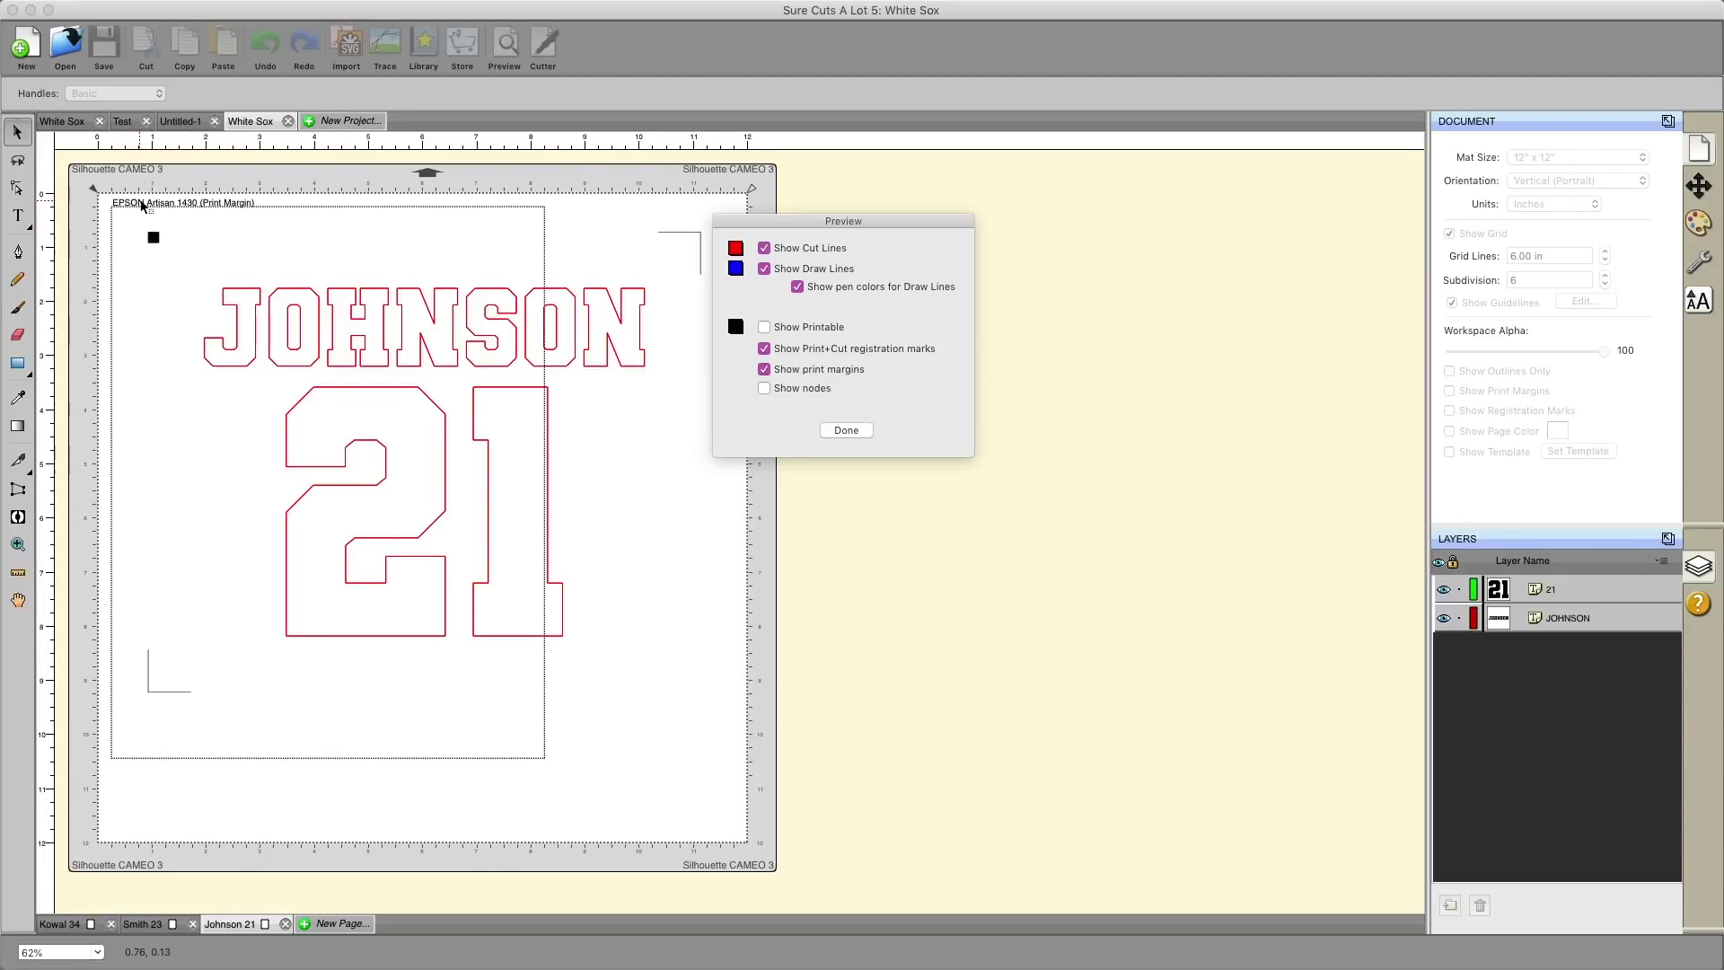
pyautogui.click(764, 369)
pyautogui.click(764, 388)
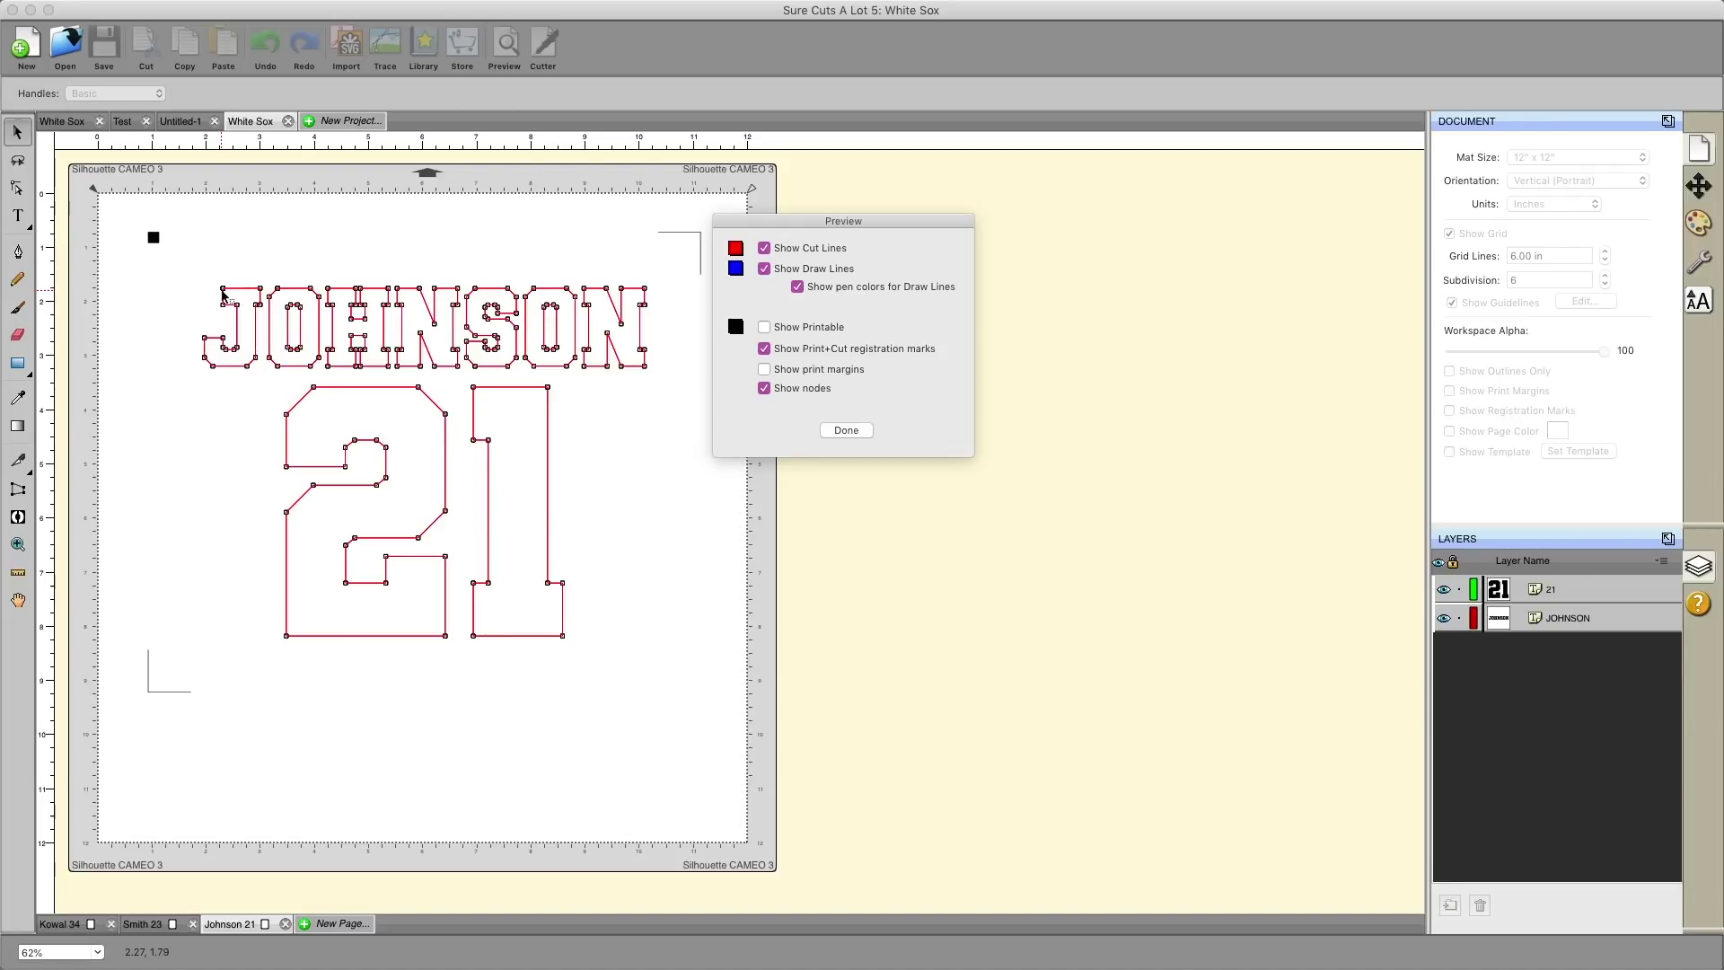
pyautogui.click(765, 389)
pyautogui.click(765, 389)
pyautogui.click(765, 389)
pyautogui.moveTo(798, 227); pyautogui.dragTo(822, 250)
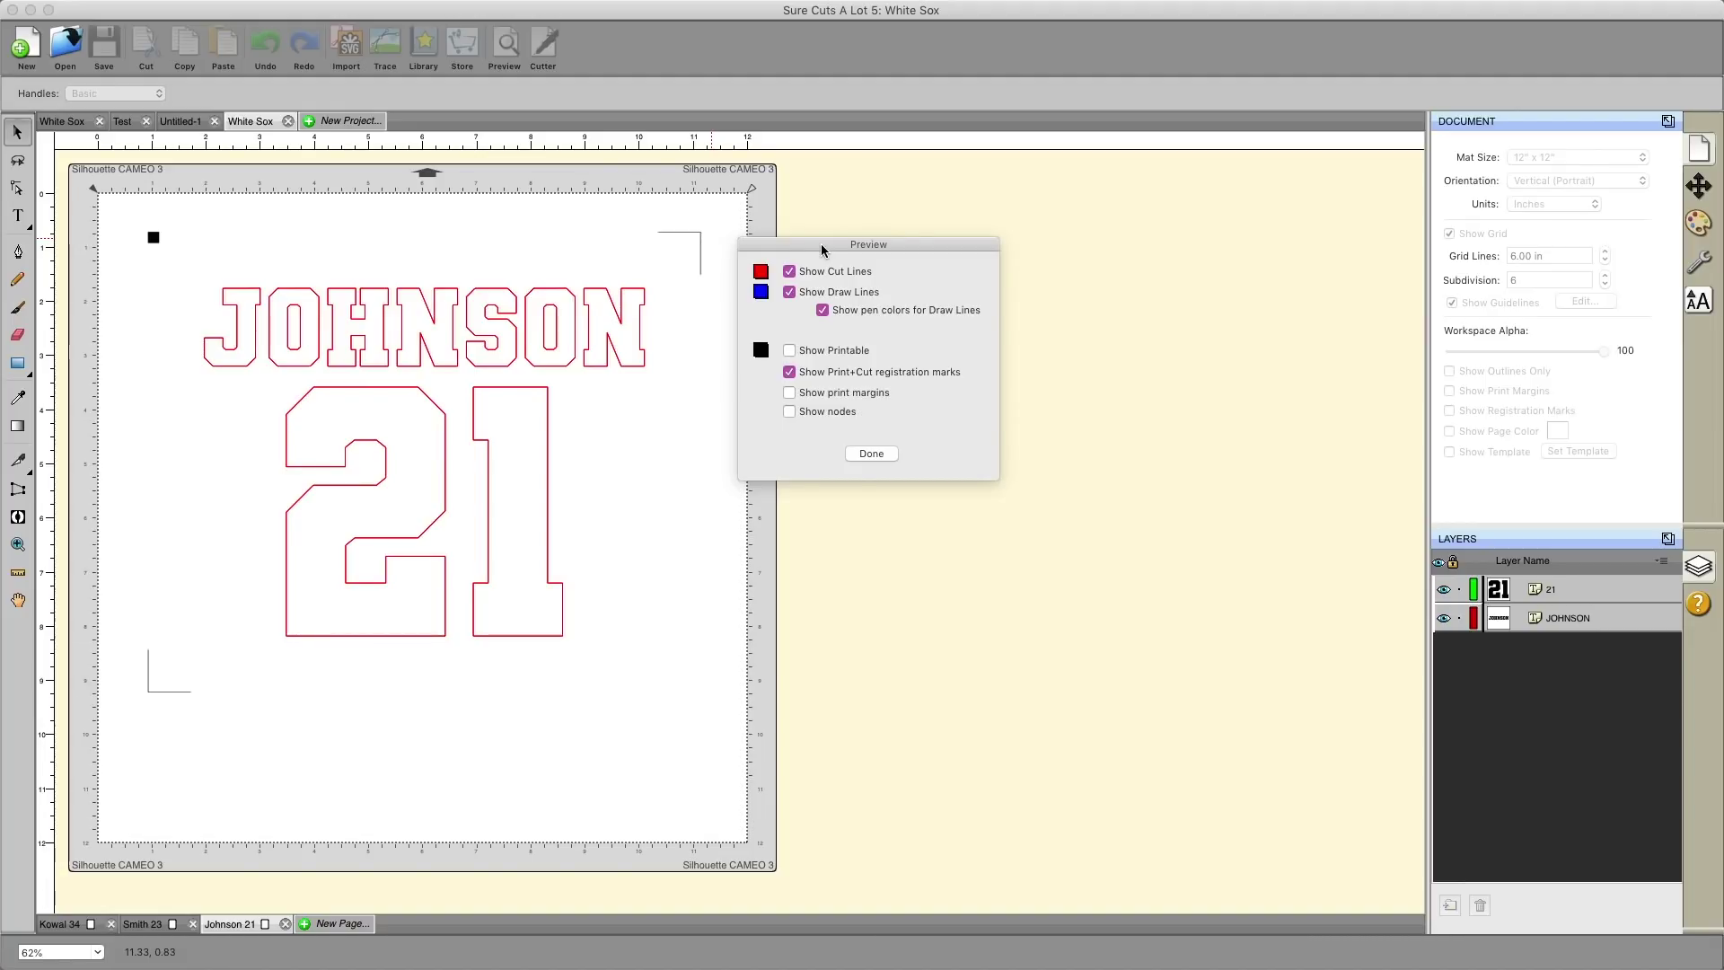
pyautogui.click(871, 452)
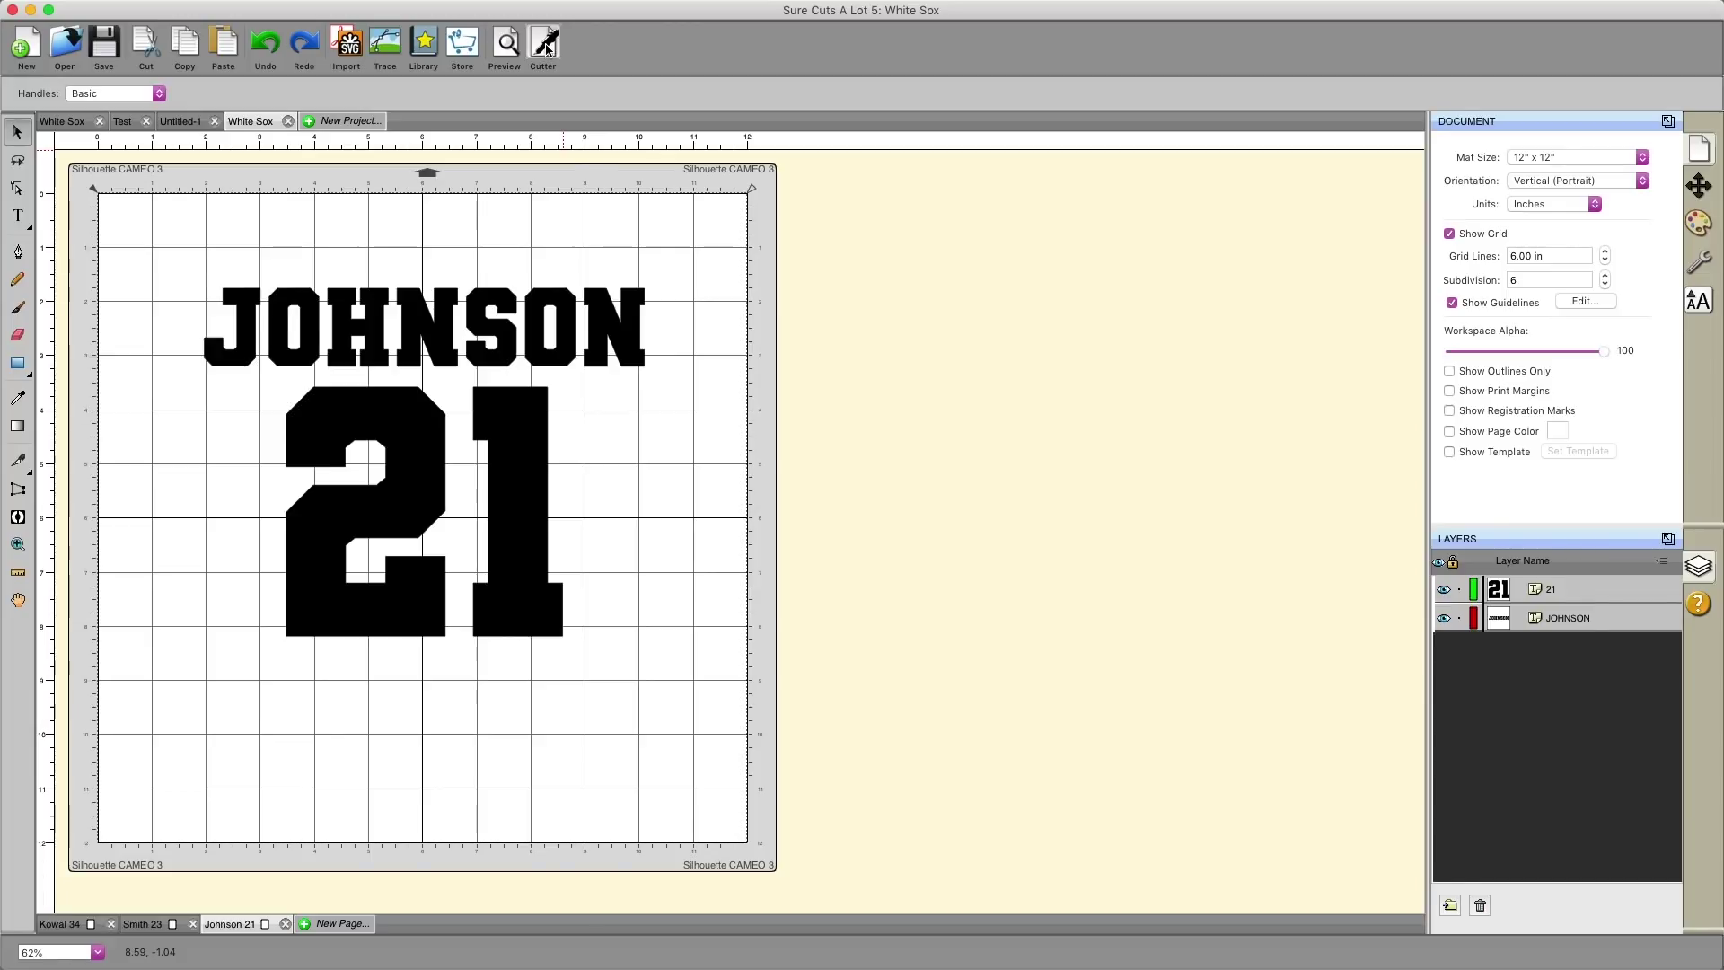
# - Open the Silhouette CAMEO 3 cut settings, look over the connection, cut mode and preset options, and close them without cutting
pyautogui.click(545, 49)
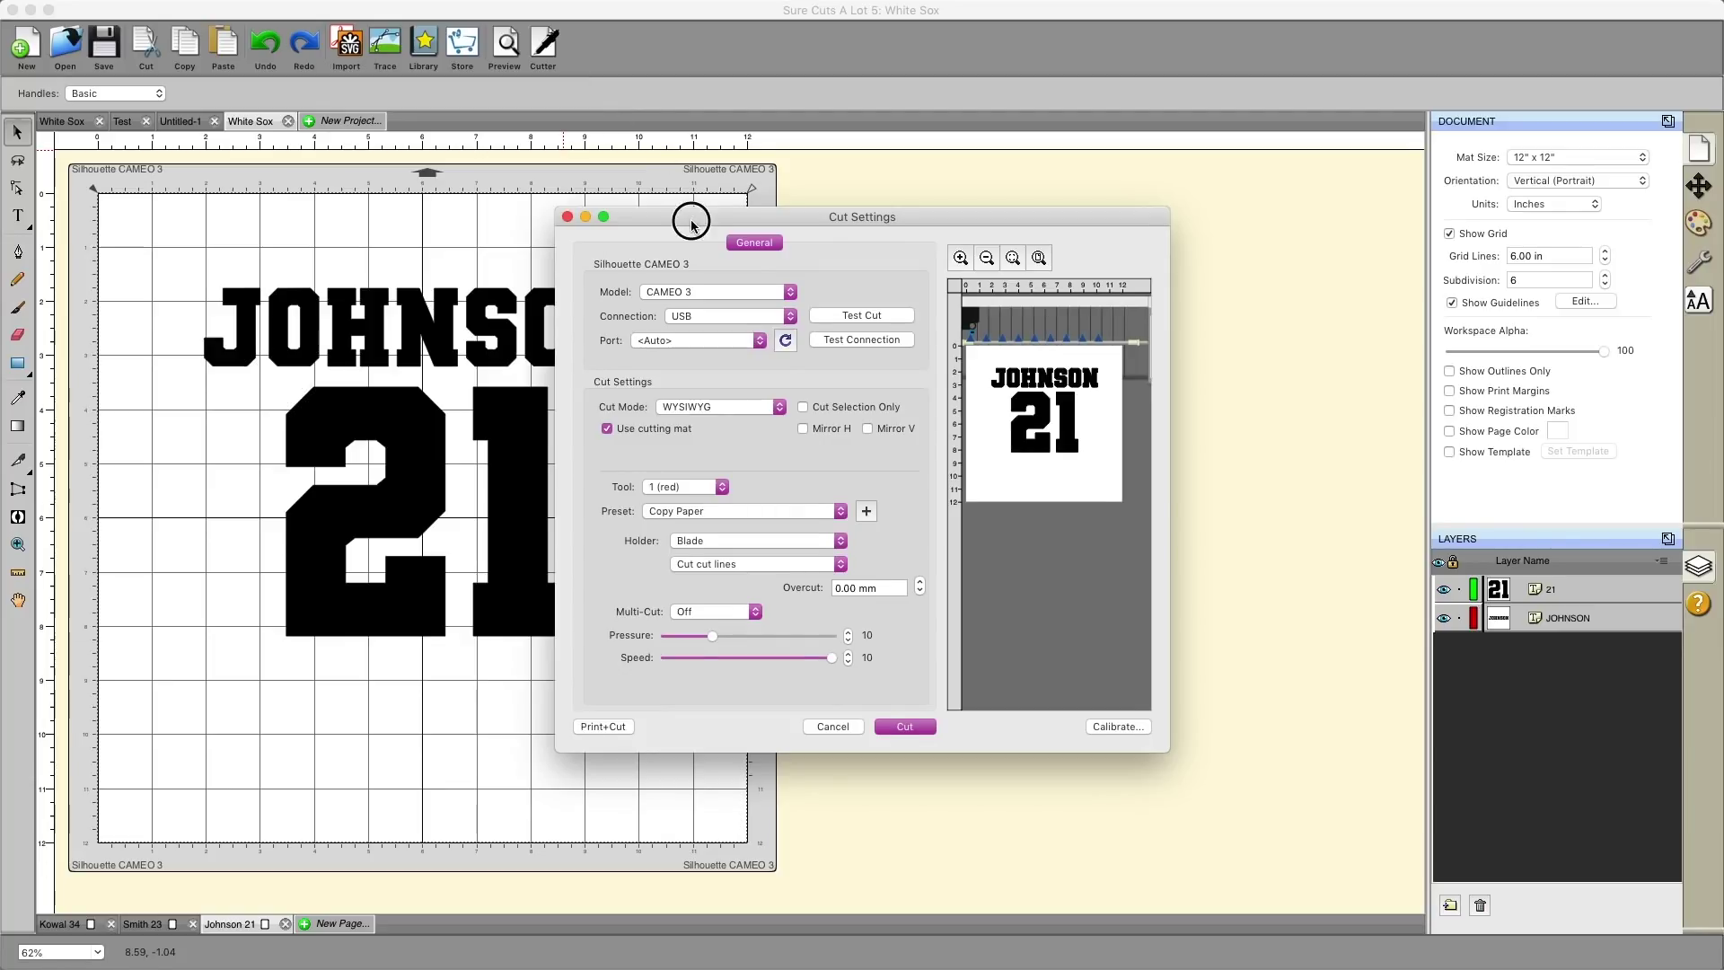
pyautogui.moveTo(685, 212); pyautogui.dragTo(735, 174)
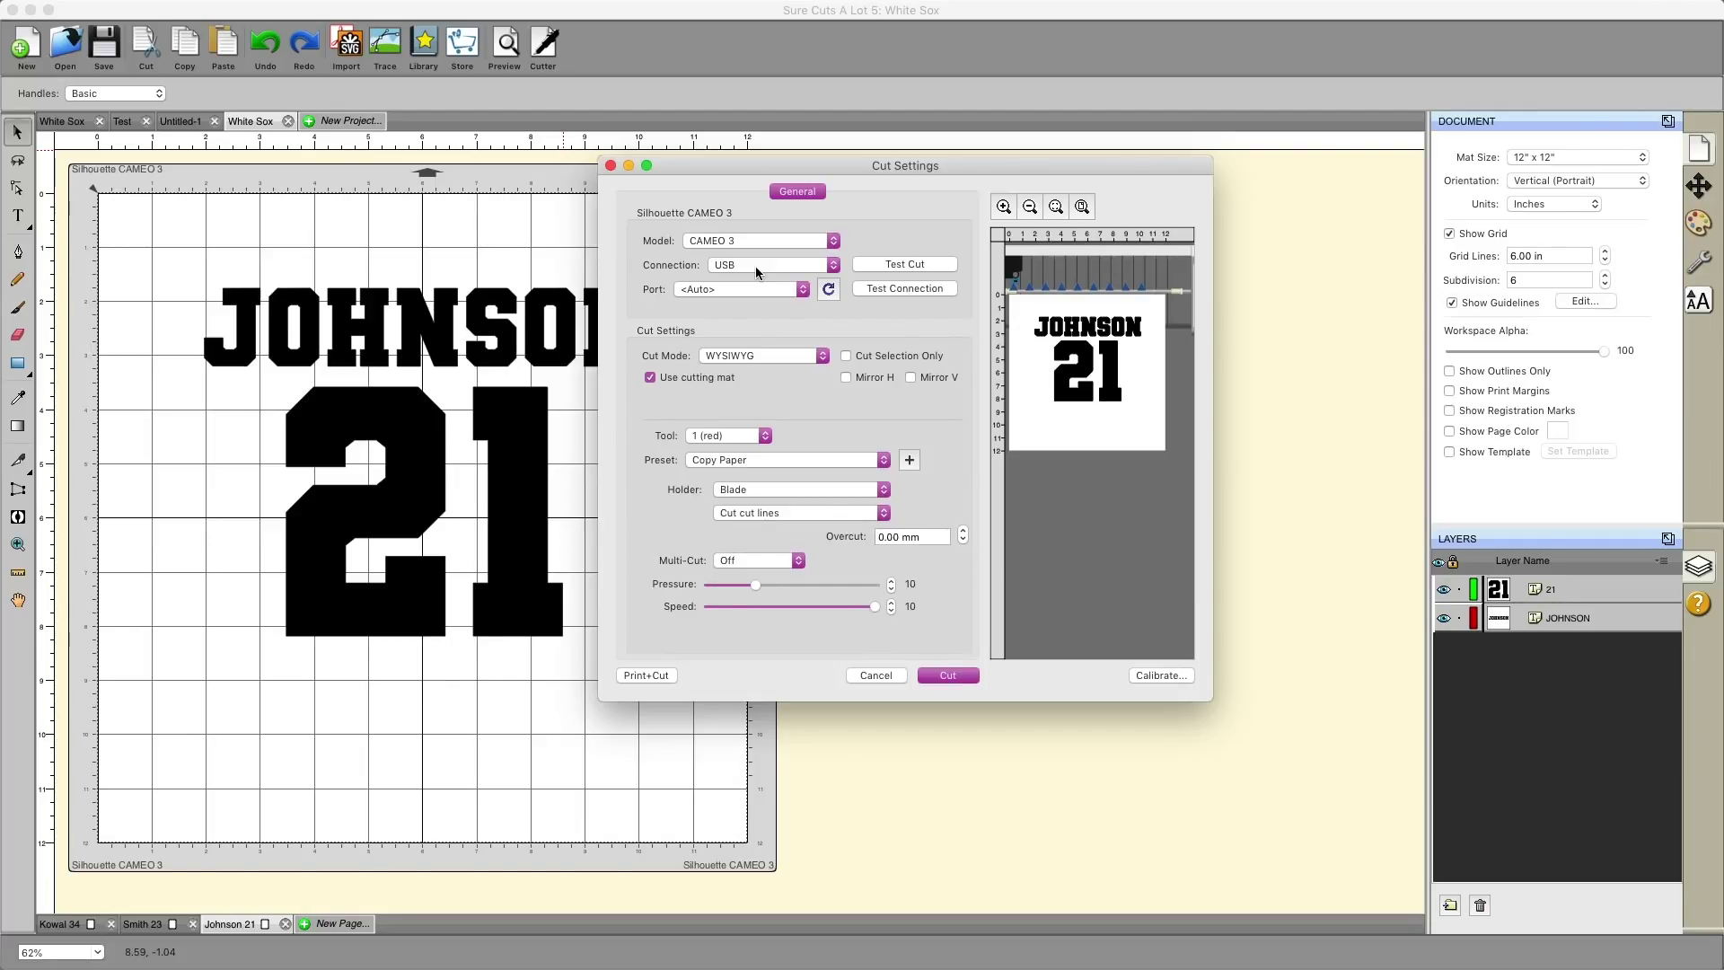
pyautogui.click(610, 165)
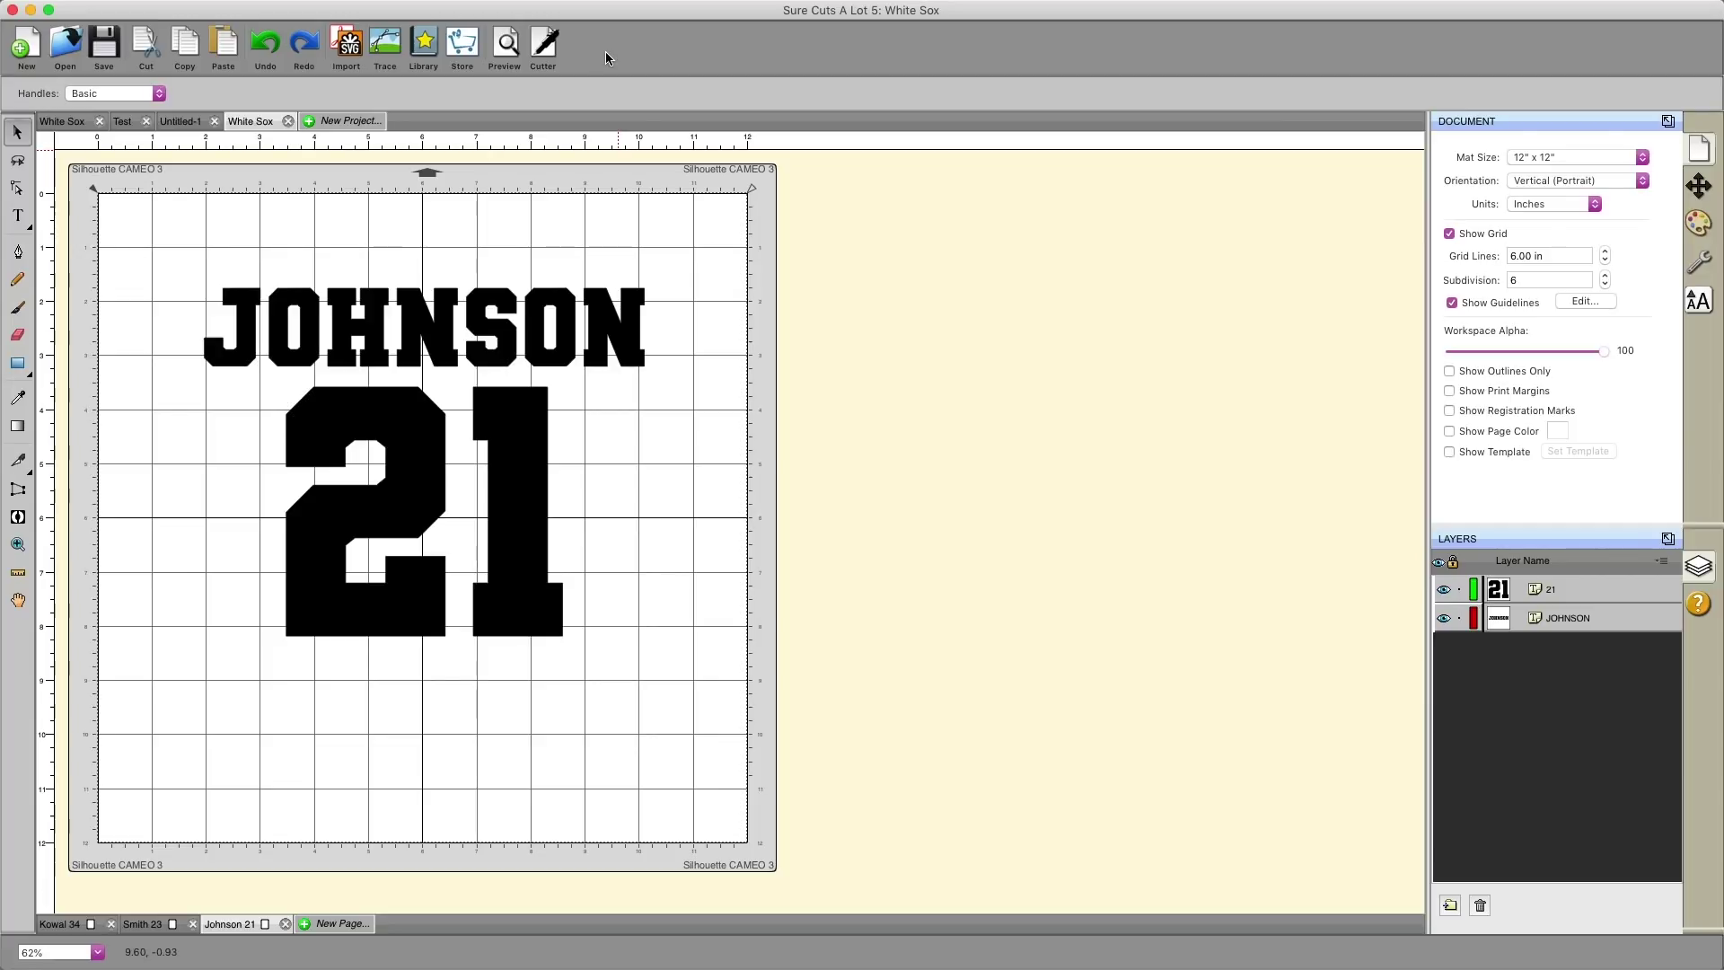